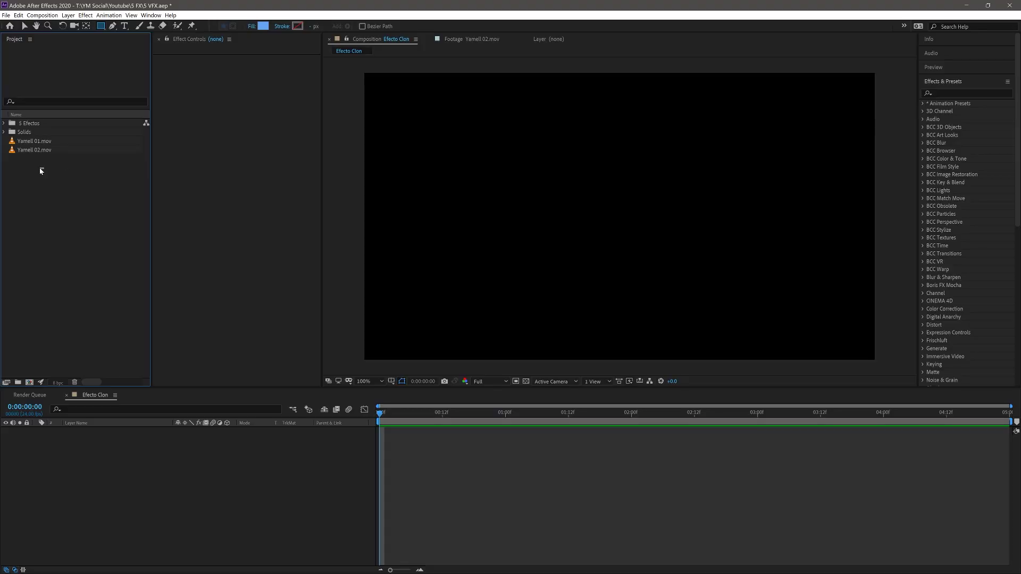
# - Select both Yamell 01.mov and Yamell 02.mov in the Project panel
pyautogui.moveTo(40, 167); pyautogui.dragTo(32, 145)
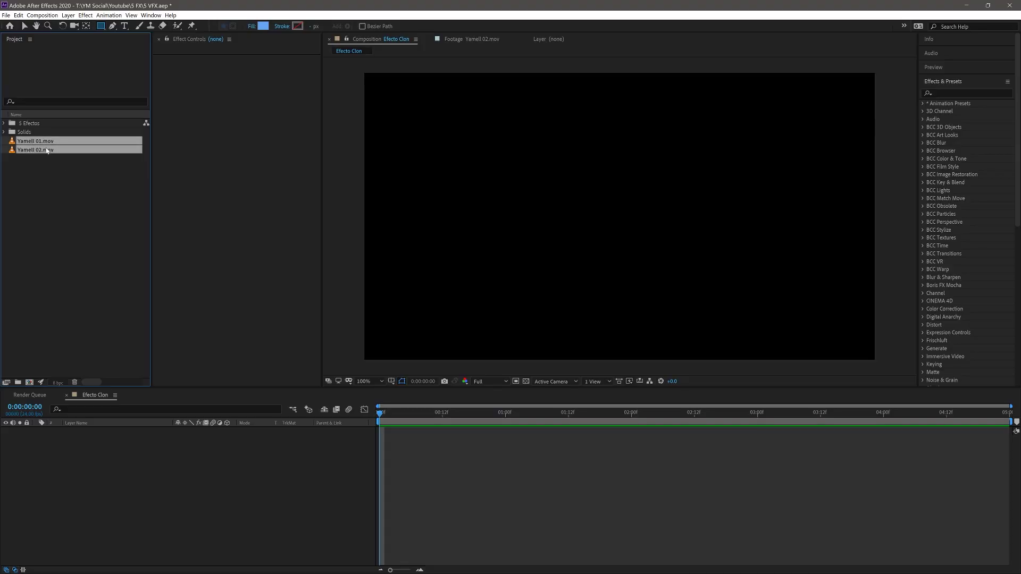
# - Add Yamell 01.mov to Efecto Clon, preview it, then stack Yamell 02.mov above it
pyautogui.click(44, 142)
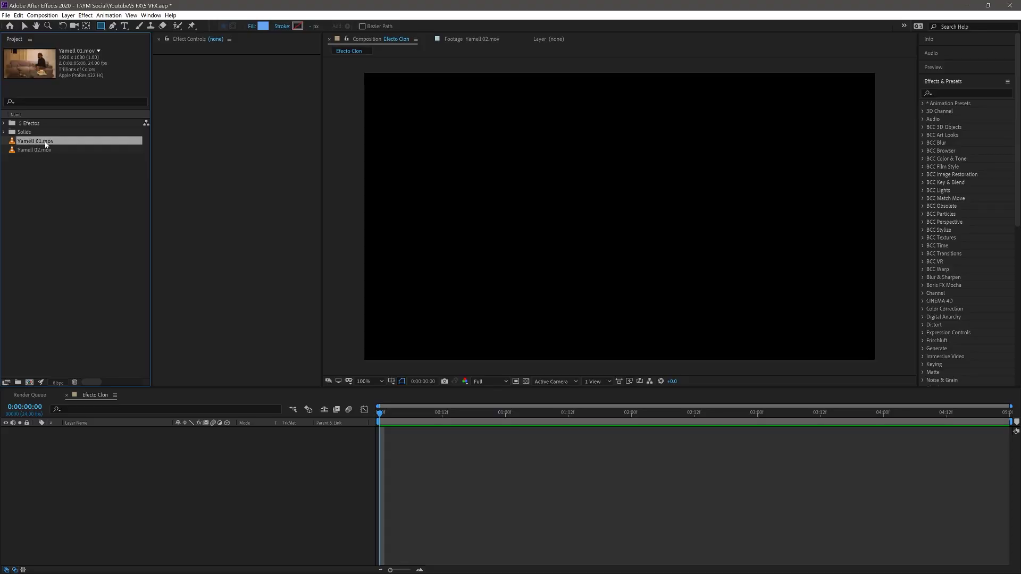
pyautogui.moveTo(99, 234); pyautogui.dragTo(92, 438)
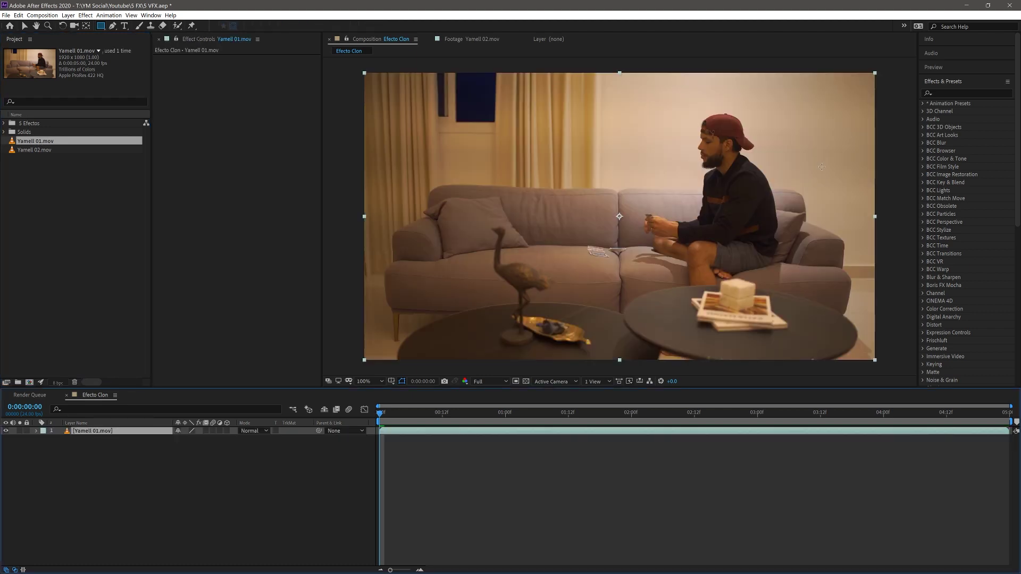
pyautogui.moveTo(457, 421); pyautogui.dragTo(353, 450)
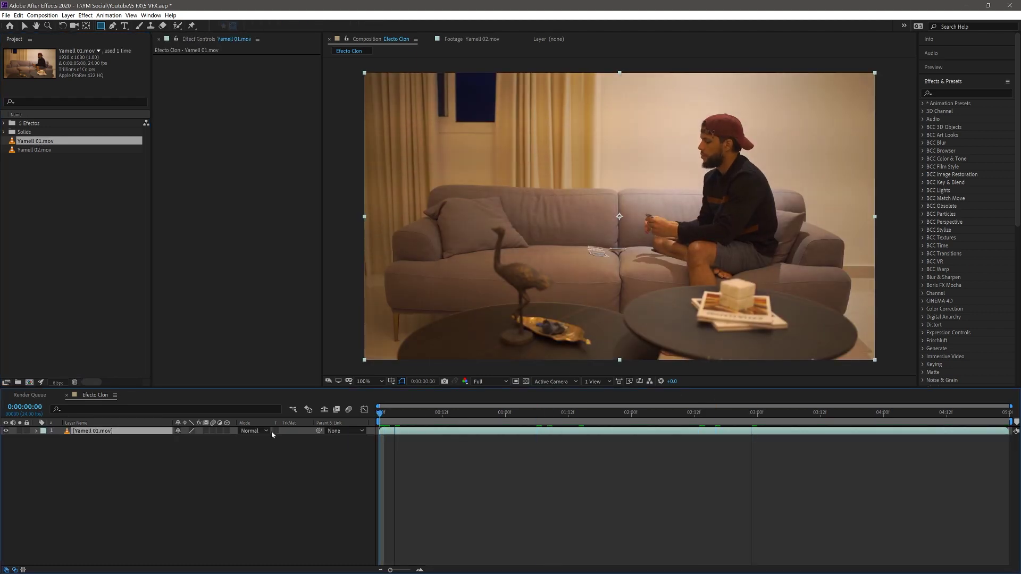
pyautogui.press('space')
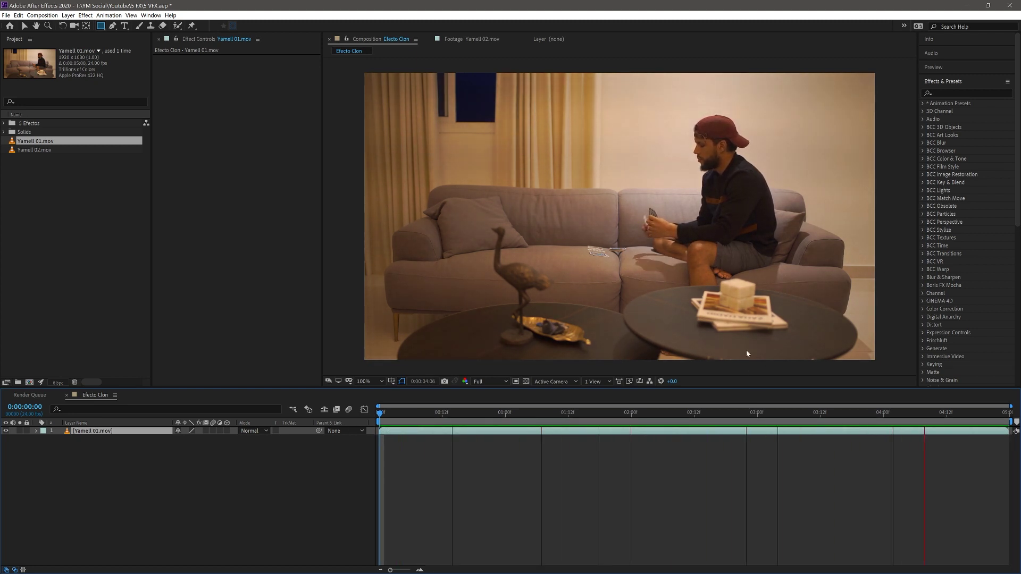
pyautogui.press('space')
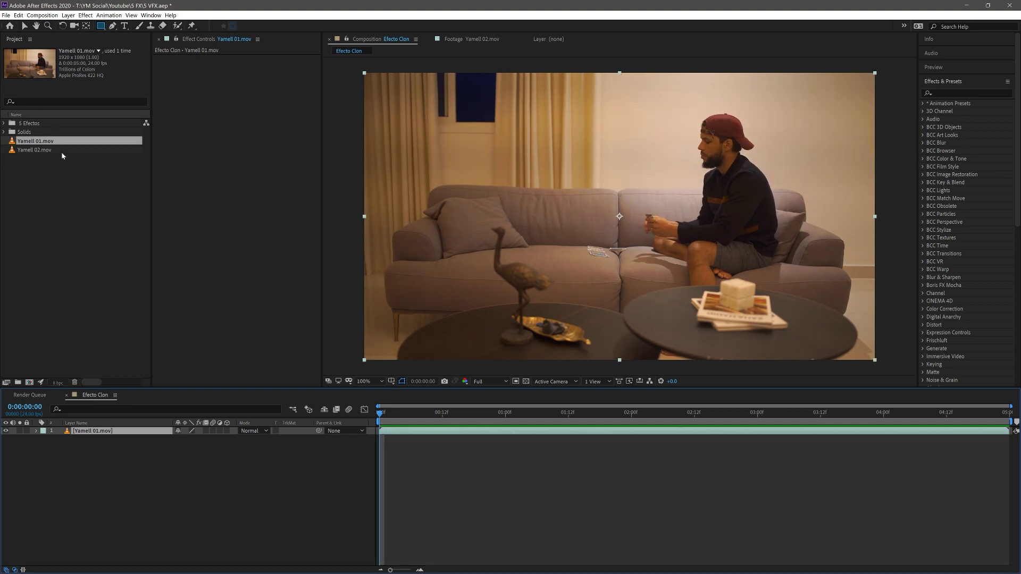
pyautogui.click(62, 150)
pyautogui.moveTo(96, 421); pyautogui.dragTo(98, 428)
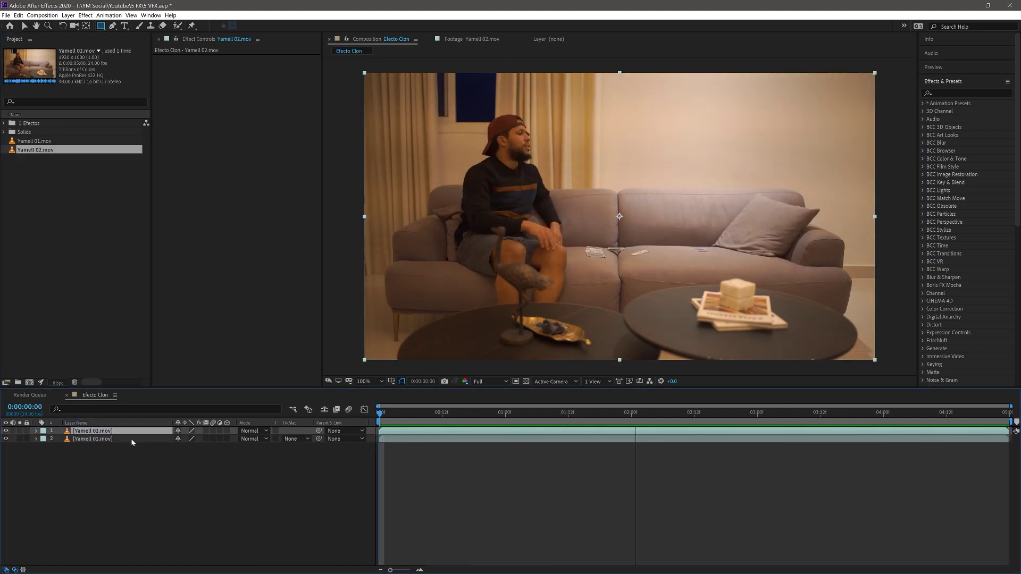
# - Toggle Yamell 02.mov's visibility to compare takes, leaving it hidden to show Yamell 01.mov
pyautogui.click(6, 431)
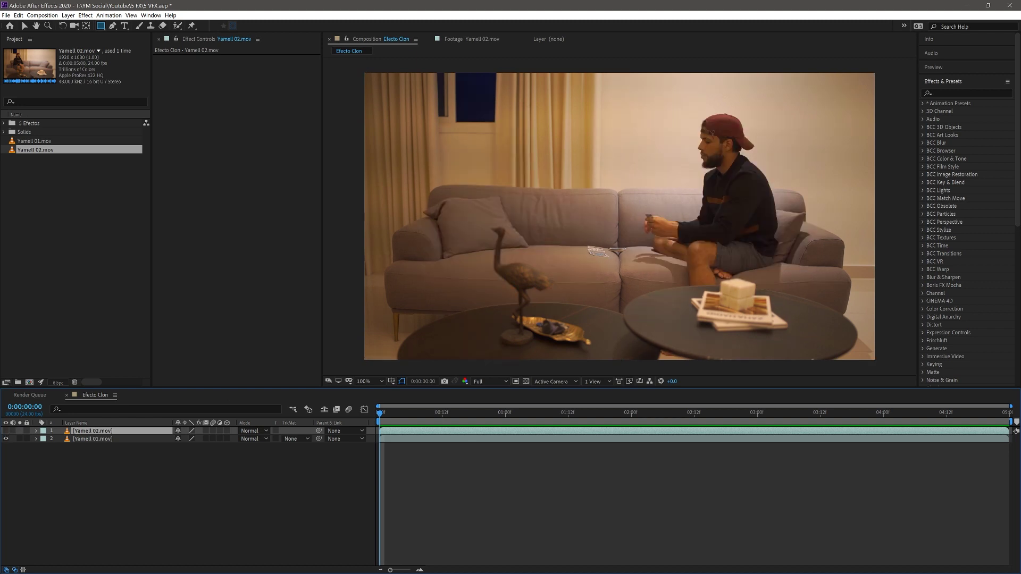
pyautogui.click(5, 431)
pyautogui.click(6, 431)
pyautogui.click(5, 431)
pyautogui.click(63, 462)
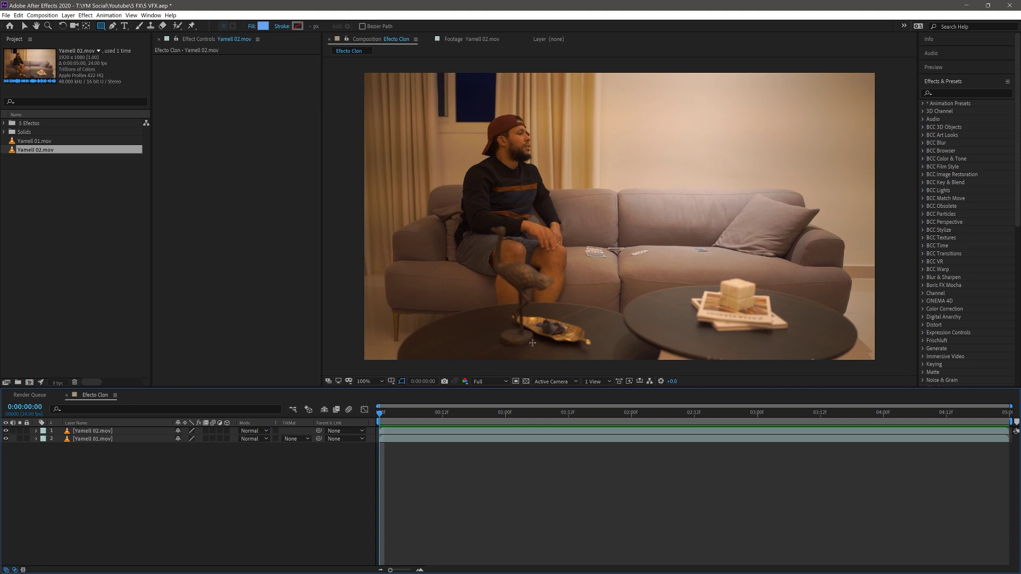
pyautogui.click(6, 431)
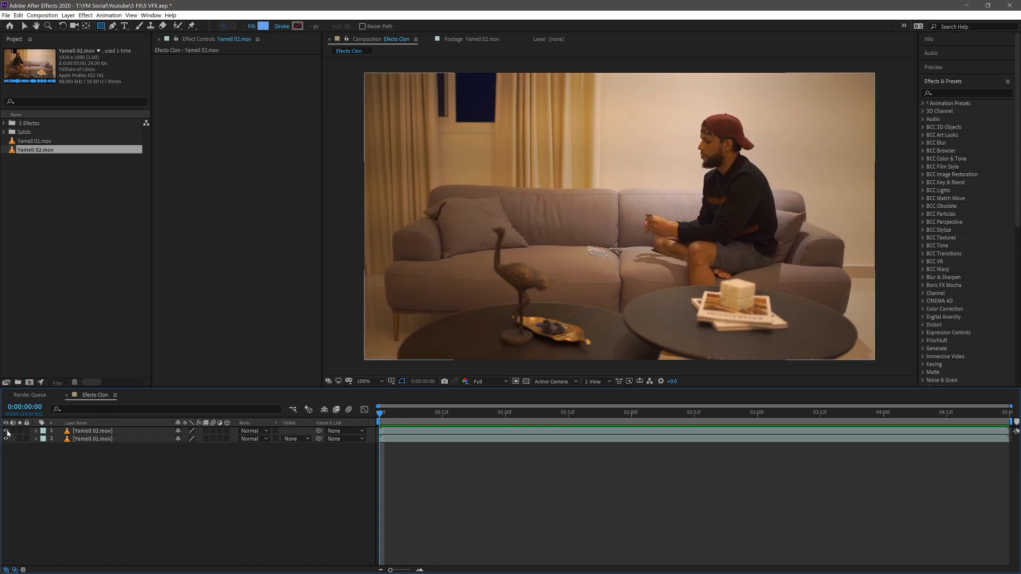
pyautogui.click(5, 431)
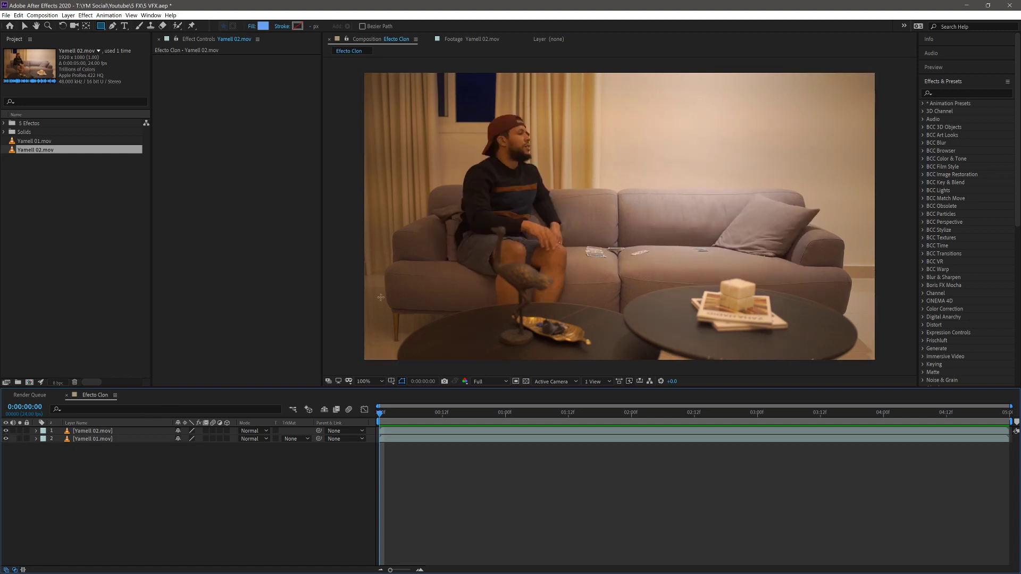
pyautogui.click(6, 431)
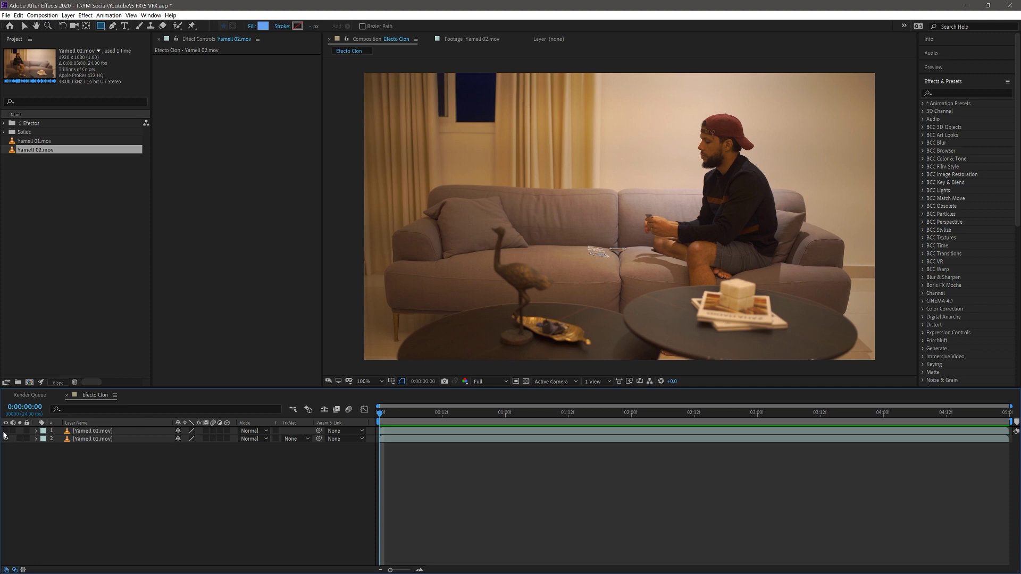
pyautogui.click(6, 431)
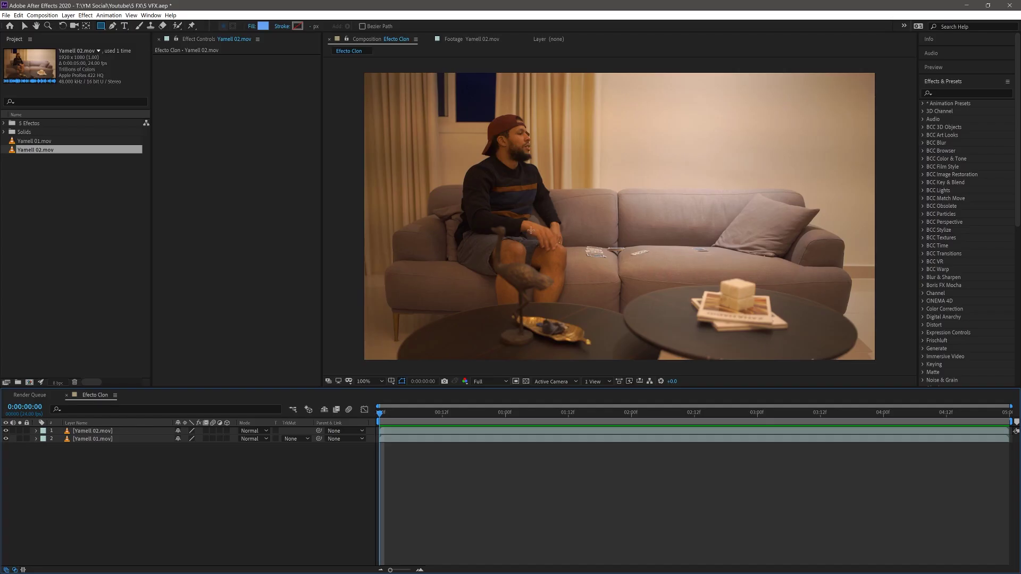
pyautogui.click(531, 229)
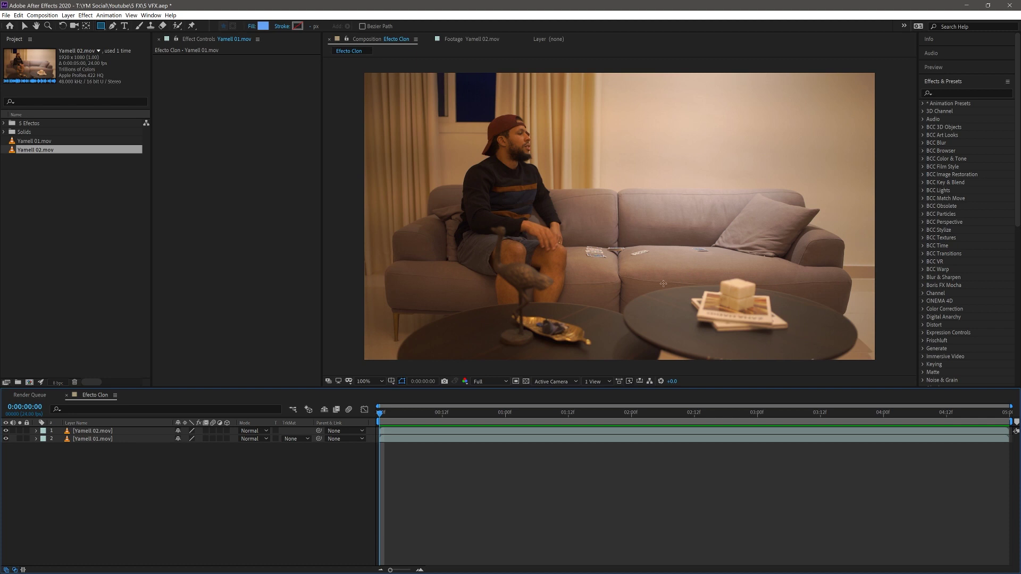
pyautogui.click(79, 431)
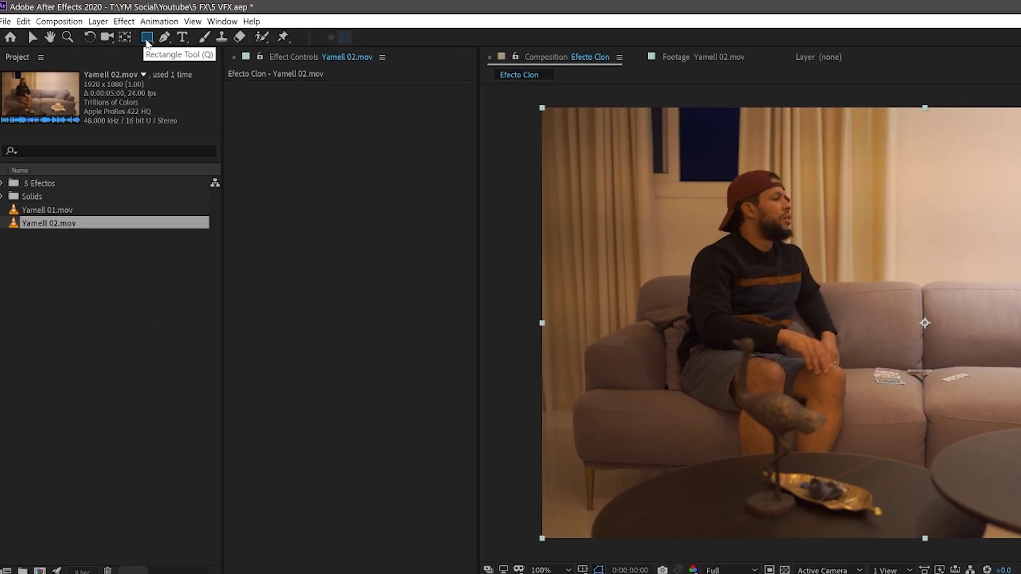
# - Draw a rectangle mask on Yamell 02.mov's left side up to the sofa seam, then preview the clone
pyautogui.moveTo(147, 42); pyautogui.dragTo(208, 40)
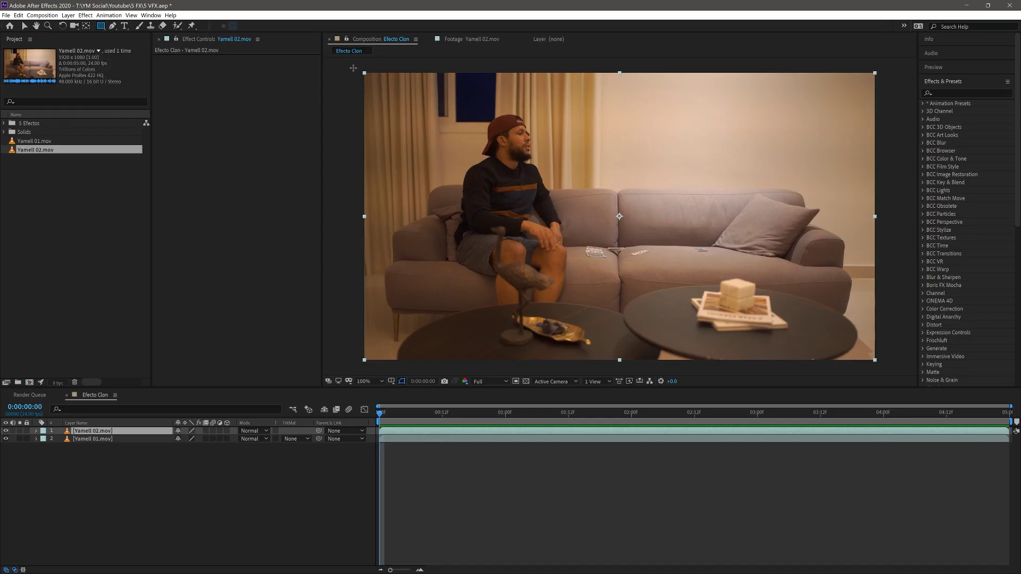
pyautogui.moveTo(361, 69); pyautogui.dragTo(472, 190)
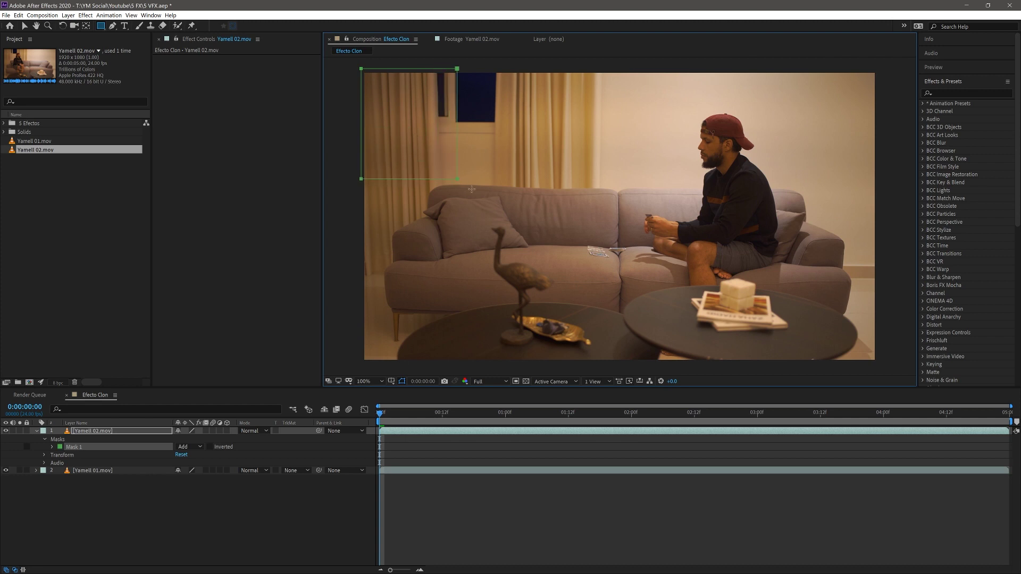
pyautogui.moveTo(472, 190)
pyautogui.mouseDown()
pyautogui.moveTo(730, 200)
pyautogui.moveTo(639, 234)
pyautogui.moveTo(544, 355)
pyautogui.moveTo(589, 369)
pyautogui.mouseUp()
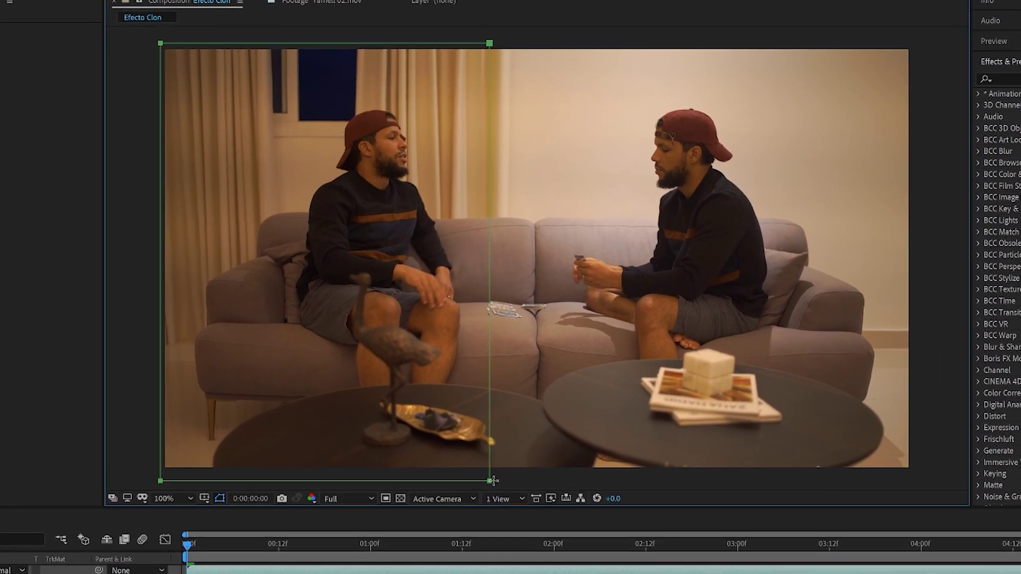
pyautogui.moveTo(493, 480)
pyautogui.mouseDown()
pyautogui.moveTo(500, 492)
pyautogui.moveTo(525, 495)
pyautogui.mouseUp()
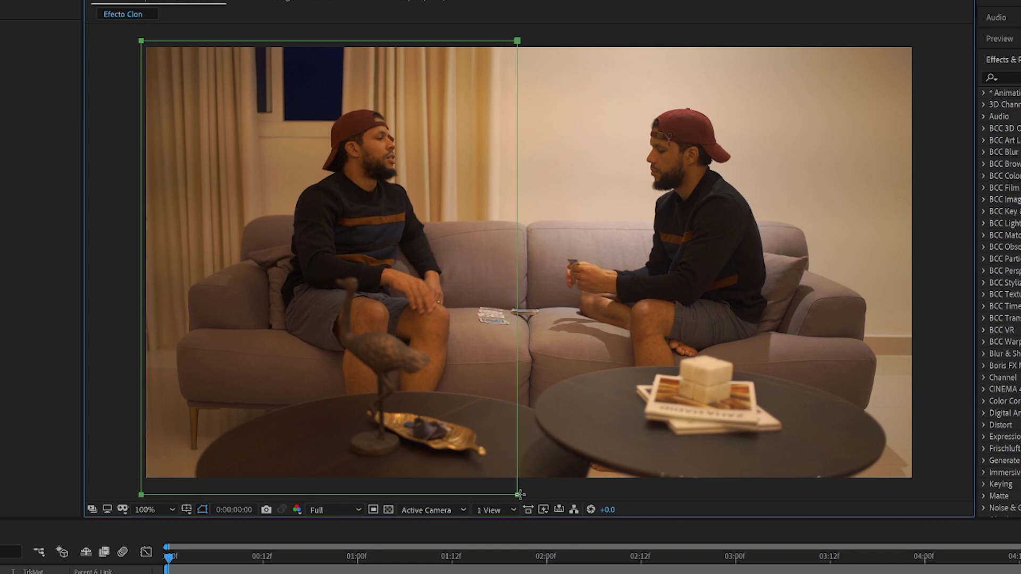
pyautogui.moveTo(525, 495); pyautogui.dragTo(527, 515)
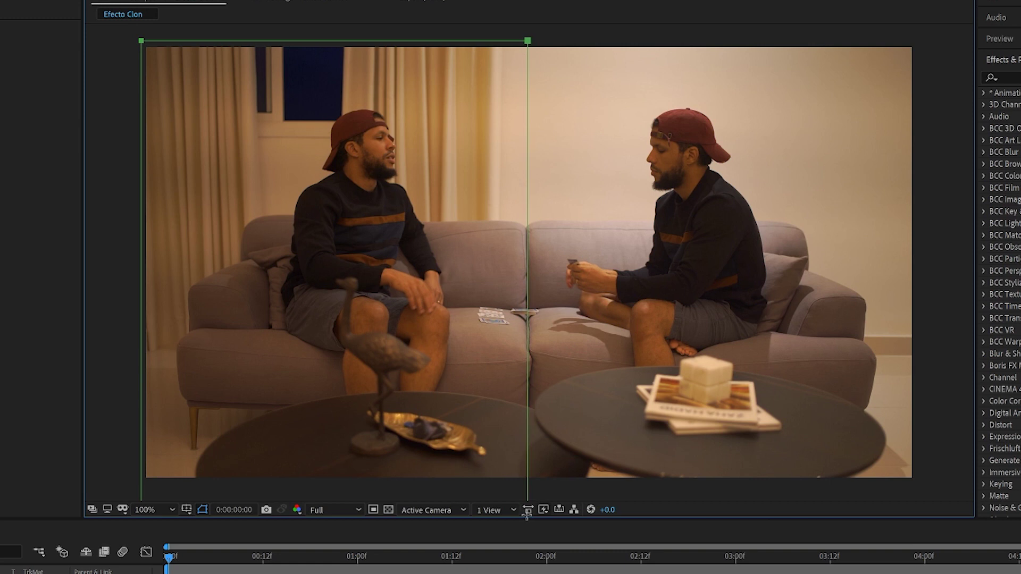
pyautogui.press('F2')
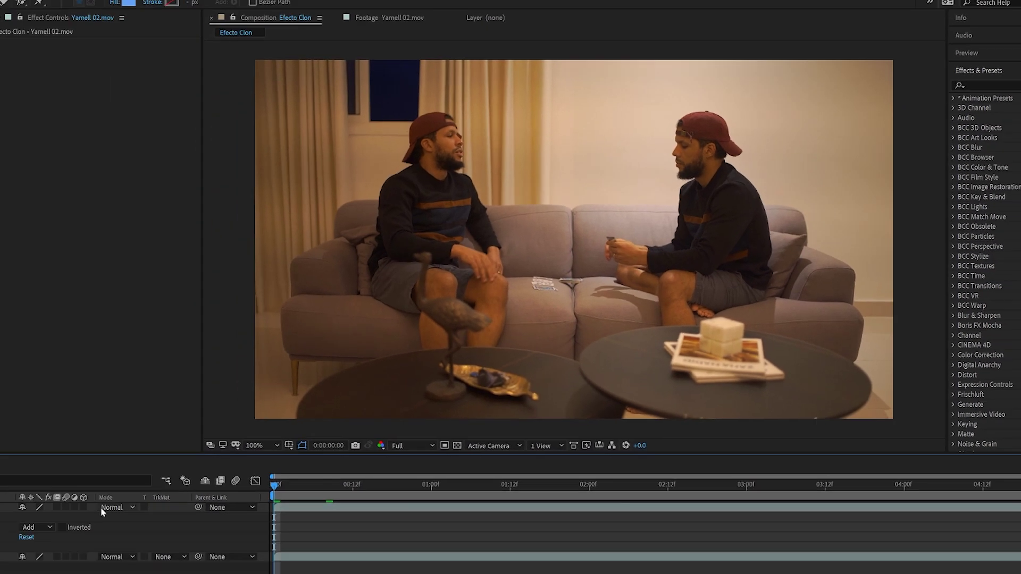
pyautogui.press('space')
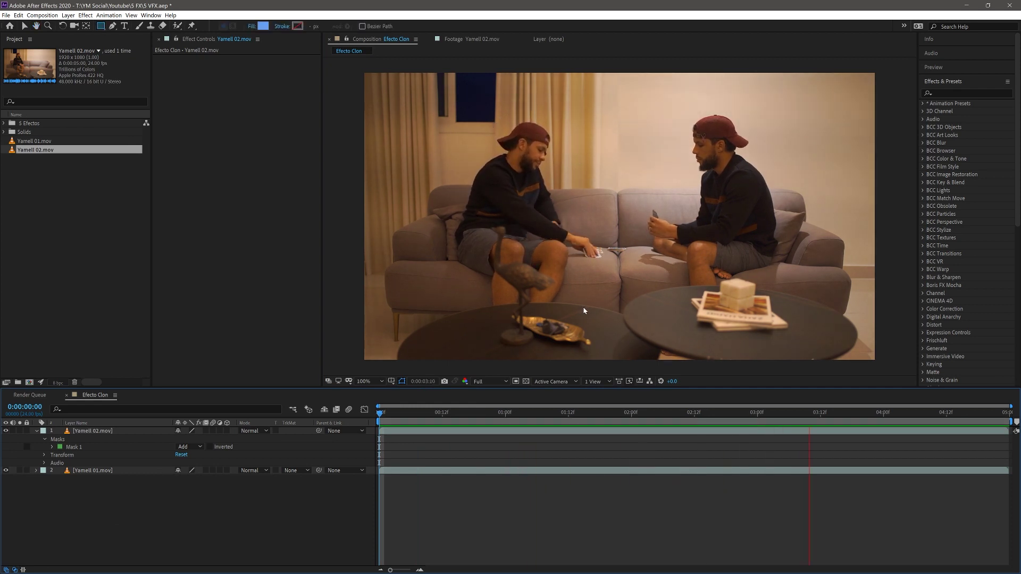
pyautogui.scroll(4, 615, 270)
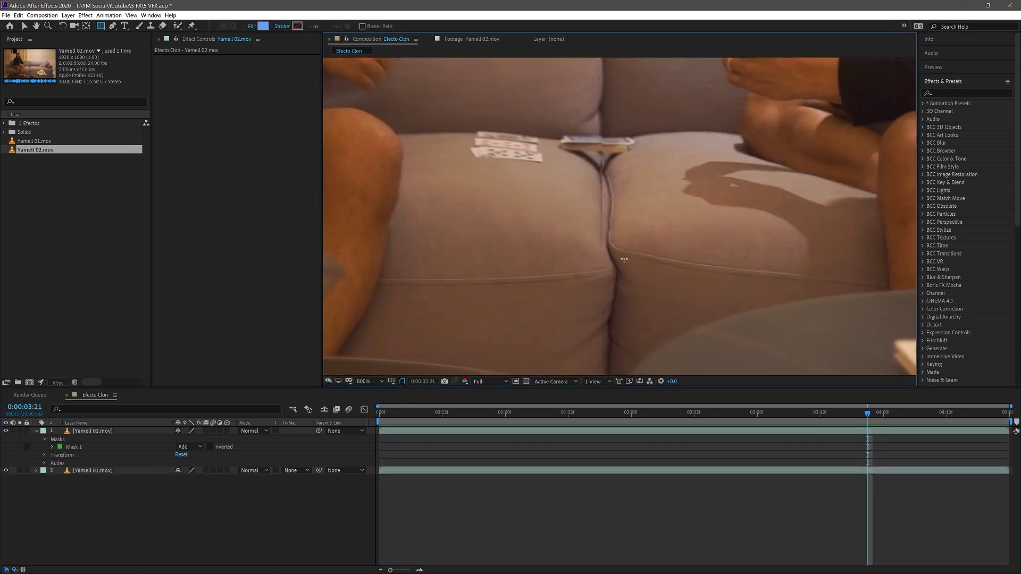
# - Zoom the viewer in on the sofa seam to inspect the mask edge and reveal Mask 1's properties
pyautogui.scroll(1, 619, 157)
pyautogui.scroll(-1, 639, 222)
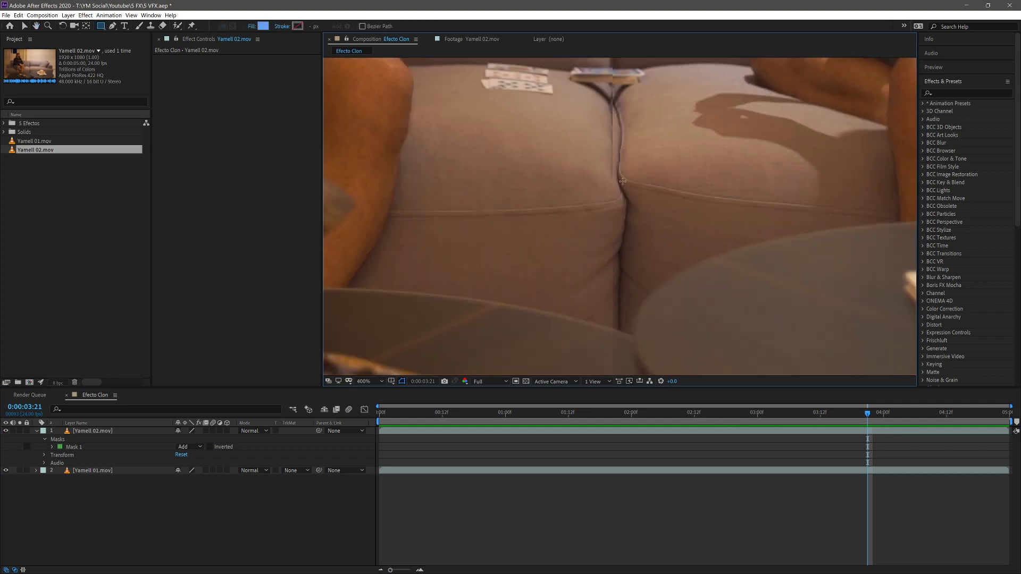
pyautogui.scroll(-1, 621, 85)
pyautogui.scroll(2, 585, 133)
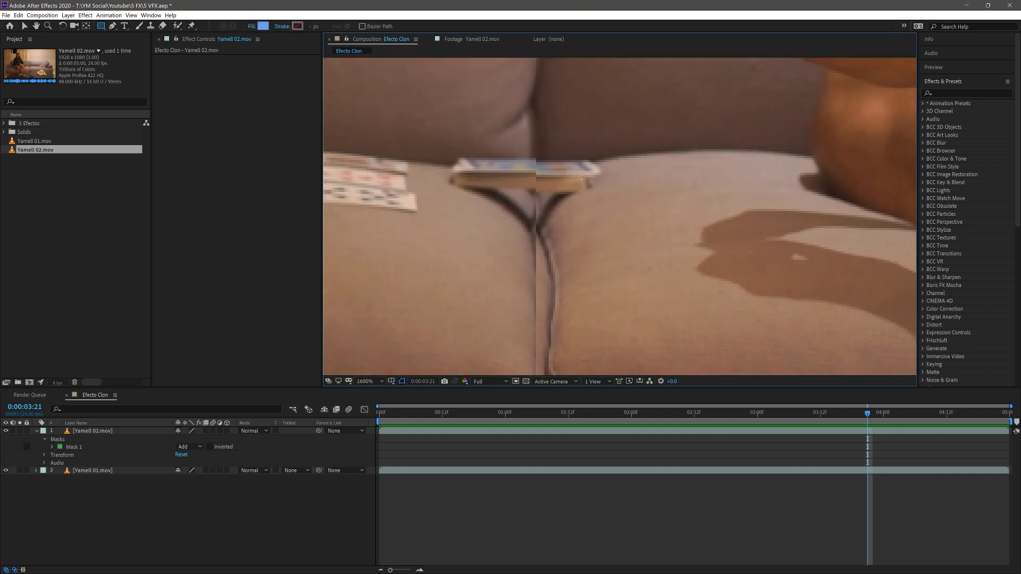
pyautogui.scroll(1, 558, 160)
pyautogui.scroll(1, 538, 185)
pyautogui.scroll(-2, 616, 255)
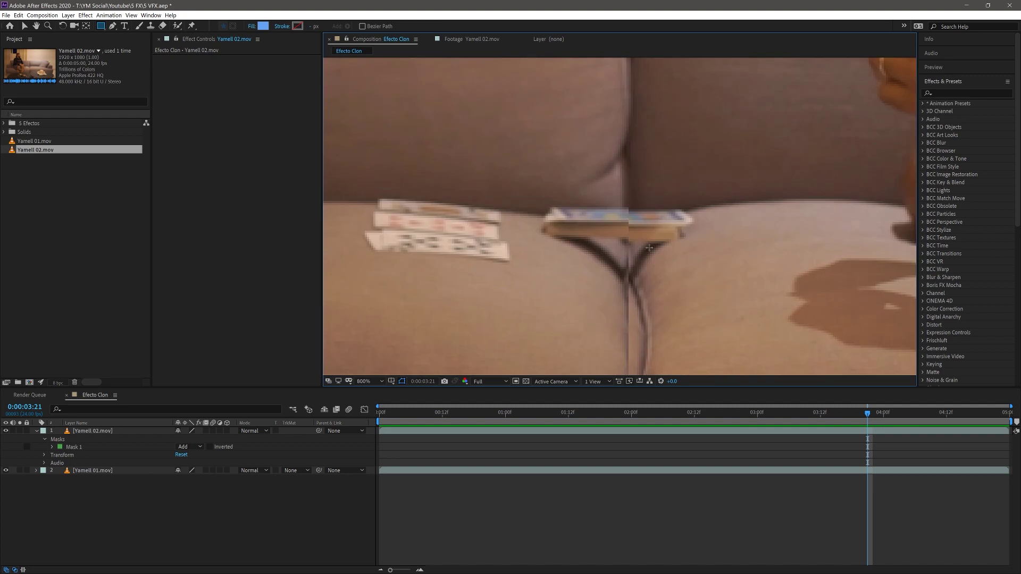
pyautogui.scroll(-1, 638, 273)
pyautogui.scroll(2, 623, 228)
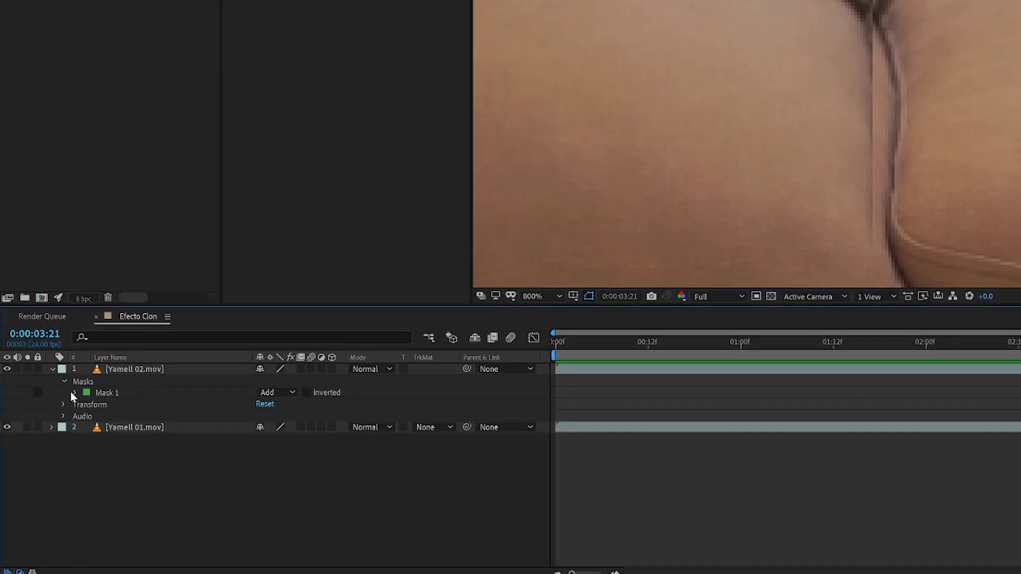
pyautogui.click(53, 446)
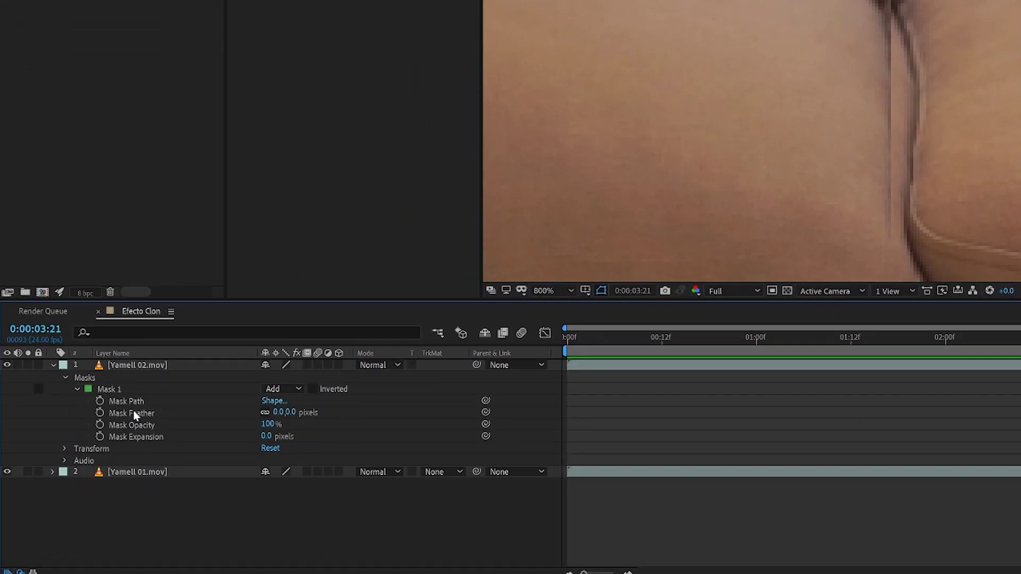
# - Reopen Mask 1's properties and raise its feather to about 30 pixels
pyautogui.click(78, 390)
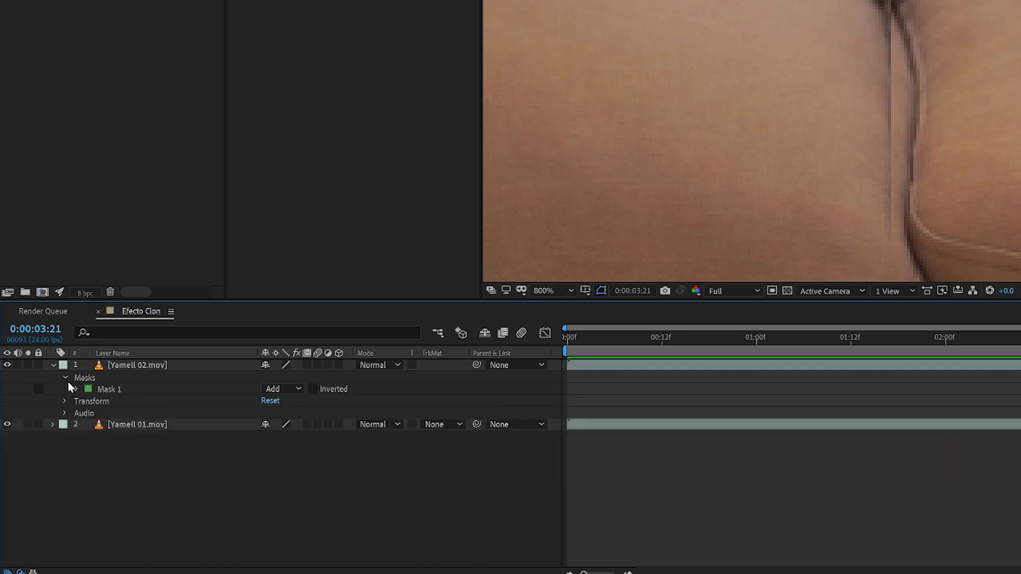
pyautogui.click(65, 378)
pyautogui.click(64, 378)
pyautogui.click(76, 389)
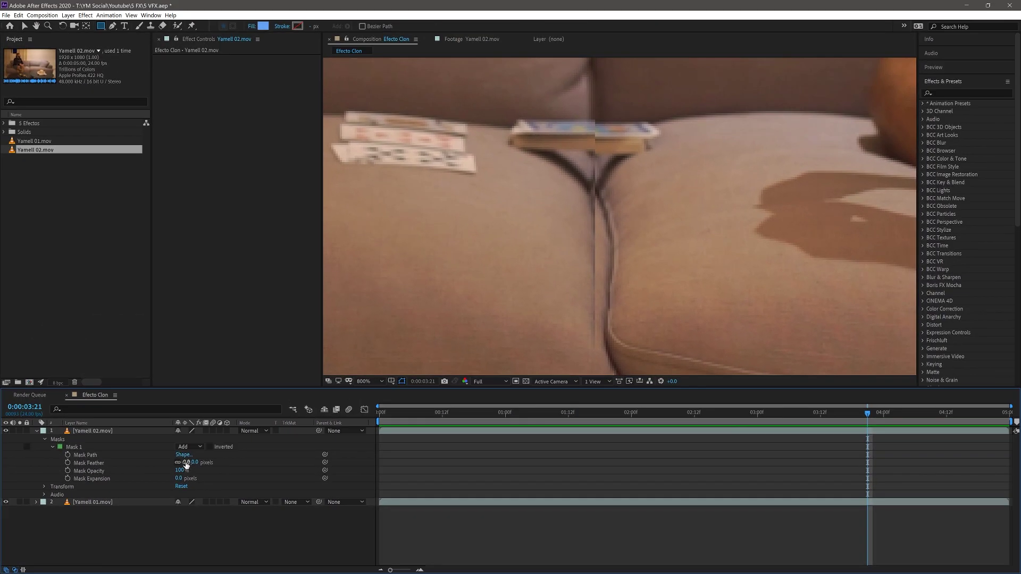
pyautogui.moveTo(184, 462); pyautogui.dragTo(191, 462)
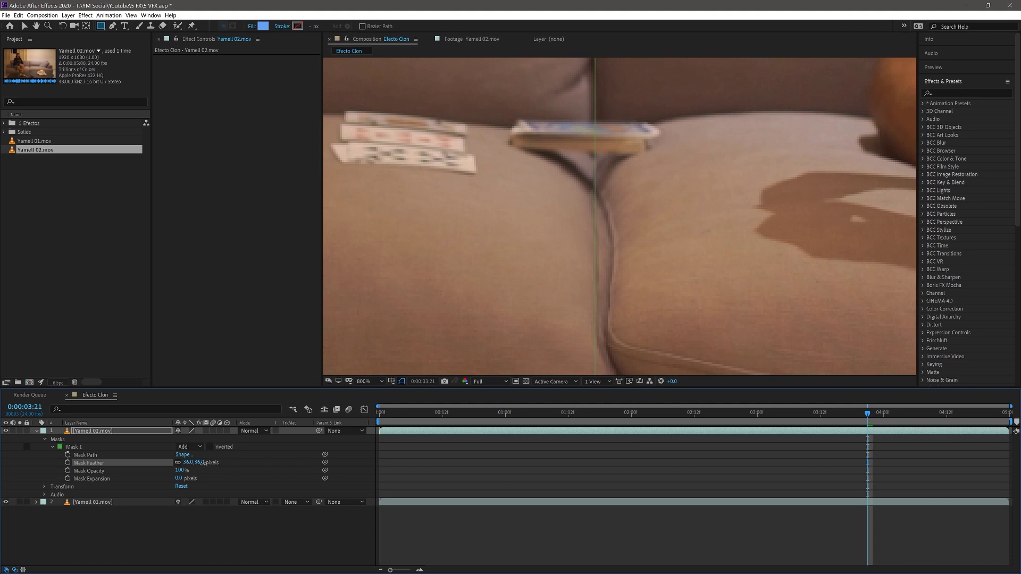
pyautogui.moveTo(199, 462); pyautogui.dragTo(199, 462)
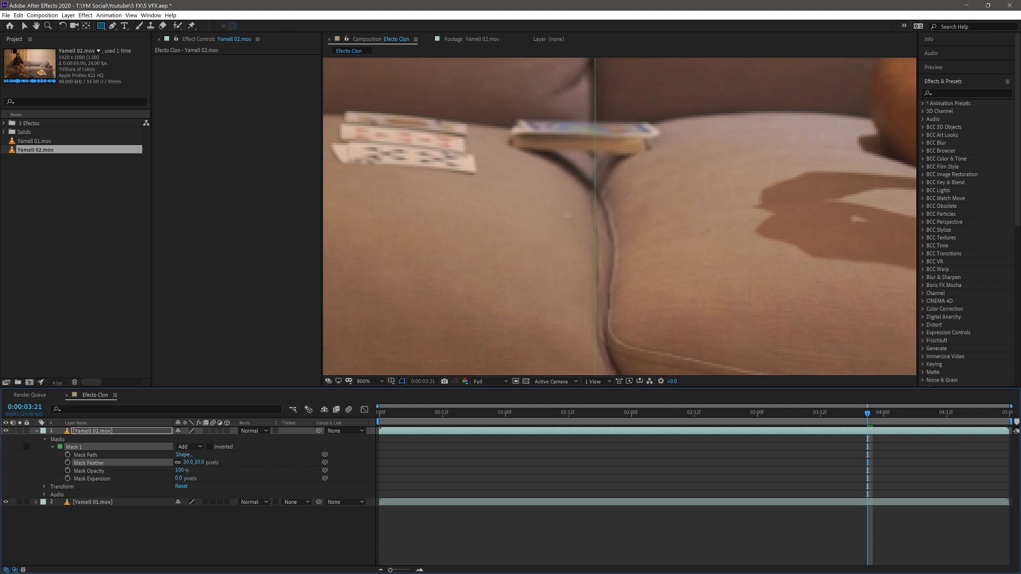
pyautogui.click(299, 527)
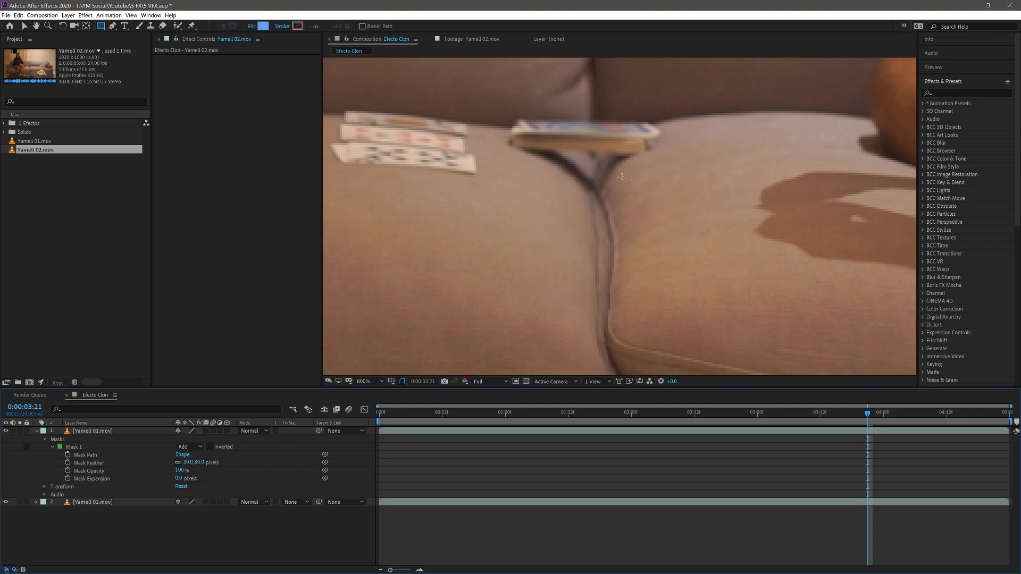
# - Hide the bottom take to check the edge, settle the feather at 35 pixels, then show it again
pyautogui.scroll(-3, 622, 177)
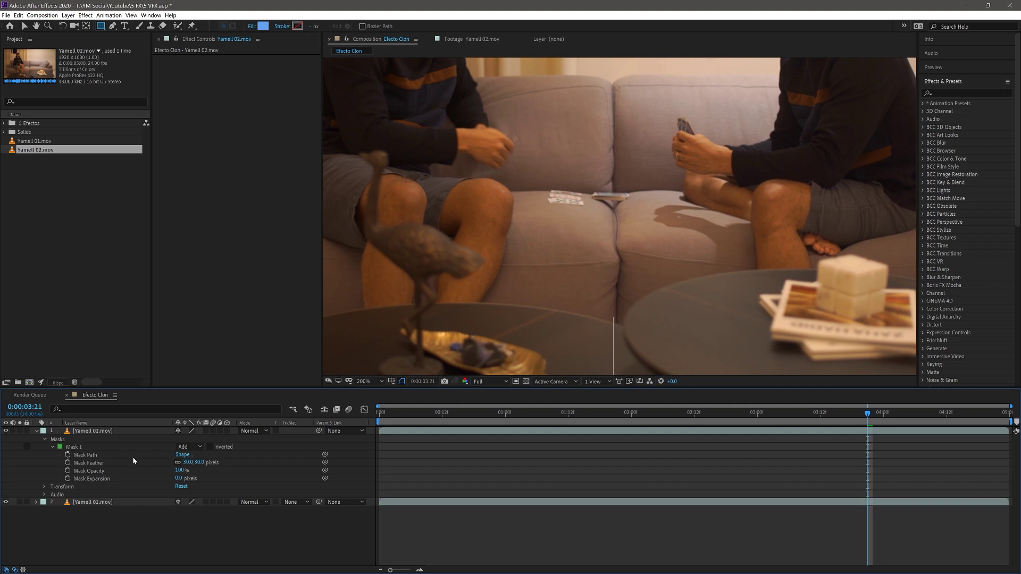
pyautogui.click(7, 503)
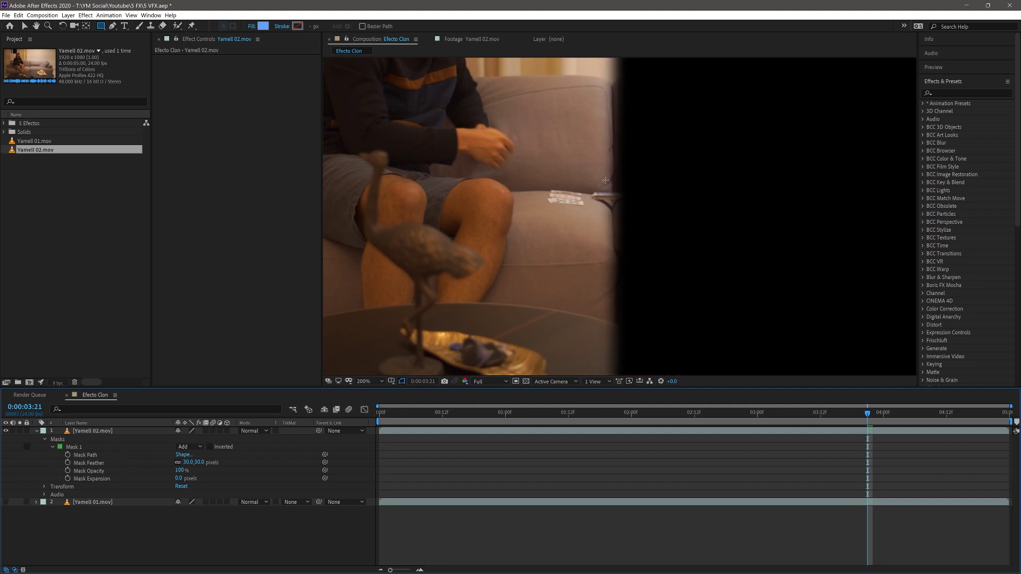
pyautogui.scroll(2, 592, 171)
pyautogui.moveTo(188, 463)
pyautogui.mouseDown()
pyautogui.moveTo(168, 463)
pyautogui.moveTo(392, 385)
pyautogui.mouseUp()
pyautogui.click(399, 382)
pyautogui.moveTo(193, 464)
pyautogui.mouseDown()
pyautogui.moveTo(153, 461)
pyautogui.moveTo(168, 461)
pyautogui.mouseUp()
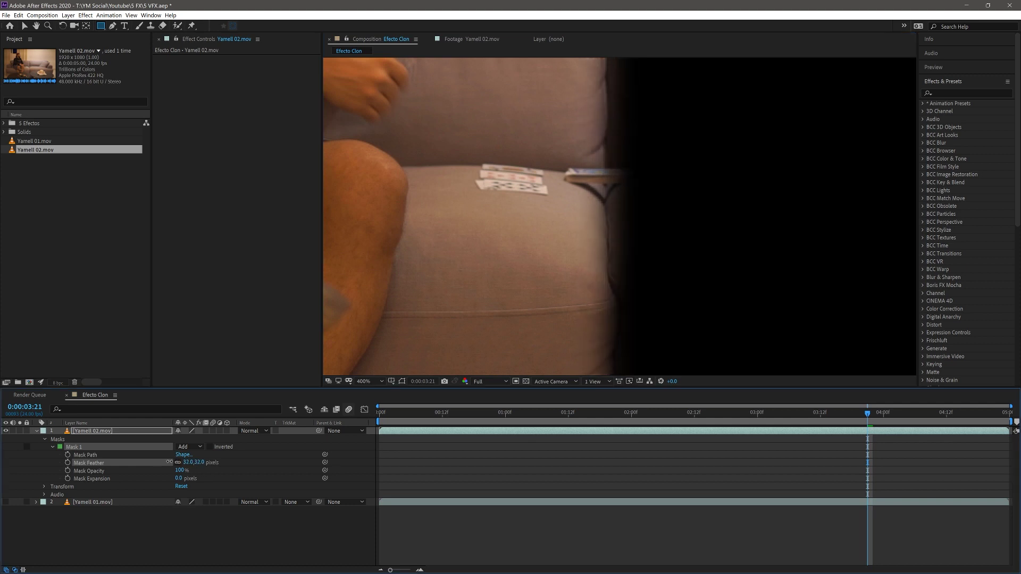
pyautogui.scroll(1, 600, 183)
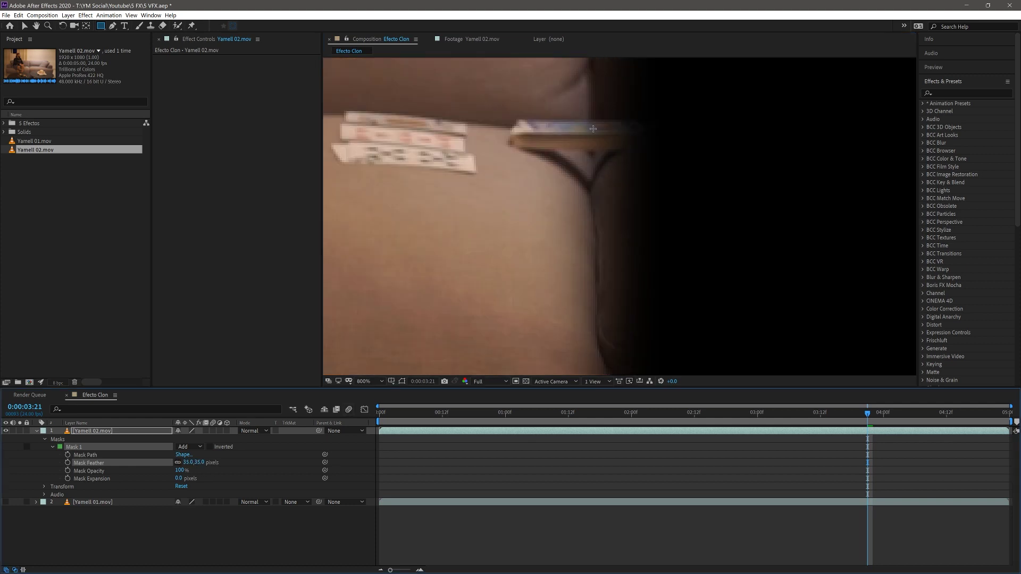
pyautogui.scroll(-1, 593, 129)
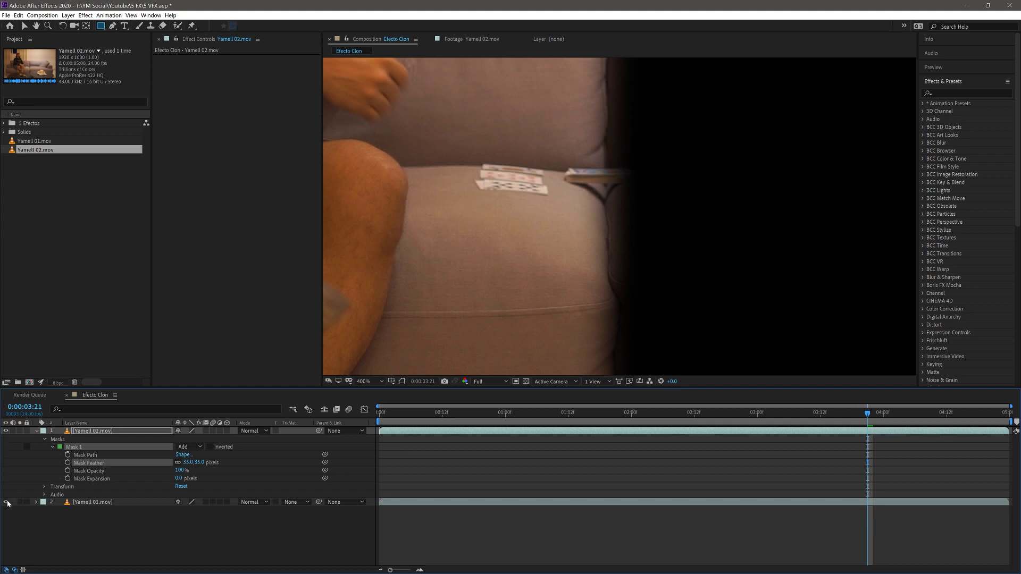
pyautogui.click(7, 502)
pyautogui.scroll(-1, 578, 257)
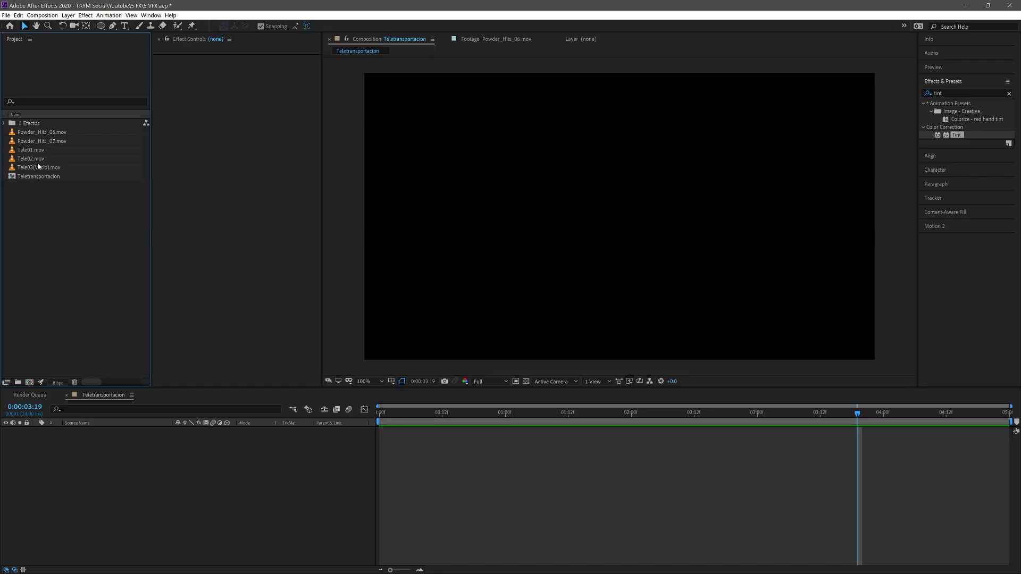
# - Select Tele01.mov in the Project panel
pyautogui.click(32, 150)
# - Add Tele01.mov to Teletransportacion, trim its end to about 0:00:01:09, and preview
pyautogui.moveTo(70, 177); pyautogui.dragTo(139, 469)
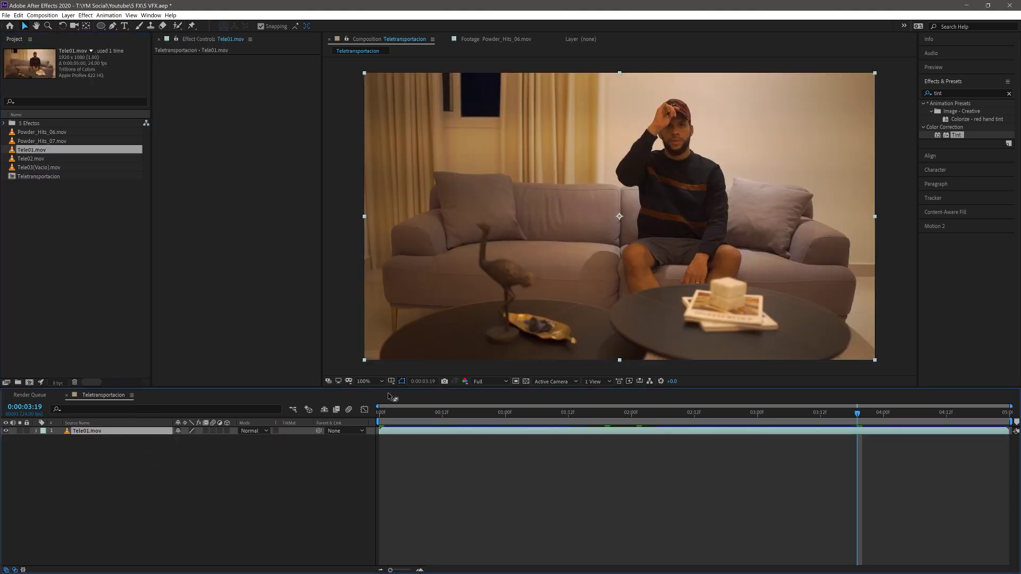
pyautogui.moveTo(398, 421); pyautogui.dragTo(564, 439)
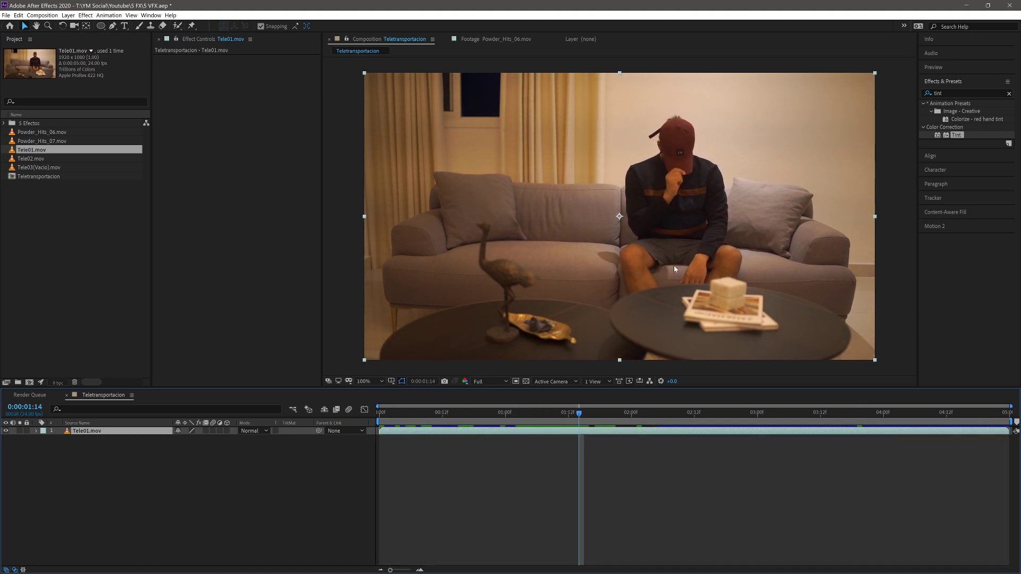
pyautogui.moveTo(581, 423)
pyautogui.mouseDown()
pyautogui.moveTo(542, 468)
pyautogui.moveTo(552, 465)
pyautogui.mouseUp()
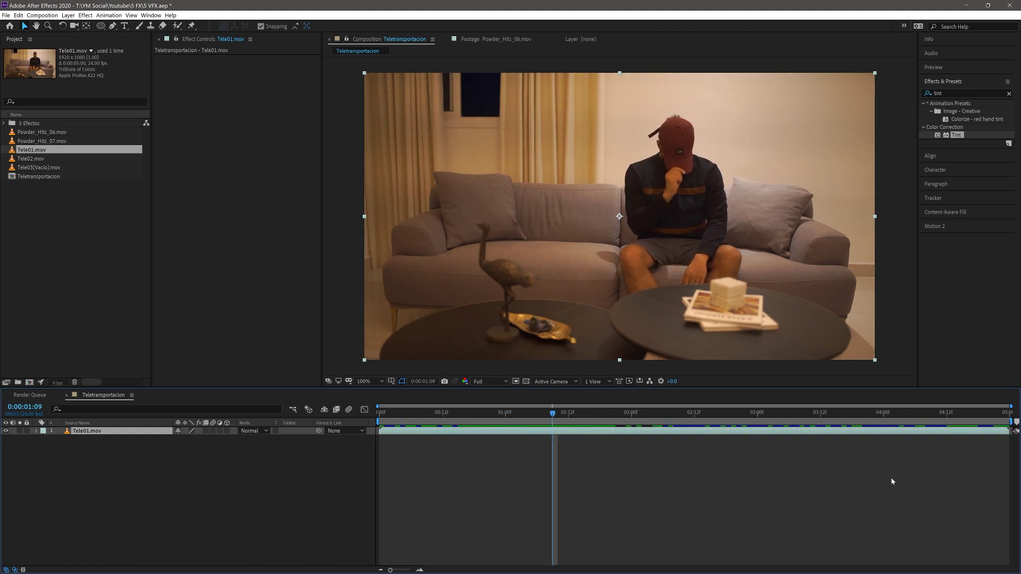
pyautogui.moveTo(1012, 430); pyautogui.dragTo(558, 431)
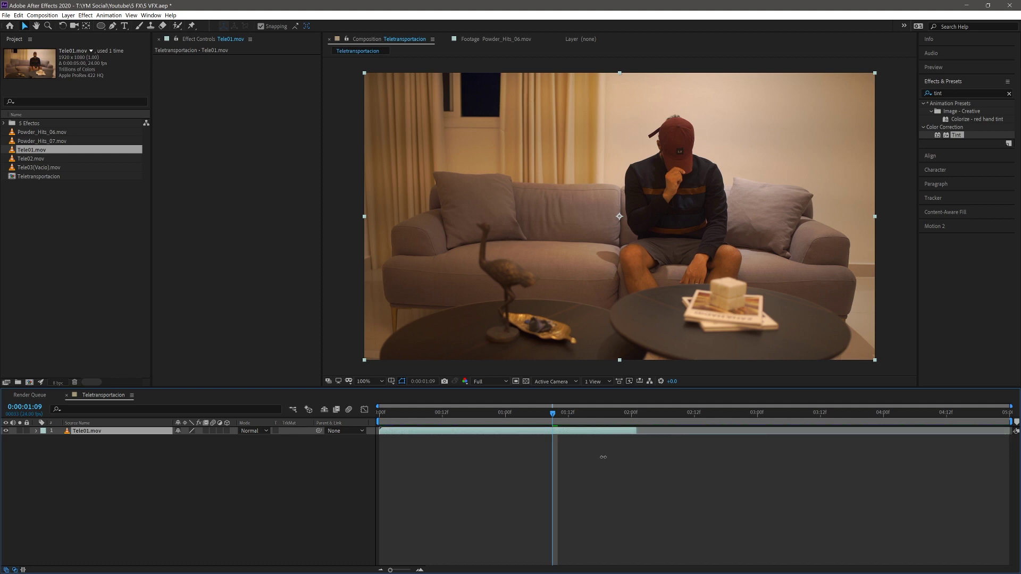
pyautogui.press('space')
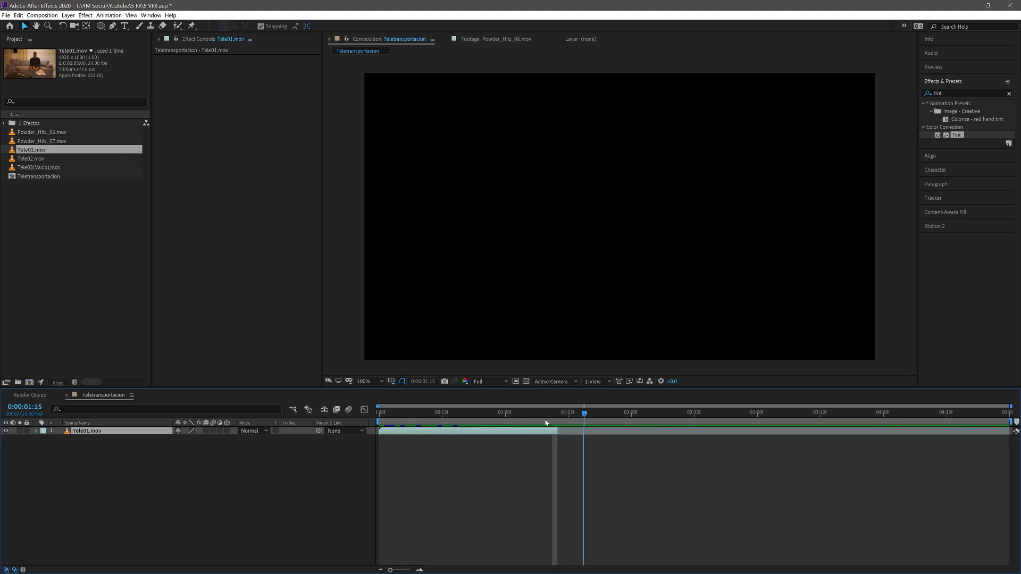
# - Add Tele02.mov above Tele01 and trim its start to the matching moment
pyautogui.click(44, 159)
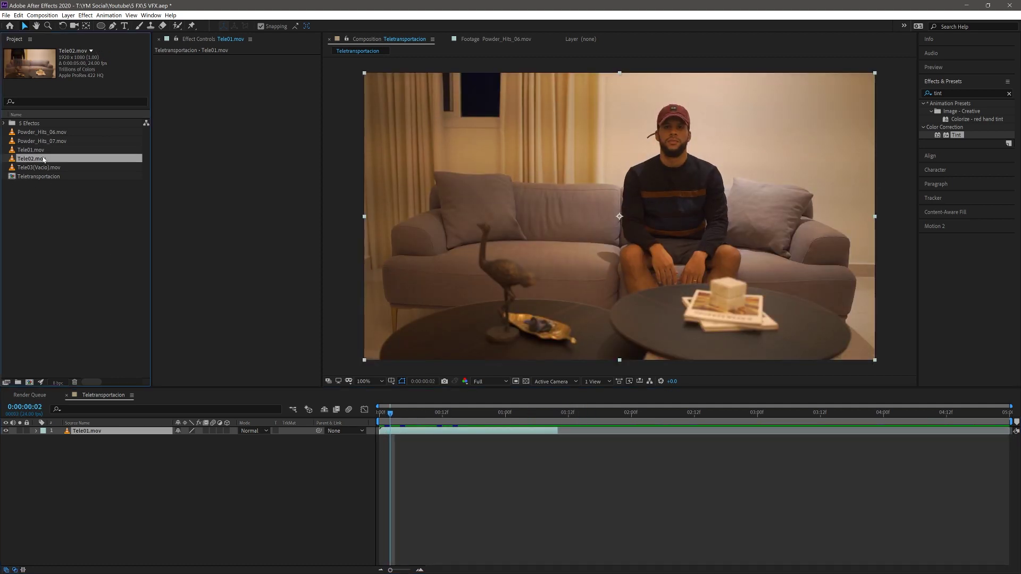
pyautogui.moveTo(117, 423)
pyautogui.mouseDown()
pyautogui.moveTo(92, 435)
pyautogui.moveTo(106, 431)
pyautogui.mouseUp()
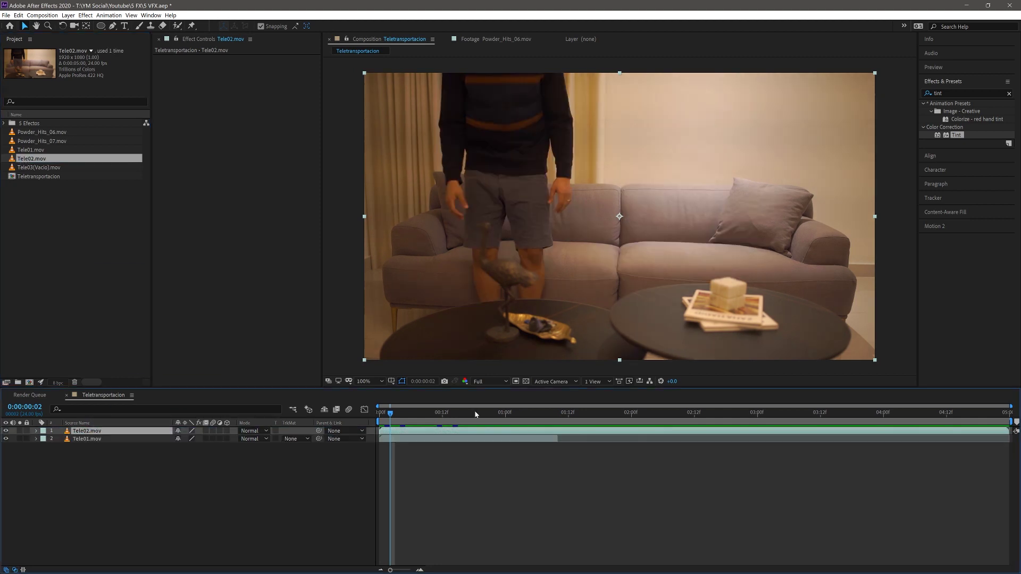
pyautogui.moveTo(386, 423); pyautogui.dragTo(440, 430)
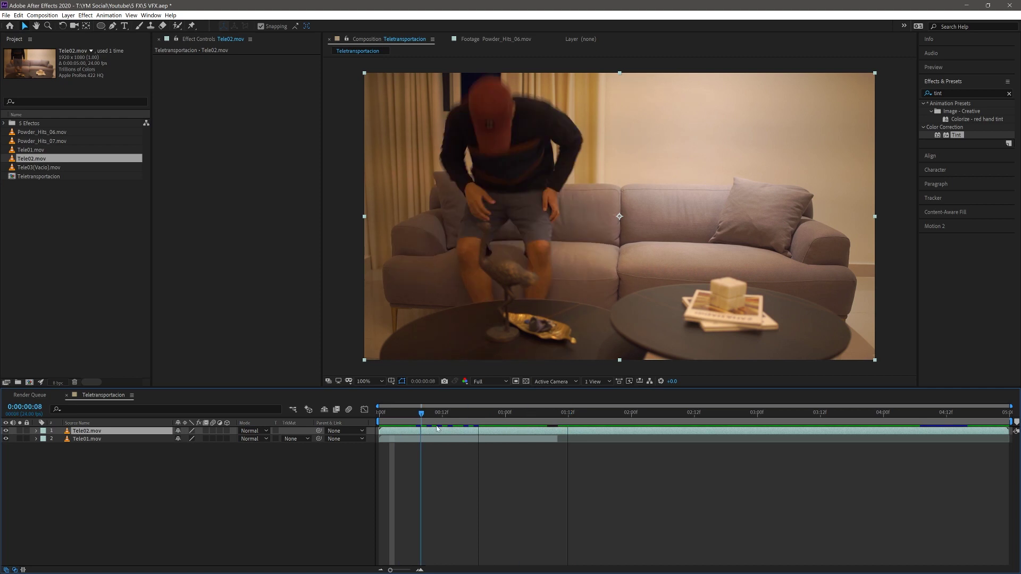
pyautogui.moveTo(440, 429); pyautogui.dragTo(573, 426)
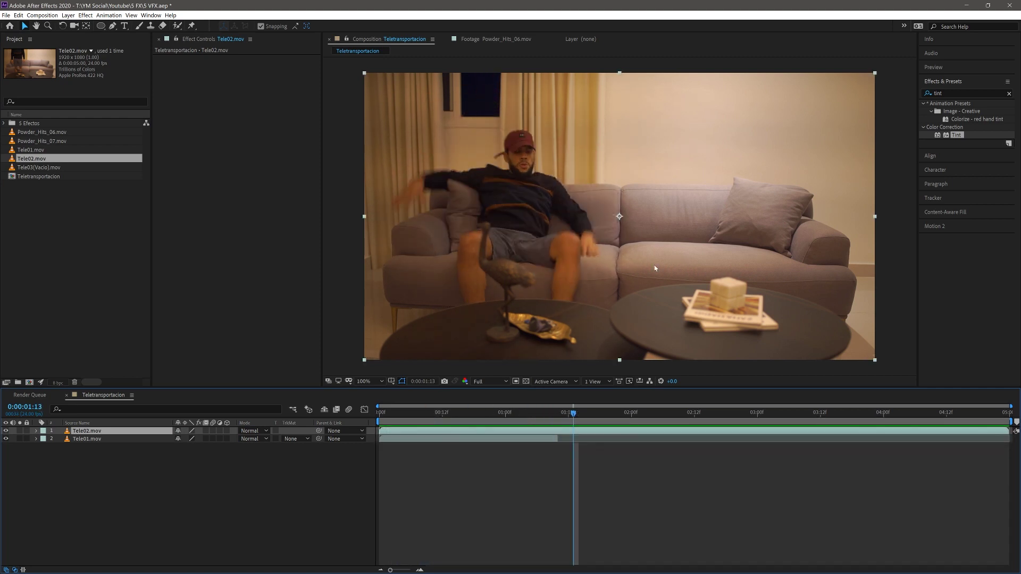
pyautogui.moveTo(573, 421); pyautogui.dragTo(489, 417)
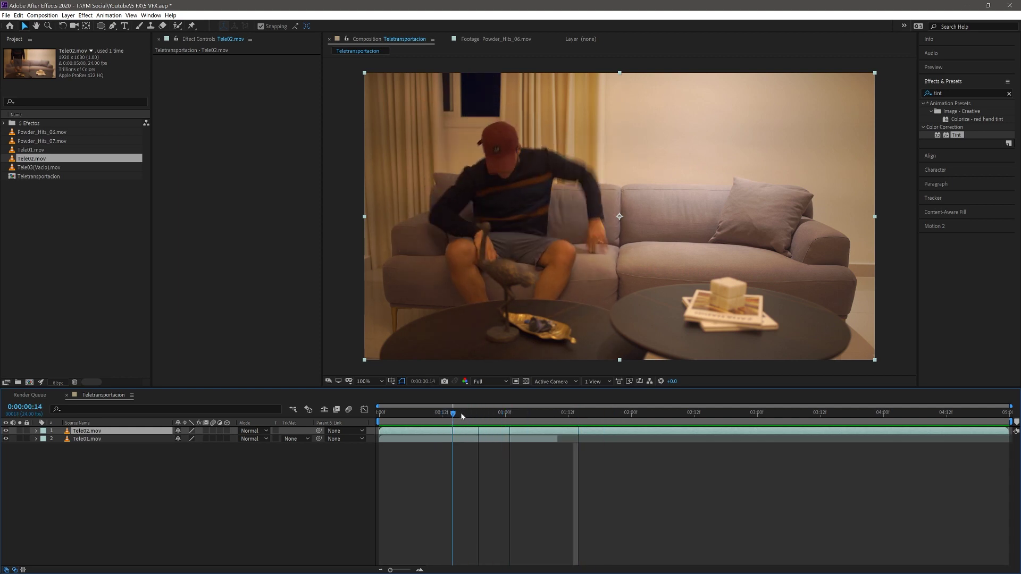
pyautogui.moveTo(380, 432); pyautogui.dragTo(691, 436)
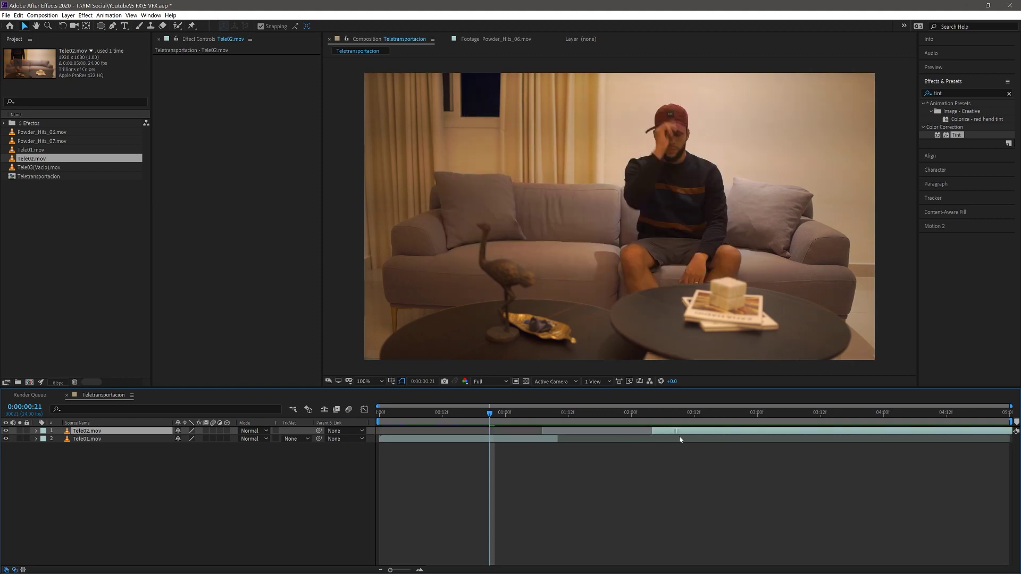
# - Nudge Tele02.mov slightly later and preview the cut around 0:00:01:09 from the start
pyautogui.moveTo(697, 432); pyautogui.dragTo(702, 433)
pyautogui.click(400, 413)
pyautogui.press('Home')
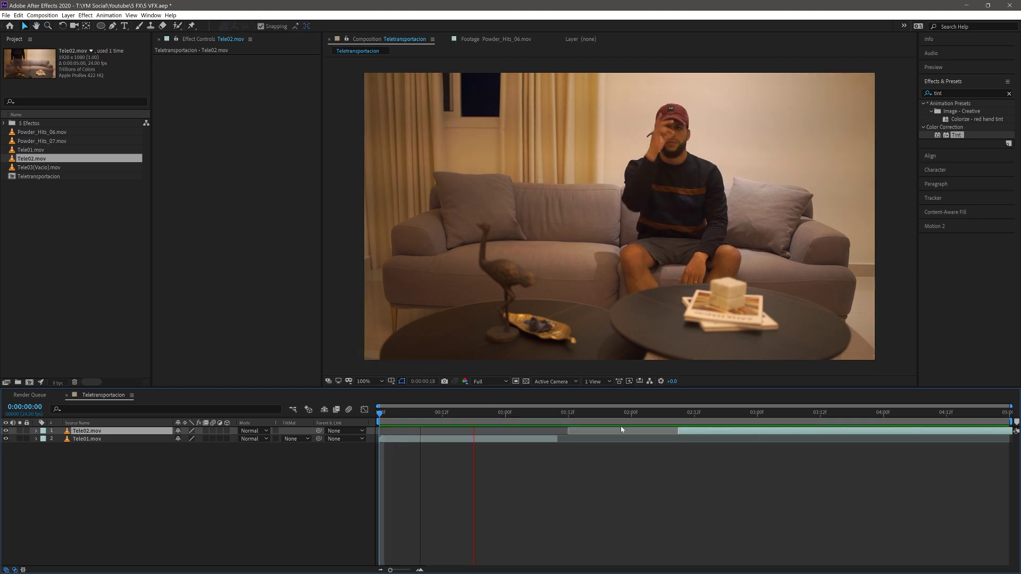
pyautogui.click(553, 413)
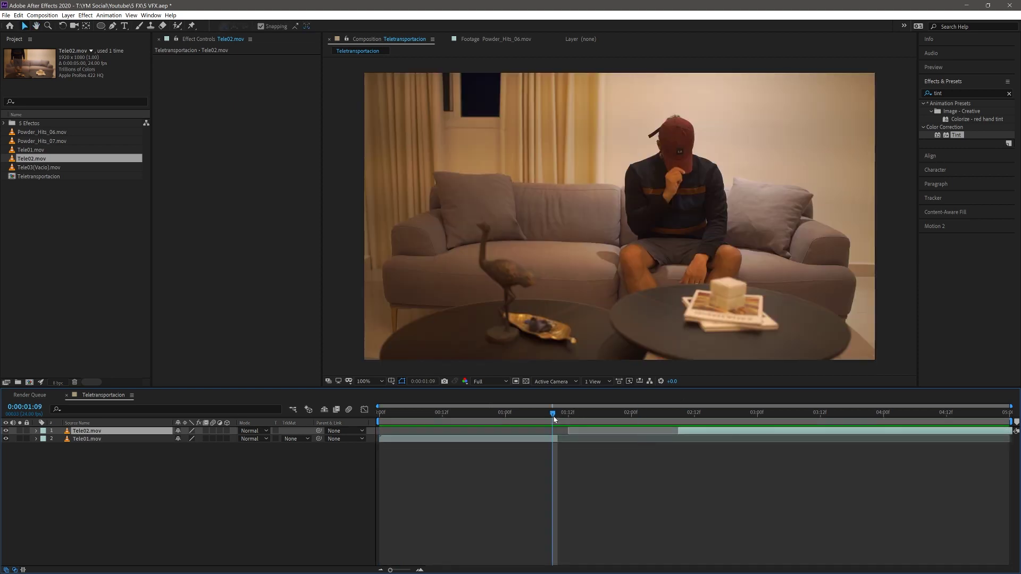
pyautogui.press('space')
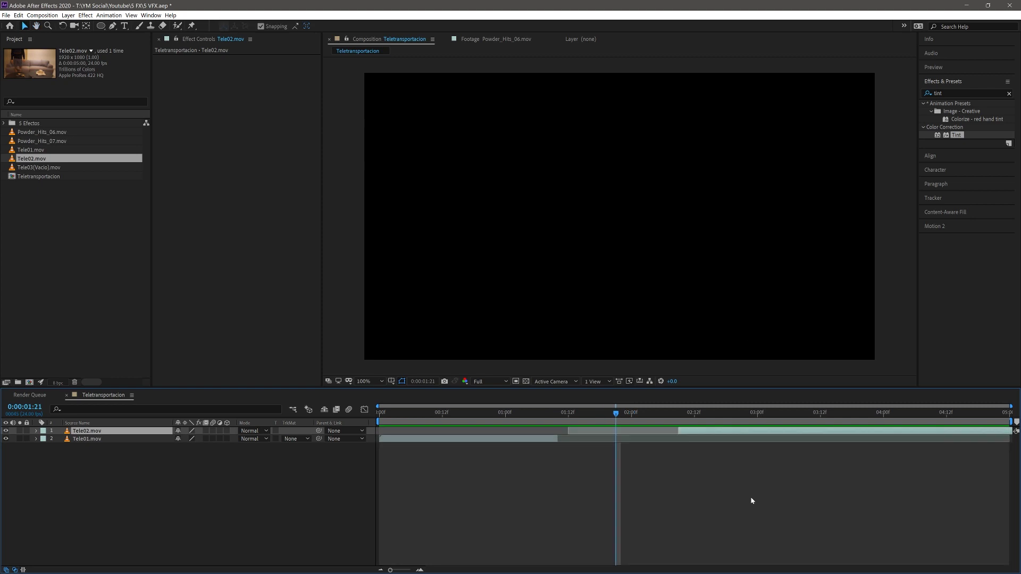
pyautogui.click(521, 413)
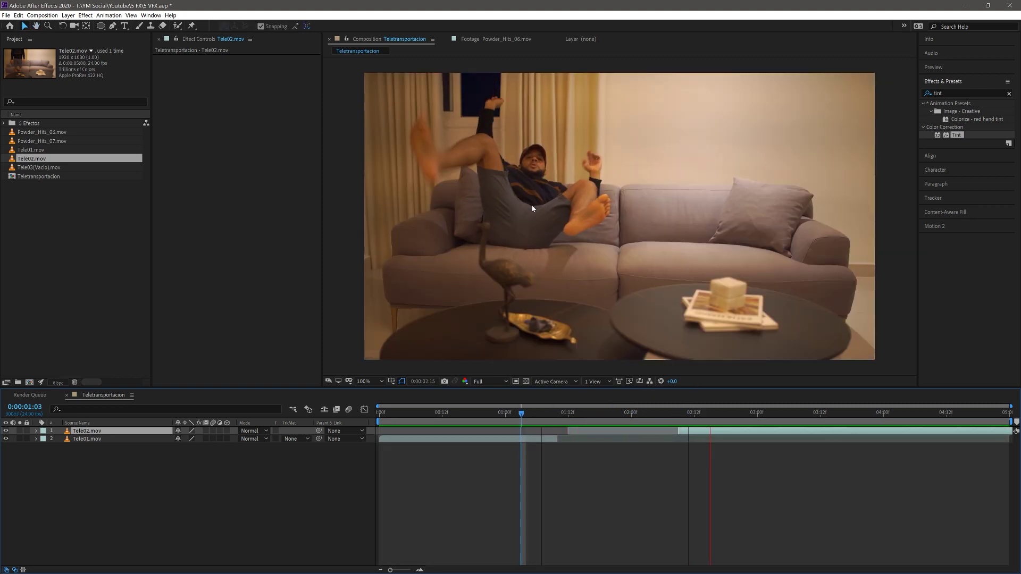
pyautogui.moveTo(666, 405); pyautogui.dragTo(658, 409)
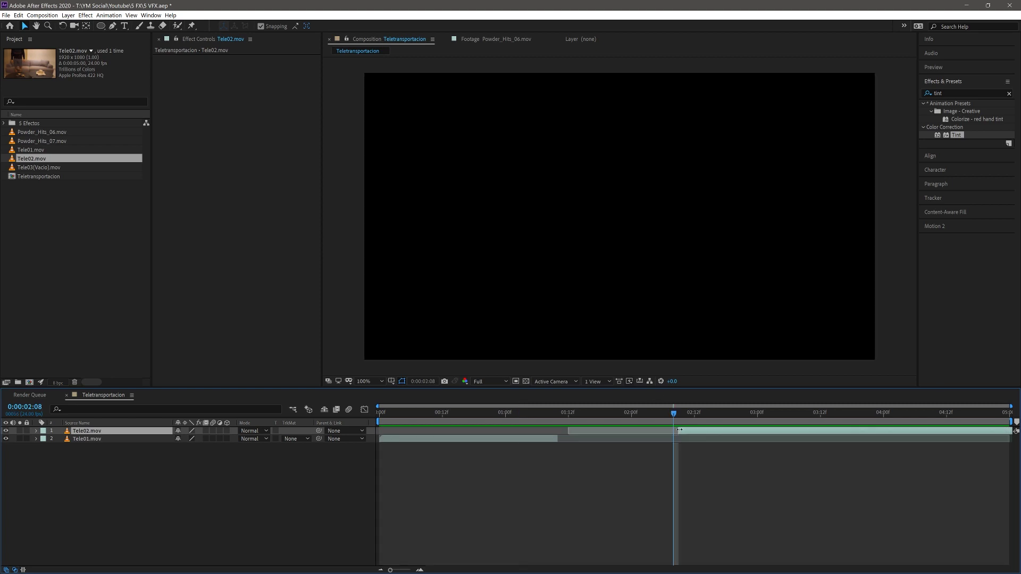
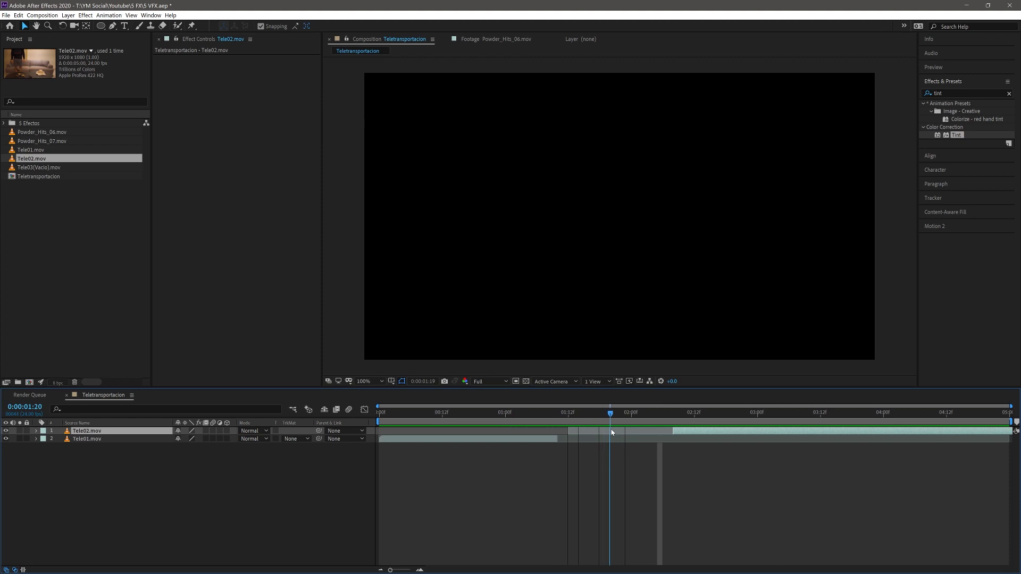
# - Add Tele03(Vacio).mov to the timeline as a layer starting near 1:12 and check the cut
pyautogui.click(45, 168)
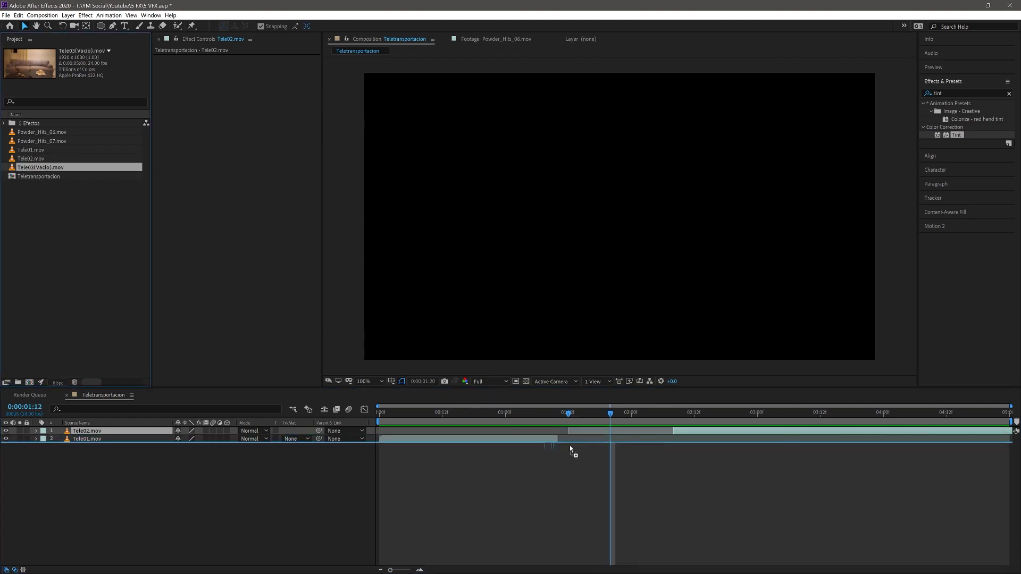
pyautogui.moveTo(508, 419); pyautogui.dragTo(569, 444)
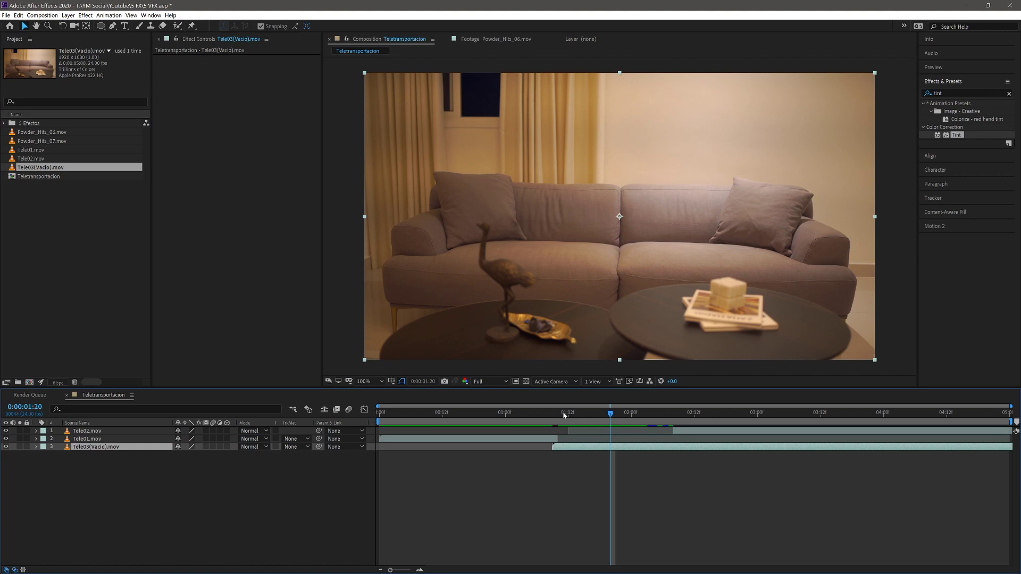
pyautogui.moveTo(631, 421); pyautogui.dragTo(540, 416)
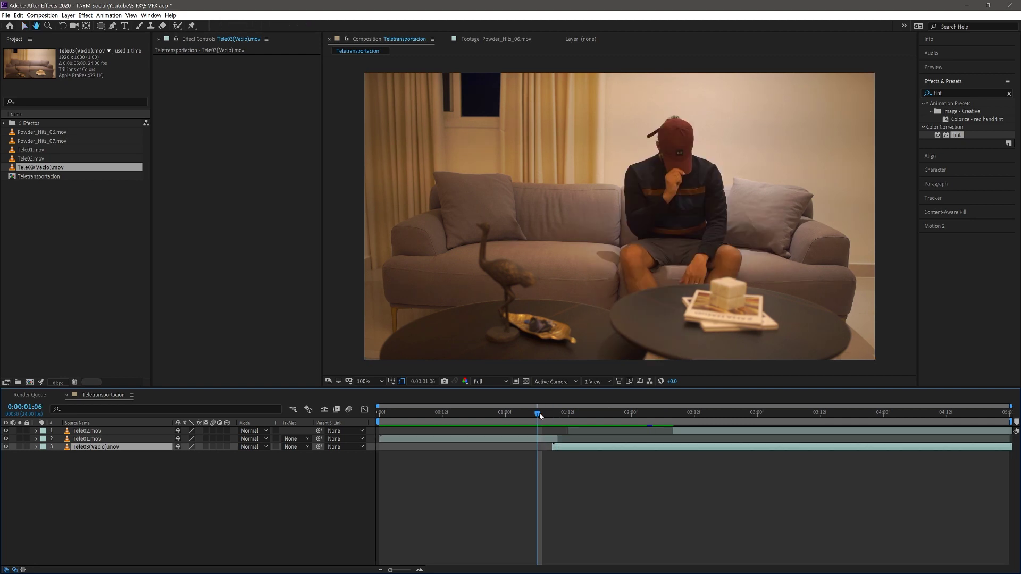
# - Preview the composite and scrub through the frames where the man disappears, up to 2:09
pyautogui.press('space')
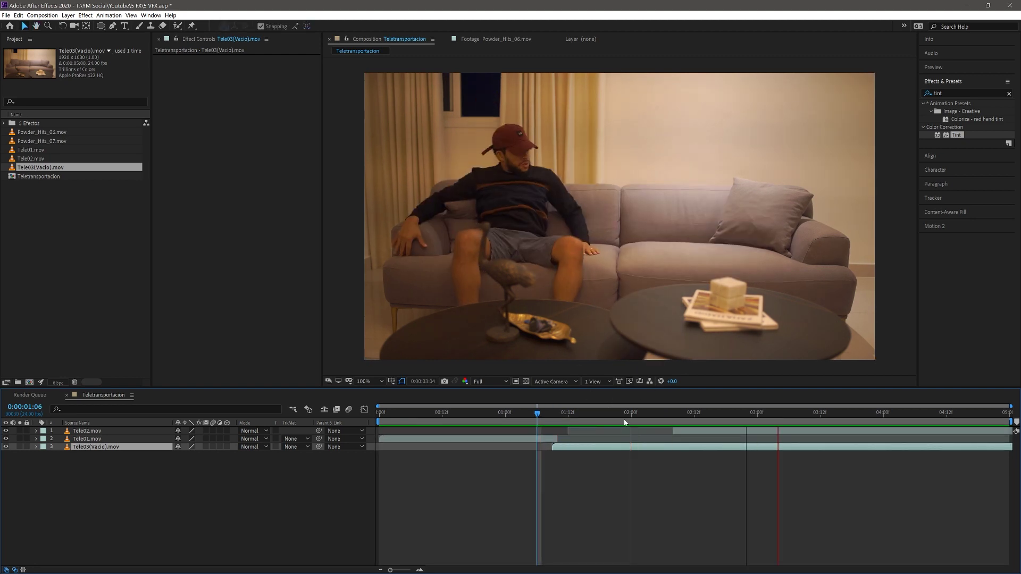
pyautogui.press('Home')
pyautogui.moveTo(588, 418); pyautogui.dragTo(608, 420)
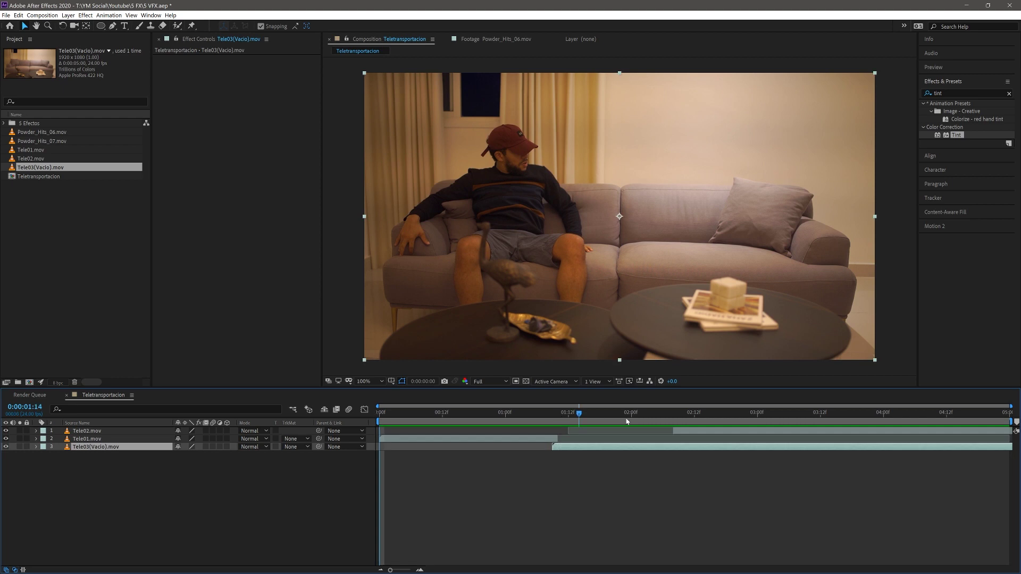
pyautogui.moveTo(539, 416); pyautogui.dragTo(553, 416)
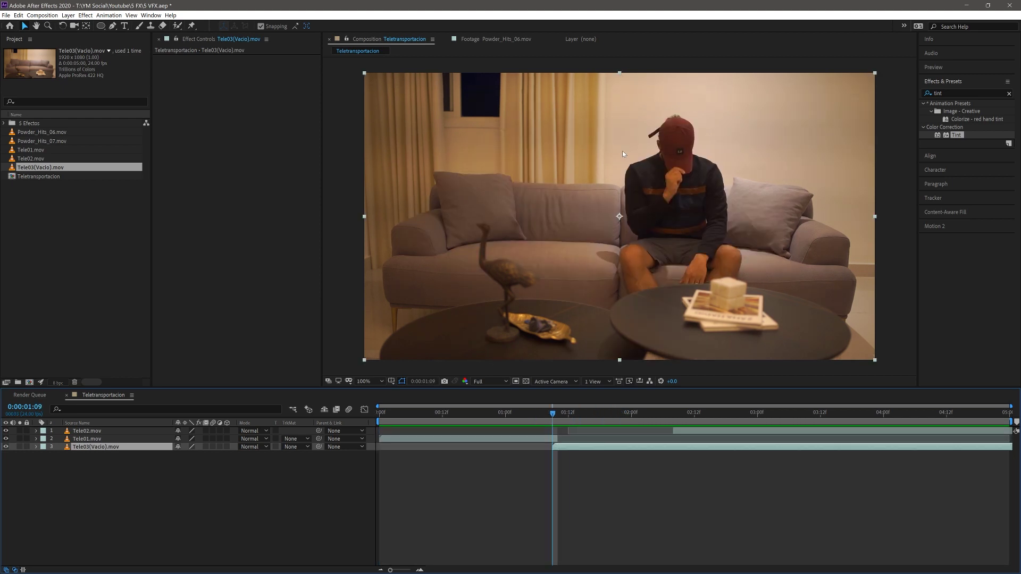
pyautogui.moveTo(556, 418); pyautogui.dragTo(558, 419)
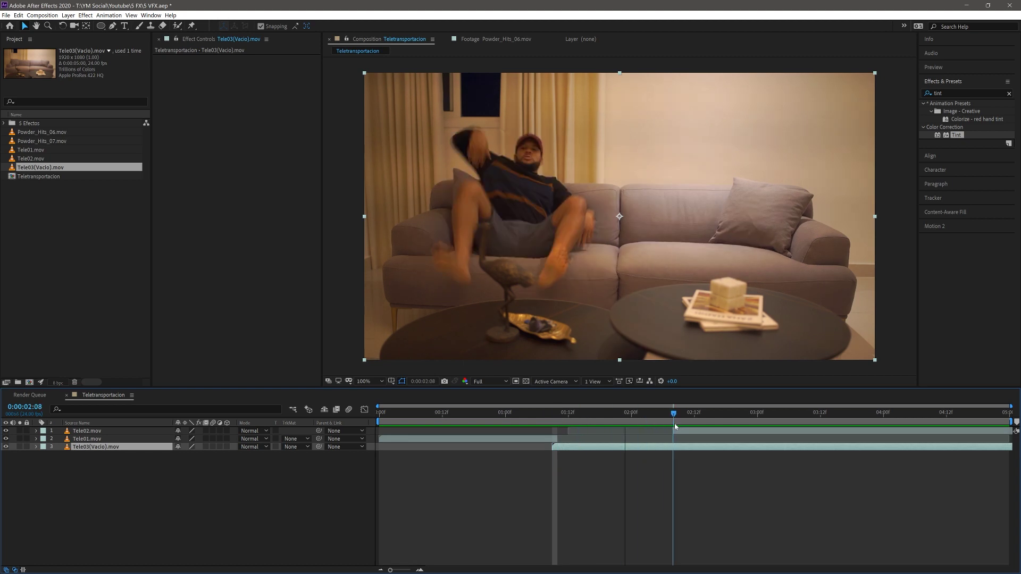
pyautogui.moveTo(557, 419); pyautogui.dragTo(678, 420)
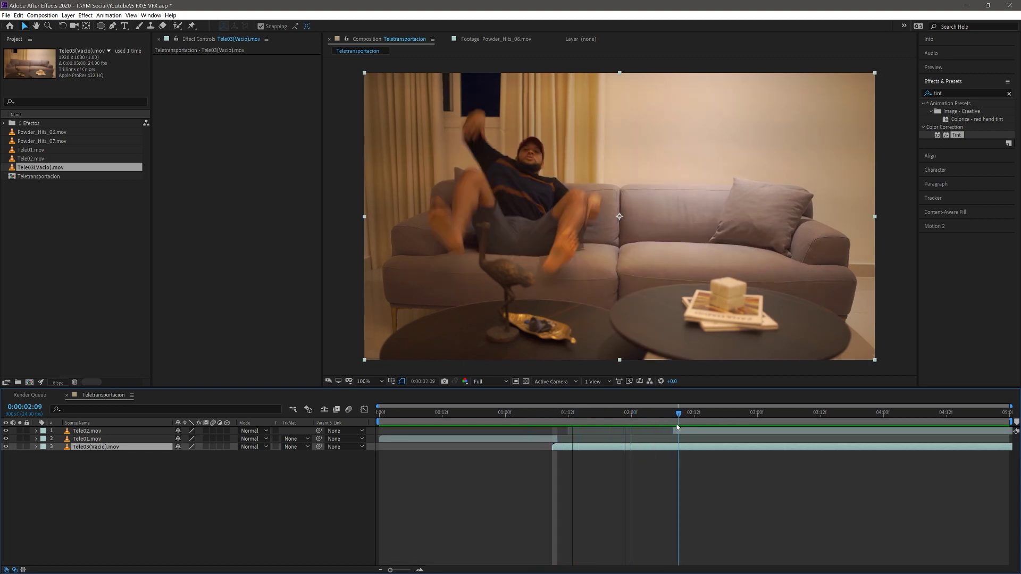
pyautogui.click(297, 475)
# - Add a new adjustment layer above the three Teletransportacion clips
pyautogui.rightClick(276, 471)
pyautogui.moveTo(274, 469)
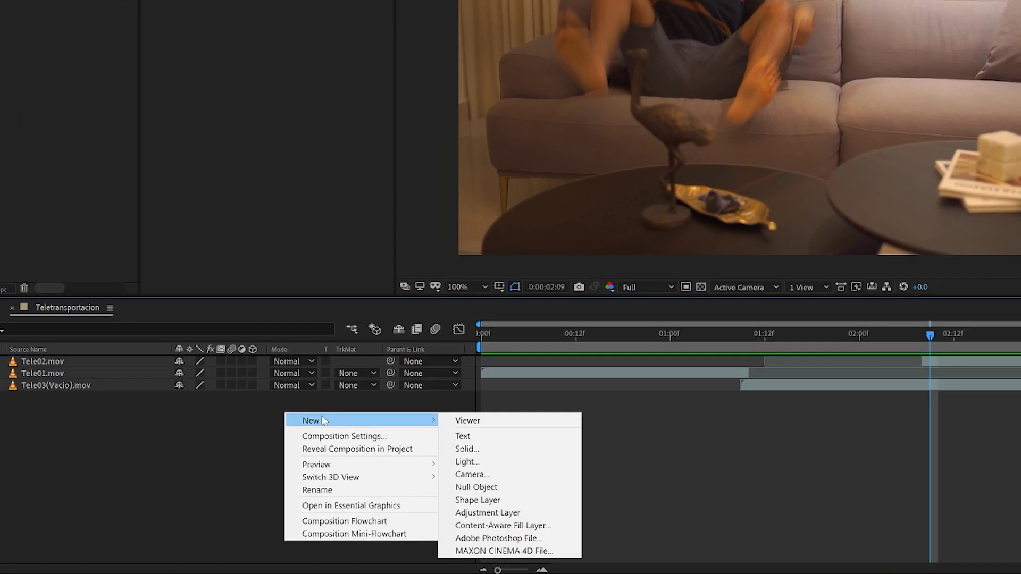
pyautogui.click(190, 429)
pyautogui.rightClick(251, 415)
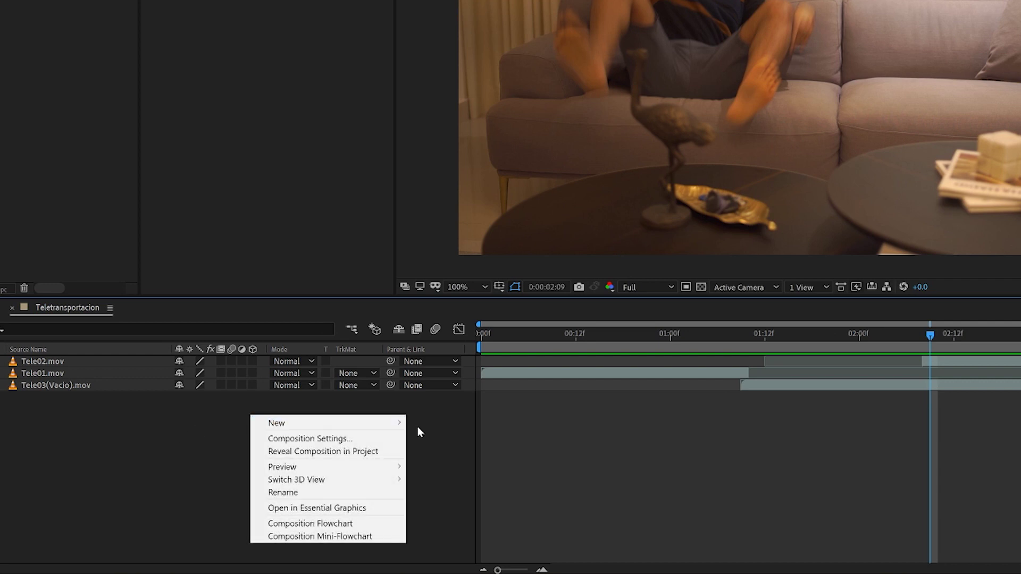
pyautogui.moveTo(395, 430)
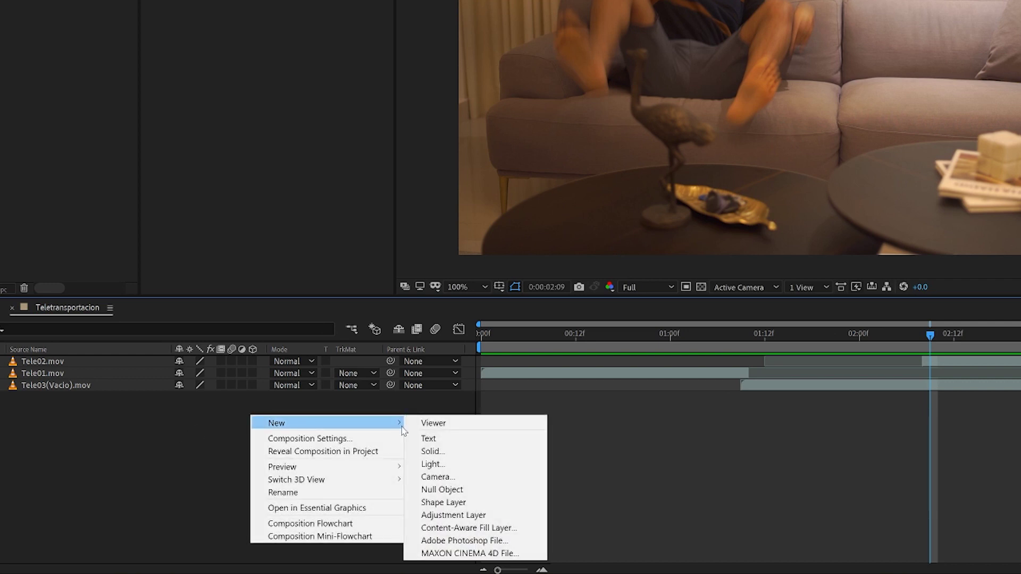
pyautogui.click(448, 514)
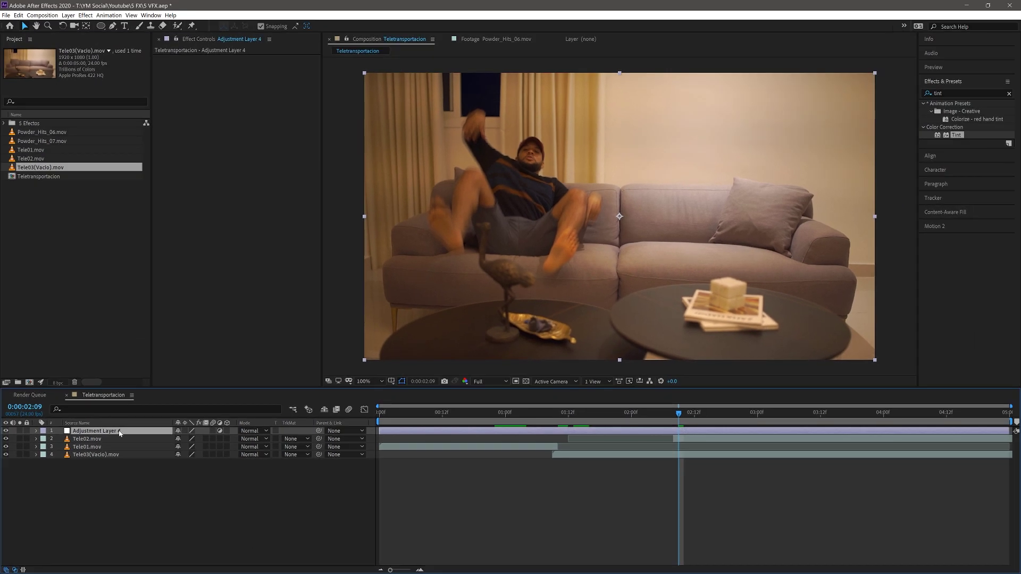
pyautogui.click(946, 92)
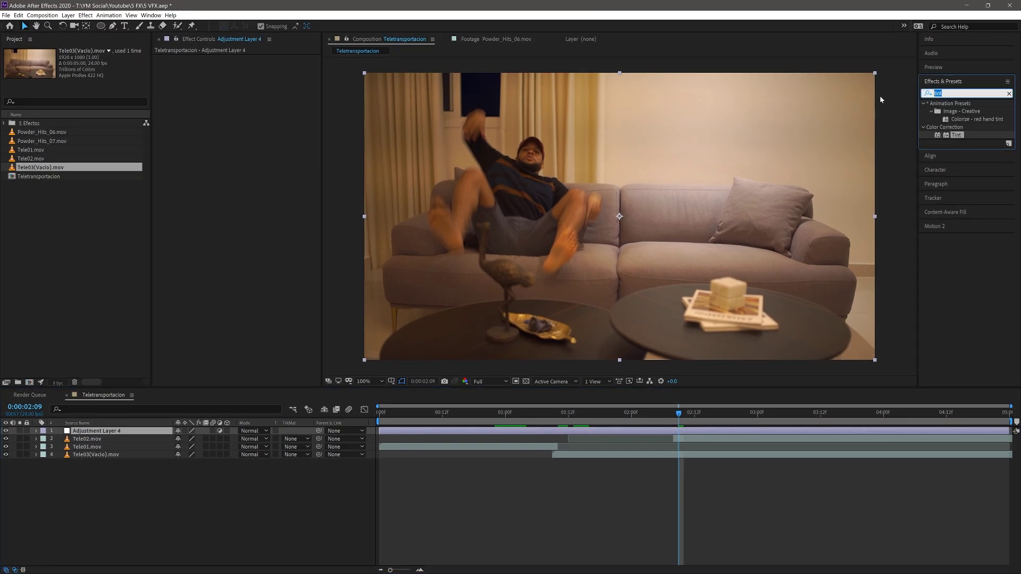
pyautogui.press('BackSpace')
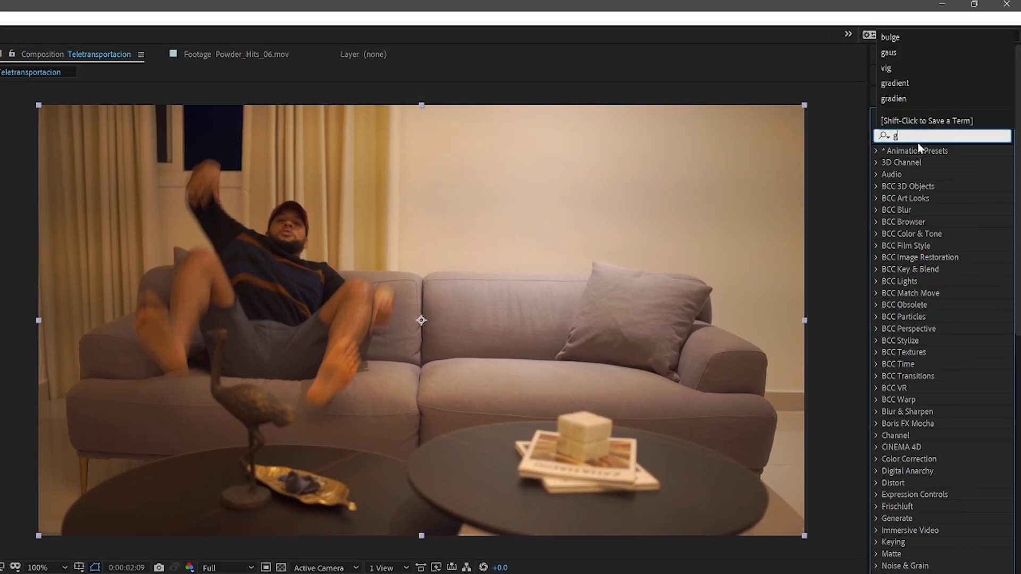
pyautogui.write('gaussia')
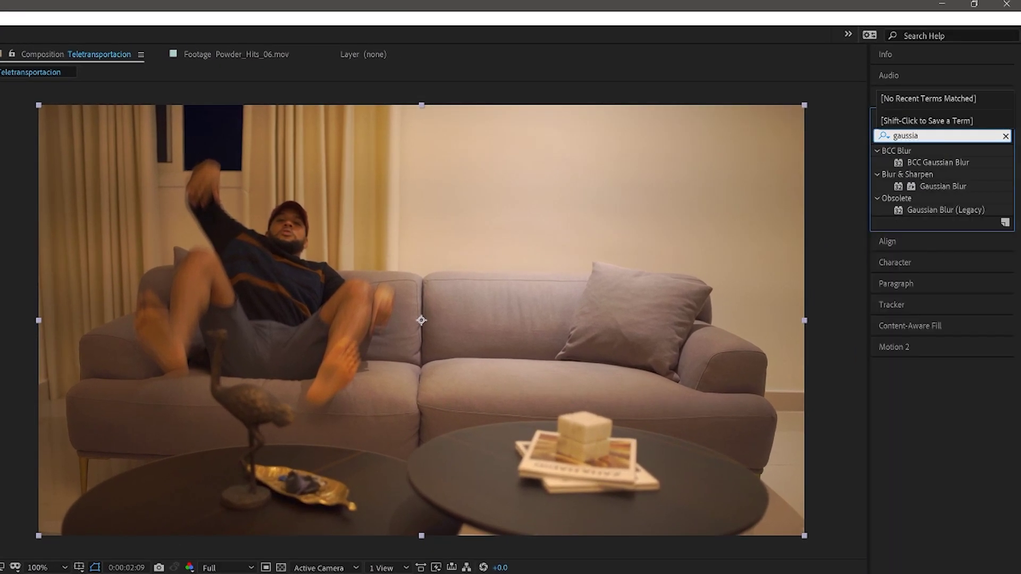
pyautogui.doubleClick(943, 186)
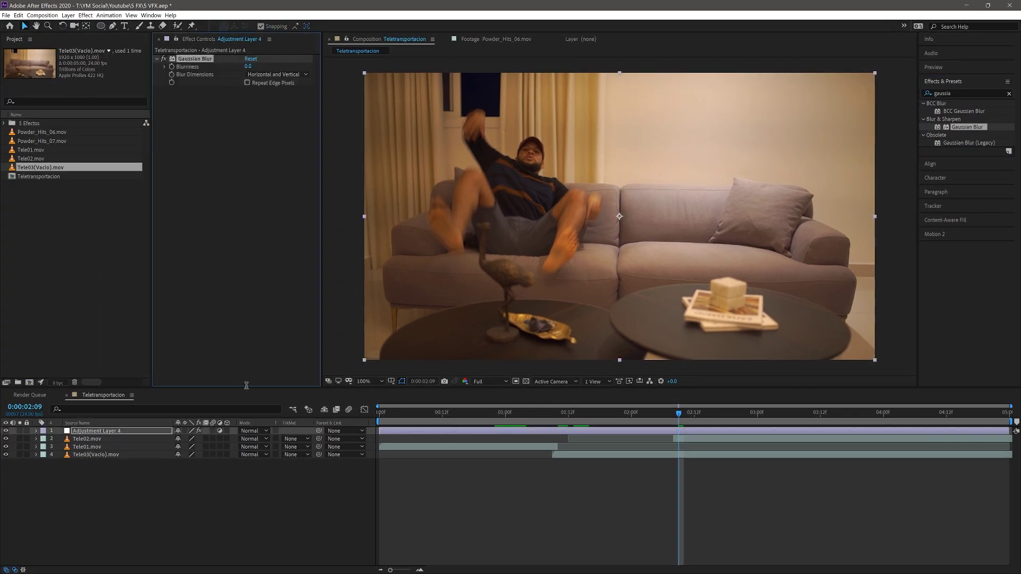
pyautogui.moveTo(246, 67)
pyautogui.mouseDown()
pyautogui.moveTo(710, 405)
pyautogui.moveTo(579, 413)
pyautogui.mouseUp()
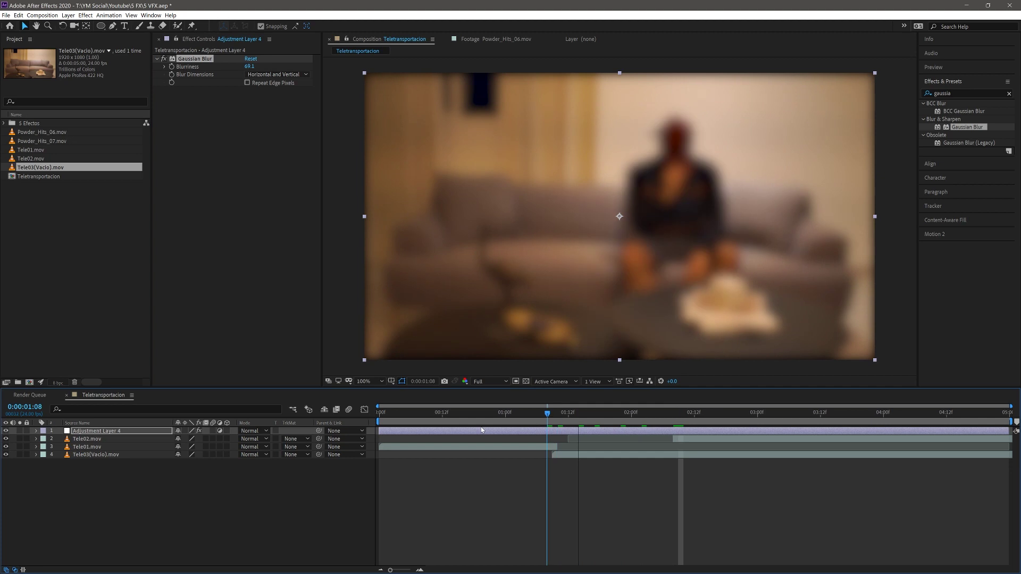
pyautogui.moveTo(82, 440); pyautogui.dragTo(152, 434)
pyautogui.moveTo(581, 425); pyautogui.dragTo(631, 413)
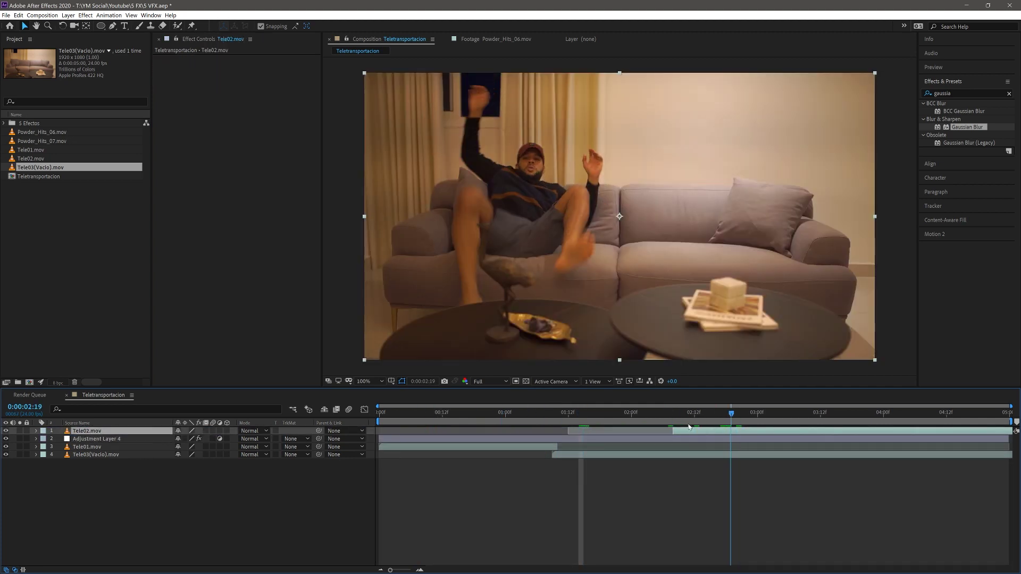
pyautogui.moveTo(88, 438); pyautogui.dragTo(142, 432)
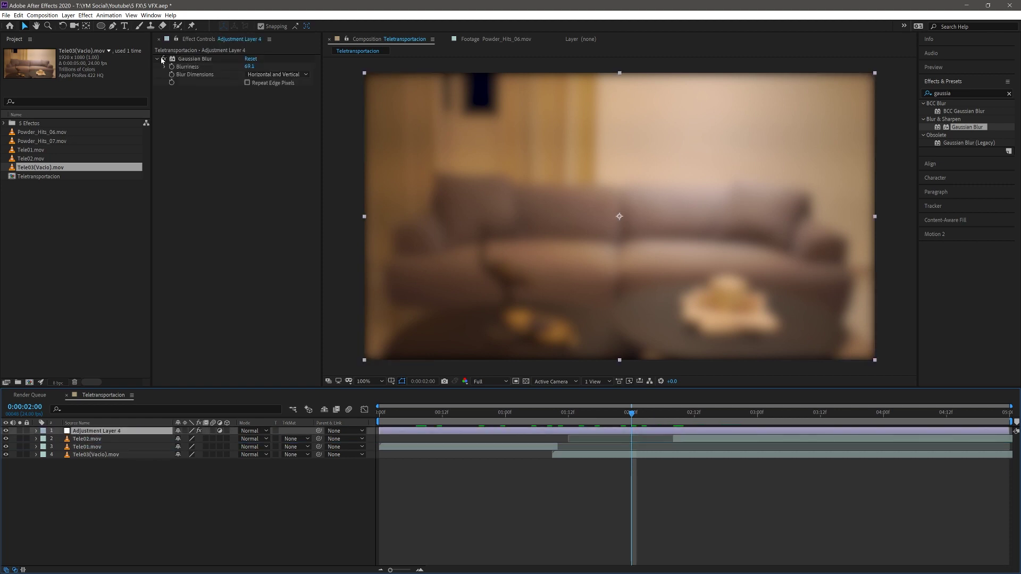
pyautogui.click(185, 60)
pyautogui.press('Delete')
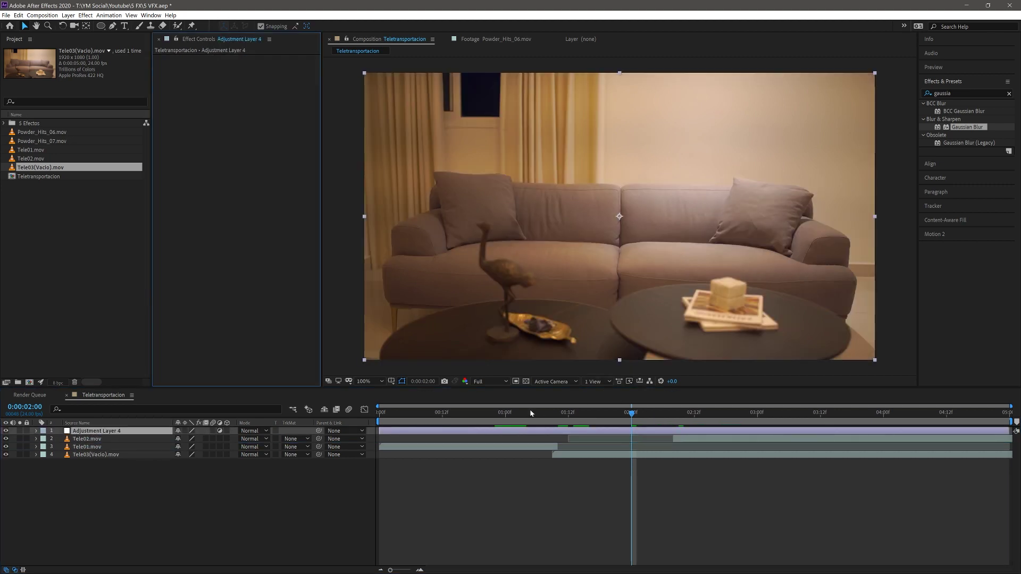
pyautogui.moveTo(530, 413); pyautogui.dragTo(558, 413)
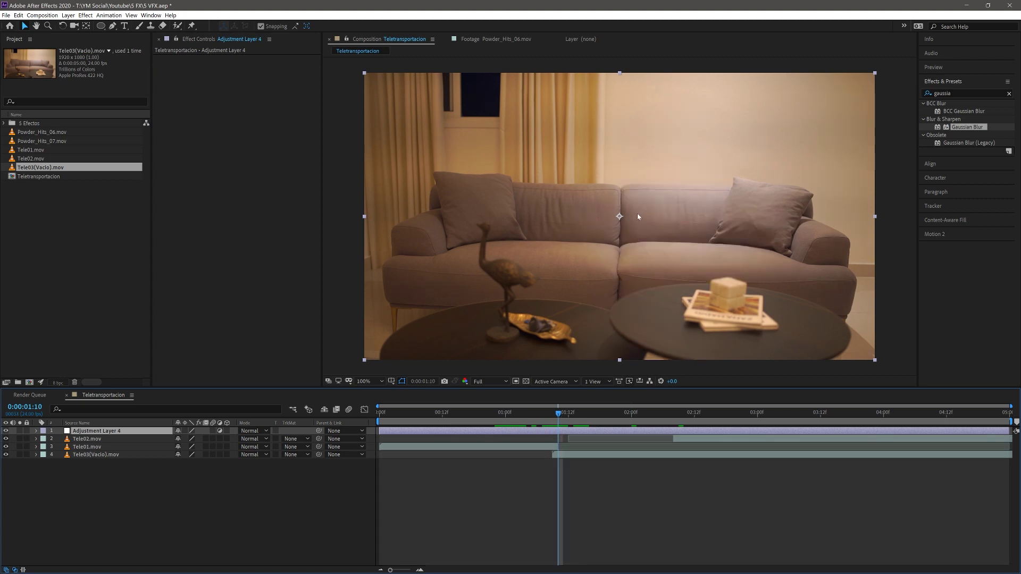
pyautogui.moveTo(561, 413); pyautogui.dragTo(553, 412)
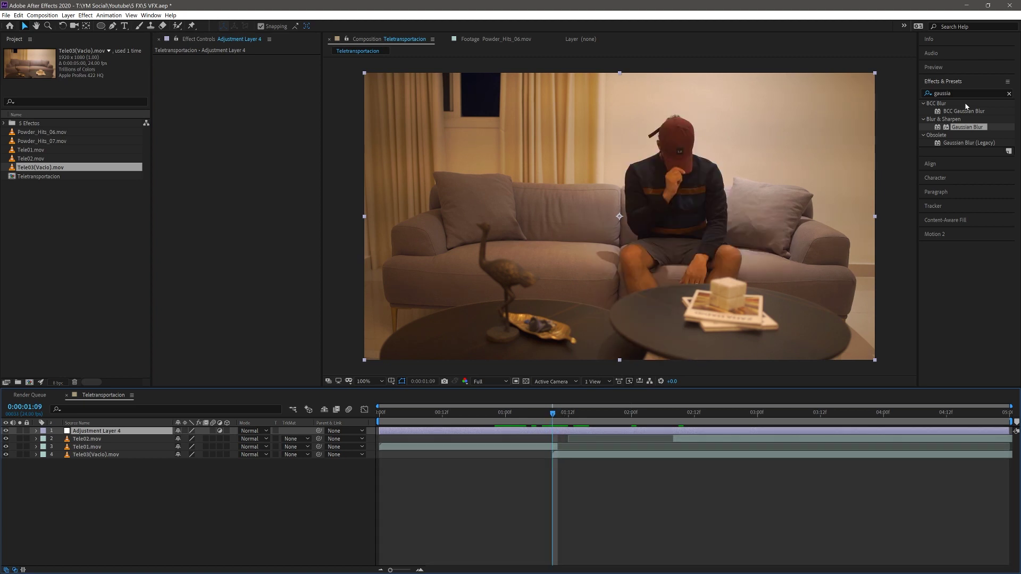
pyautogui.click(951, 93)
# - Apply Bulge to Adjustment Layer 4, centred at 1177,525 on the man, with radii 550 by 430
pyautogui.write('bulg')
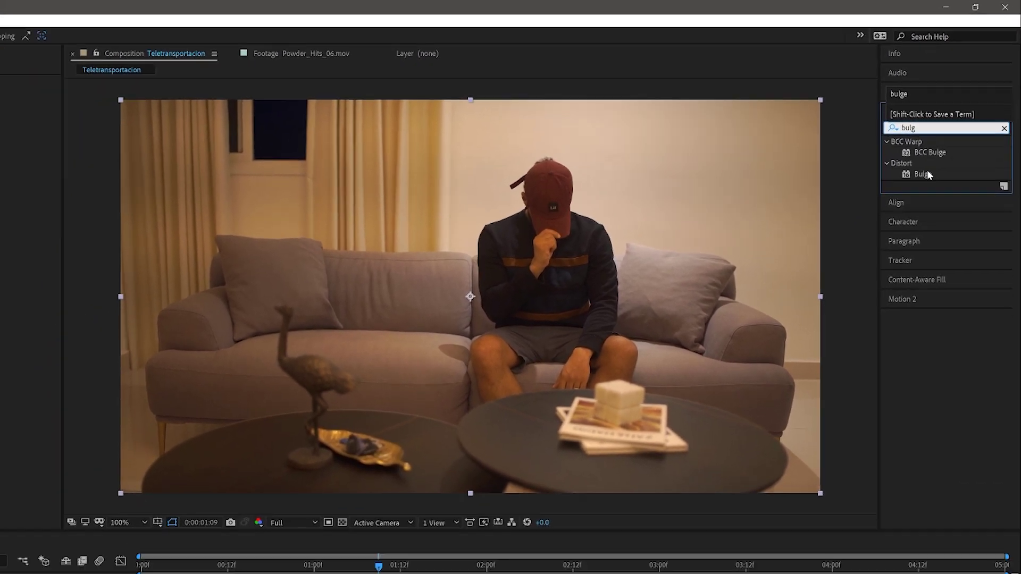
pyautogui.moveTo(916, 189); pyautogui.dragTo(98, 431)
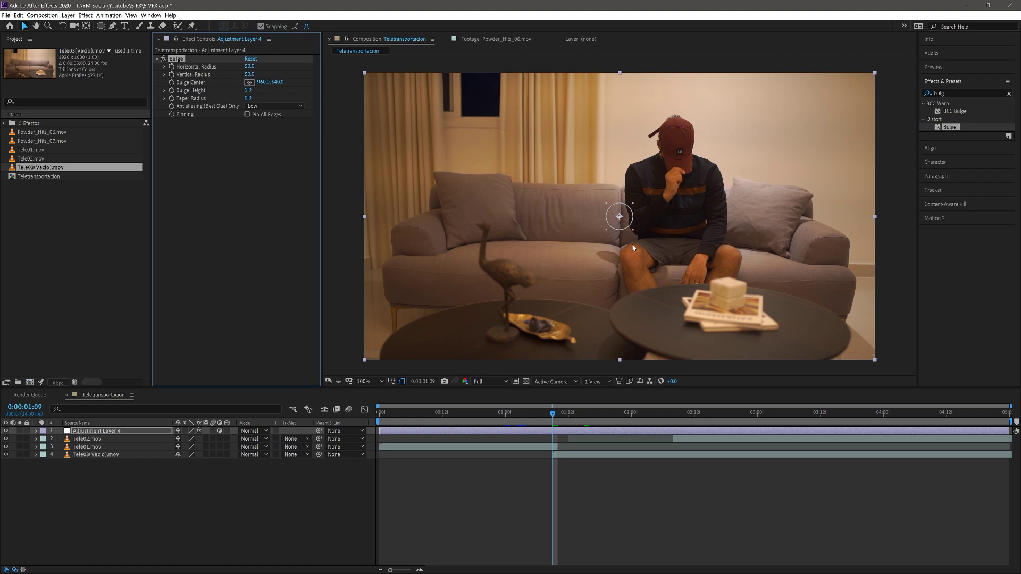
pyautogui.moveTo(620, 217); pyautogui.dragTo(642, 219)
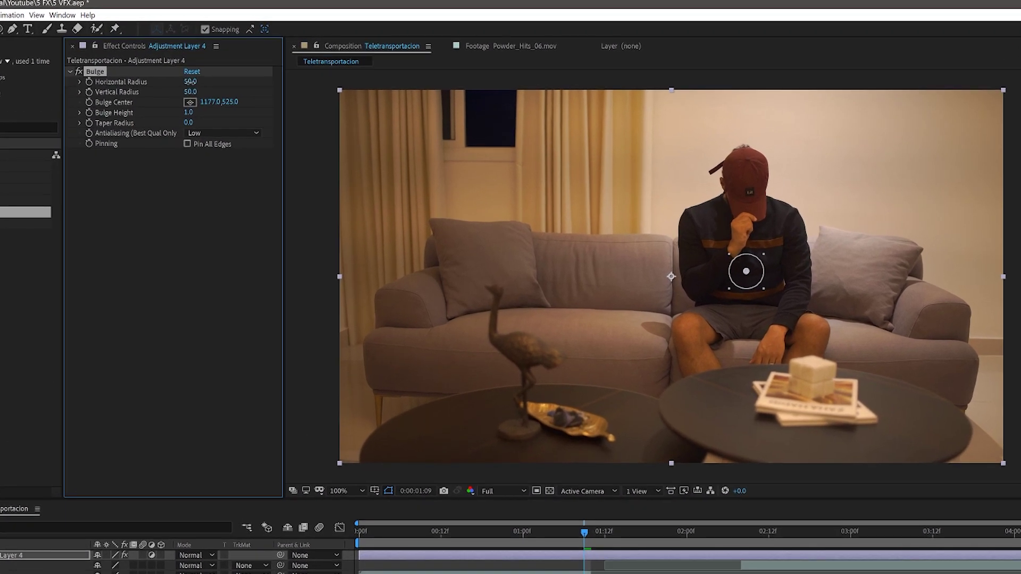
pyautogui.moveTo(191, 82)
pyautogui.mouseDown()
pyautogui.moveTo(463, 108)
pyautogui.moveTo(236, 98)
pyautogui.moveTo(190, 81)
pyautogui.mouseUp()
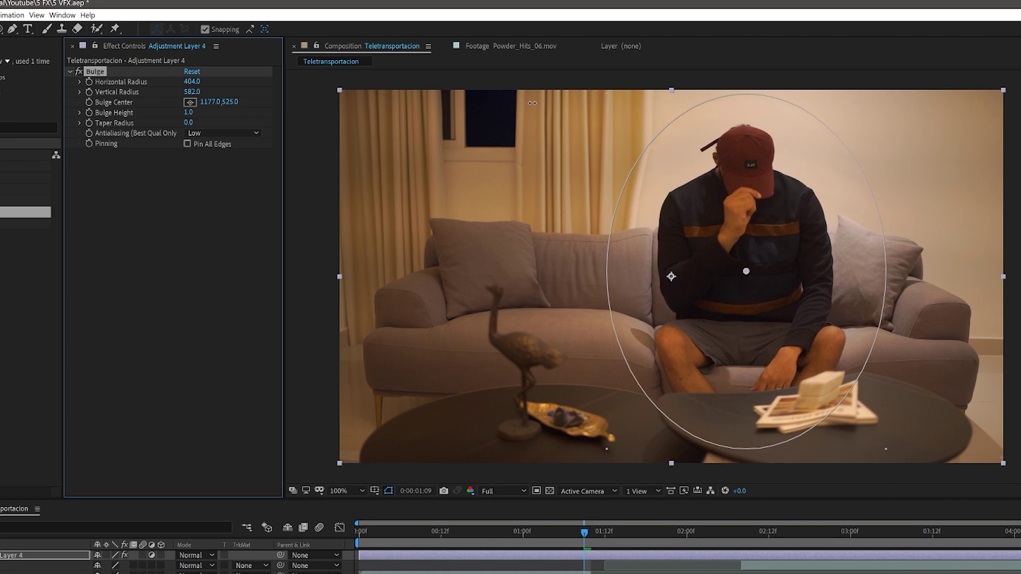
pyautogui.moveTo(197, 81); pyautogui.dragTo(137, 92)
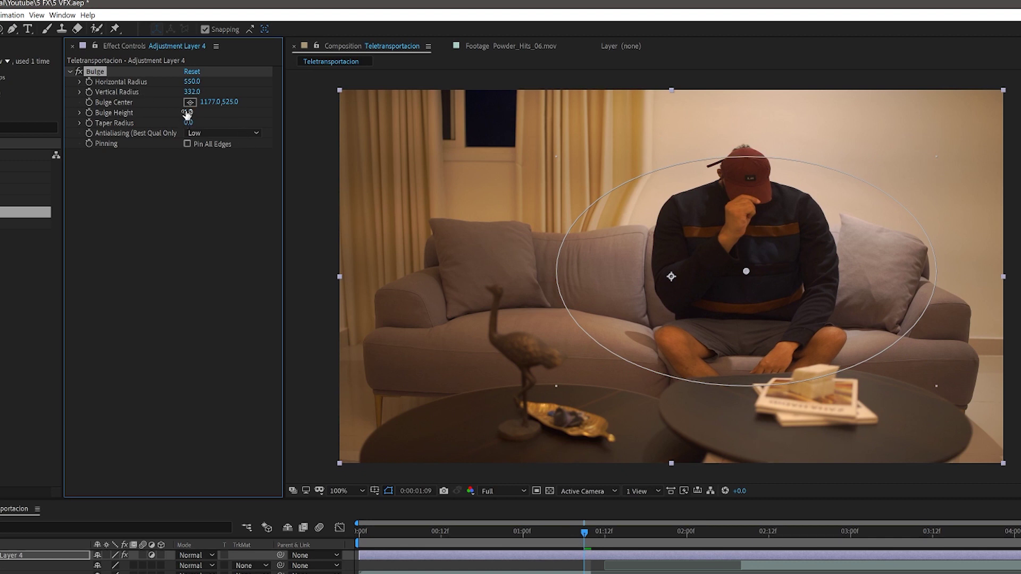
pyautogui.click(80, 113)
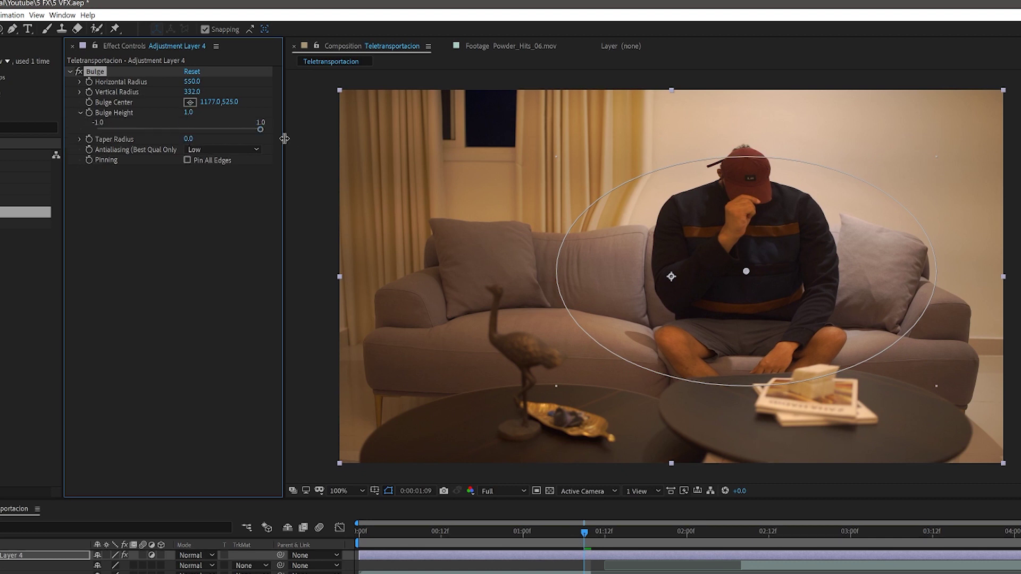
pyautogui.moveTo(260, 130)
pyautogui.mouseDown()
pyautogui.moveTo(183, 129)
pyautogui.moveTo(299, 151)
pyautogui.moveTo(195, 150)
pyautogui.mouseUp()
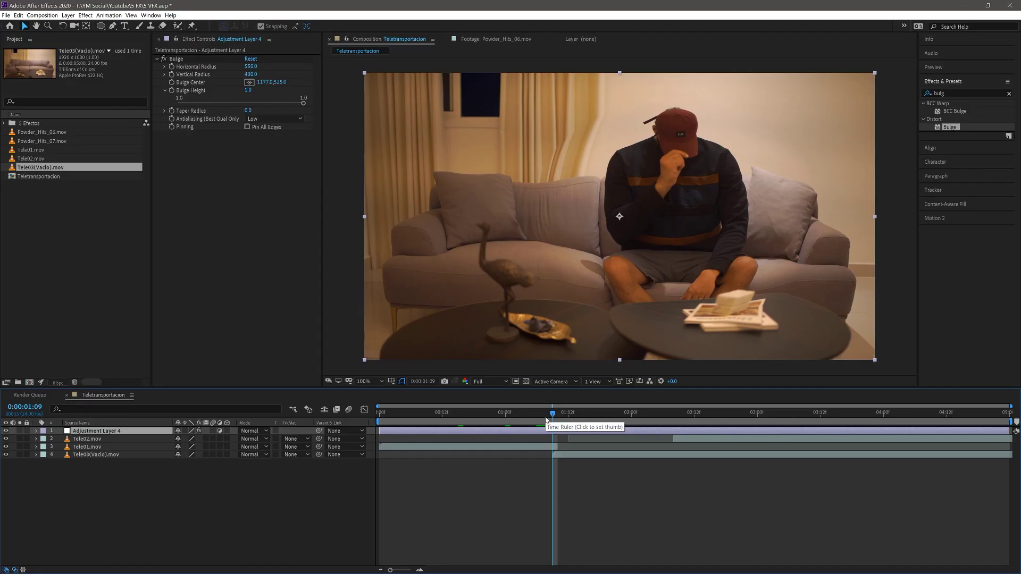
pyautogui.click(540, 419)
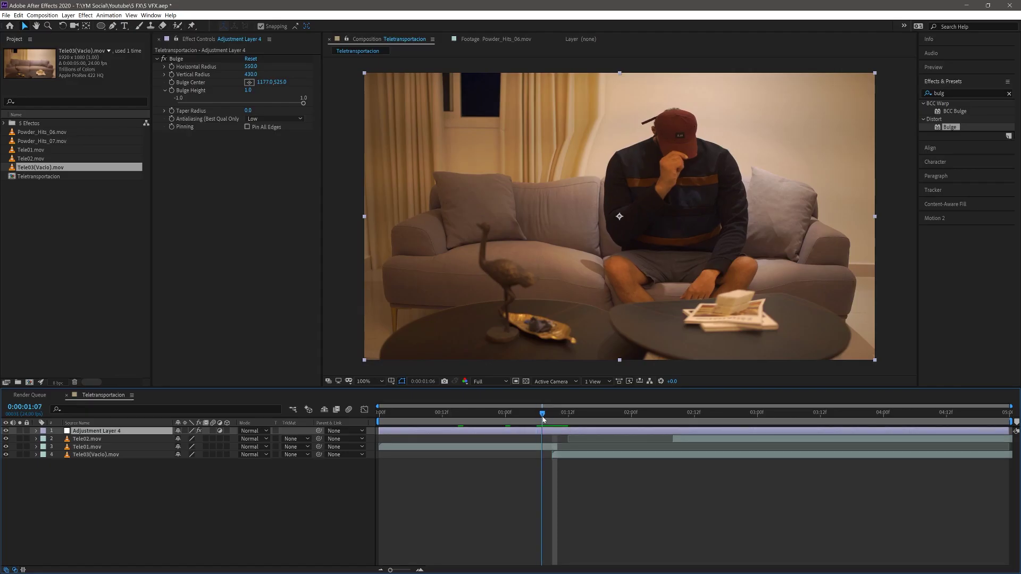
# - Set a Bulge Height keyframe of 0 at 1:06
pyautogui.moveTo(543, 419); pyautogui.dragTo(537, 419)
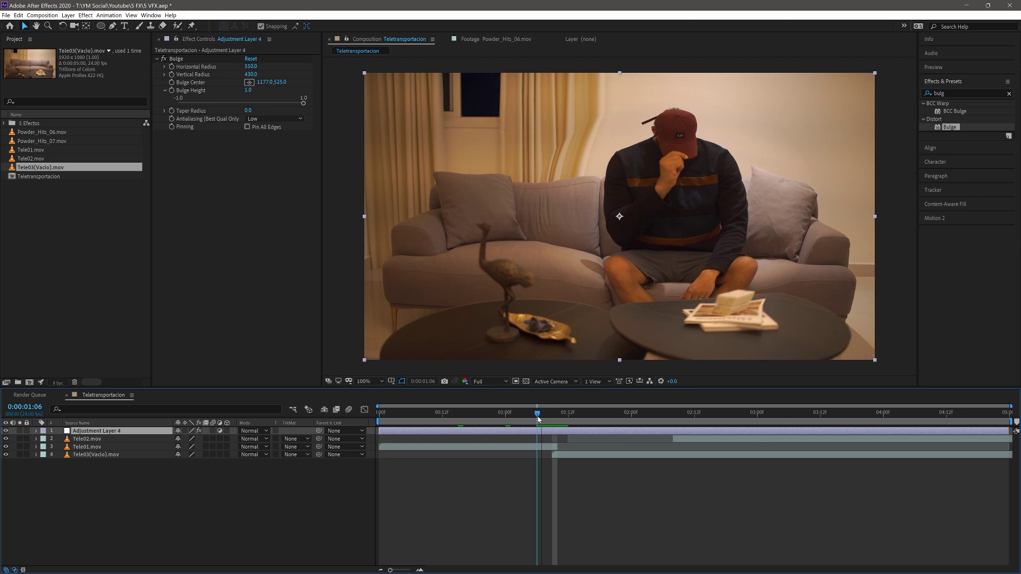
pyautogui.click(247, 91)
pyautogui.write('0')
pyautogui.click(172, 91)
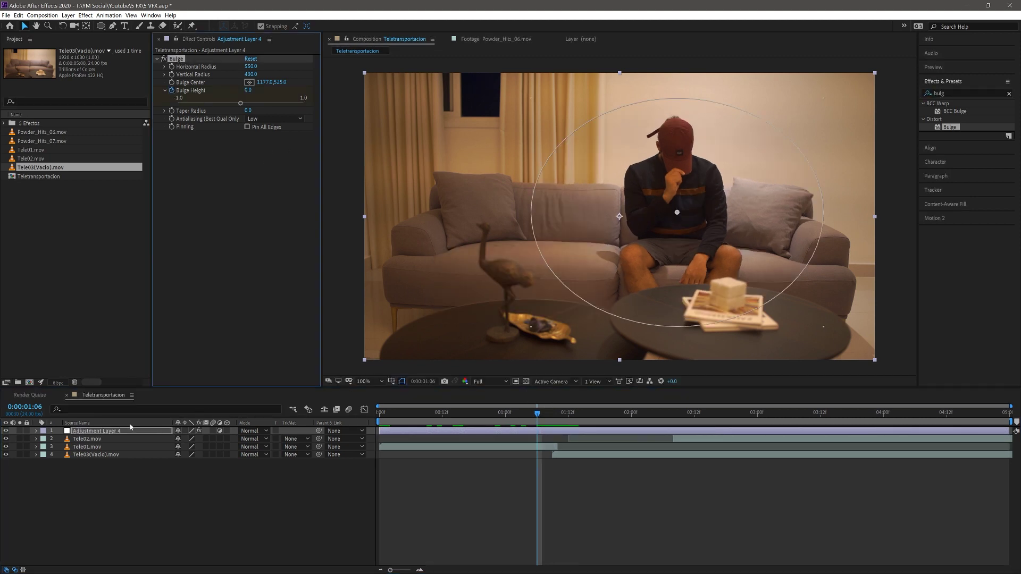
pyautogui.click(117, 431)
pyautogui.press('u')
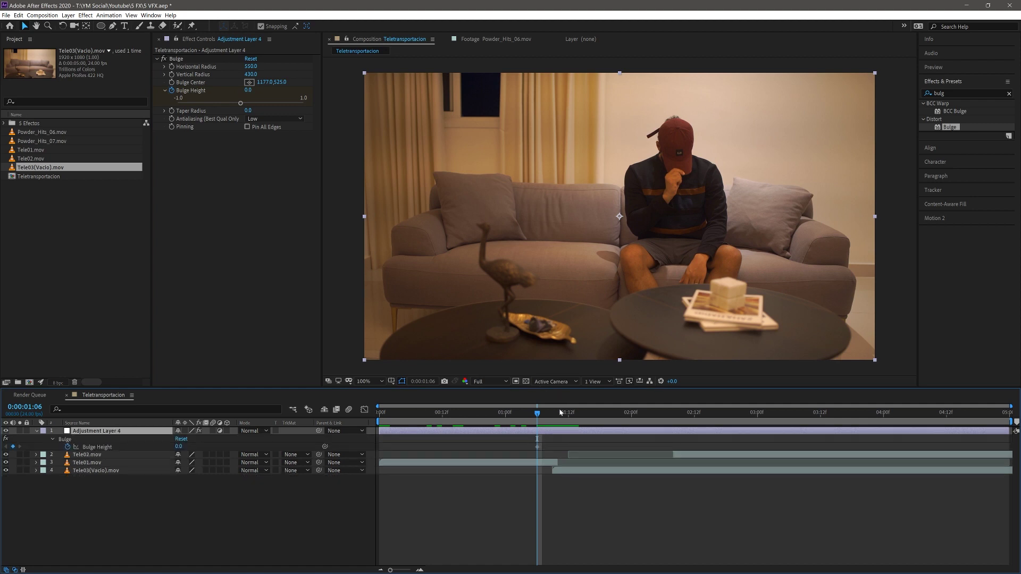
# - Keyframe Bulge Height to 1.0 at 1:09 and back to 0 at 1:11, then review the animation
pyautogui.moveTo(536, 418)
pyautogui.mouseDown()
pyautogui.moveTo(488, 428)
pyautogui.moveTo(556, 437)
pyautogui.mouseUp()
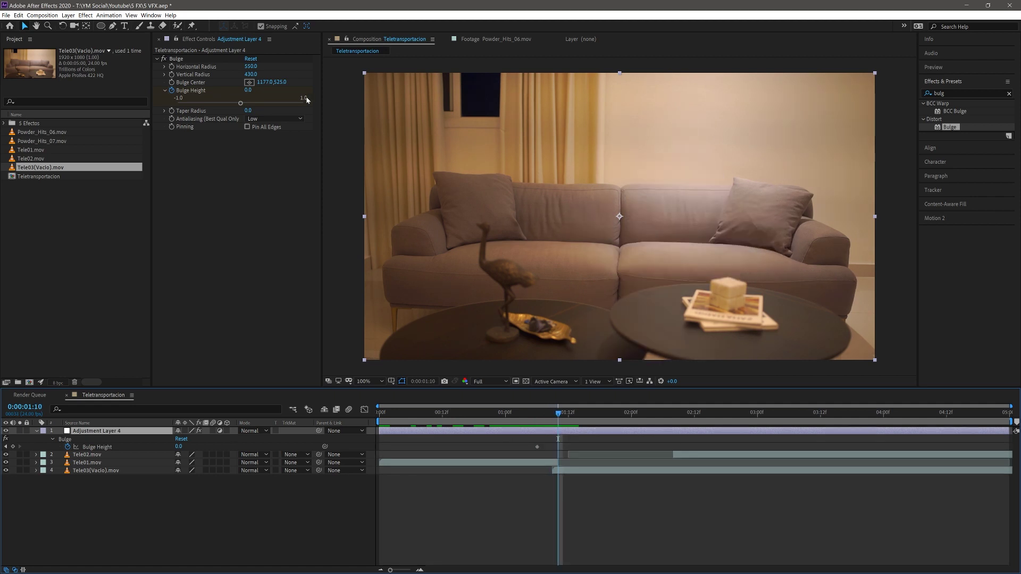
pyautogui.moveTo(556, 417); pyautogui.dragTo(553, 417)
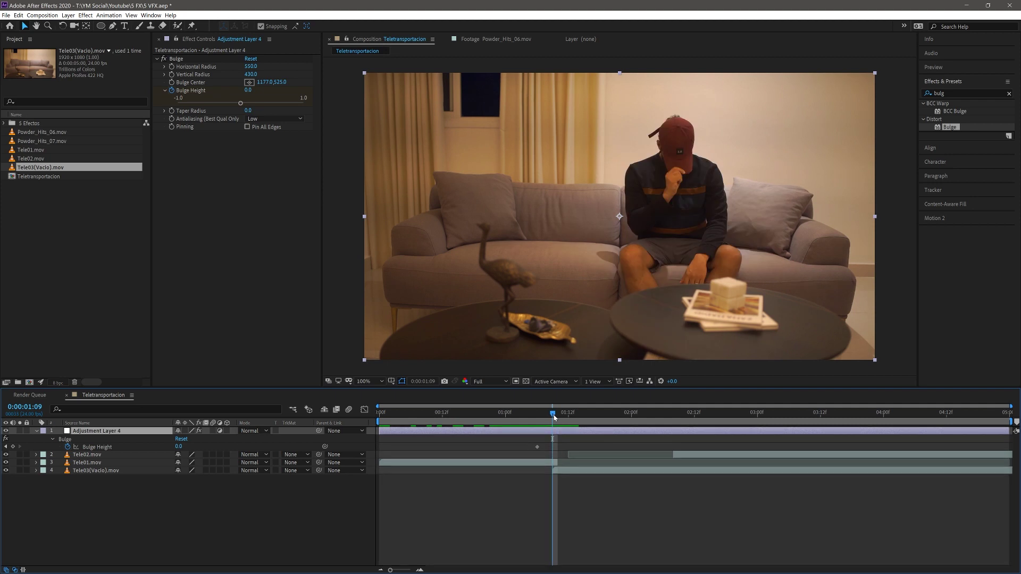
pyautogui.click(248, 91)
pyautogui.write('1')
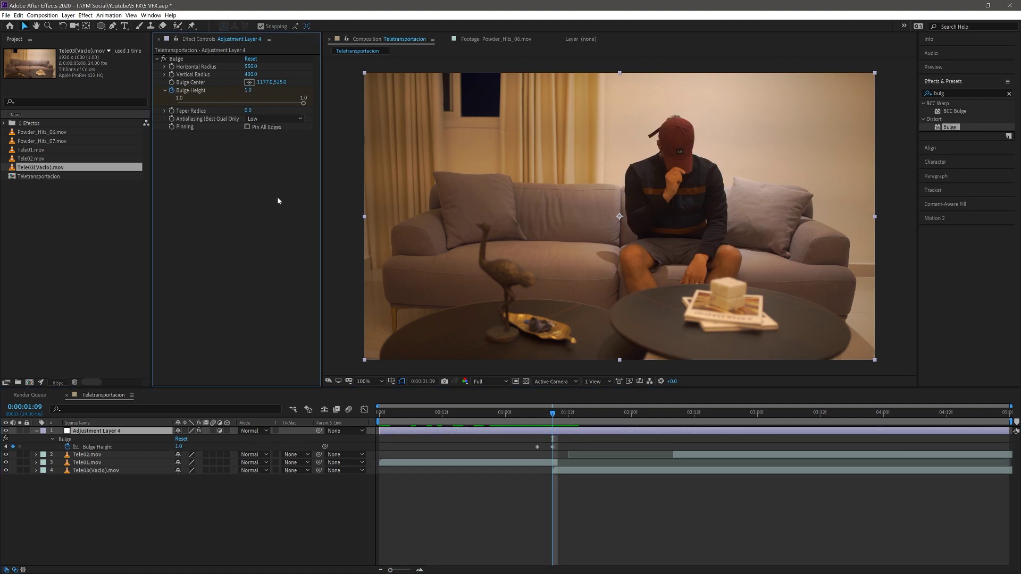
pyautogui.click(560, 419)
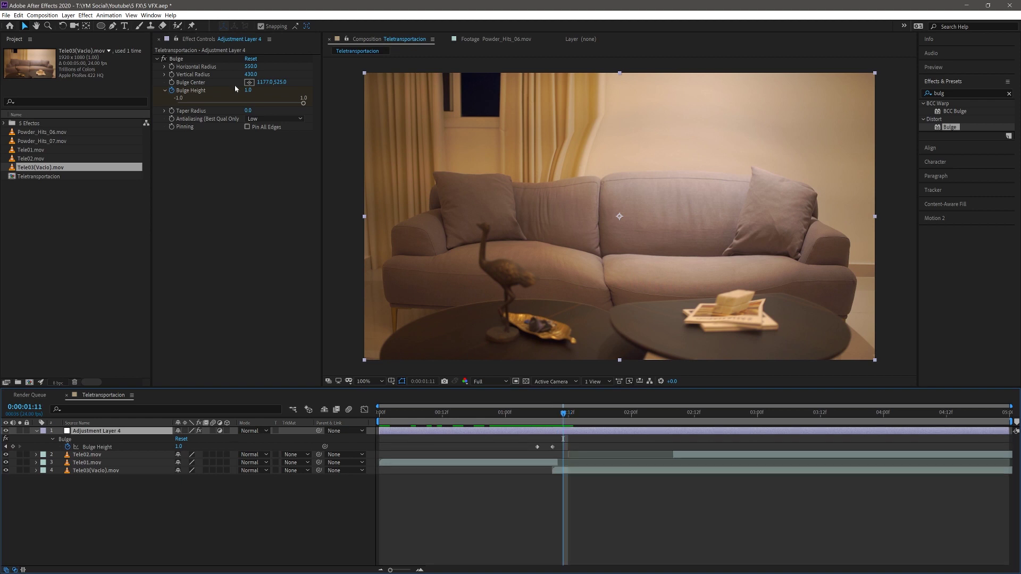
pyautogui.moveTo(303, 103); pyautogui.dragTo(240, 103)
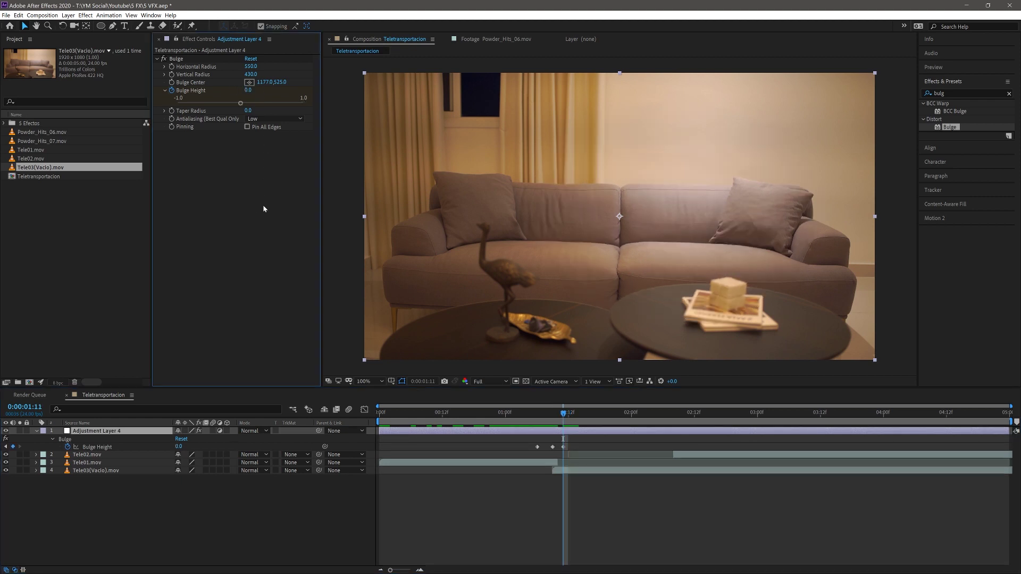
pyautogui.click(558, 419)
pyautogui.moveTo(550, 420); pyautogui.dragTo(566, 421)
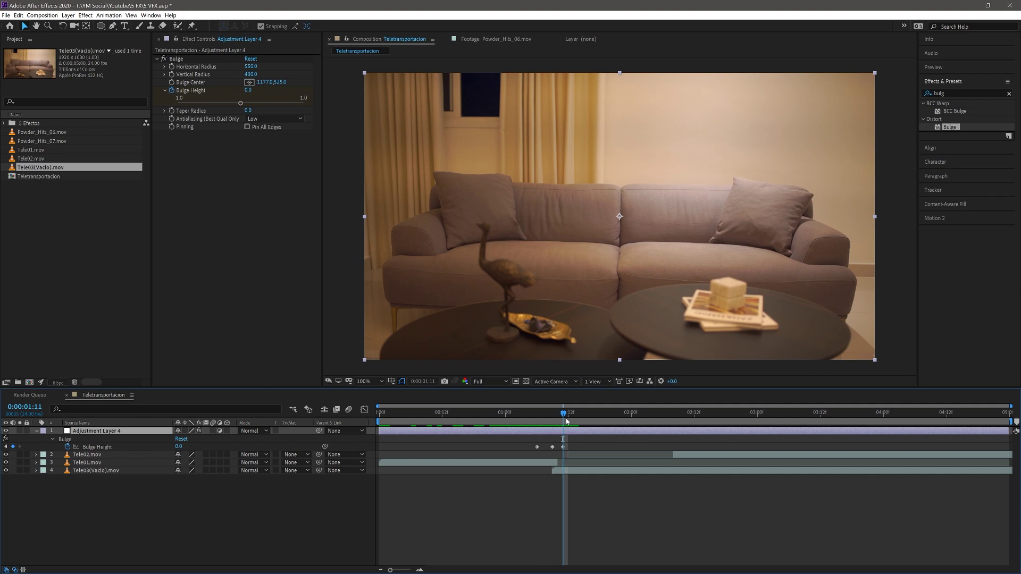
pyautogui.click(565, 447)
pyautogui.click(528, 416)
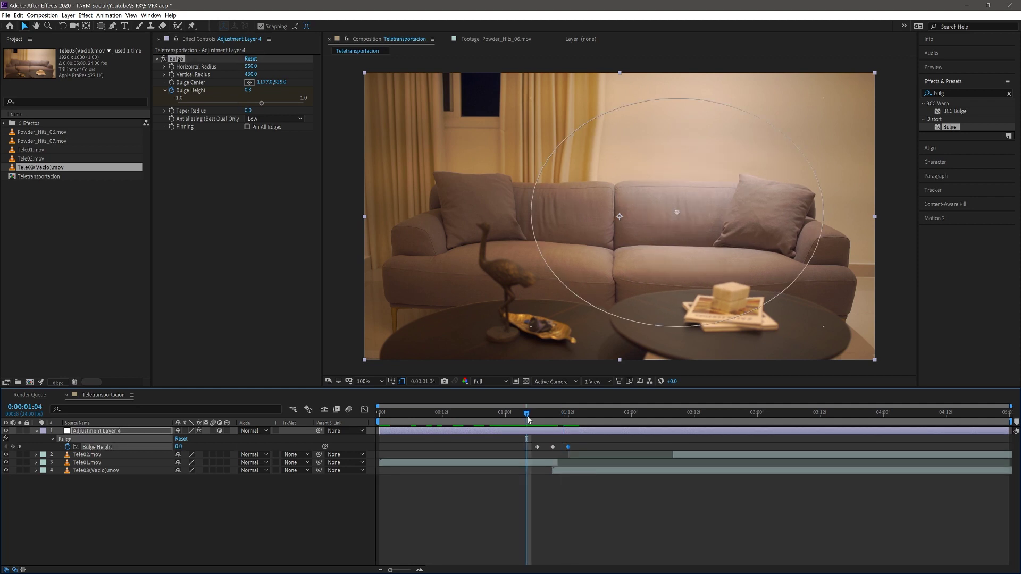
pyautogui.moveTo(528, 416); pyautogui.dragTo(537, 416)
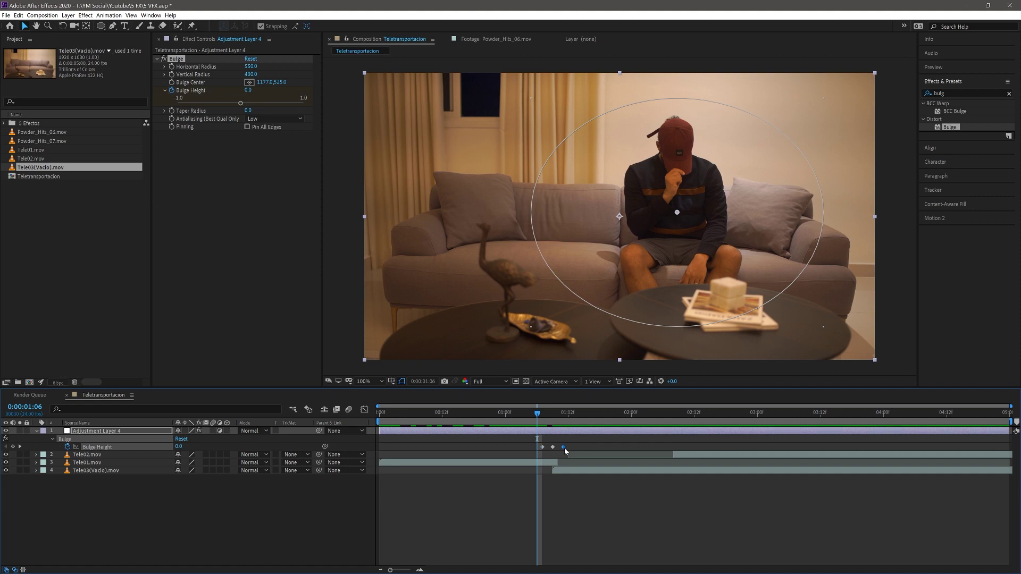
pyautogui.moveTo(522, 414); pyautogui.dragTo(552, 413)
# - Set Bulge antialiasing to High, enable Pin All Edges, and duplicate the bulge layer
pyautogui.click(272, 118)
pyautogui.click(264, 136)
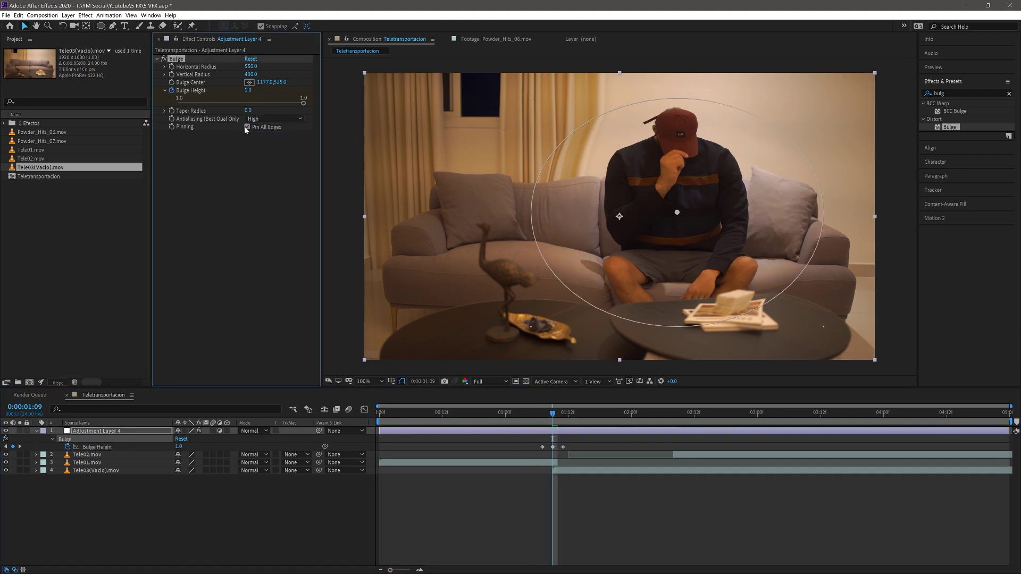
pyautogui.click(540, 508)
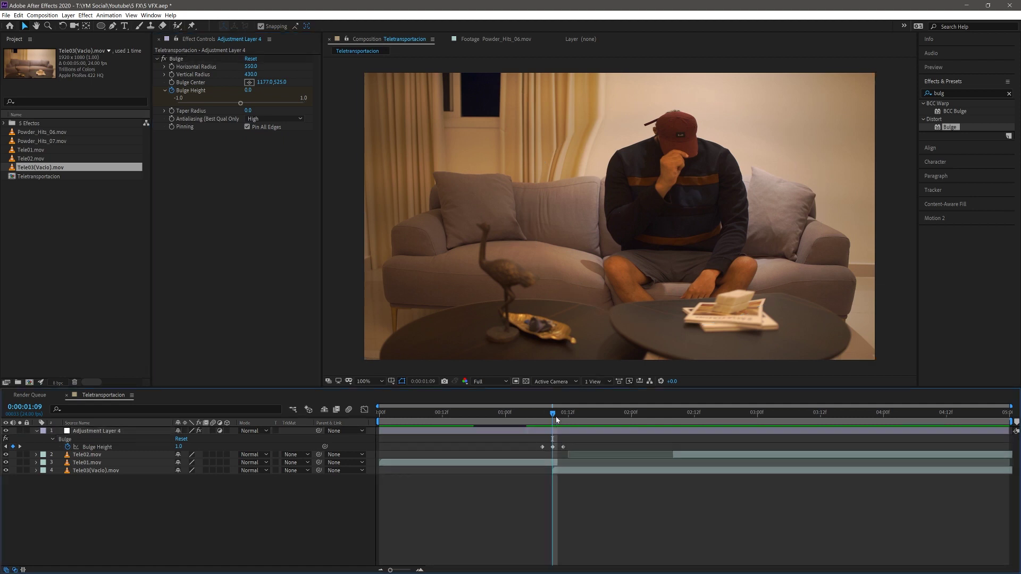
pyautogui.moveTo(562, 420); pyautogui.dragTo(673, 429)
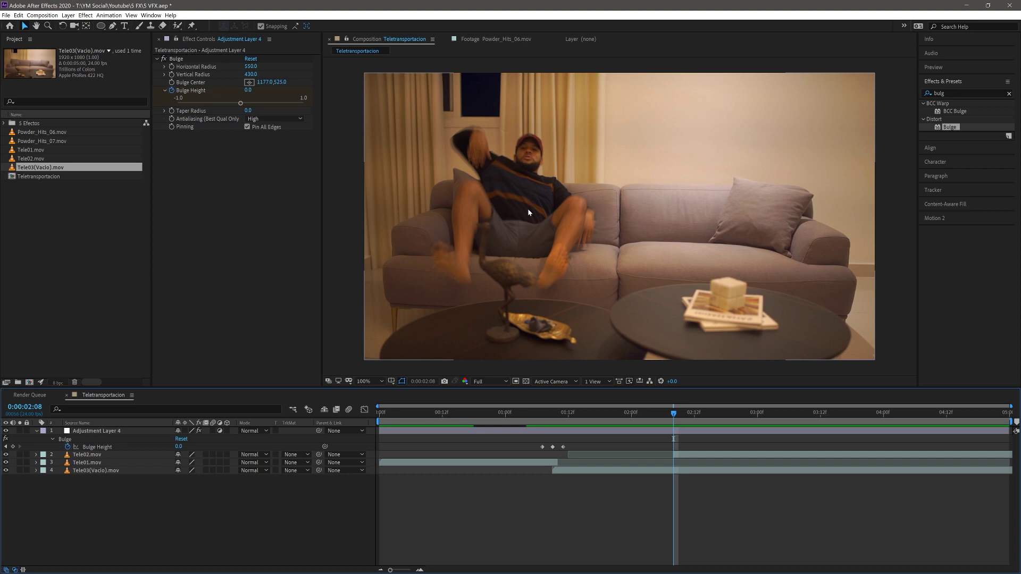
pyautogui.click(514, 432)
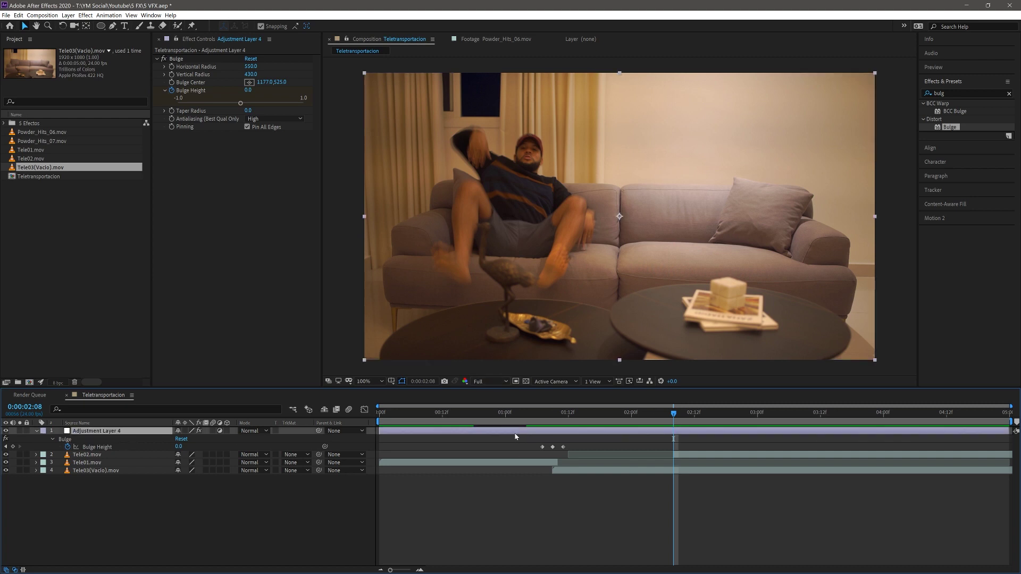
pyautogui.hotkey('ctrl', 'd')
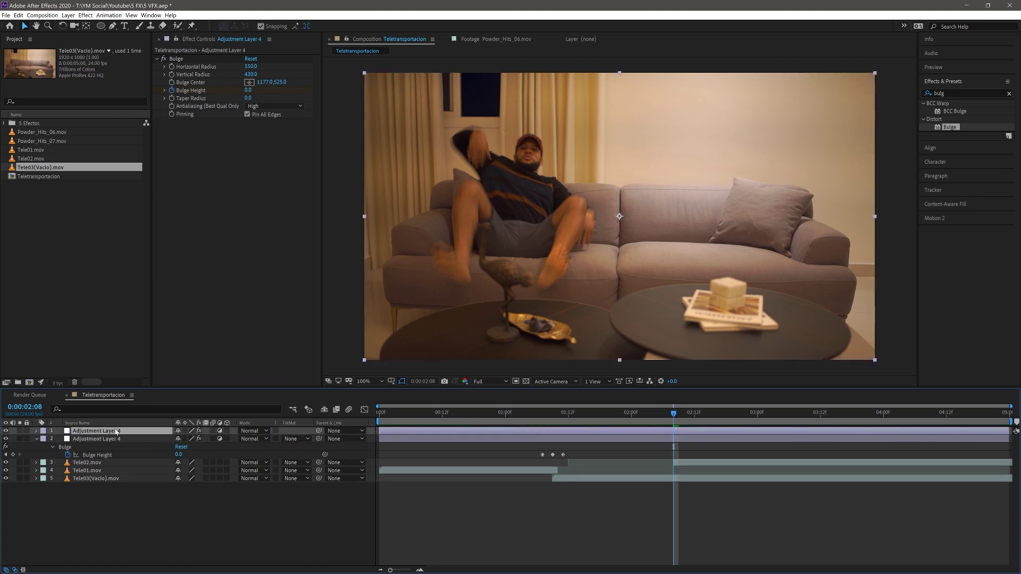
# - Shift the copy's Bulge Height keyframes to about 2:09 and move its centre to 589,525
pyautogui.press('u')
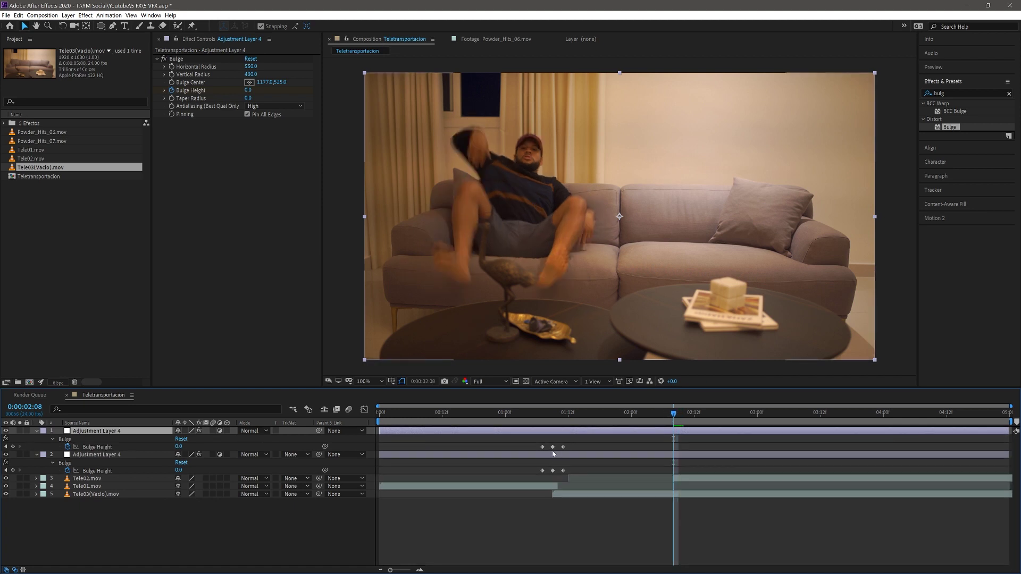
pyautogui.moveTo(674, 426); pyautogui.dragTo(670, 418)
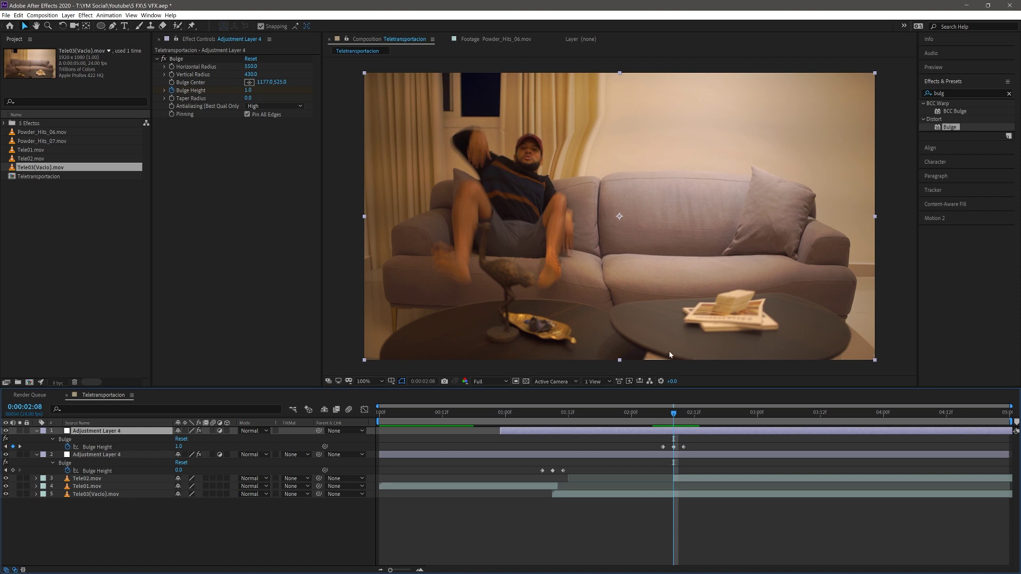
pyautogui.click(176, 59)
pyautogui.moveTo(663, 212)
pyautogui.mouseDown()
pyautogui.moveTo(511, 212)
pyautogui.moveTo(519, 212)
pyautogui.mouseUp()
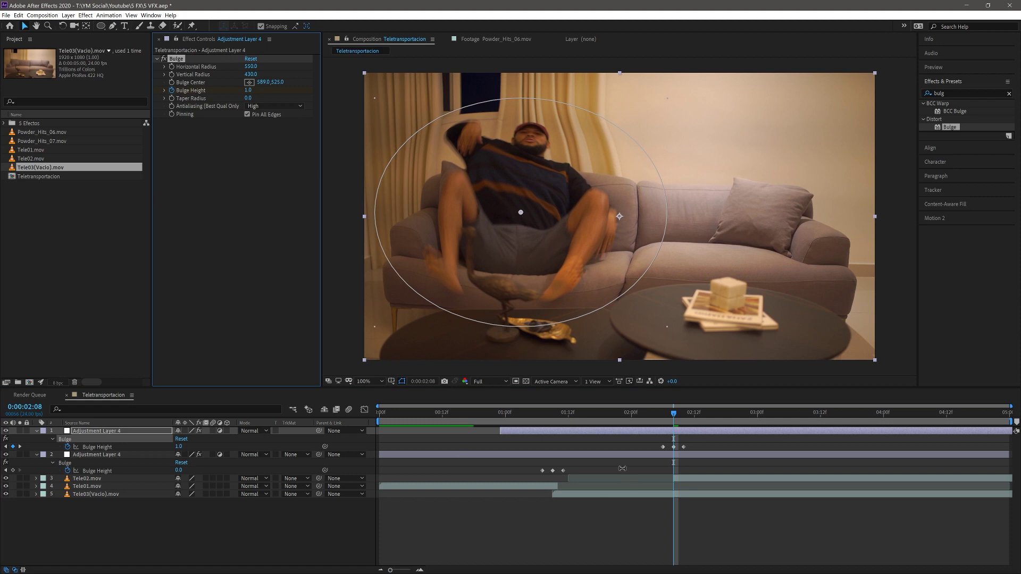
# - Preview both bulge moments, then open the Powder_Hits_06 footage for viewing
pyautogui.press('space')
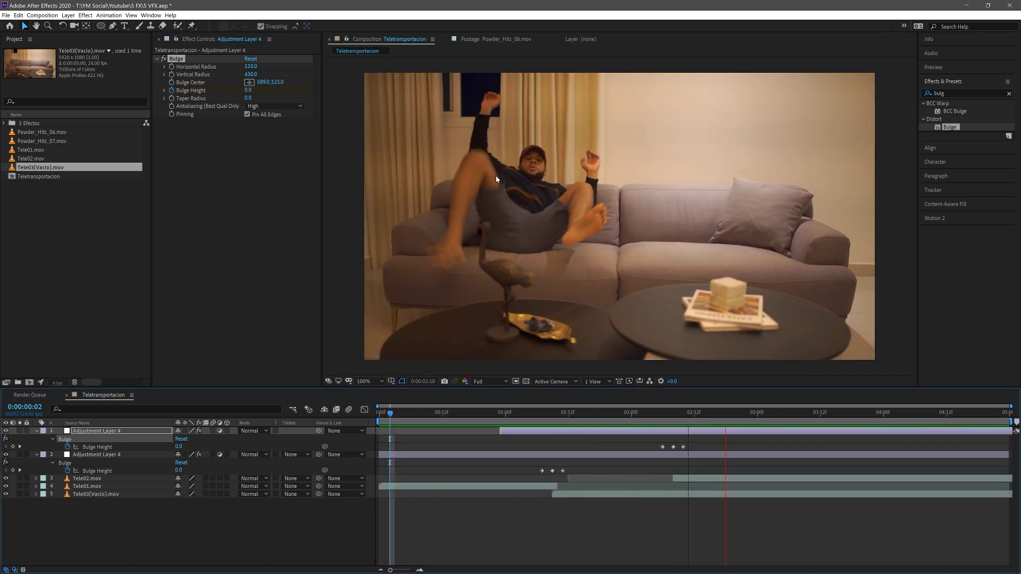
pyautogui.press('space')
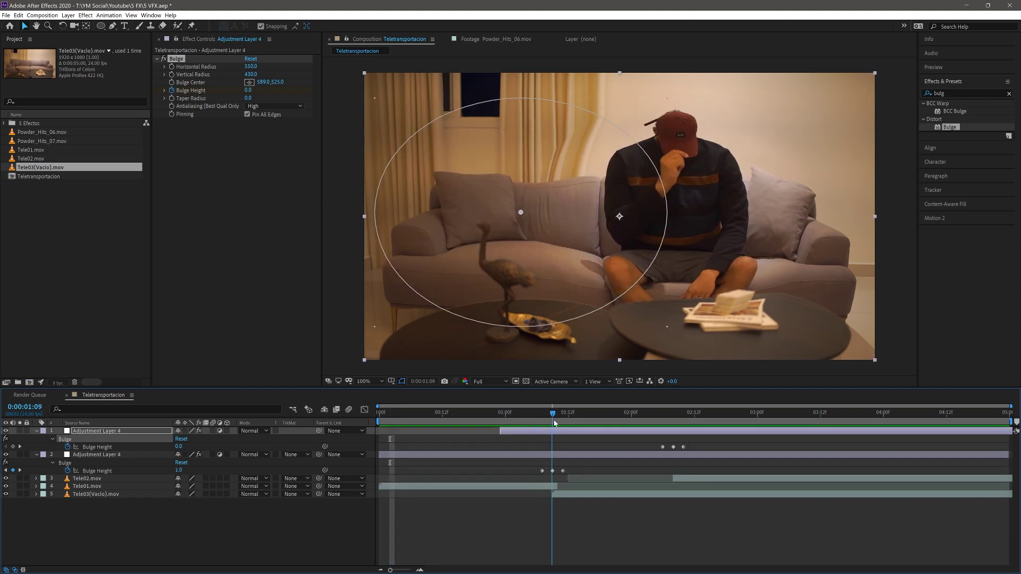
pyautogui.click(587, 442)
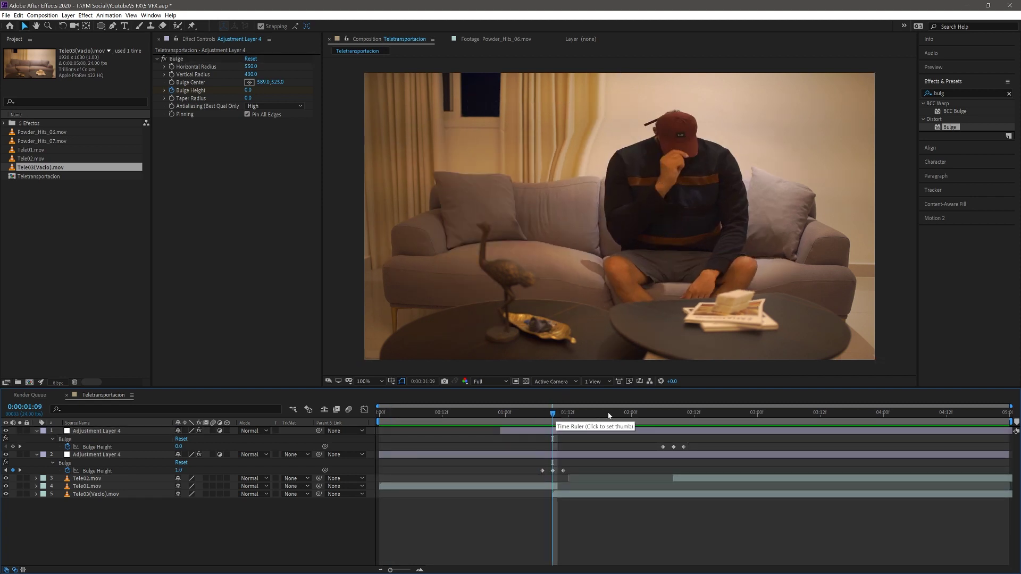
pyautogui.doubleClick(62, 133)
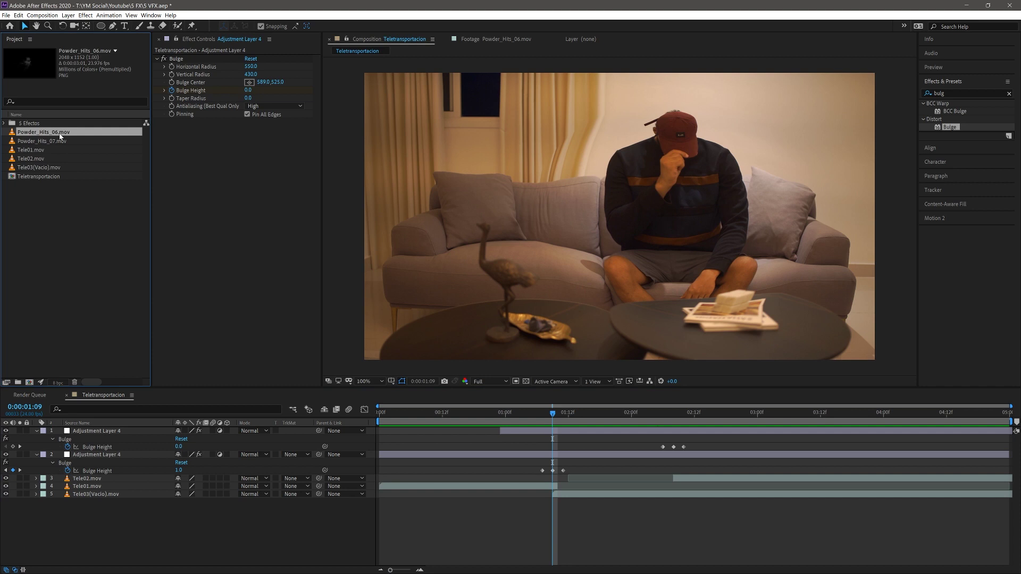
# - Preview the Powder_Hits_06 and Powder_Hits_07 smoke footage, then return to Teletransportacion
pyautogui.moveTo(341, 367); pyautogui.dragTo(294, 362)
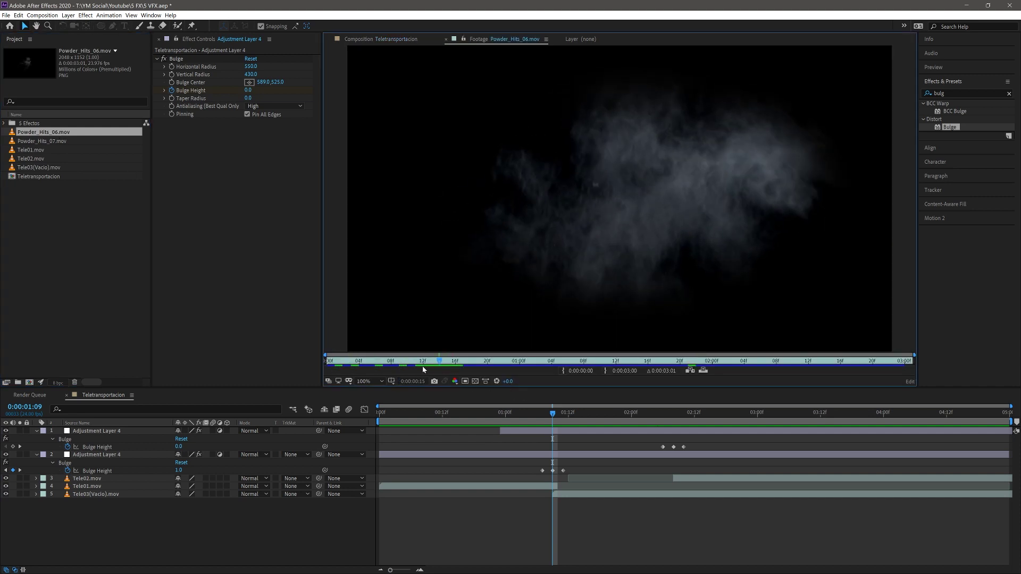
pyautogui.press('space')
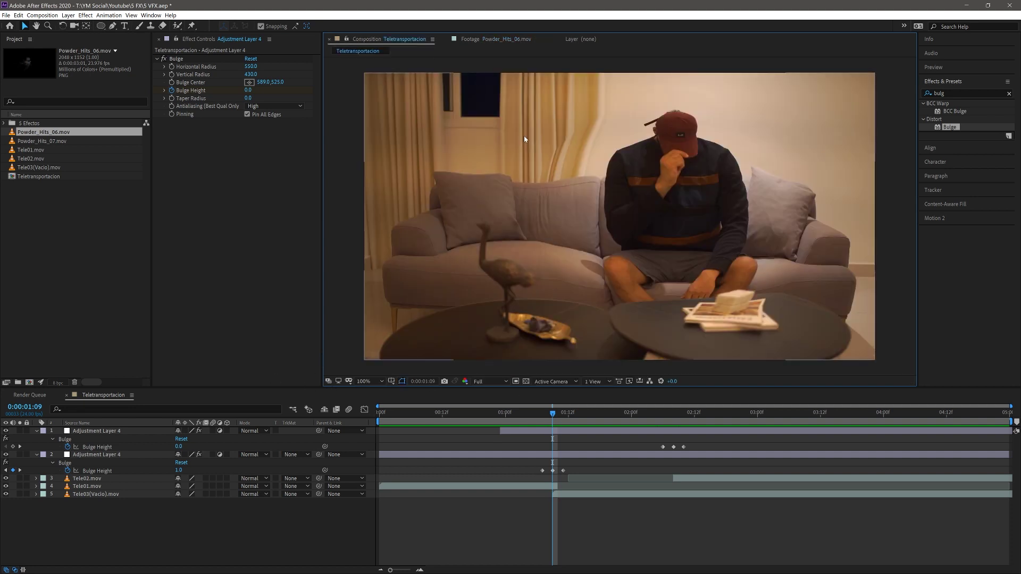
pyautogui.doubleClick(42, 140)
pyautogui.press('space')
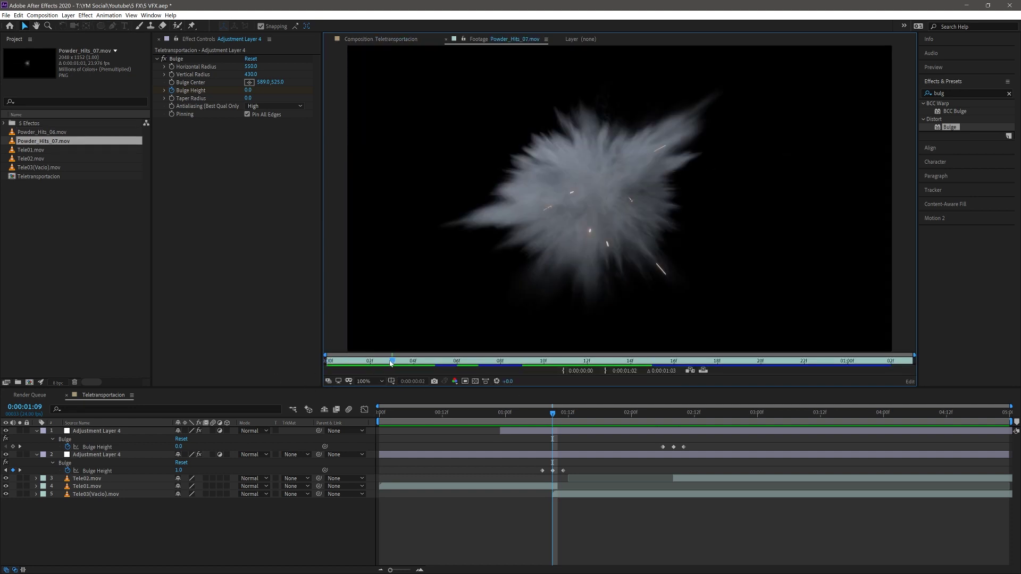
pyautogui.press('space')
pyautogui.press('\\')
pyautogui.click(58, 132)
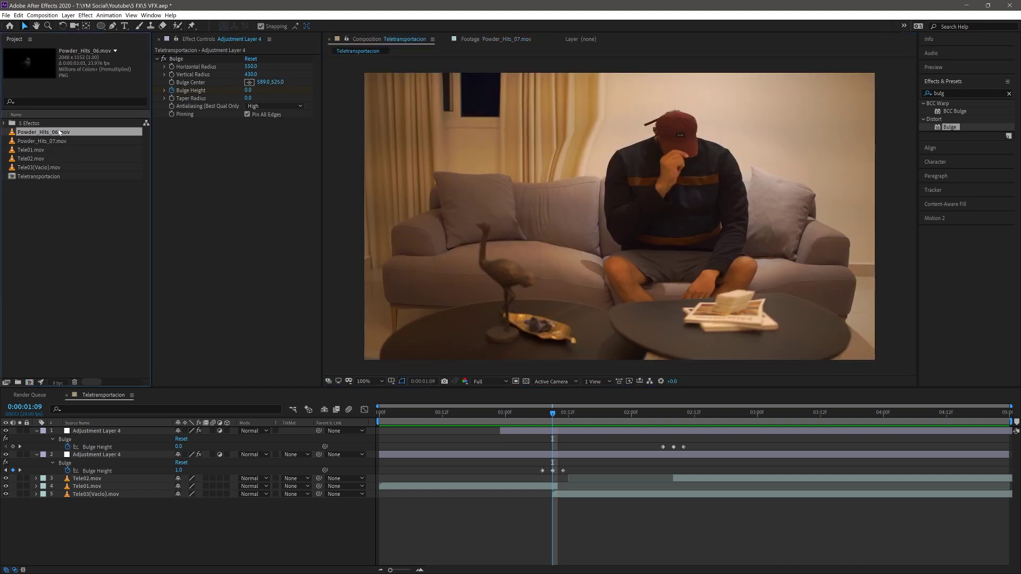
# - Add Powder_Hits_06 as layer 3, starting at the vanish moment with the smoke over the man
pyautogui.moveTo(324, 381); pyautogui.dragTo(242, 449)
pyautogui.moveTo(132, 452)
pyautogui.mouseDown()
pyautogui.moveTo(106, 463)
pyautogui.moveTo(119, 462)
pyautogui.mouseUp()
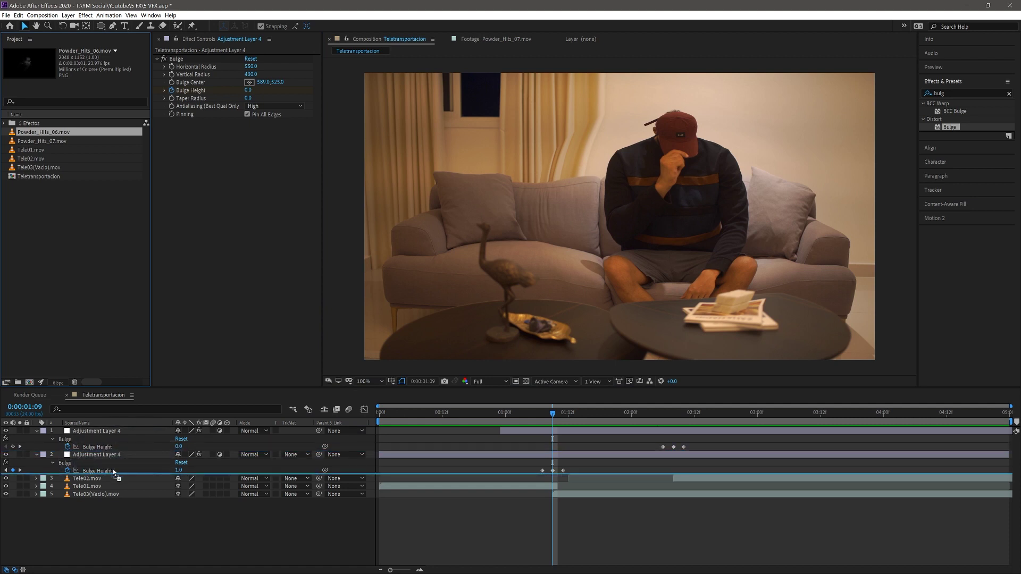
pyautogui.moveTo(114, 472); pyautogui.dragTo(114, 473)
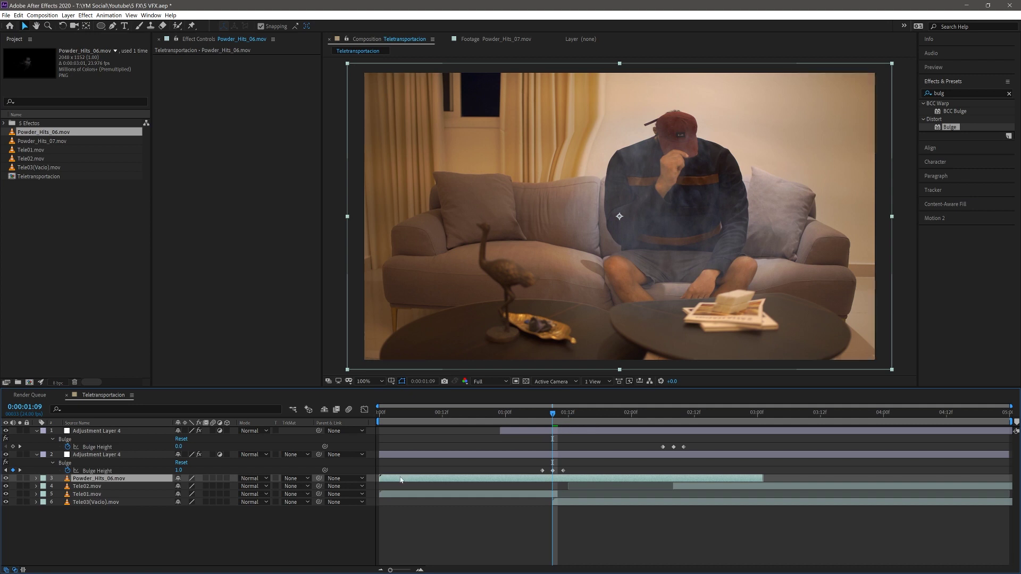
pyautogui.moveTo(417, 482); pyautogui.dragTo(568, 481)
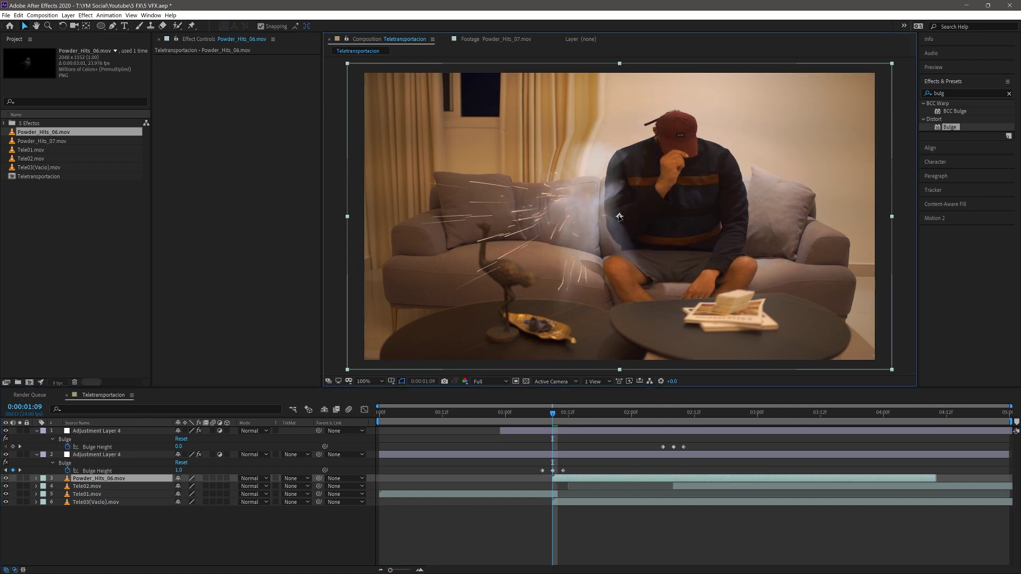
pyautogui.moveTo(604, 219); pyautogui.dragTo(678, 218)
# - Preview the vanish with the smoke, then add Powder_Hits_07 to the composition
pyautogui.moveTo(529, 412); pyautogui.dragTo(601, 426)
pyautogui.click(509, 413)
pyautogui.press('space')
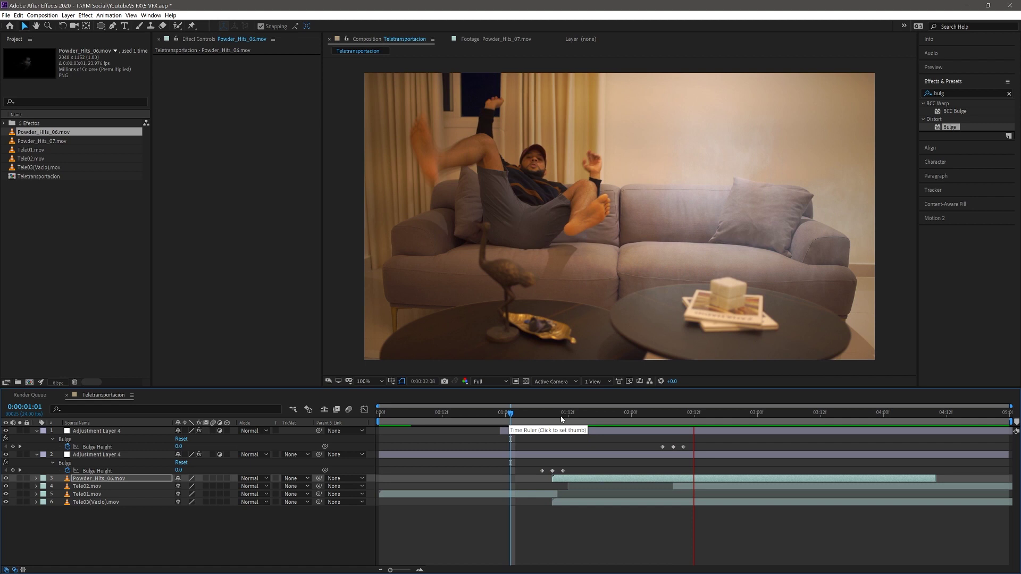
pyautogui.press('space')
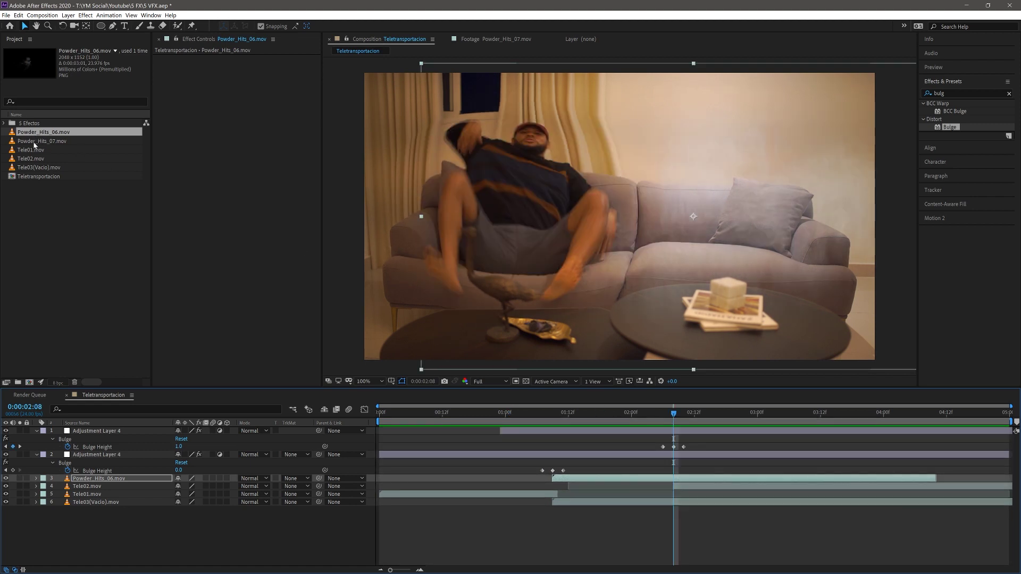
pyautogui.click(43, 142)
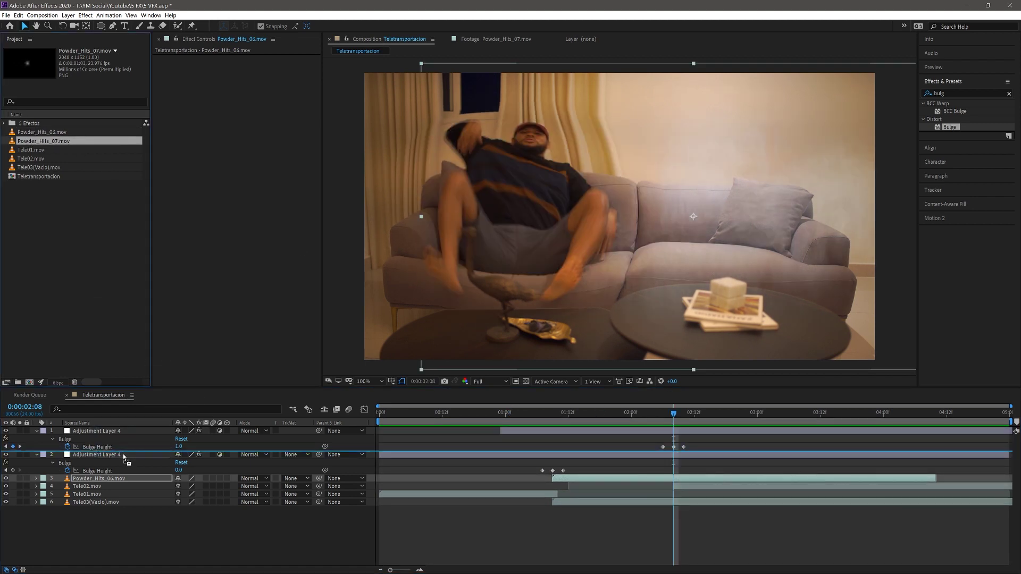
pyautogui.moveTo(128, 375); pyautogui.dragTo(105, 459)
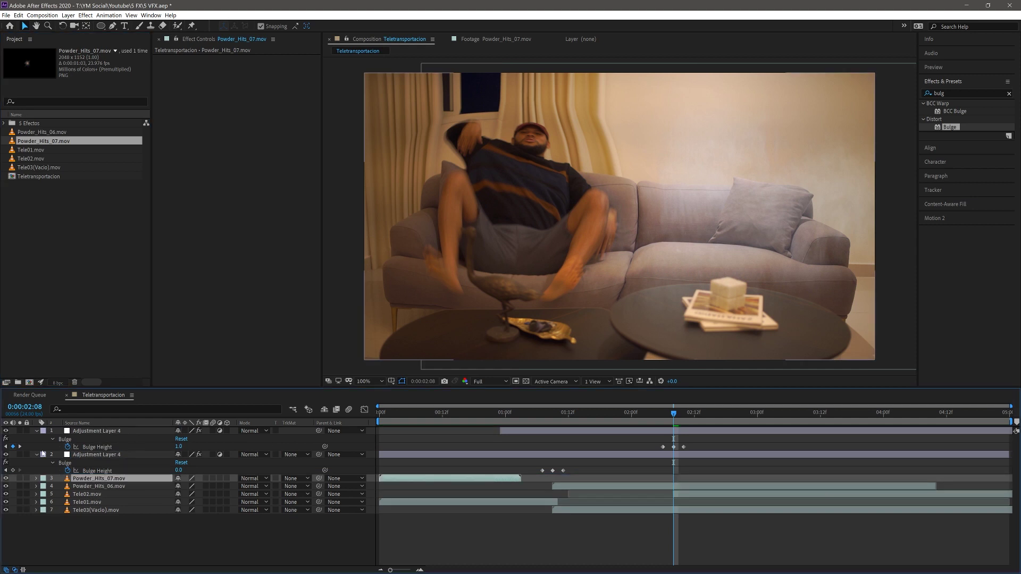
# - Start Powder_Hits_07 near 2:09 at the reappearance, shift its smoke about 150 px left, and preview
pyautogui.click(36, 431)
pyautogui.click(36, 438)
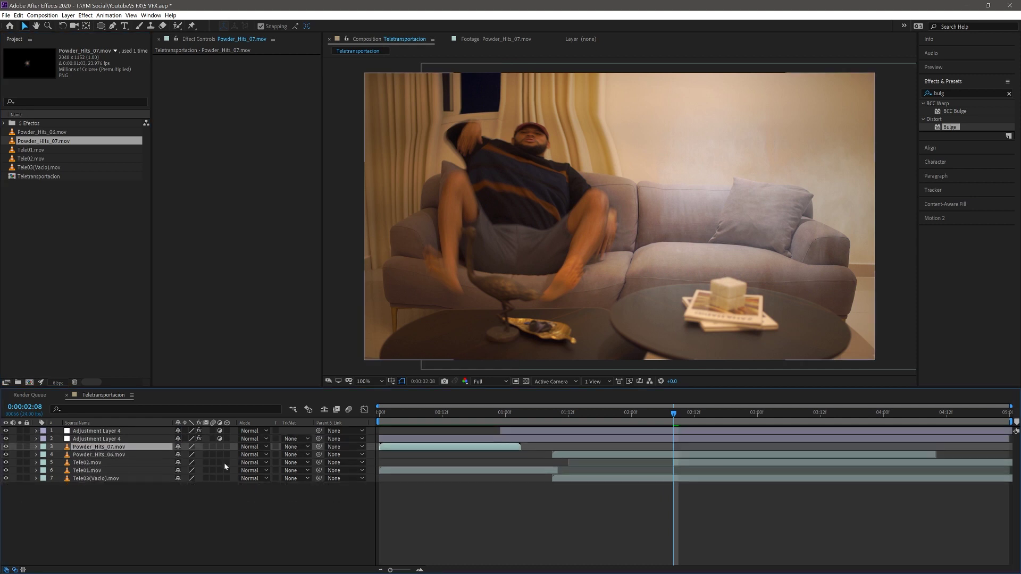
pyautogui.click(592, 446)
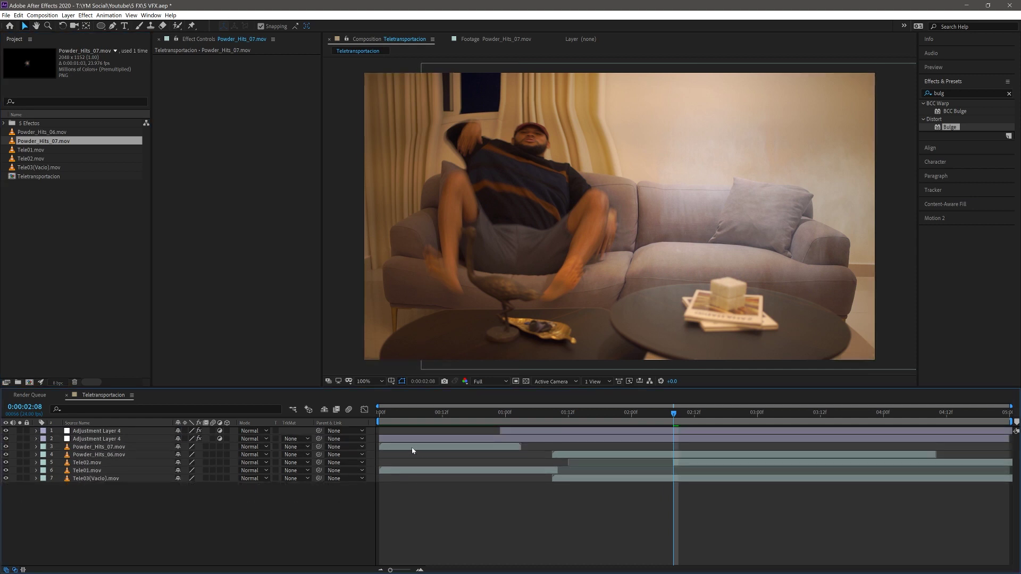
pyautogui.moveTo(413, 450); pyautogui.dragTo(706, 462)
pyautogui.moveTo(606, 222); pyautogui.dragTo(545, 218)
pyautogui.press('Home')
pyautogui.press('space')
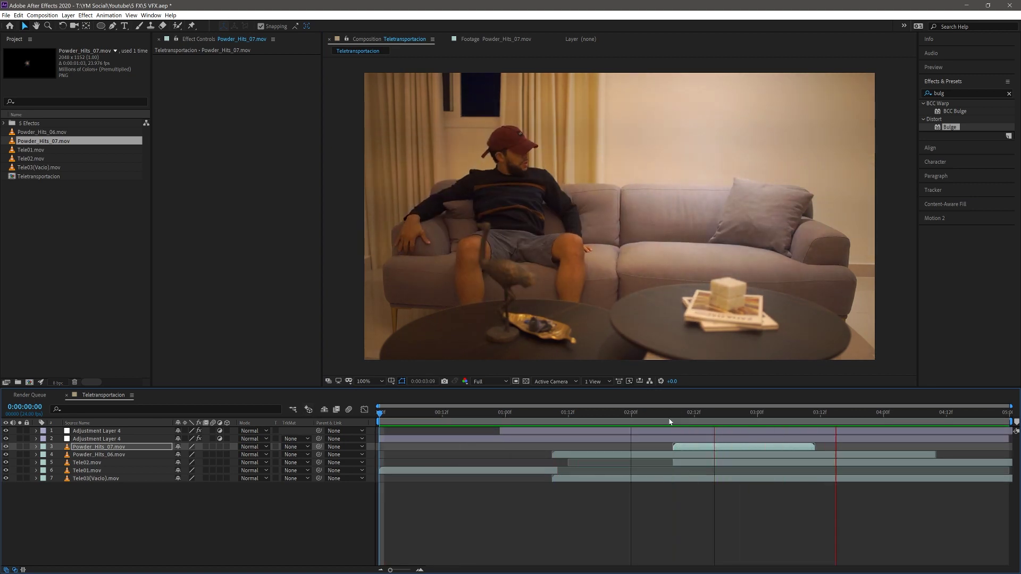
# - Nudge Powder_Hits_07 a few frames earlier and preview the teleport
pyautogui.moveTo(680, 421)
pyautogui.mouseDown()
pyautogui.moveTo(671, 421)
pyautogui.moveTo(692, 421)
pyautogui.mouseUp()
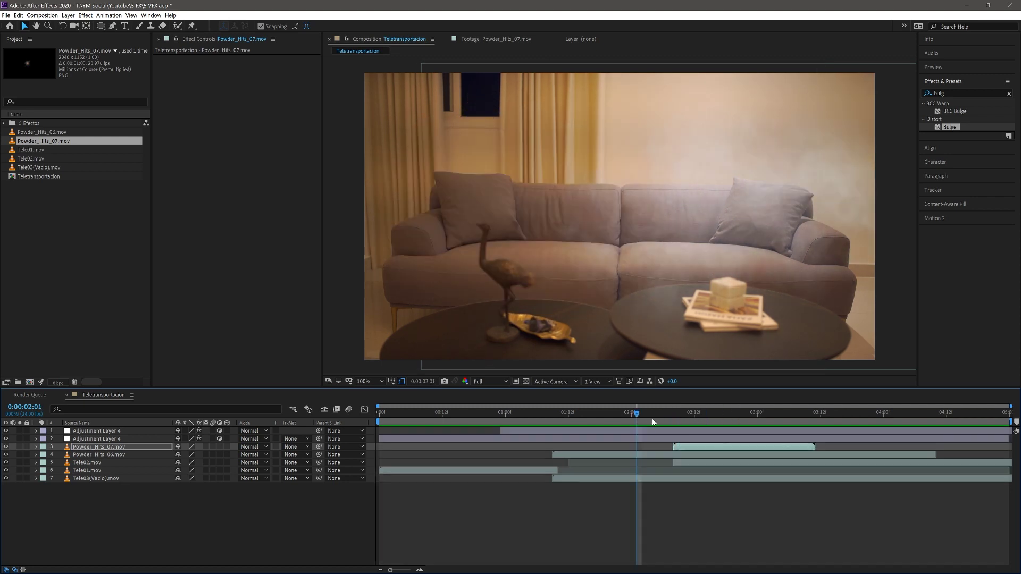
pyautogui.moveTo(692, 421); pyautogui.dragTo(730, 421)
pyautogui.moveTo(682, 449); pyautogui.dragTo(535, 421)
pyautogui.click(641, 424)
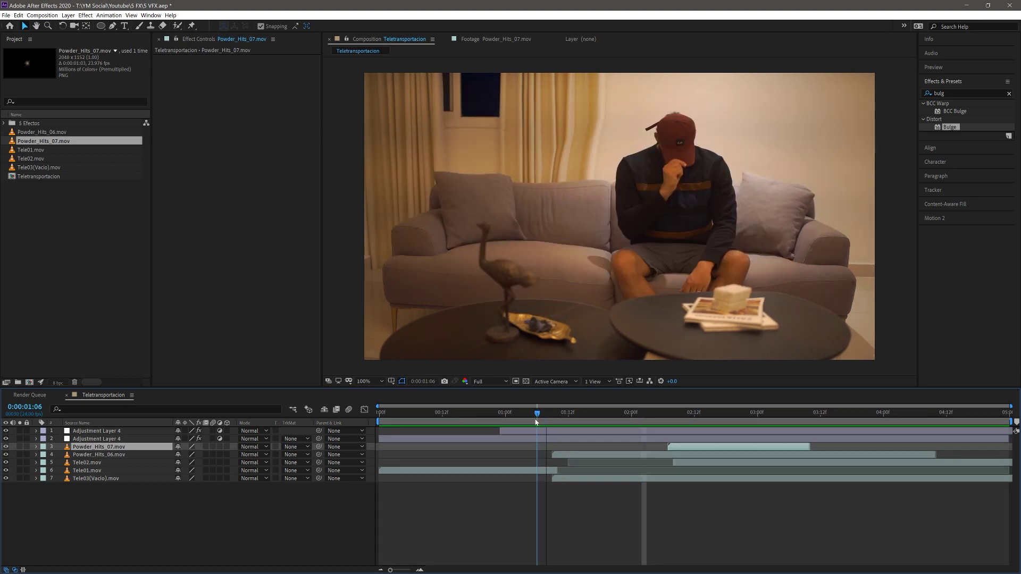
pyautogui.press('space')
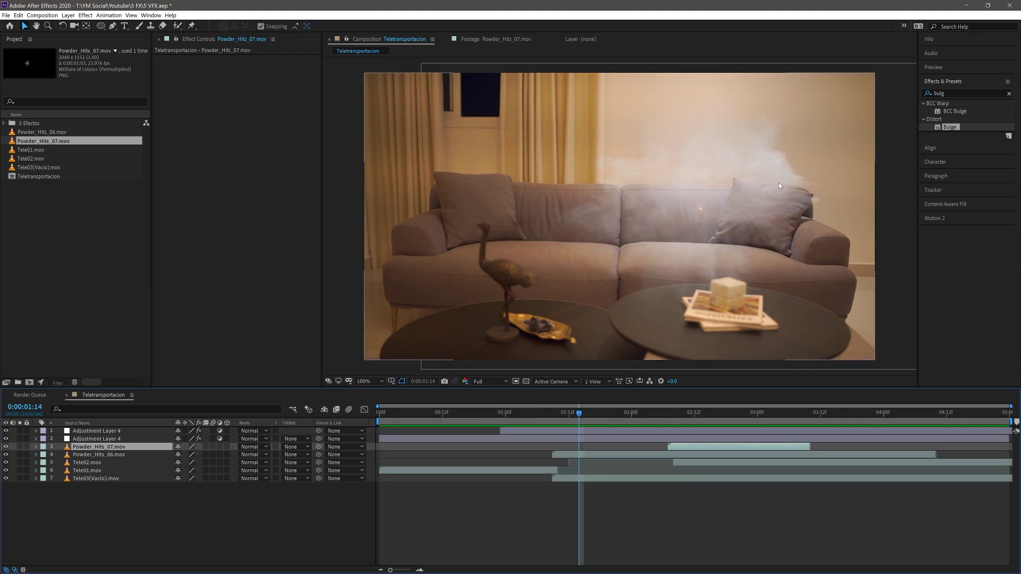
pyautogui.click(638, 409)
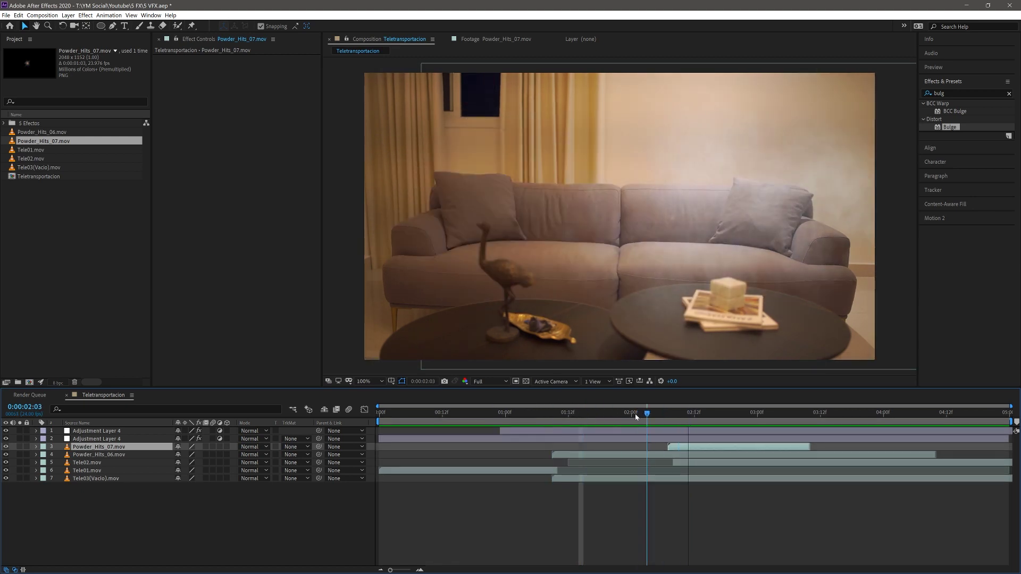
# - Select the Powder_Hits_06 layer and search the effects for 'tint'
pyautogui.click(579, 412)
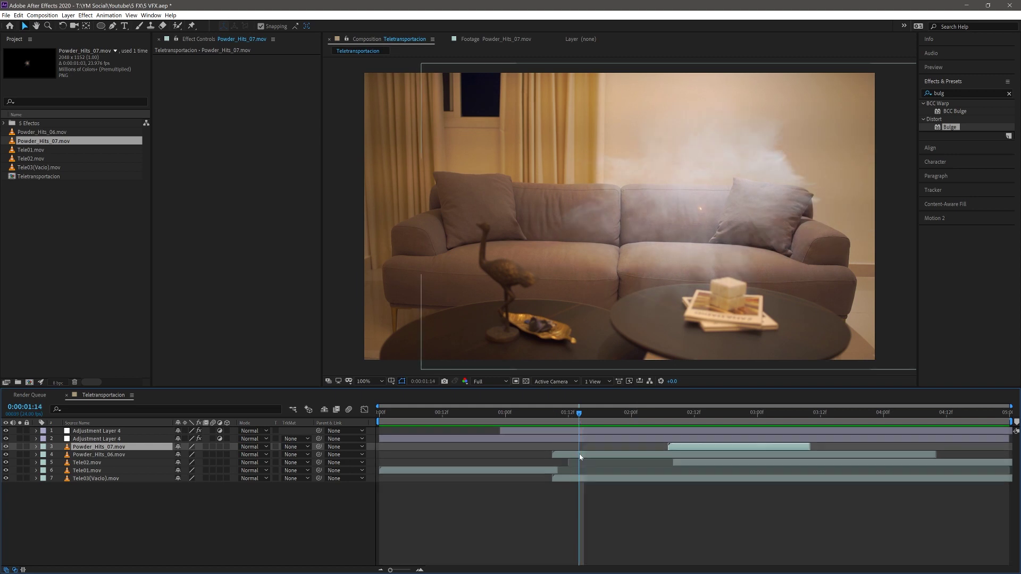
pyautogui.hotkey('ctrl', 'Down')
pyautogui.click(951, 93)
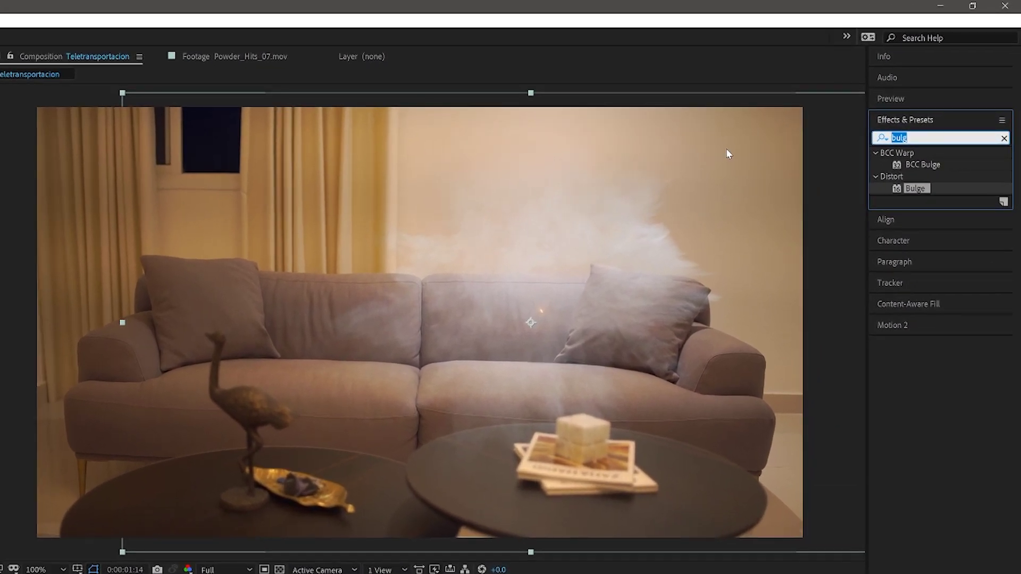
pyautogui.write('tint')
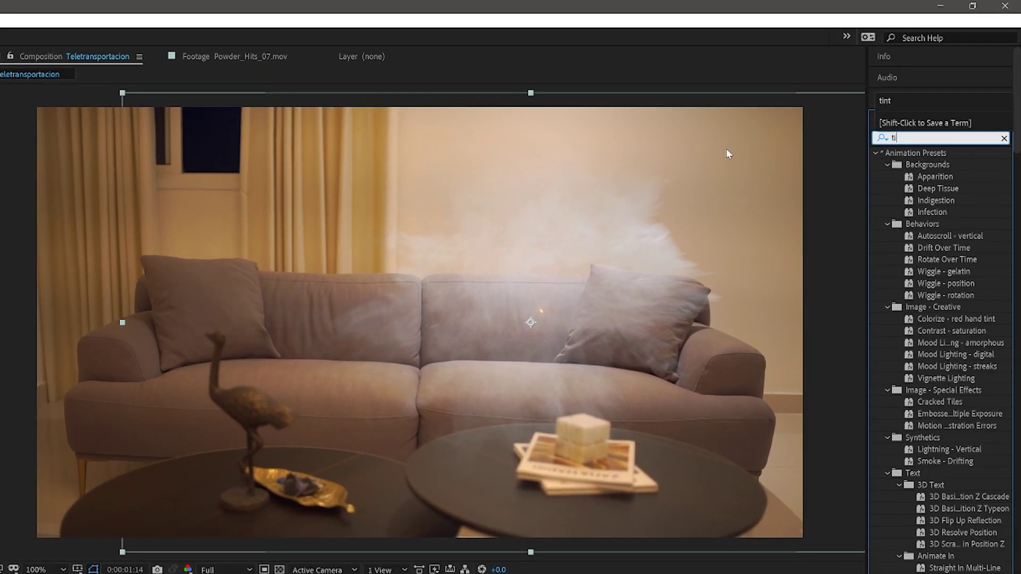
# - Apply Tint to Powder_Hits_06 and set Map White To by sampling the wall colour
pyautogui.moveTo(931, 201); pyautogui.dragTo(614, 459)
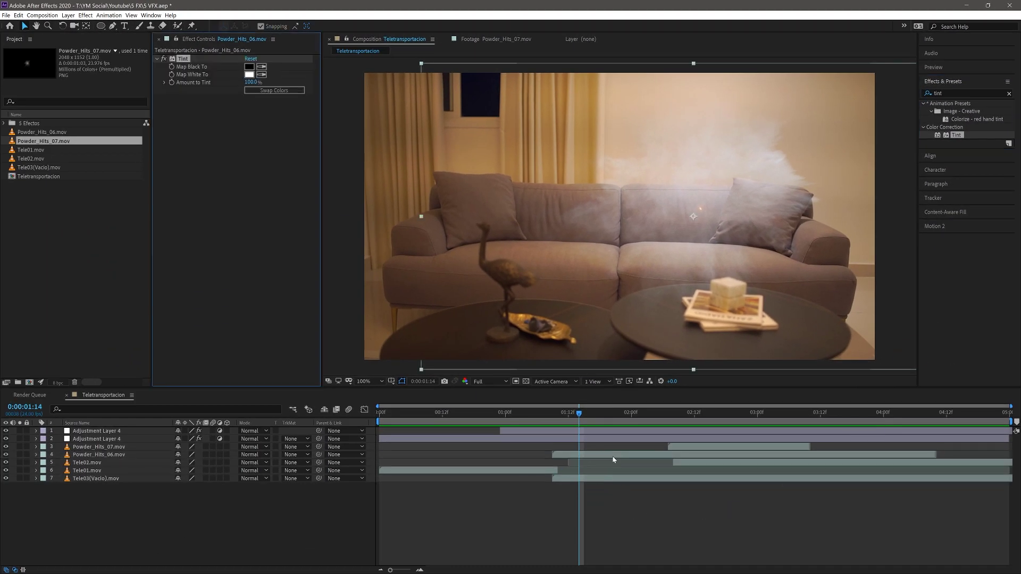
pyautogui.click(589, 419)
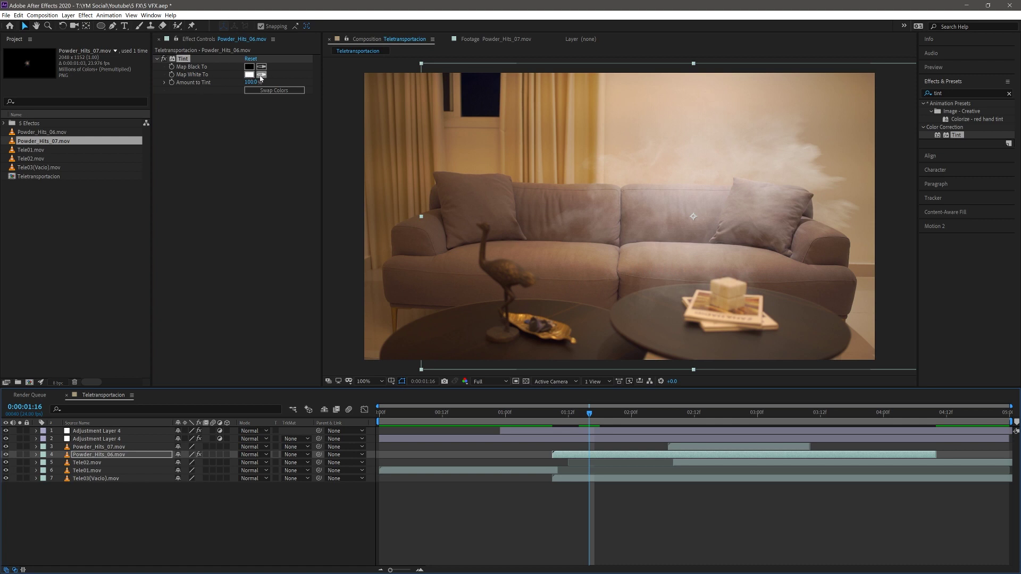
pyautogui.click(261, 74)
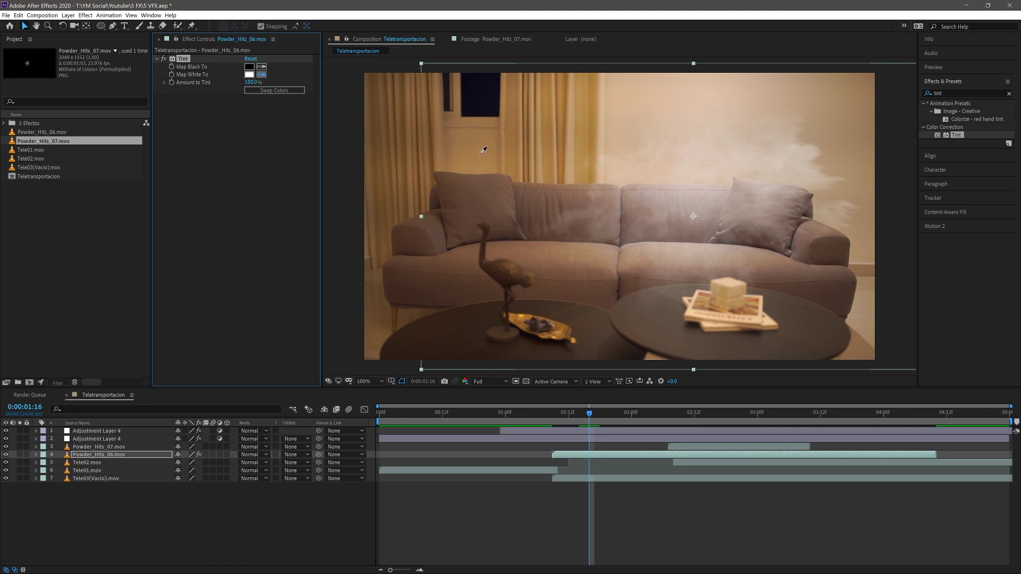
pyautogui.click(480, 154)
# - Change Tint's Map White To colour on Powder_Hits_06 to pale tan FFE4C3
pyautogui.click(248, 75)
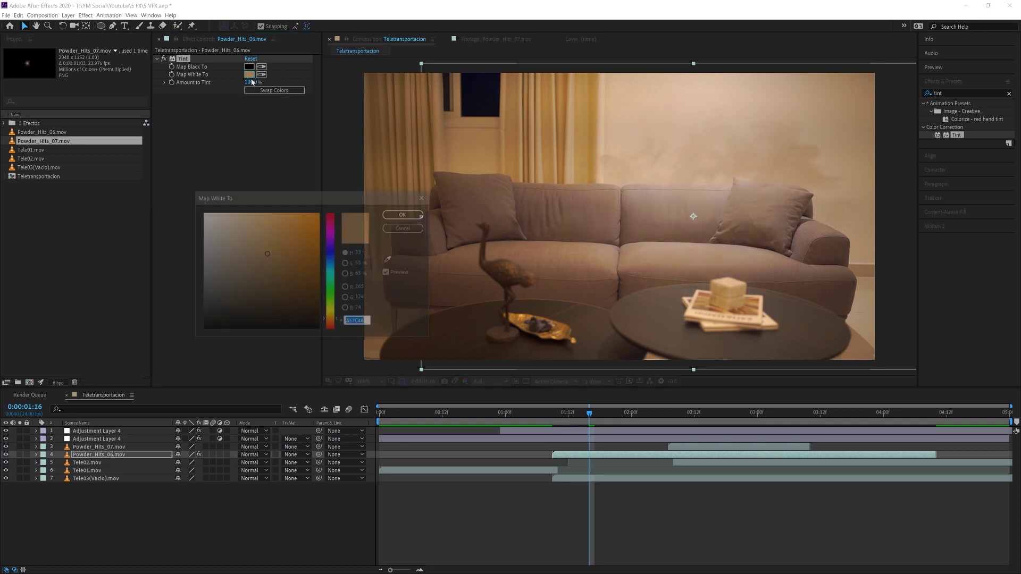
pyautogui.click(245, 224)
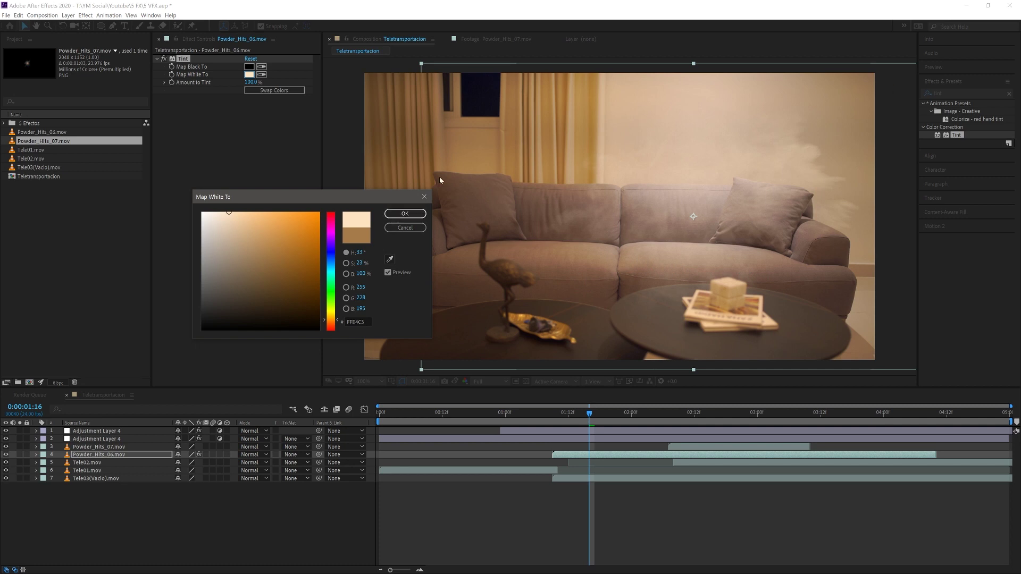
pyautogui.click(404, 214)
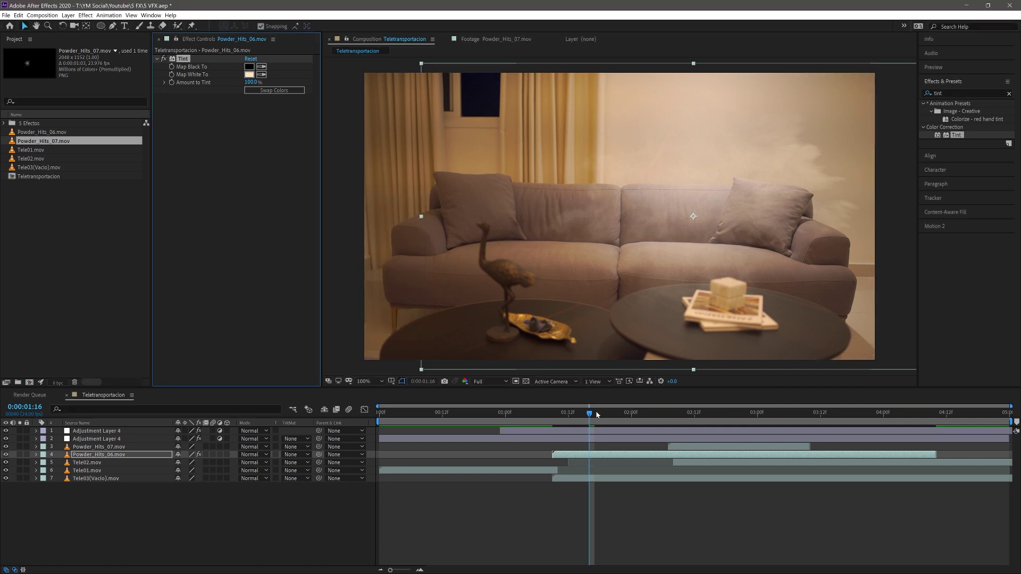
pyautogui.click(563, 413)
# - Preview the tinted smoke, then copy Powder_Hits_06's Tint effect onto Powder_Hits_07
pyautogui.click(532, 413)
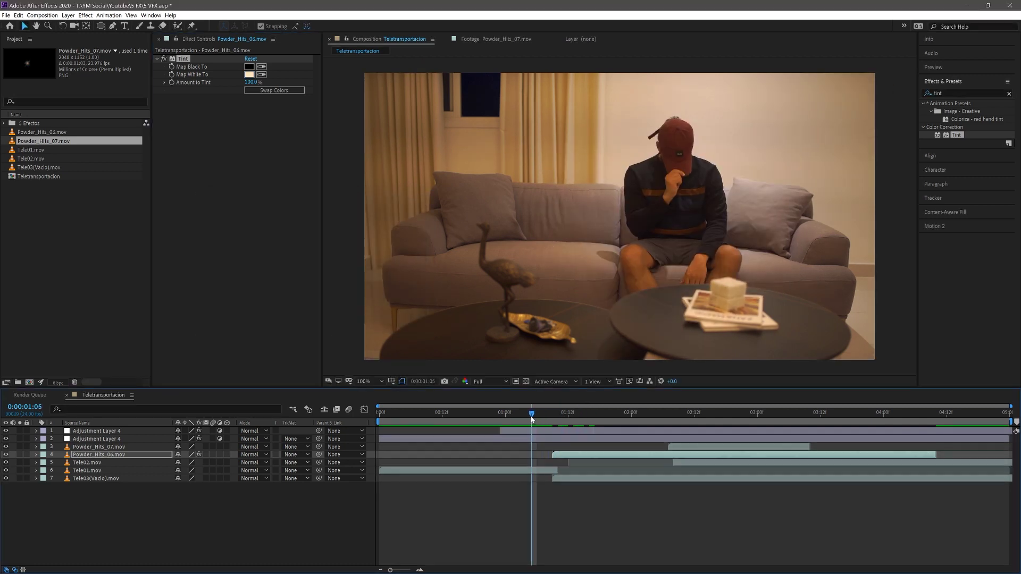
pyautogui.press('space')
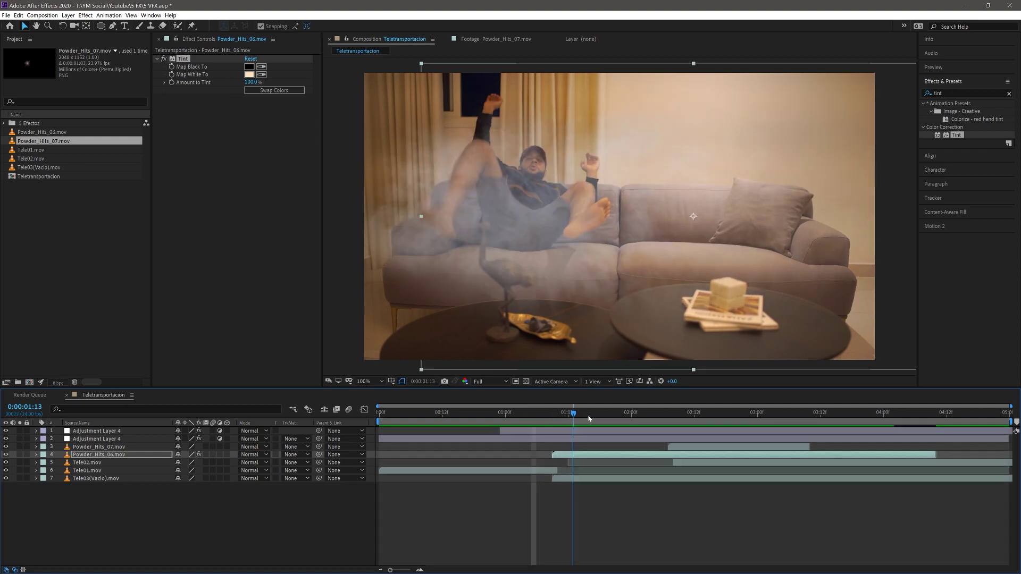
pyautogui.click(181, 59)
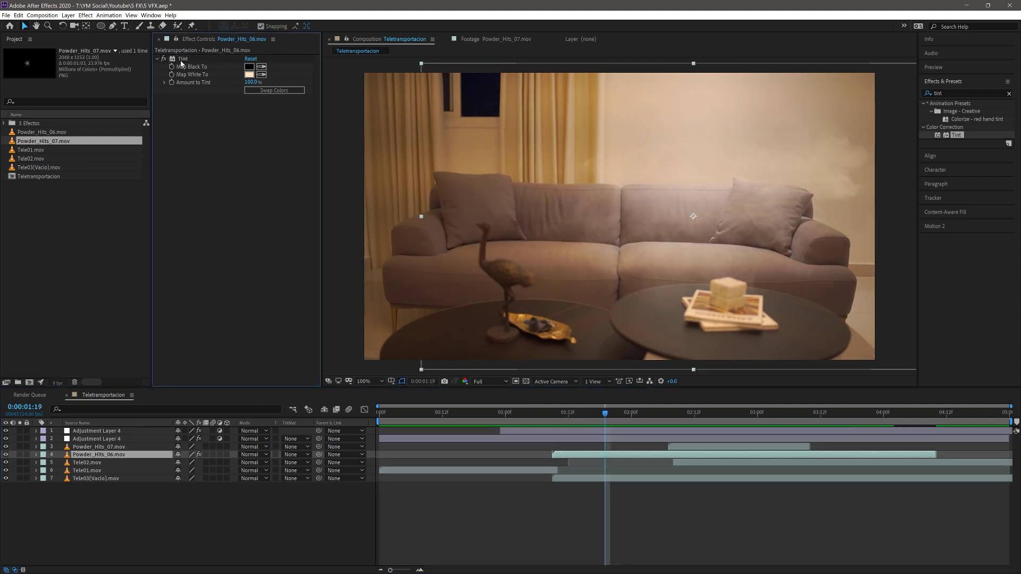
pyautogui.click(678, 446)
pyautogui.click(693, 420)
pyautogui.moveTo(694, 420); pyautogui.dragTo(689, 448)
pyautogui.press('space')
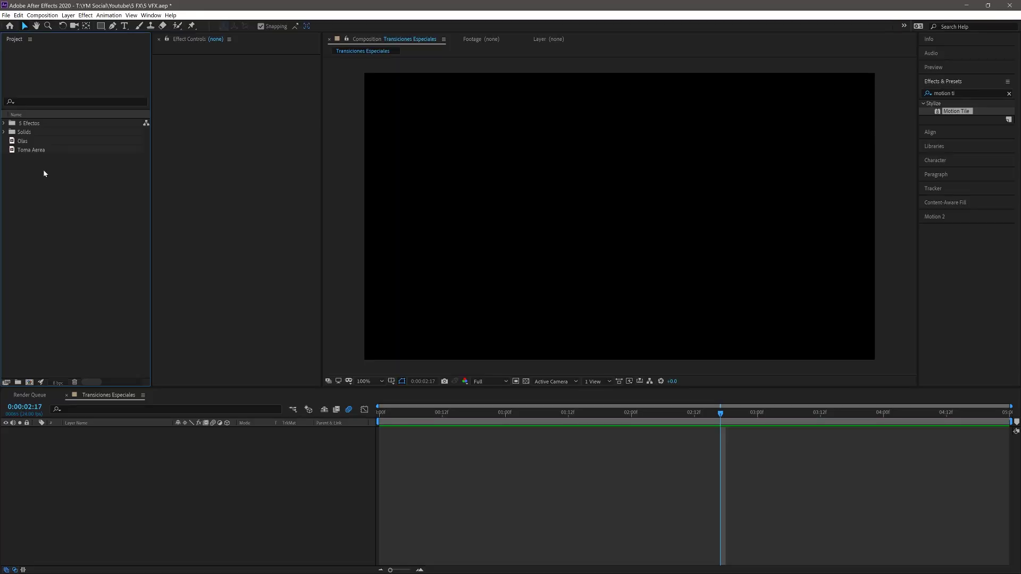
# - Add the Olas and Toma Aerea footage to the empty Transiciones Especiales composition
pyautogui.click(32, 150)
pyautogui.keyDown('shift'); pyautogui.click(24, 141); pyautogui.keyUp('shift')
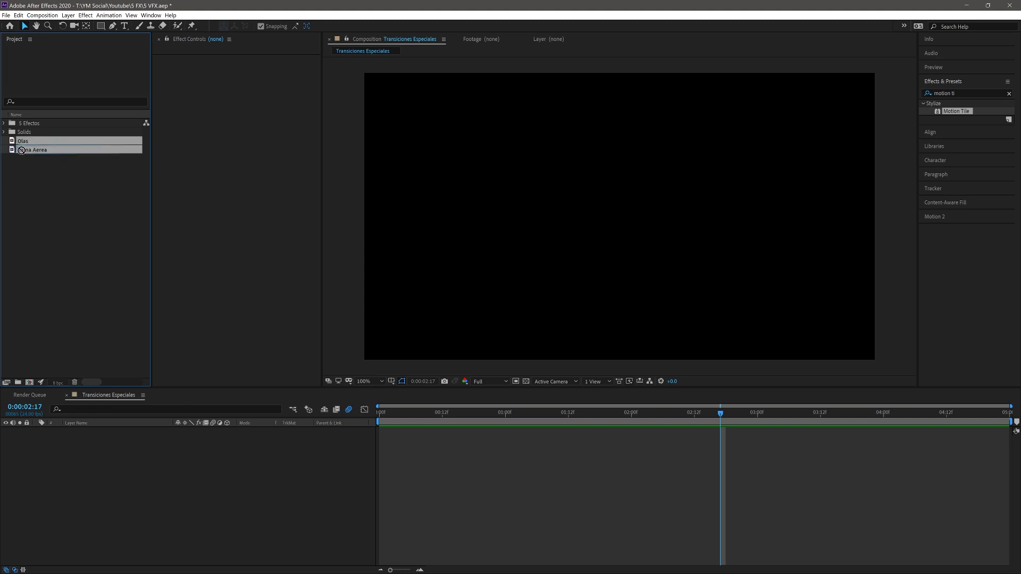
pyautogui.moveTo(103, 473); pyautogui.dragTo(103, 473)
# - Return to the timeline start and preview the breaking-wave clip
pyautogui.press('Home')
pyautogui.click(294, 452)
pyautogui.moveTo(386, 425); pyautogui.dragTo(408, 442)
pyautogui.press('space')
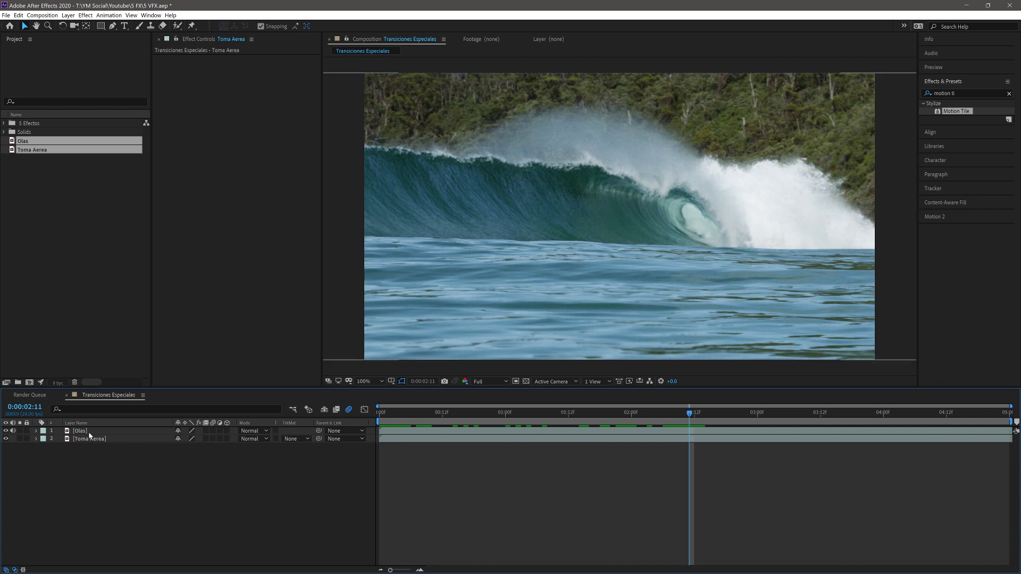
# - Move Toma Aerea above Olas, start it around 0:00:02:12, and preview the cut
pyautogui.moveTo(89, 435); pyautogui.dragTo(91, 428)
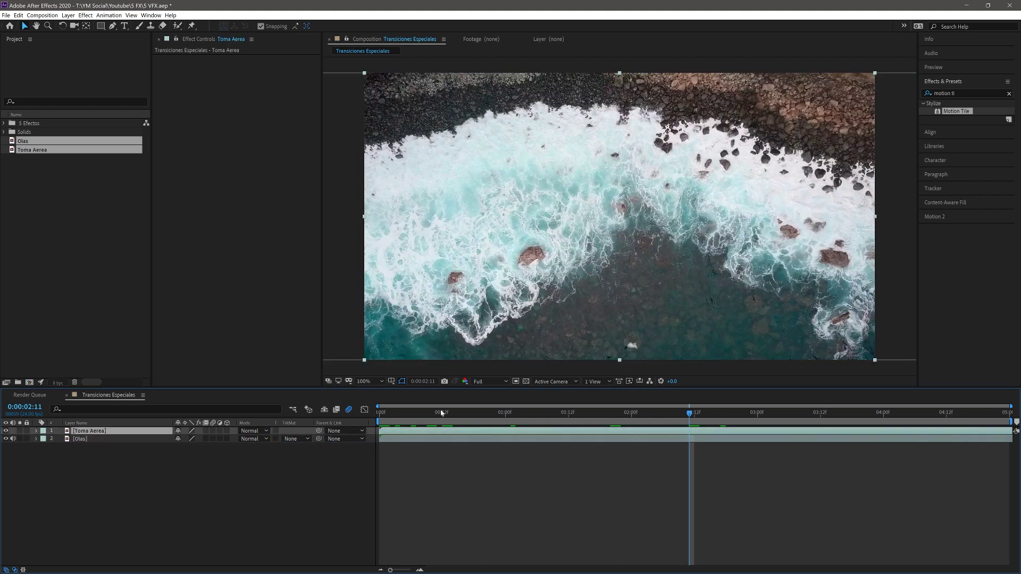
pyautogui.moveTo(388, 437); pyautogui.dragTo(706, 434)
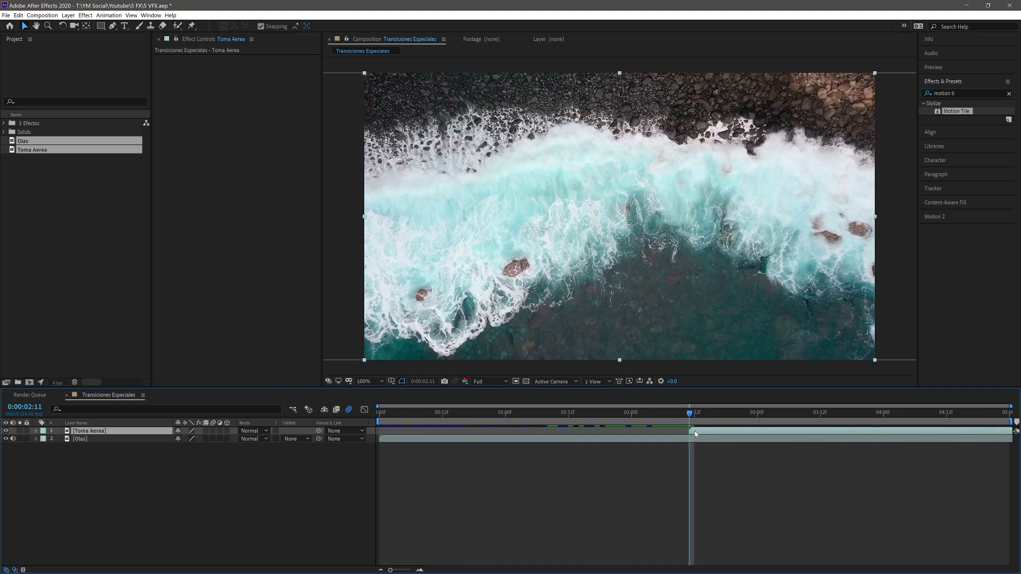
pyautogui.moveTo(700, 416)
pyautogui.mouseDown()
pyautogui.moveTo(637, 426)
pyautogui.moveTo(666, 428)
pyautogui.mouseUp()
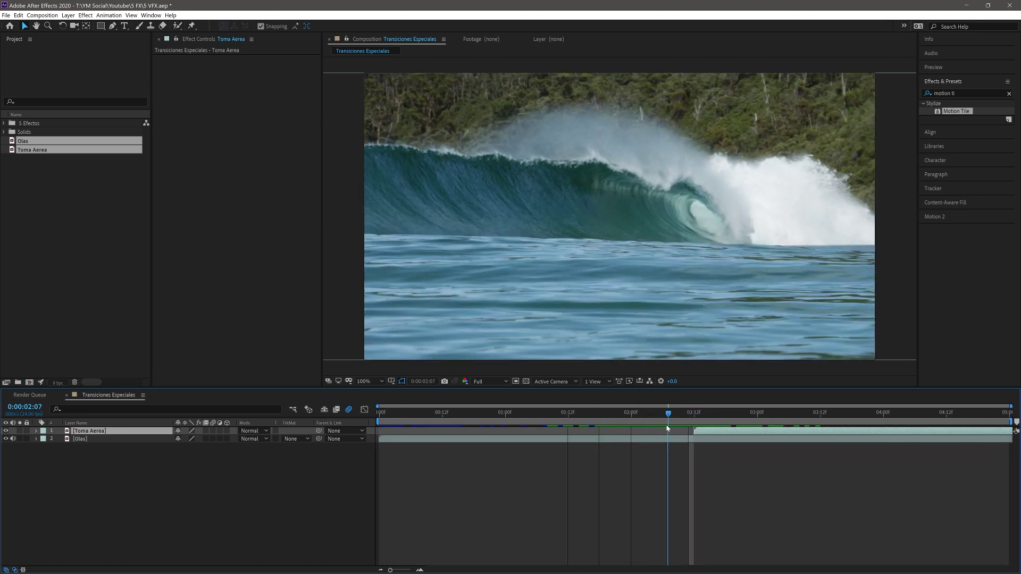
pyautogui.press('space')
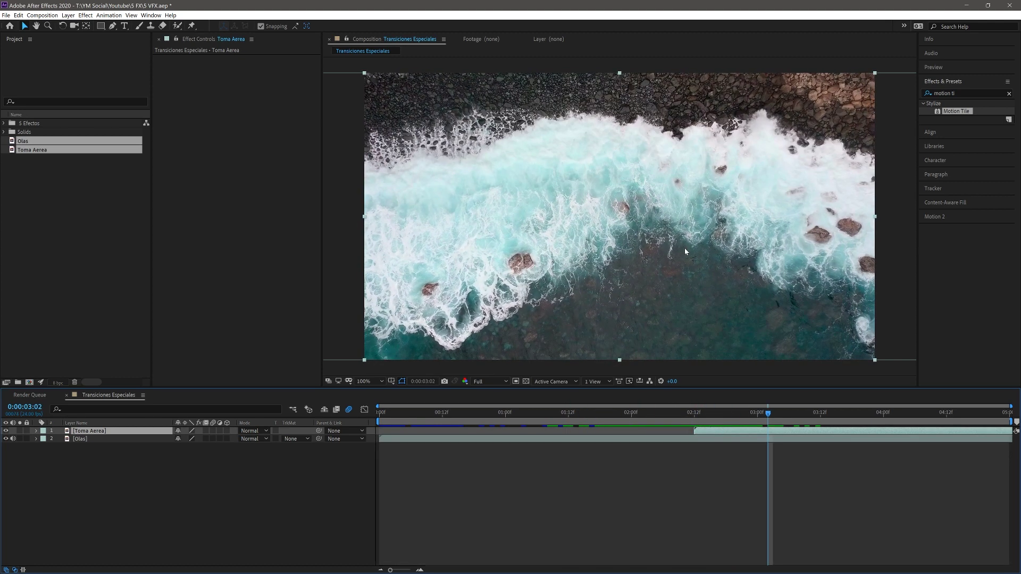
pyautogui.click(96, 464)
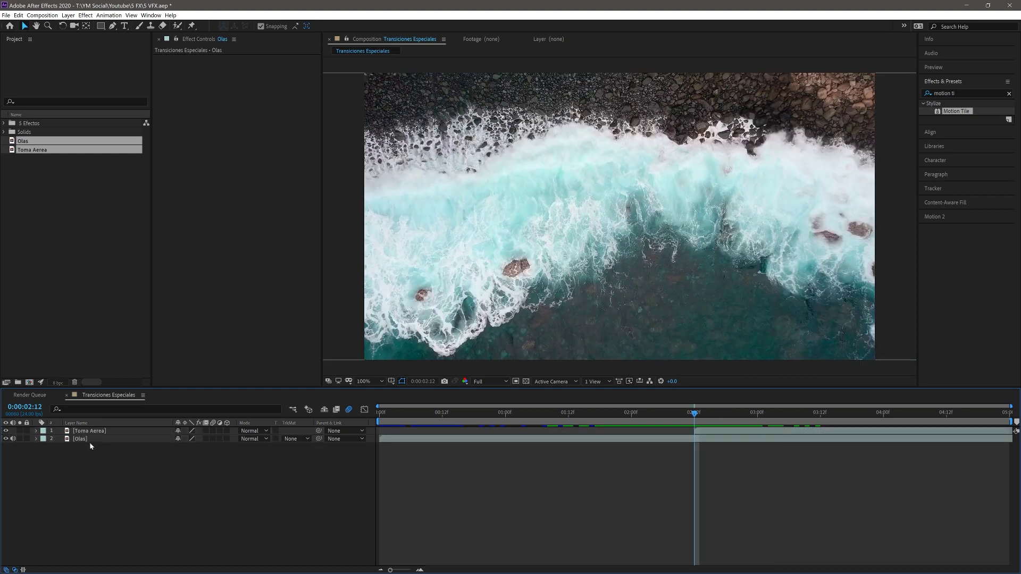
pyautogui.click(92, 441)
pyautogui.keyDown('shift'); pyautogui.click(91, 431); pyautogui.keyUp('shift')
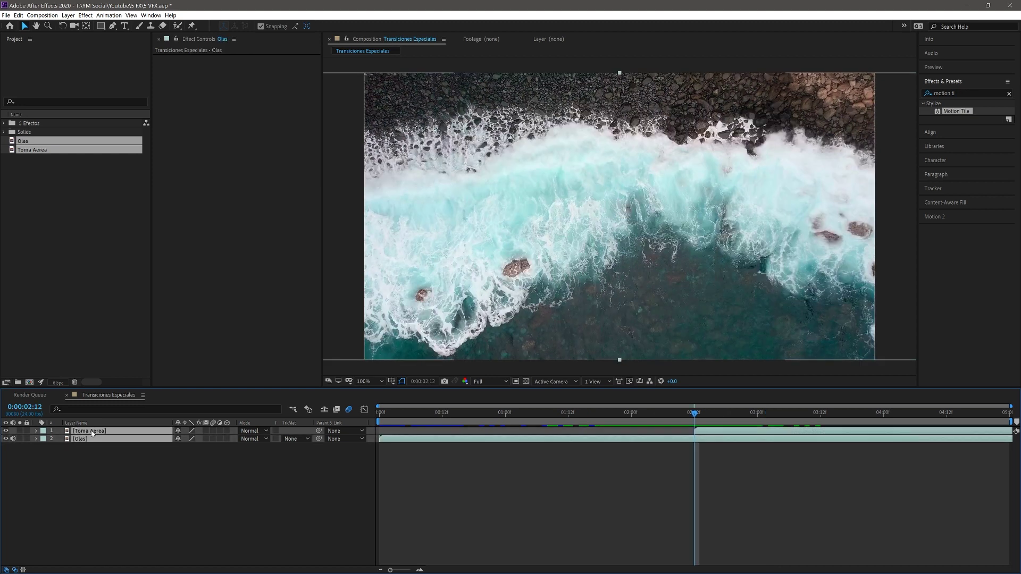
# - Add a new null object layer named Control to the composition
pyautogui.click(106, 451)
pyautogui.rightClick(99, 451)
pyautogui.moveTo(115, 452)
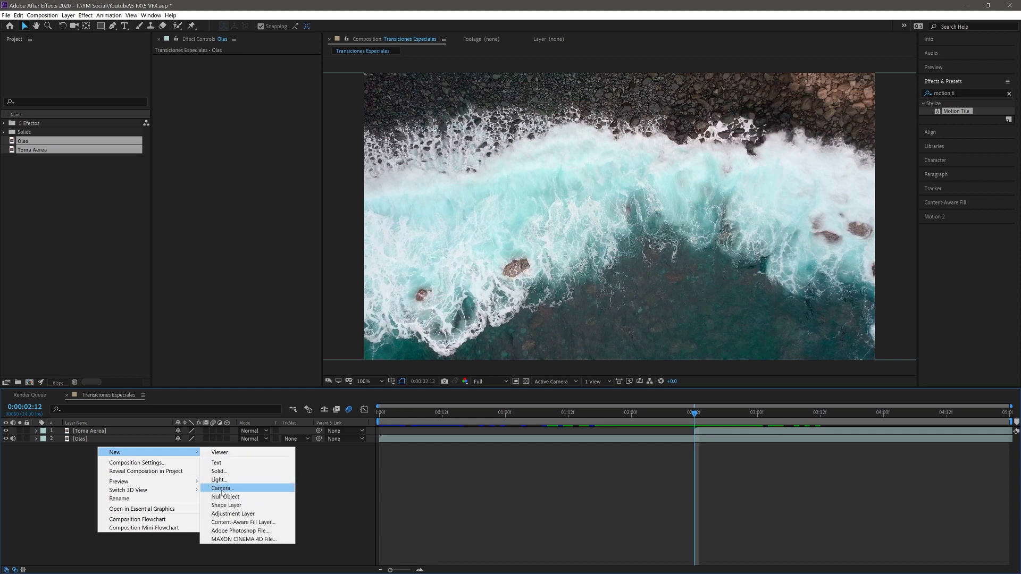
pyautogui.click(222, 496)
pyautogui.write('Control')
pyautogui.click(229, 519)
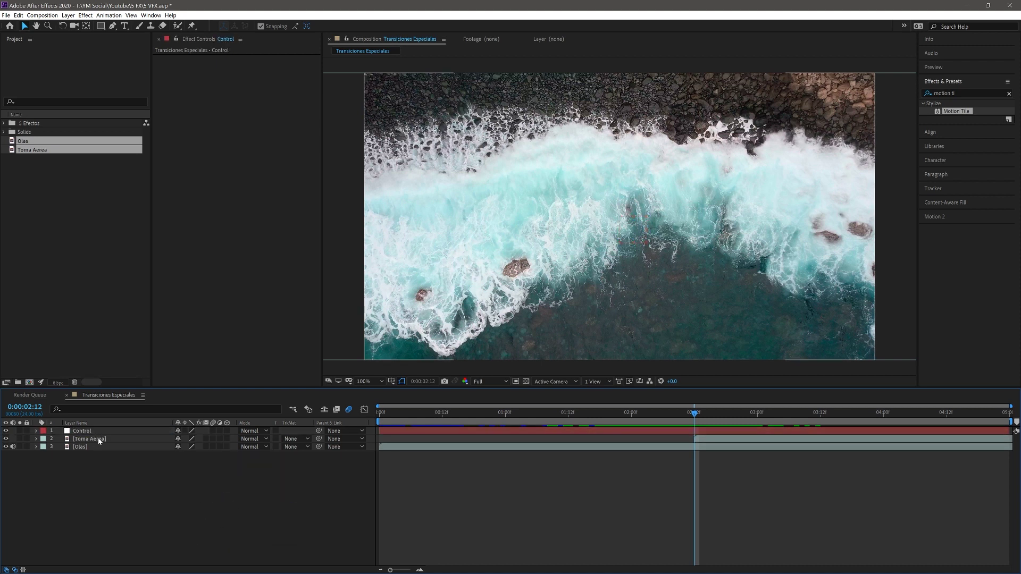
# - Select the Control null layer on its own, leaving Toma Aerea and Olas unselected
pyautogui.click(88, 439)
pyautogui.keyDown('shift'); pyautogui.click(88, 447); pyautogui.keyUp('shift')
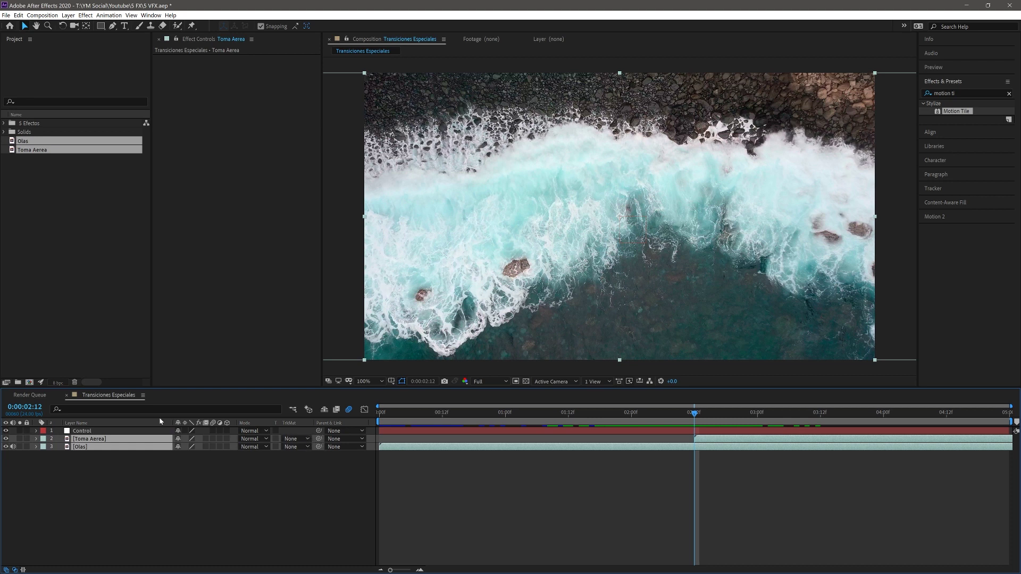
pyautogui.click(105, 469)
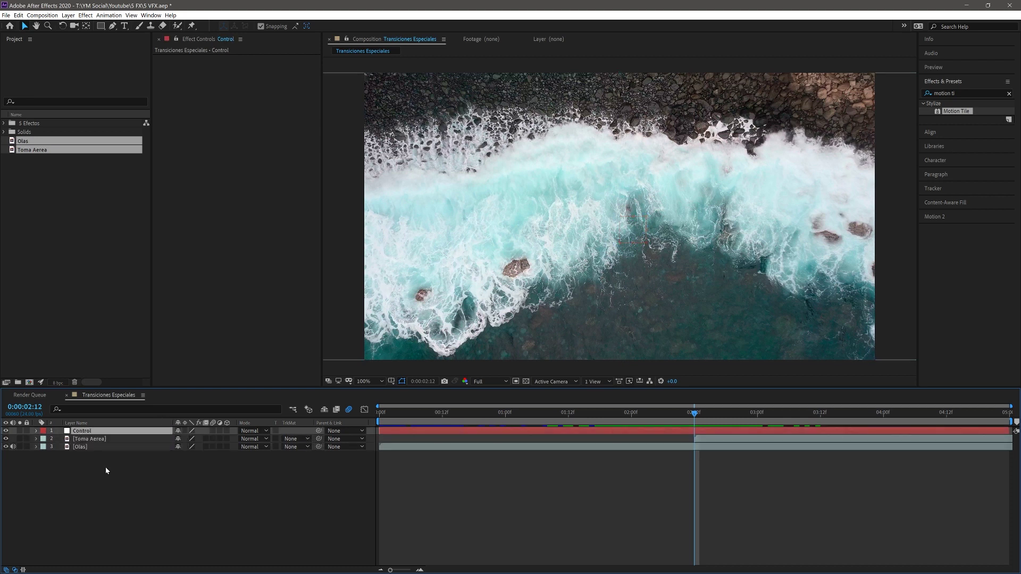
pyautogui.click(87, 432)
# - Show Control's Scale and Rotation and set their first keyframes at 0:00:02:06
pyautogui.press('s')
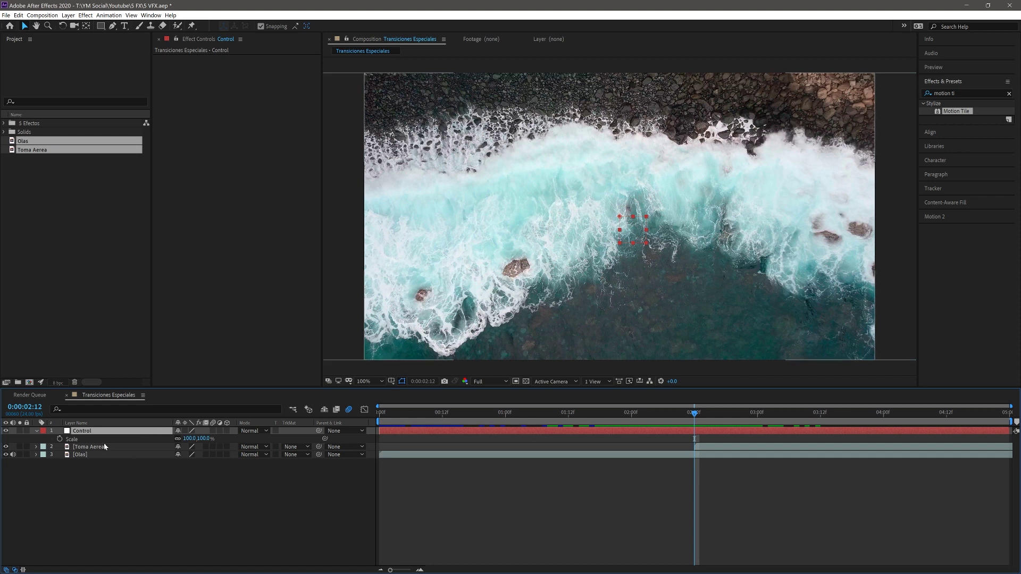
pyautogui.hotkey('shift', 'r')
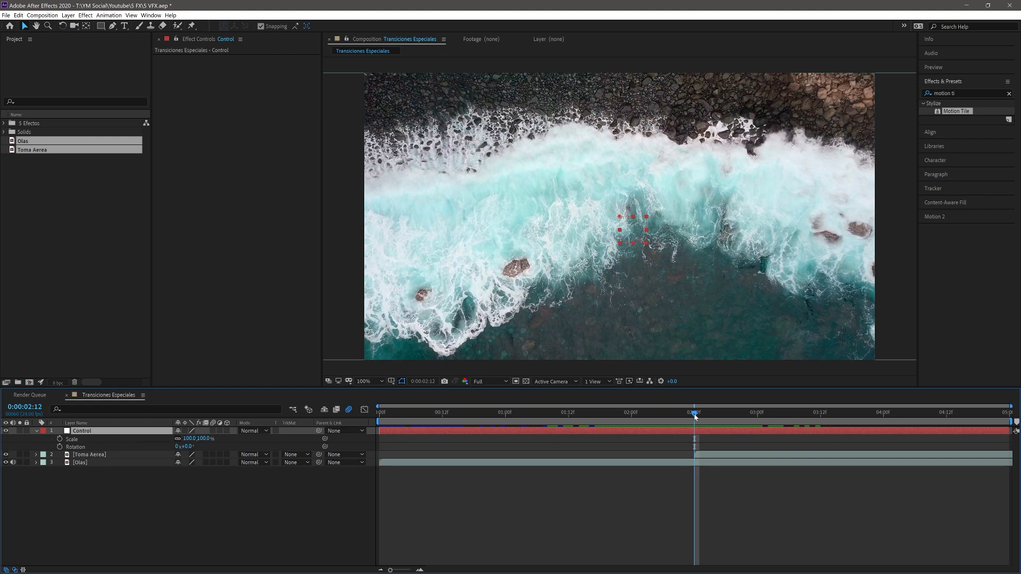
pyautogui.moveTo(694, 416); pyautogui.dragTo(662, 416)
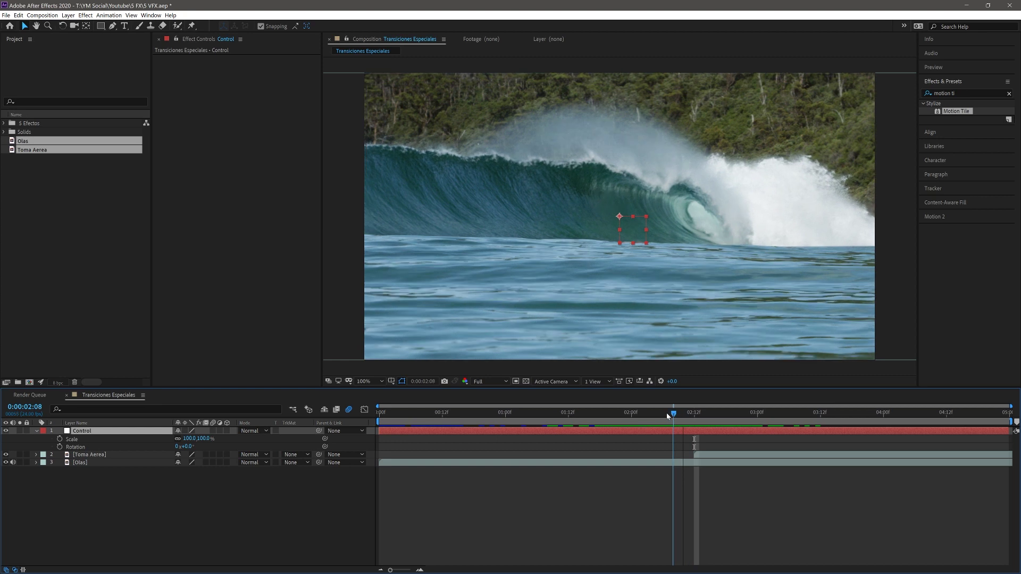
pyautogui.click(60, 439)
pyautogui.click(60, 447)
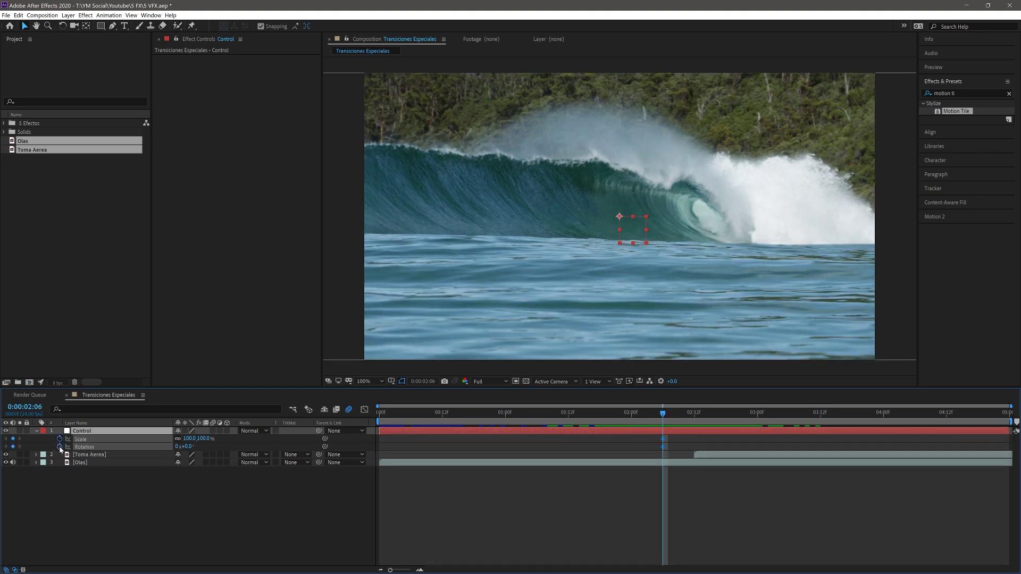
# - Add Scale and Rotation keyframes at 0:00:02:17, then check the frames across the cut
pyautogui.moveTo(664, 419); pyautogui.dragTo(721, 421)
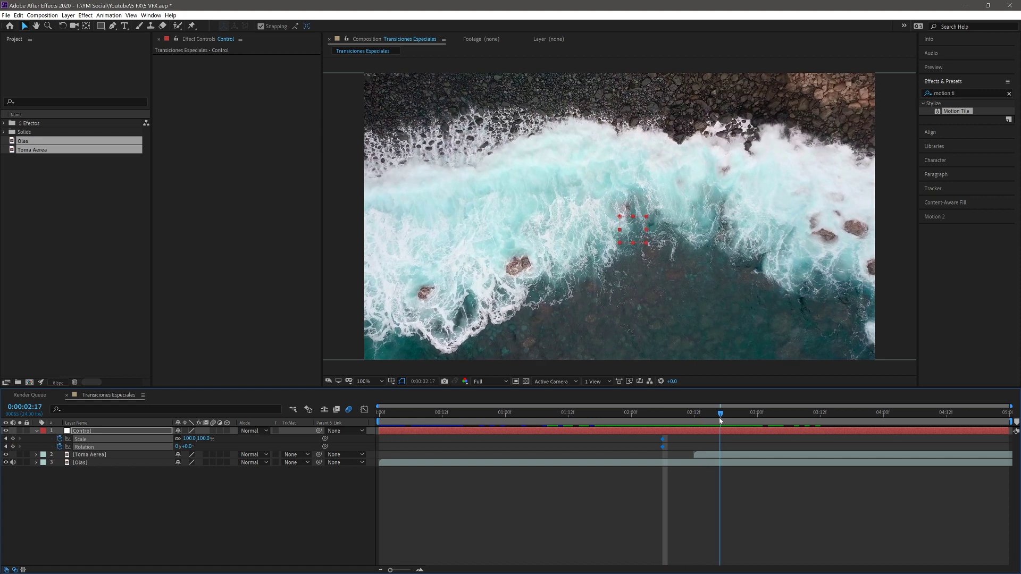
pyautogui.click(13, 438)
pyautogui.click(13, 447)
pyautogui.click(697, 423)
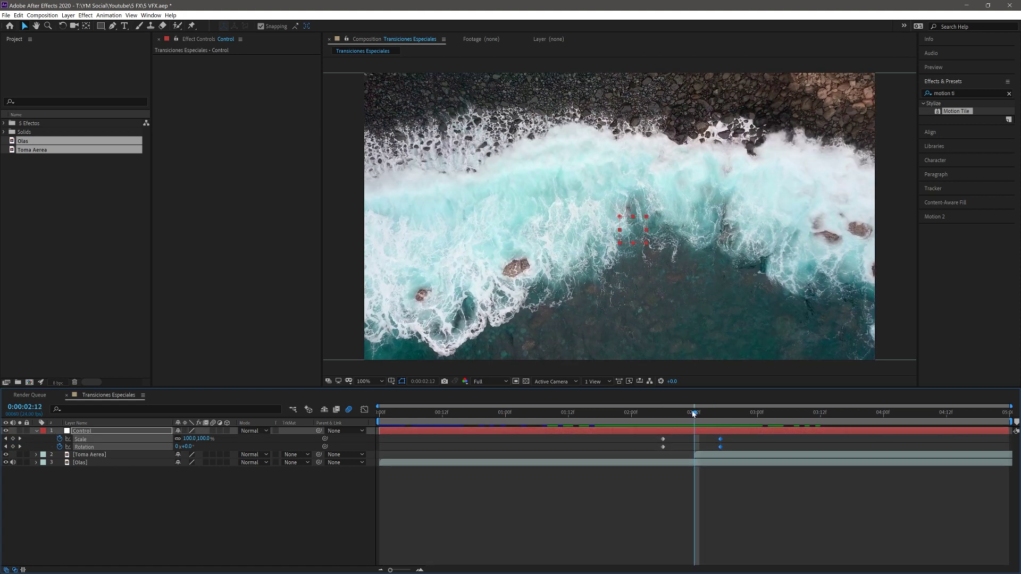
pyautogui.moveTo(694, 413); pyautogui.dragTo(717, 416)
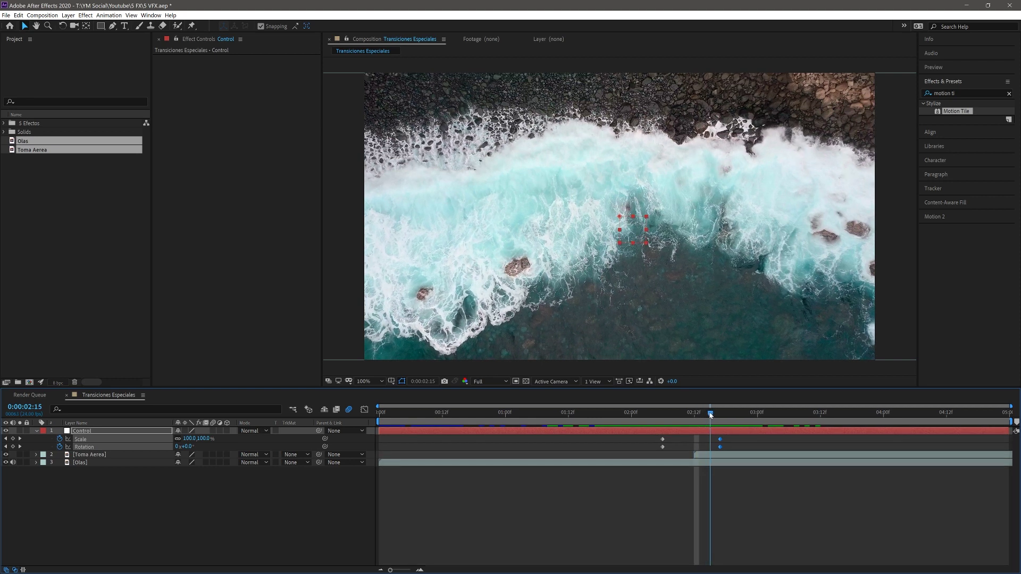
pyautogui.click(665, 462)
pyautogui.click(665, 414)
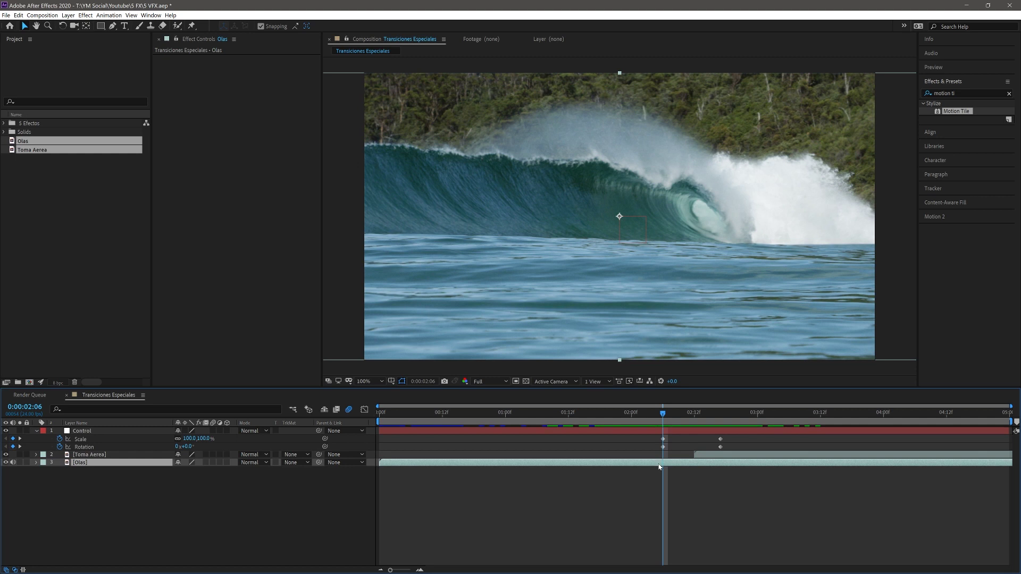
# - Pick-whip the Olas layer's parent to the Control null, then select Toma Aerea
pyautogui.click(708, 457)
pyautogui.click(696, 462)
pyautogui.click(696, 456)
pyautogui.click(700, 463)
pyautogui.moveTo(318, 463)
pyautogui.mouseDown()
pyautogui.moveTo(137, 470)
pyautogui.moveTo(81, 432)
pyautogui.mouseUp()
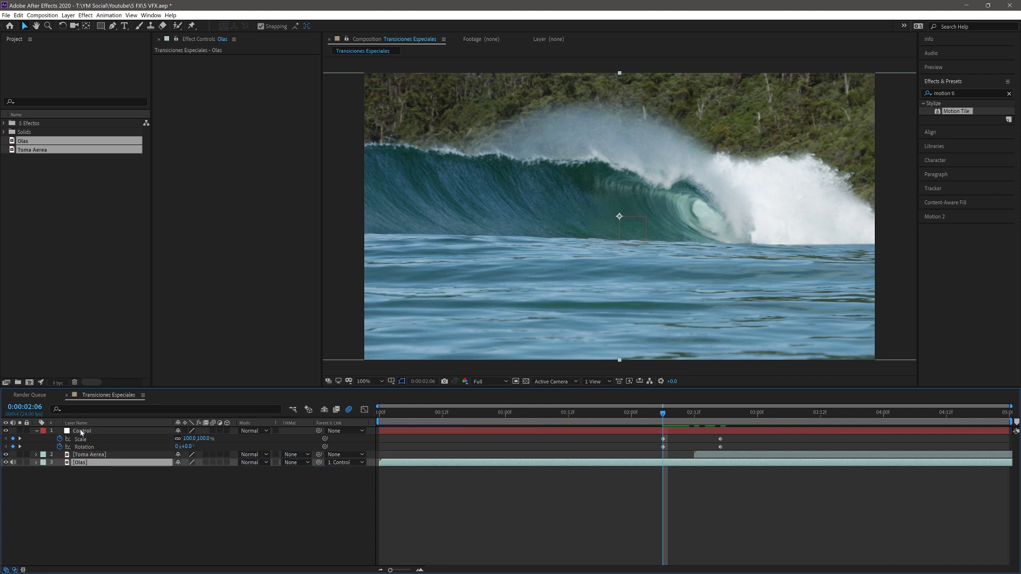
pyautogui.press('F2')
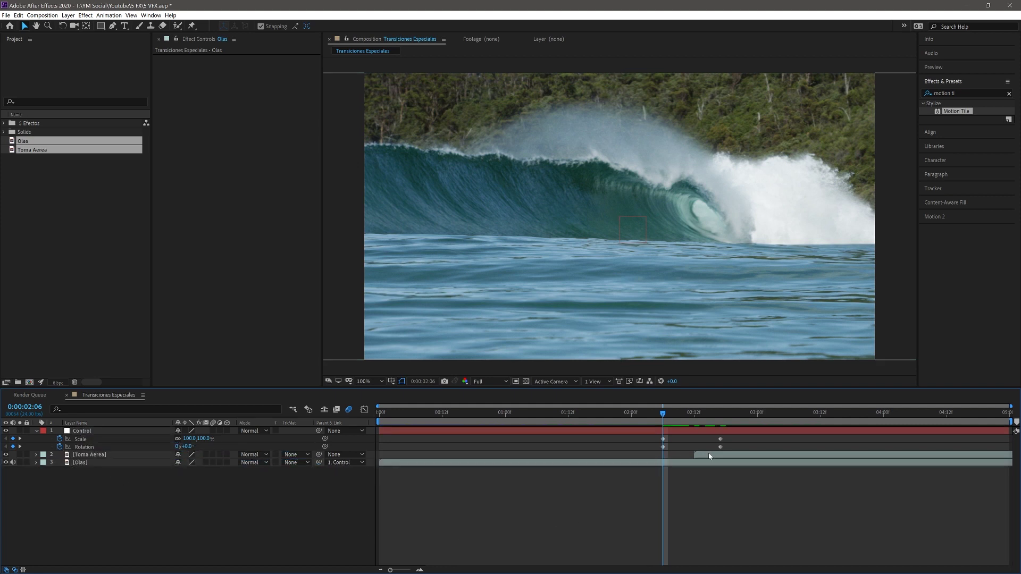
pyautogui.click(709, 454)
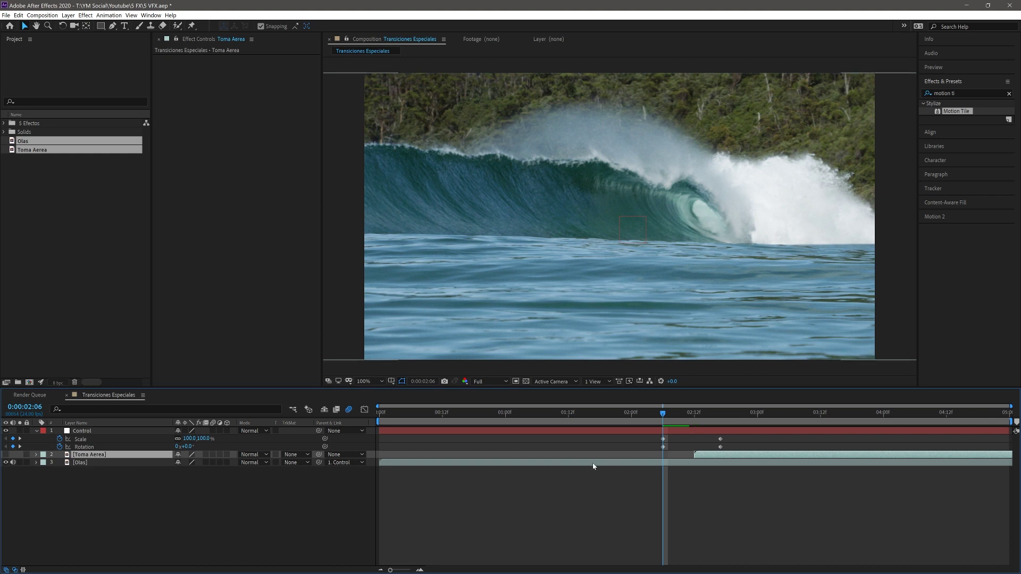
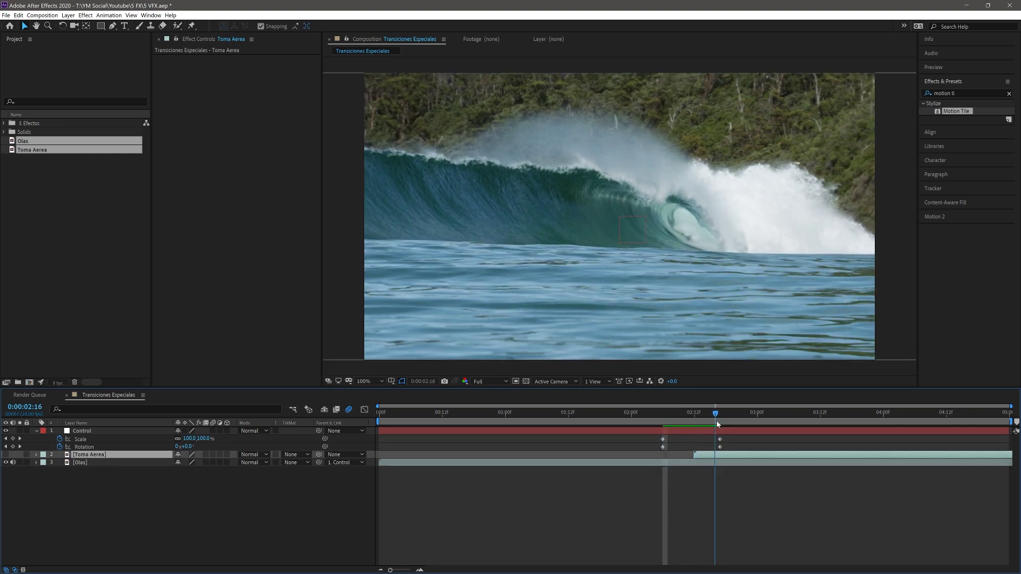
# - At 0:00:02:17 give Control Scale 5% and Rotation 180°, then scrub back to preview the spin
pyautogui.click(719, 424)
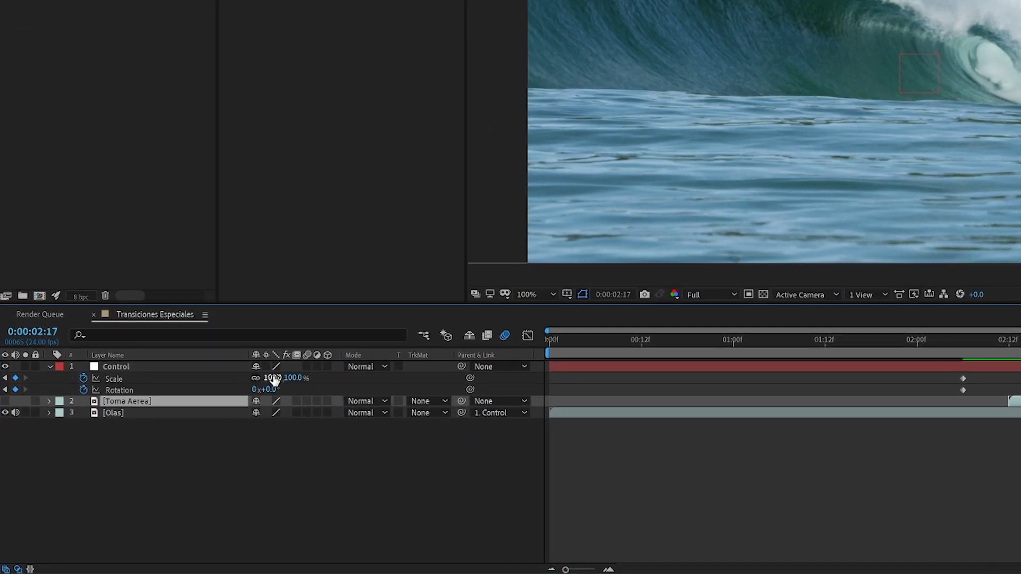
pyautogui.click(274, 378)
pyautogui.write('5')
pyautogui.press('Return')
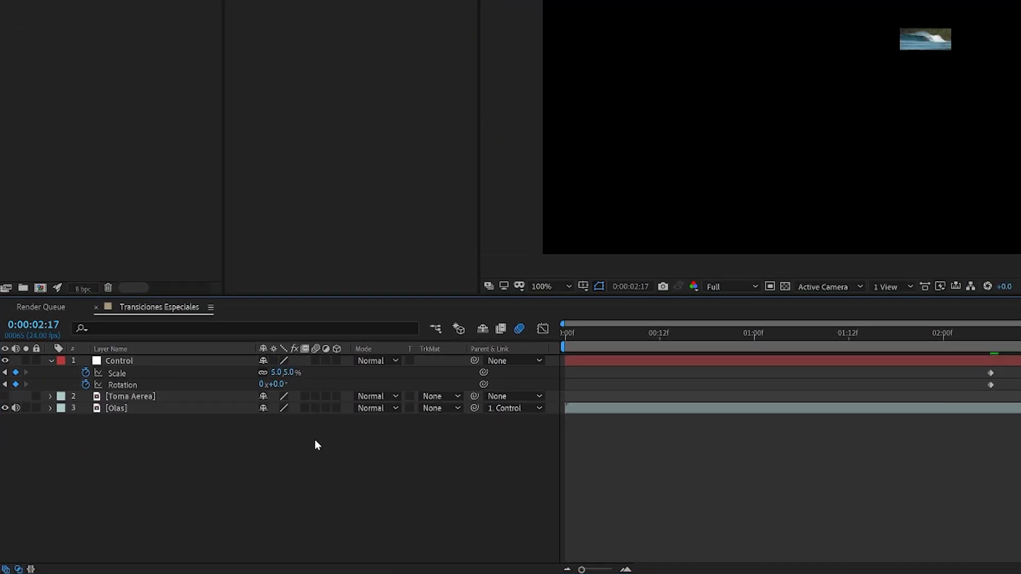
pyautogui.click(278, 384)
pyautogui.write('180')
pyautogui.press('Return')
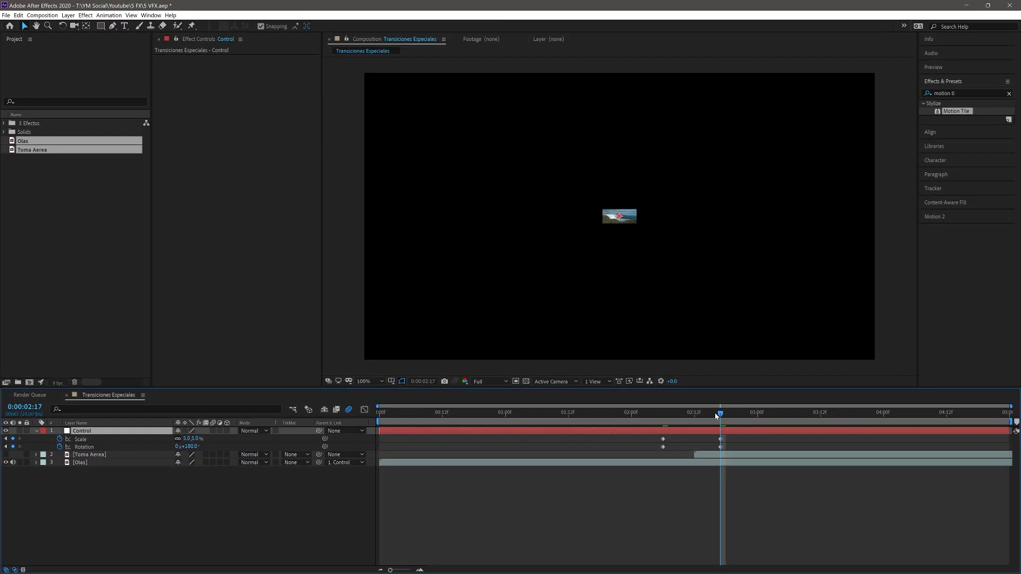
pyautogui.moveTo(716, 414)
pyautogui.mouseDown()
pyautogui.moveTo(665, 413)
pyautogui.moveTo(721, 418)
pyautogui.mouseUp()
pyautogui.click(720, 456)
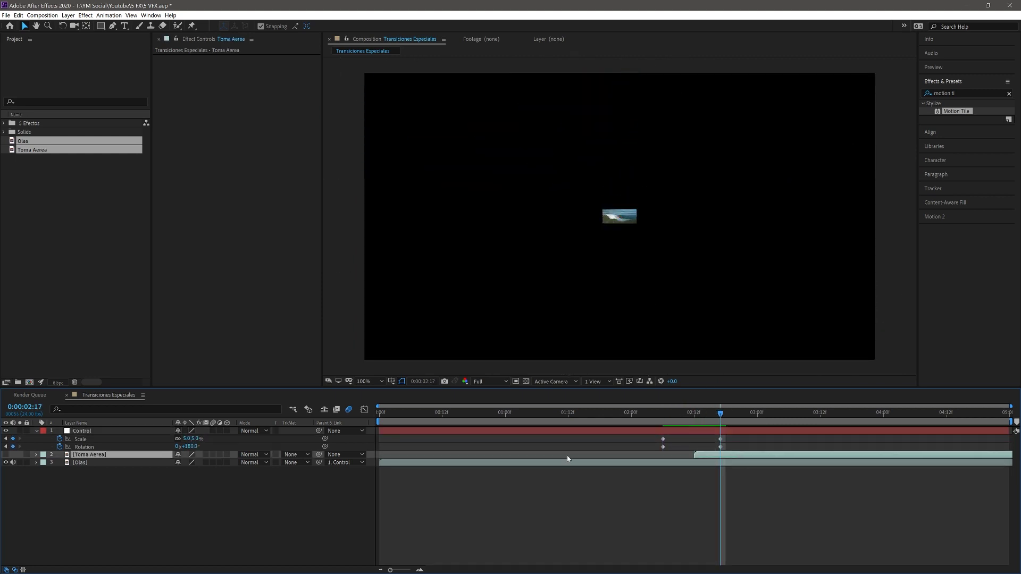
# - Make the Toma Aerea layer visible and preview the transition around 0:00:02:05–0:00:02:09
pyautogui.click(6, 454)
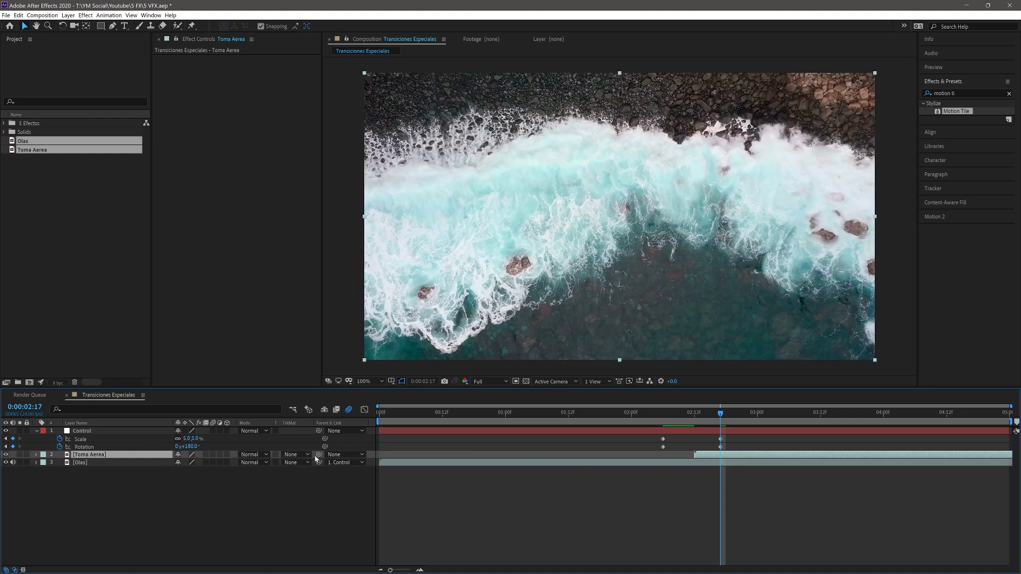
pyautogui.click(673, 414)
pyautogui.moveTo(673, 416); pyautogui.dragTo(663, 419)
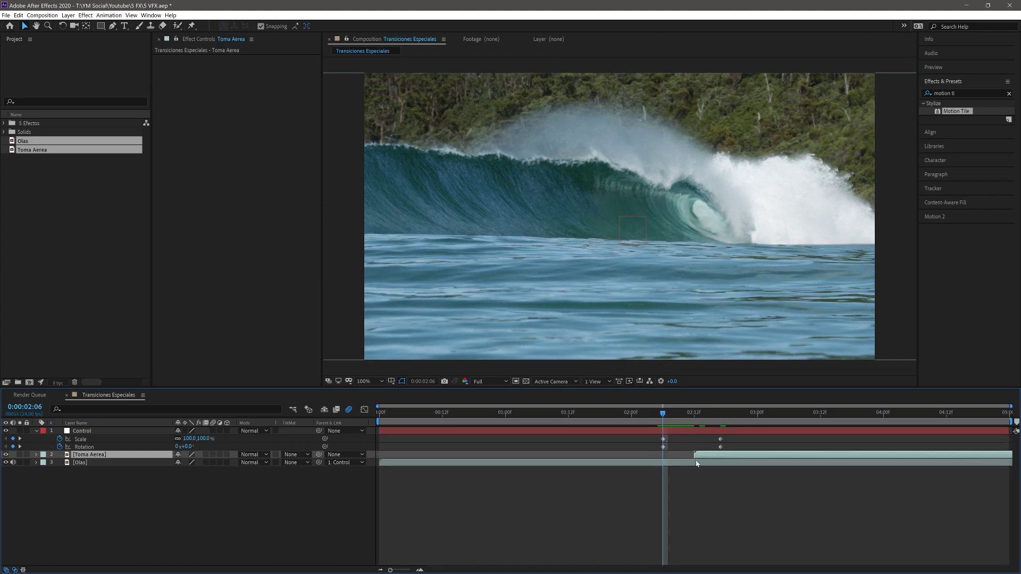
# - Select the Olas layer and its Scale keyframe at 0:00:02:17
pyautogui.click(87, 463)
pyautogui.click(87, 455)
pyautogui.click(99, 461)
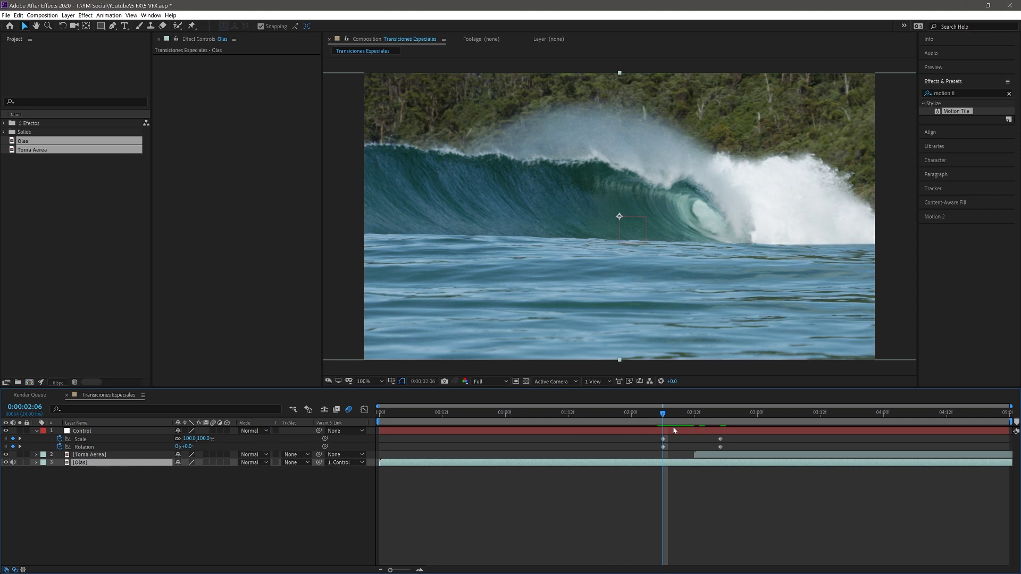
pyautogui.moveTo(680, 416); pyautogui.dragTo(720, 416)
pyautogui.click(732, 455)
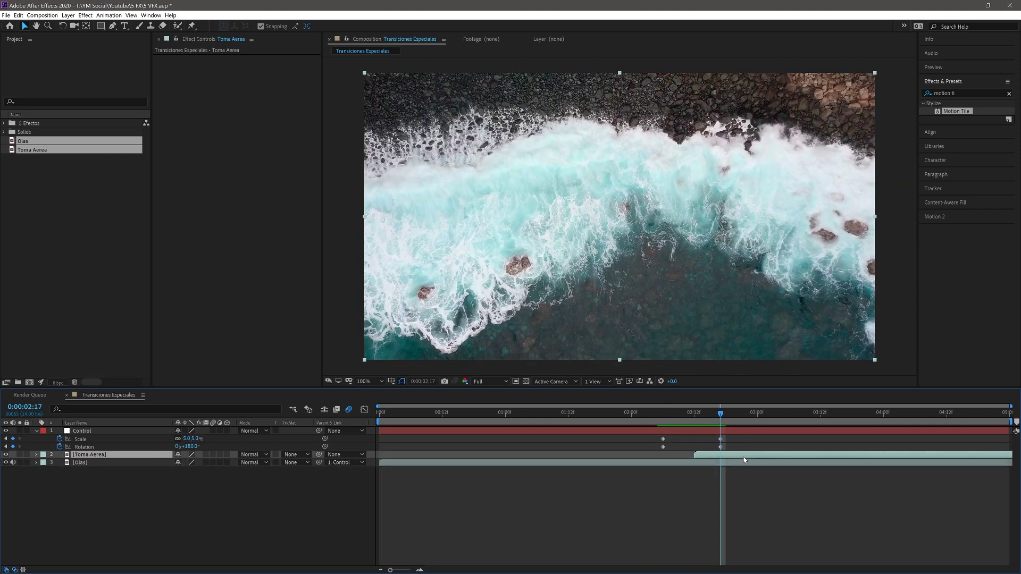
pyautogui.moveTo(733, 447); pyautogui.dragTo(715, 436)
pyautogui.click(740, 456)
# - Parent Toma Aerea to the Control layer and preview the transition
pyautogui.moveTo(291, 458); pyautogui.dragTo(85, 461)
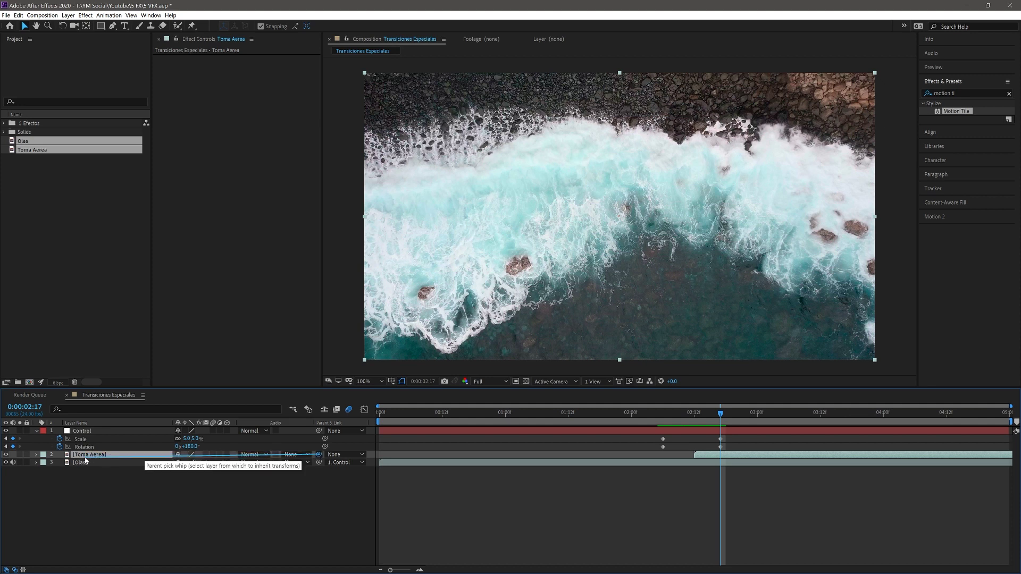
pyautogui.moveTo(85, 461); pyautogui.dragTo(81, 432)
pyautogui.moveTo(722, 418)
pyautogui.mouseDown()
pyautogui.moveTo(660, 415)
pyautogui.moveTo(648, 424)
pyautogui.moveTo(678, 425)
pyautogui.mouseUp()
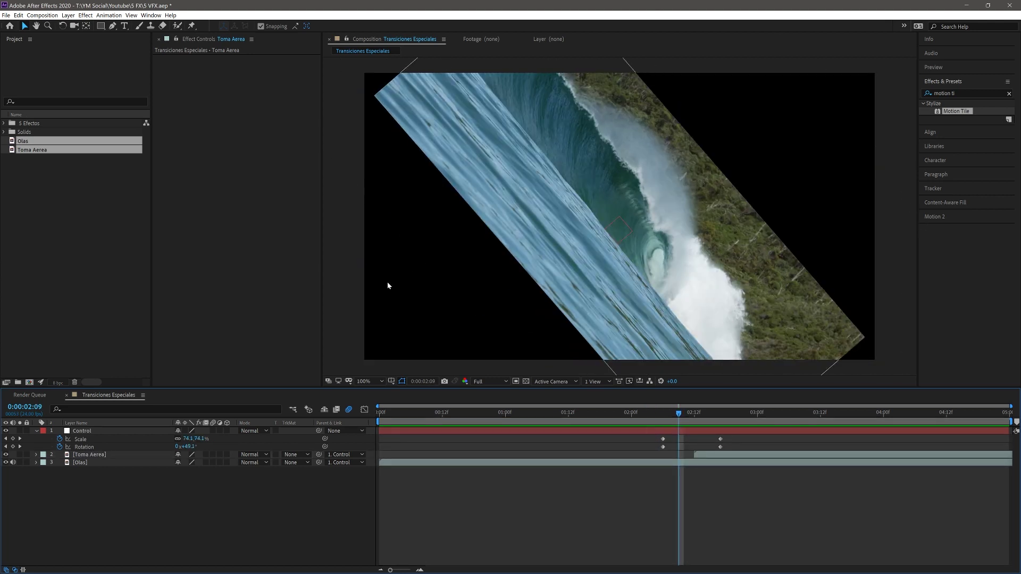
# - Apply Motion Tile to Olas with Output Width 430, Output Height 380 and Mirror Edges on
pyautogui.click(636, 462)
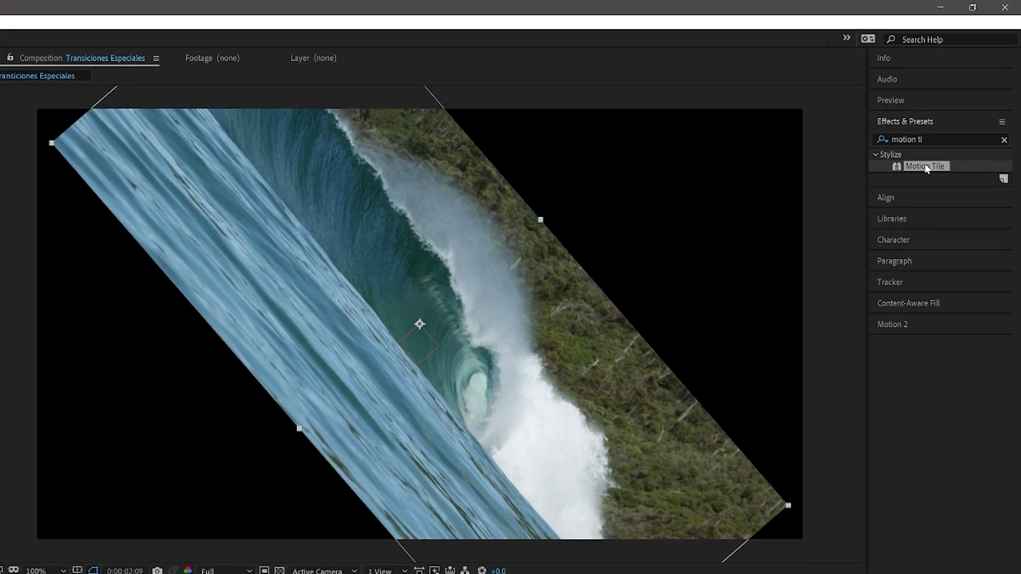
pyautogui.moveTo(926, 169); pyautogui.dragTo(100, 460)
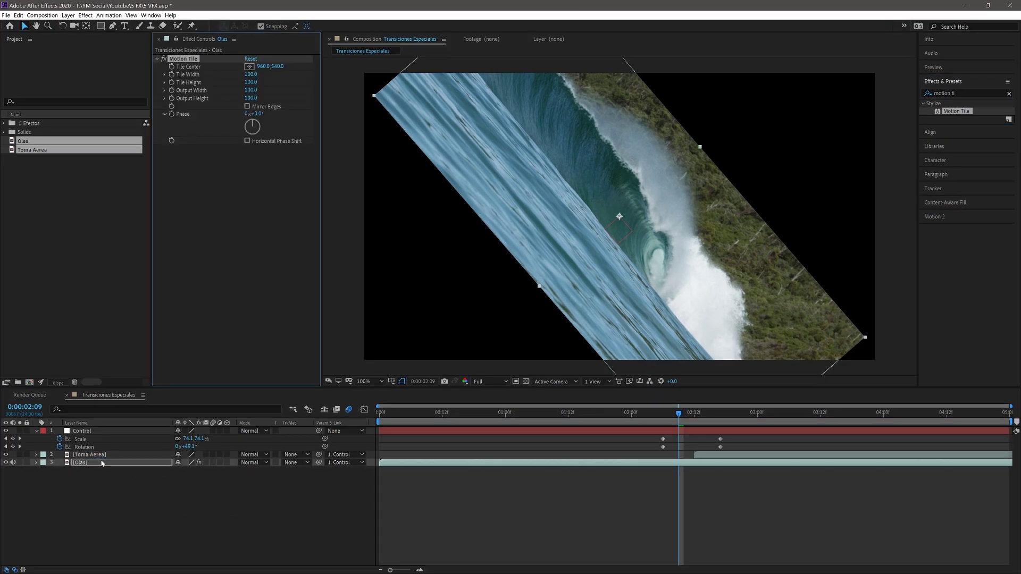
pyautogui.moveTo(251, 97); pyautogui.dragTo(264, 91)
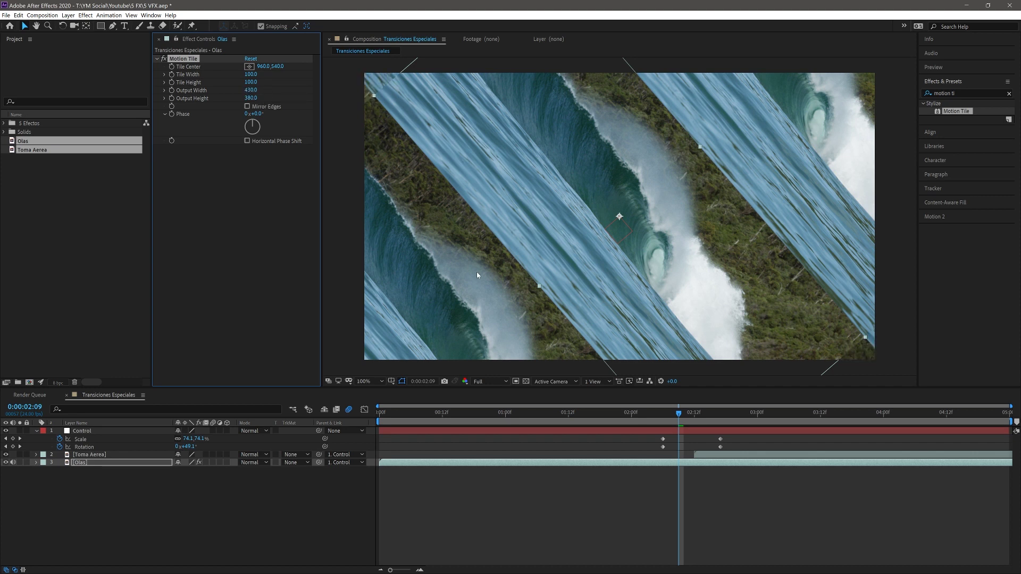
pyautogui.click(247, 107)
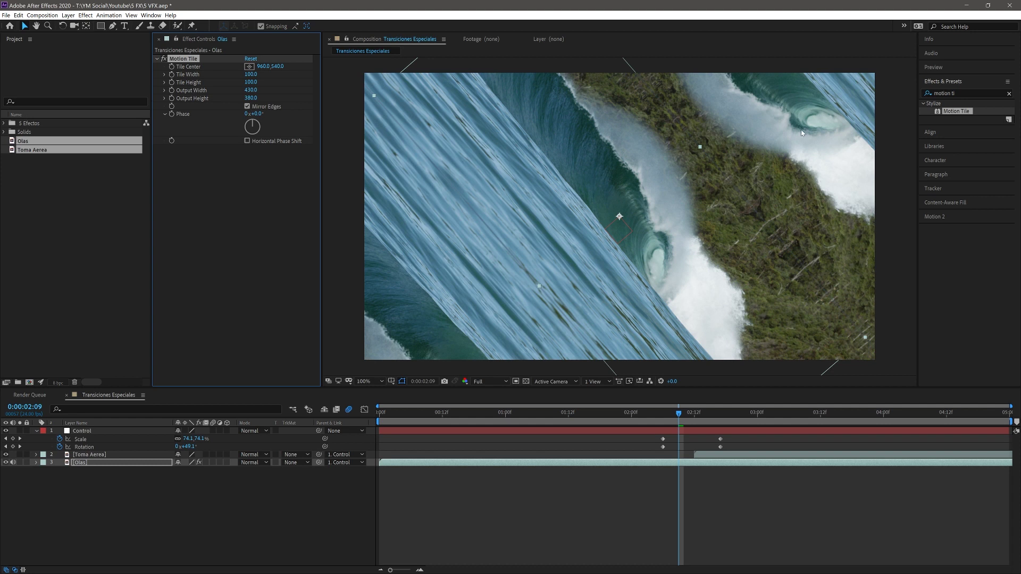
# - Preview the transition from 0:00:02:03 to inspect the tiled, spinning footage
pyautogui.click(415, 486)
pyautogui.moveTo(678, 412); pyautogui.dragTo(649, 417)
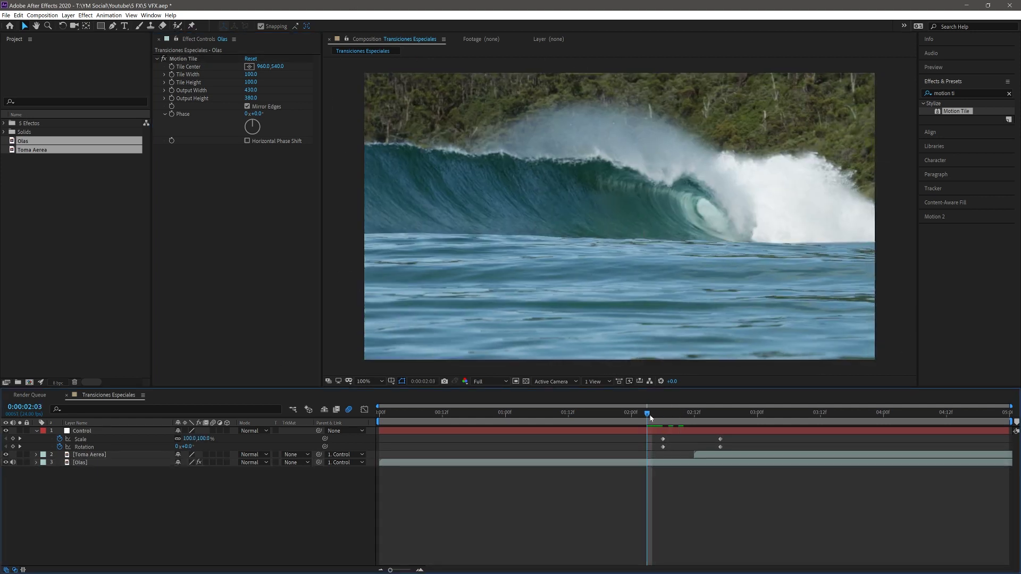
pyautogui.press('space')
pyautogui.moveTo(646, 418); pyautogui.dragTo(683, 431)
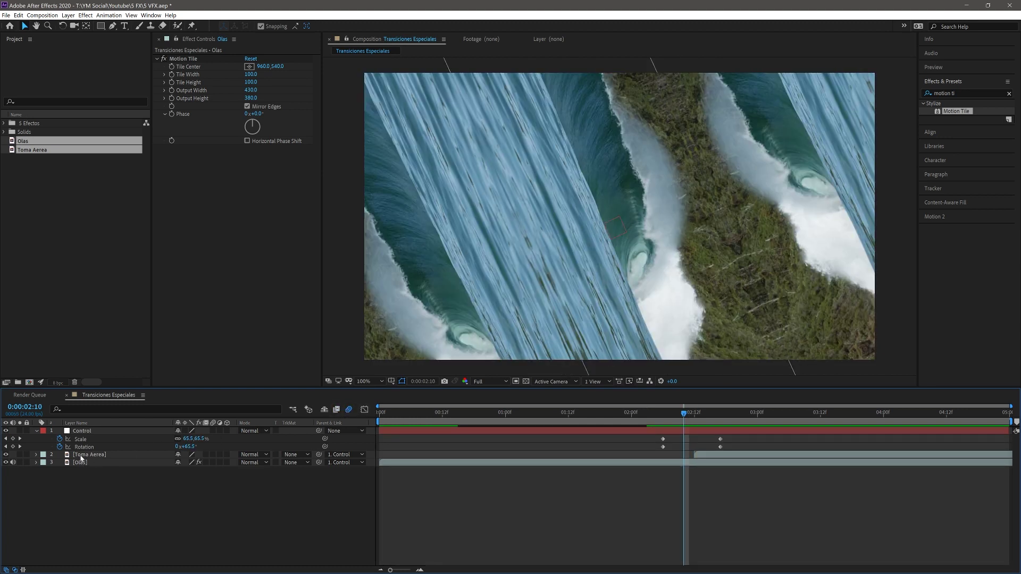
# - Turn on motion blur for both Toma Aerea and Olas
pyautogui.click(83, 455)
pyautogui.keyDown('shift'); pyautogui.click(159, 462); pyautogui.keyUp('shift')
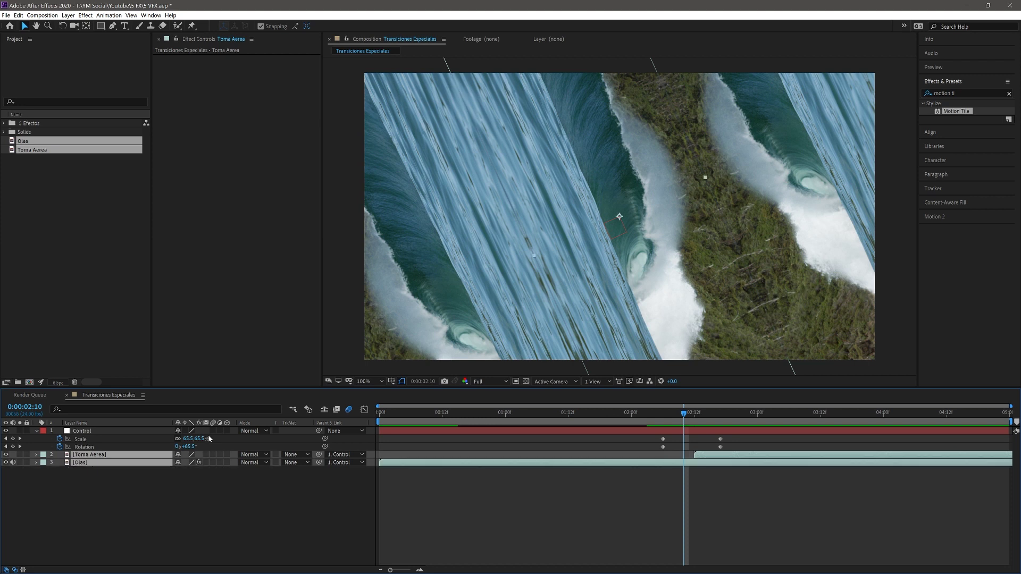
pyautogui.click(213, 455)
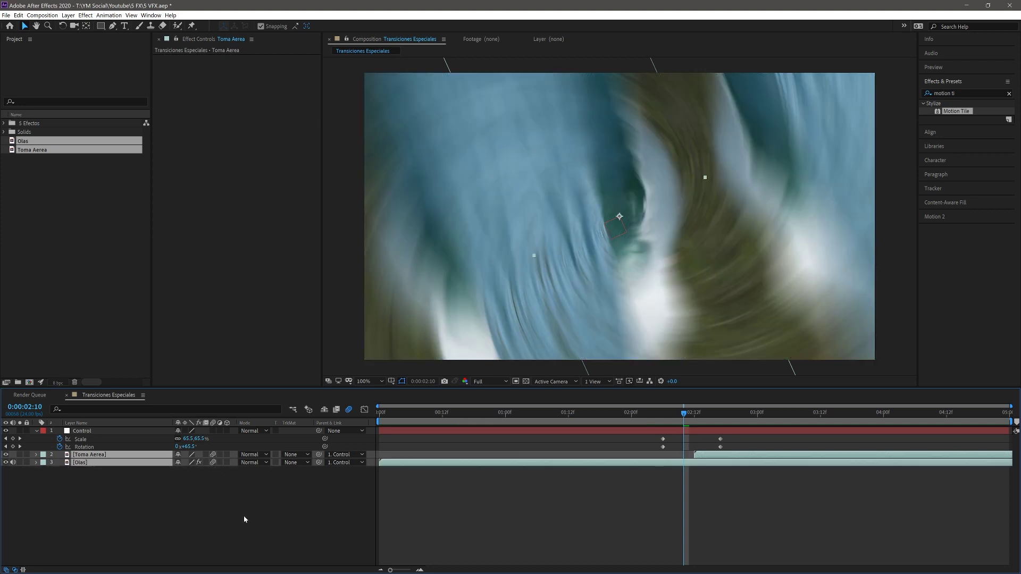
# - Preview the blurred spin around 0:00:02:03–0:00:02:05, then open the composition settings
pyautogui.click(657, 420)
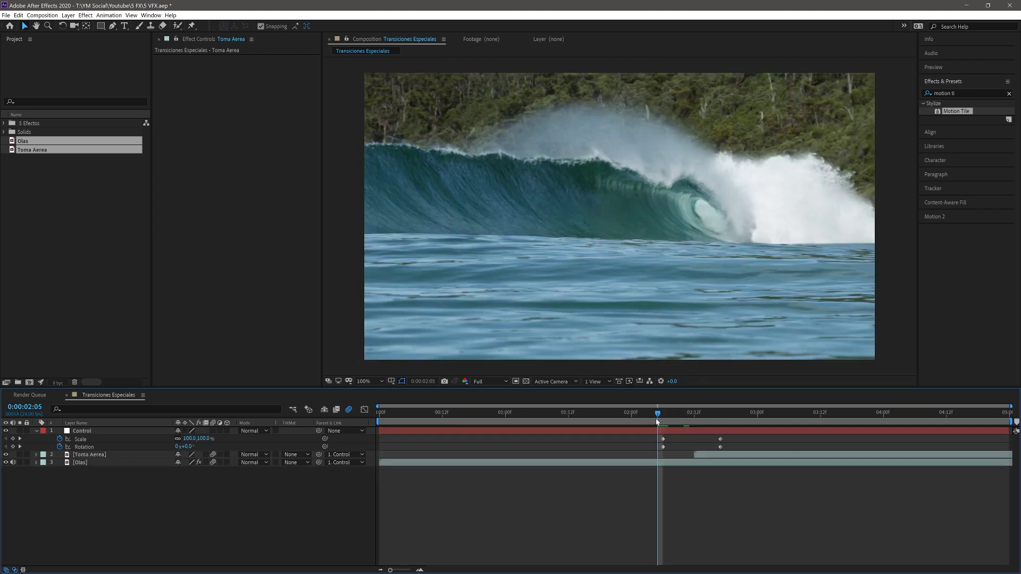
pyautogui.press('space')
pyautogui.click(642, 413)
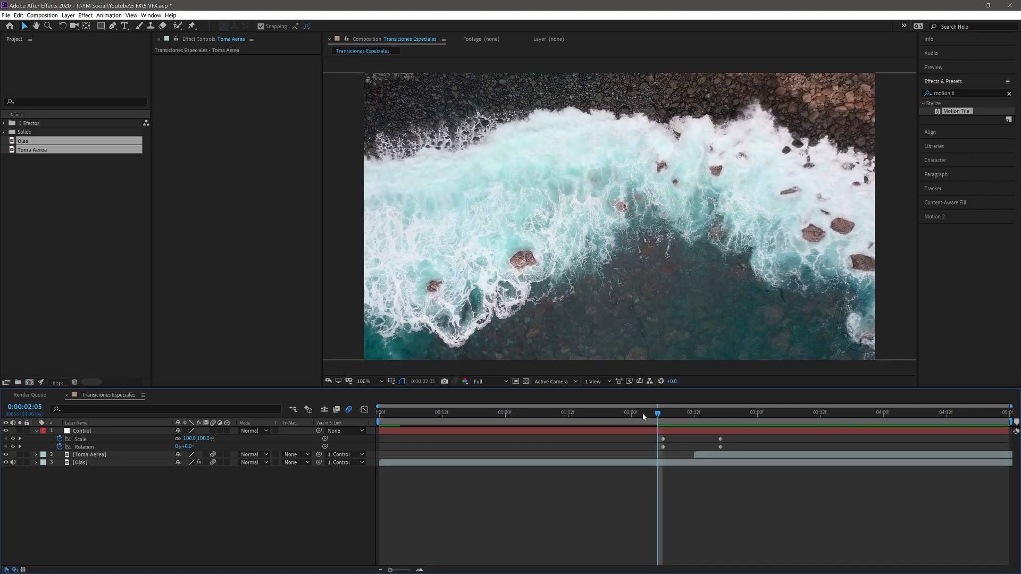
pyautogui.moveTo(642, 413)
pyautogui.mouseDown()
pyautogui.moveTo(686, 423)
pyautogui.moveTo(677, 422)
pyautogui.mouseUp()
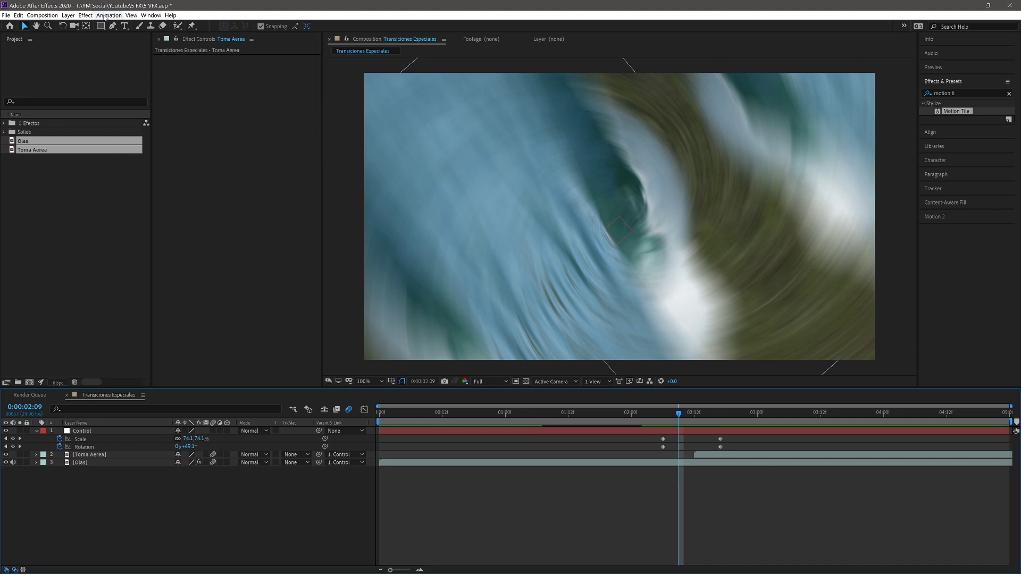
pyautogui.click(42, 15)
pyautogui.click(62, 35)
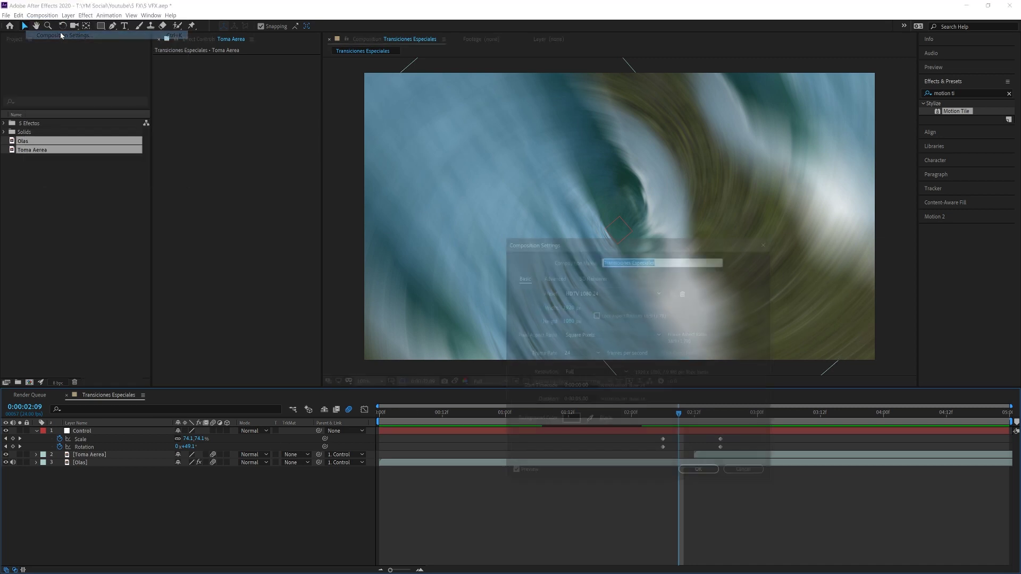
pyautogui.click(553, 276)
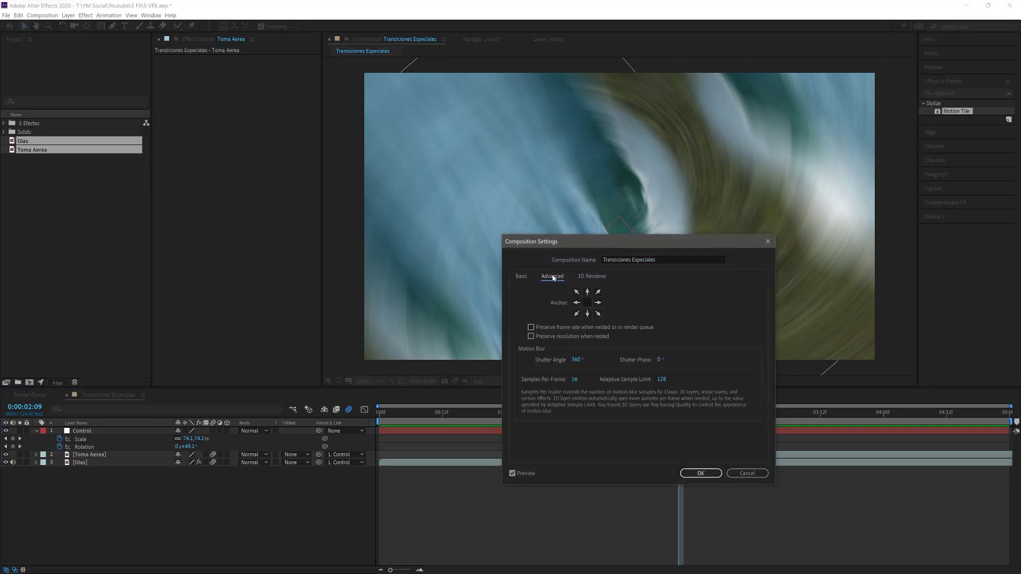
pyautogui.click(579, 364)
pyautogui.write('720')
pyautogui.press('Return')
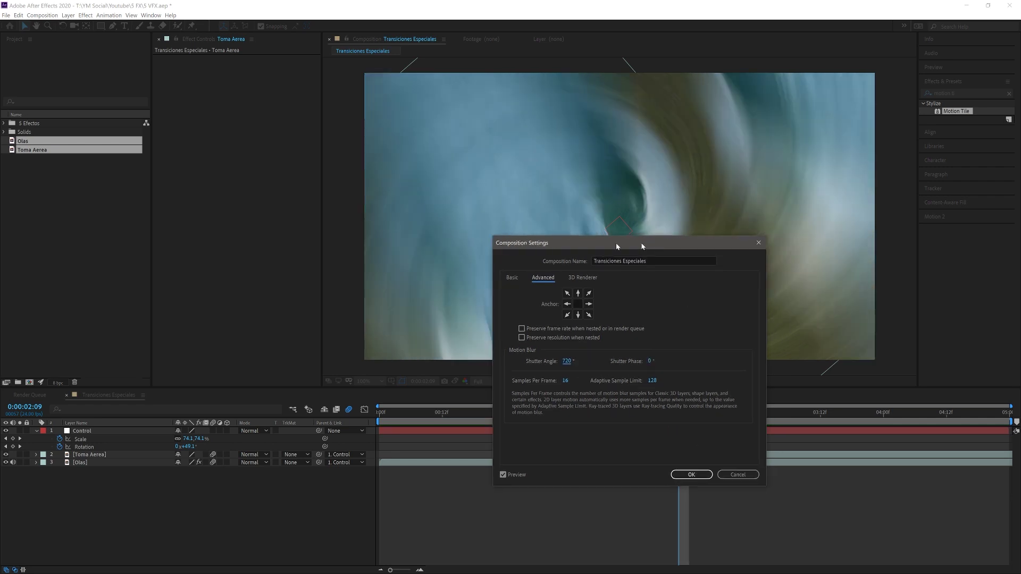
pyautogui.moveTo(670, 239); pyautogui.dragTo(180, 178)
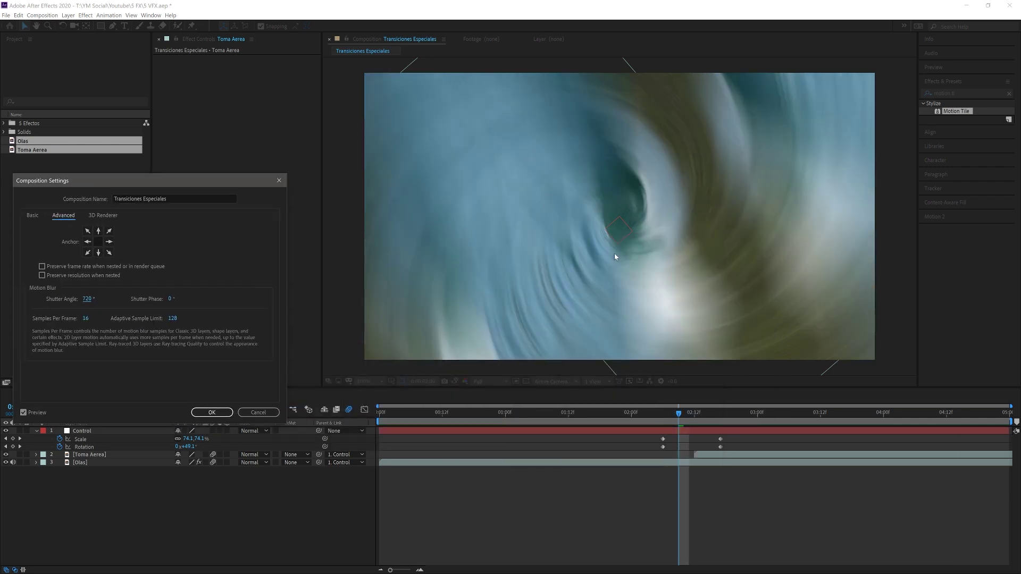
pyautogui.click(87, 299)
pyautogui.write('90')
pyautogui.press('Return')
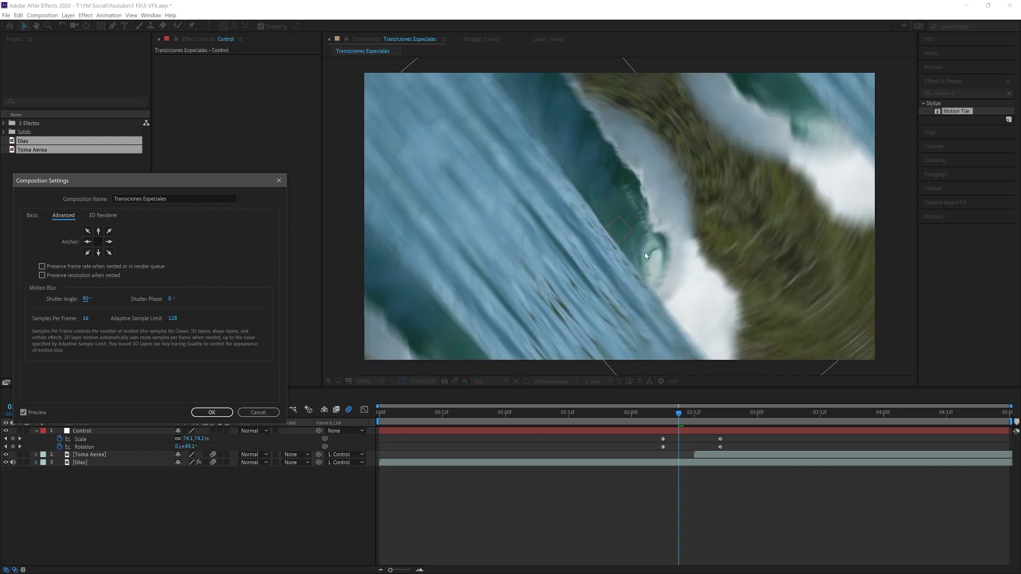
pyautogui.click(86, 298)
pyautogui.write('36')
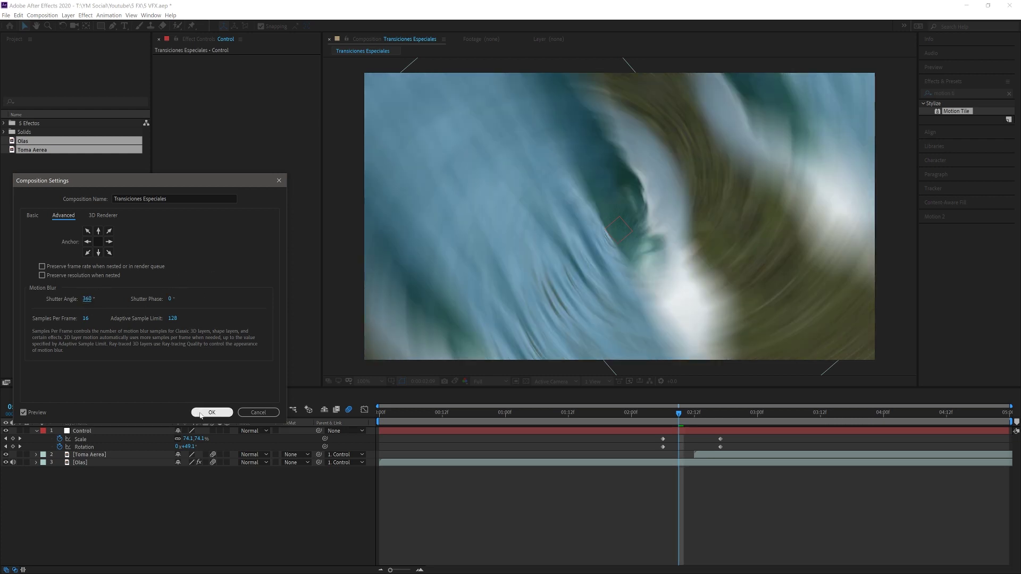
pyautogui.click(205, 413)
pyautogui.click(640, 418)
pyautogui.press('space')
pyautogui.moveTo(674, 420); pyautogui.dragTo(652, 424)
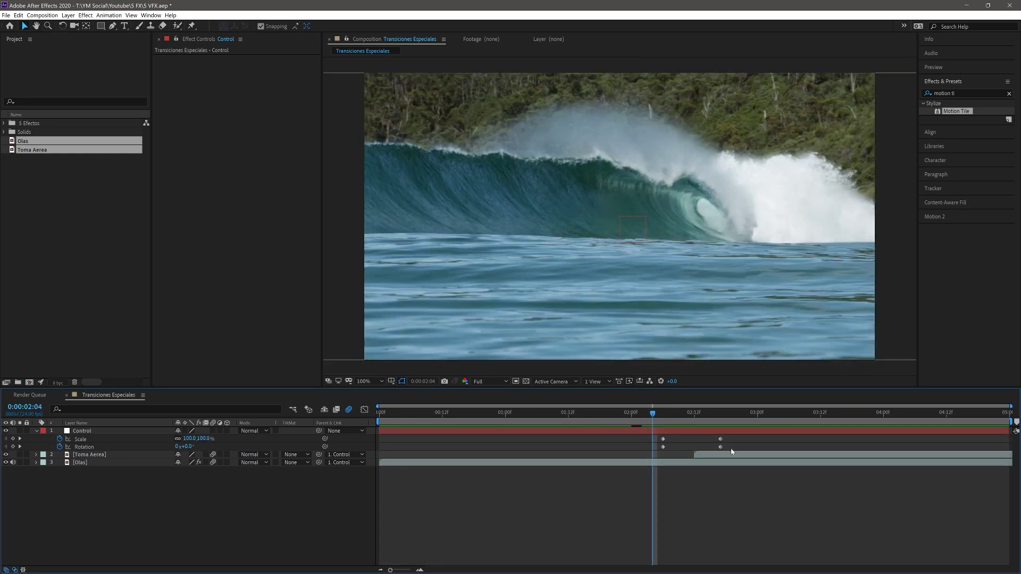
# - Apply Easy Ease (F9) to Control's Scale and Rotation keyframes and play back the transition
pyautogui.moveTo(730, 448); pyautogui.dragTo(634, 438)
pyautogui.press('space')
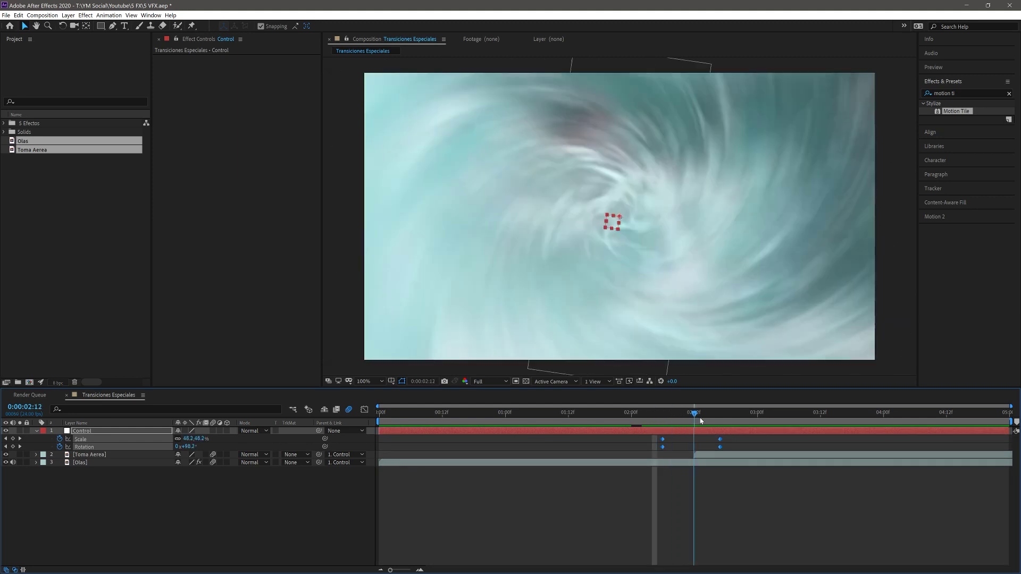
pyautogui.press('space')
pyautogui.moveTo(648, 422); pyautogui.dragTo(646, 420)
pyautogui.click(722, 449)
pyautogui.moveTo(659, 439); pyautogui.dragTo(649, 439)
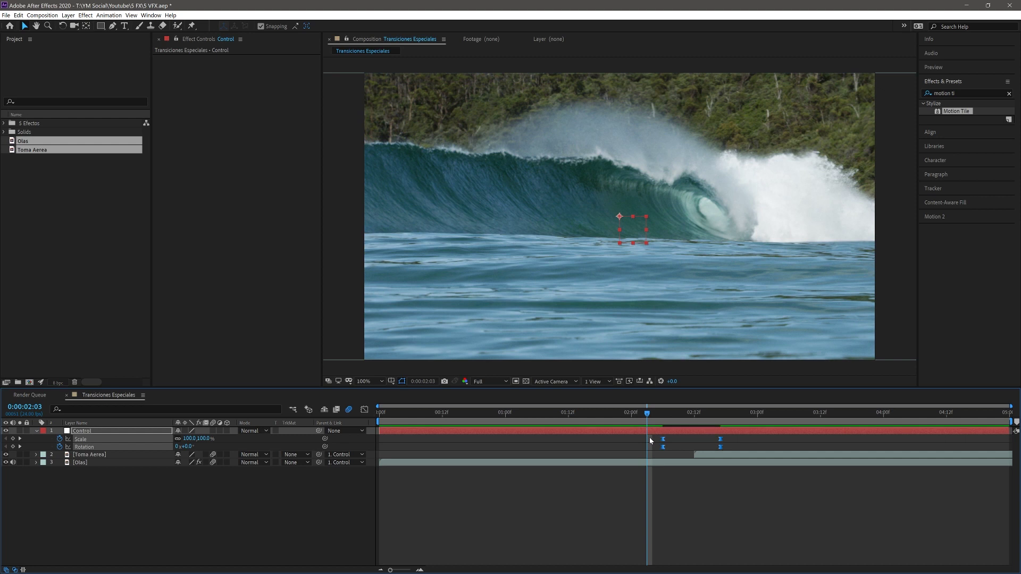
pyautogui.press('F9')
pyautogui.press('space')
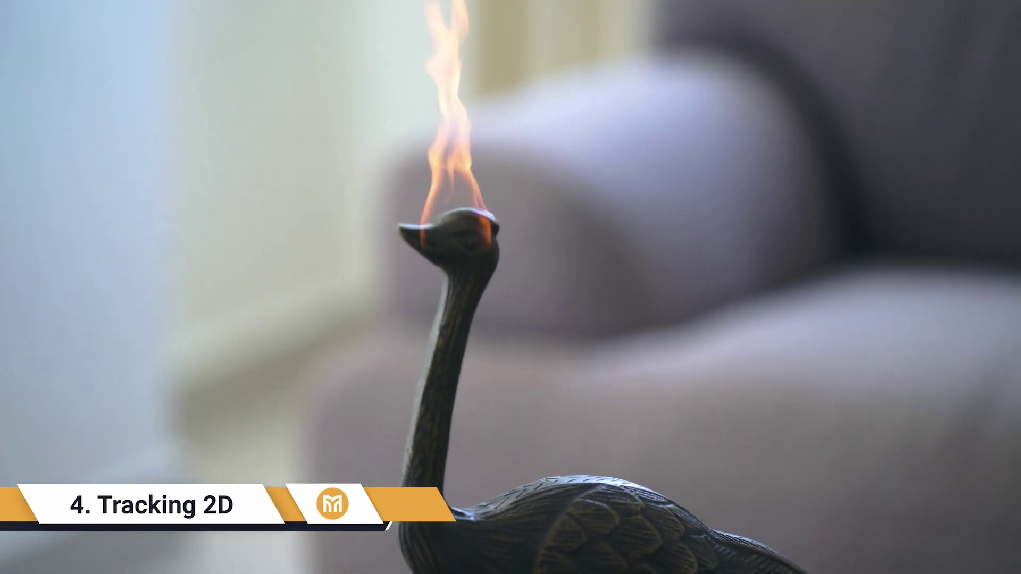
# - Scroll to view the Tracking composition with the Tracking.mov clip
pyautogui.scroll(-2, 664, 256)
pyautogui.scroll(2, 664, 256)
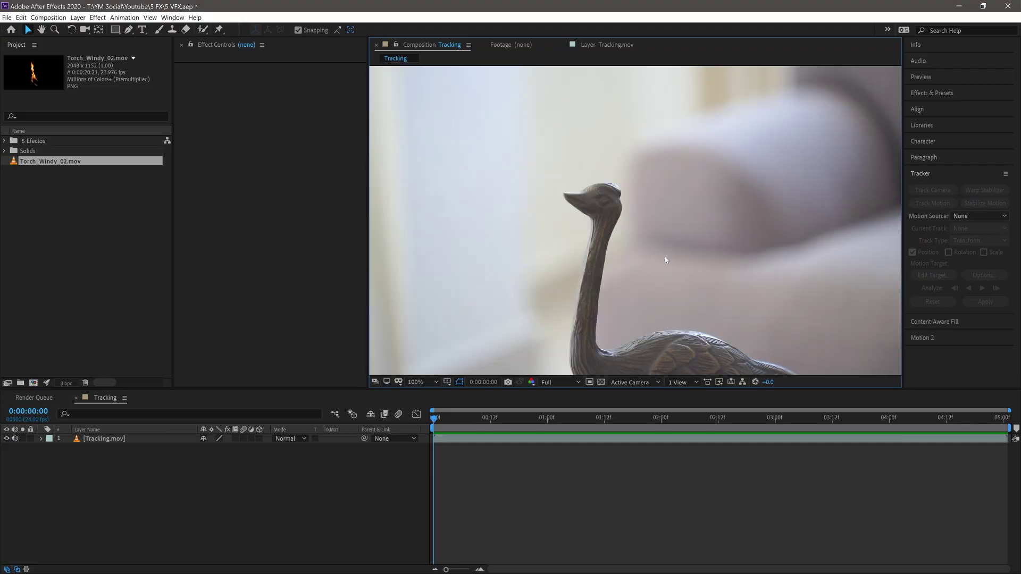
# - Fit the ostrich footage to the viewer and scrub through the clip and back to the start
pyautogui.click(418, 382)
pyautogui.click(428, 194)
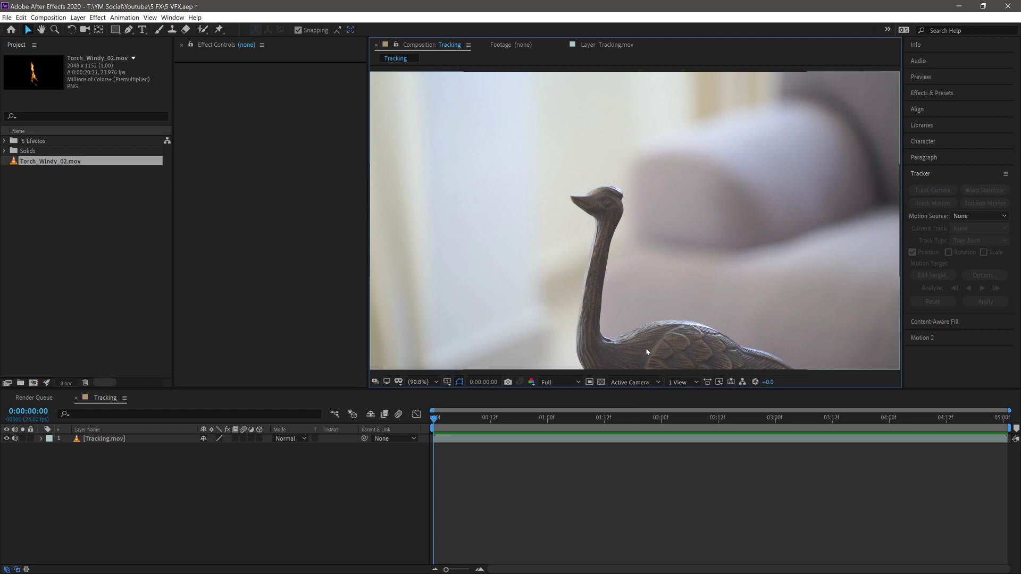
pyautogui.click(465, 439)
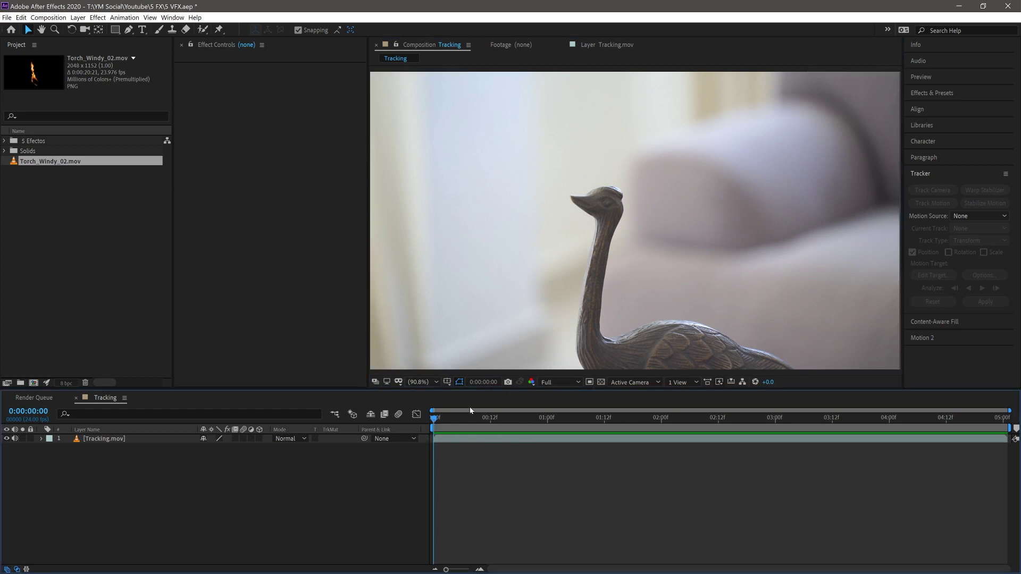
pyautogui.moveTo(446, 421)
pyautogui.mouseDown()
pyautogui.moveTo(998, 424)
pyautogui.moveTo(707, 431)
pyautogui.mouseUp()
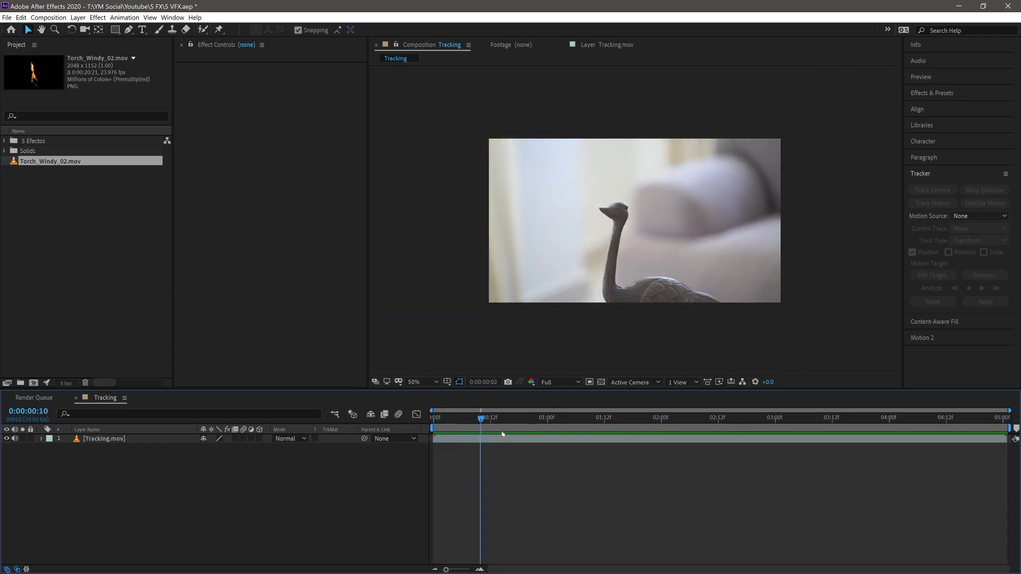
pyautogui.moveTo(707, 431); pyautogui.dragTo(434, 426)
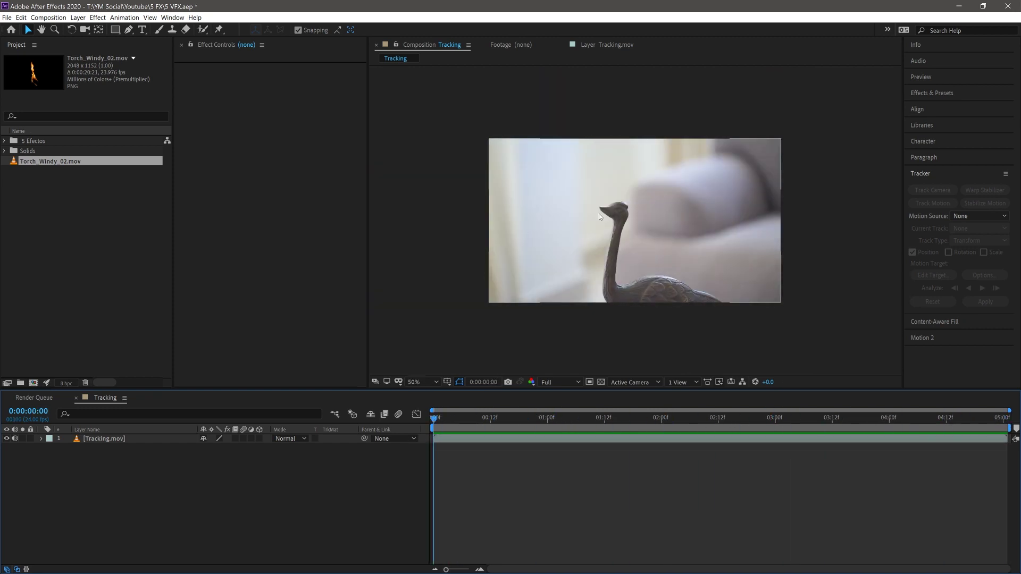
# - Zoom to 200% on the ostrich head, then select the Tracking.mov layer and open the Animation menu
pyautogui.press('.')
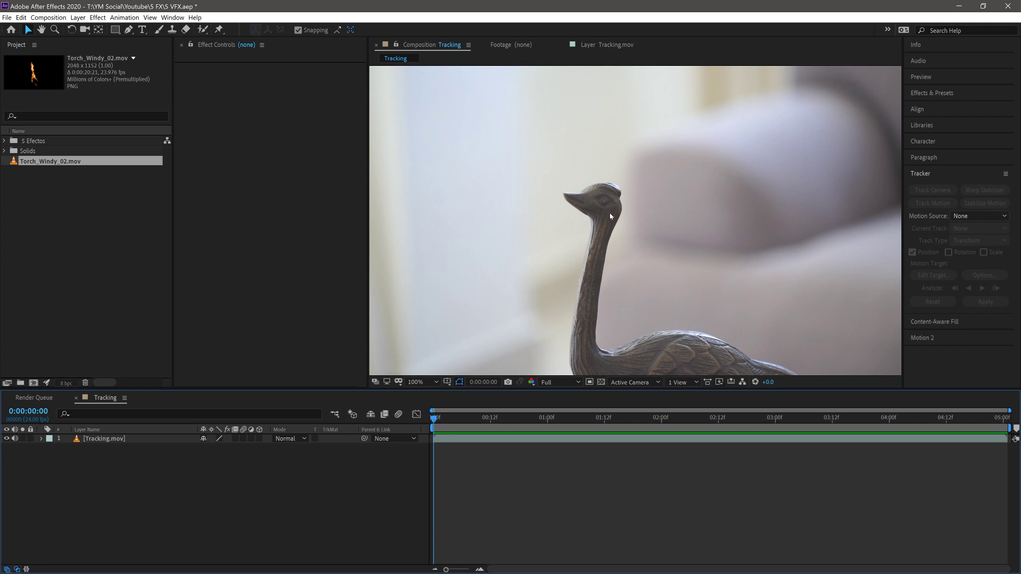
pyautogui.press('.')
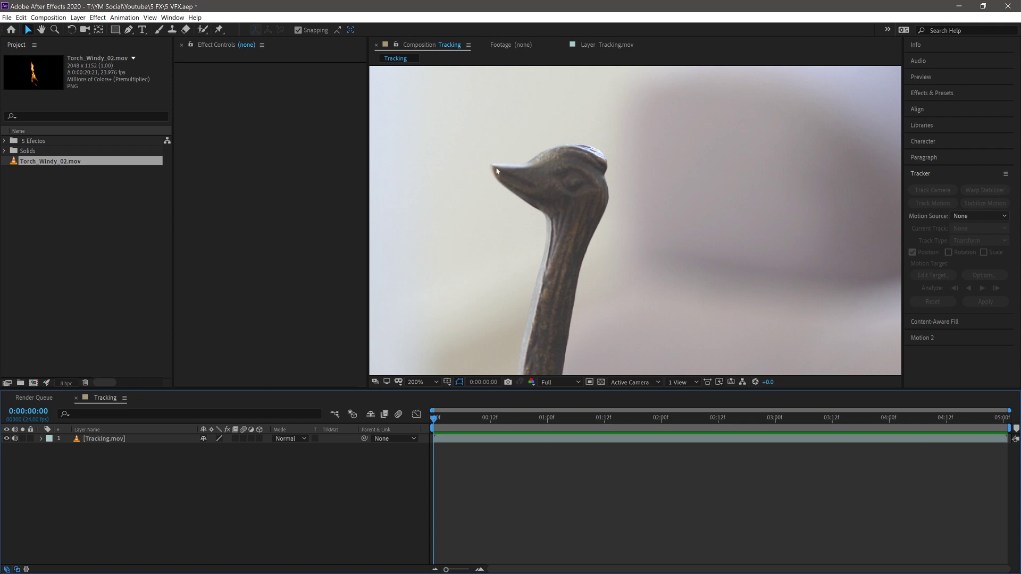
pyautogui.press(',')
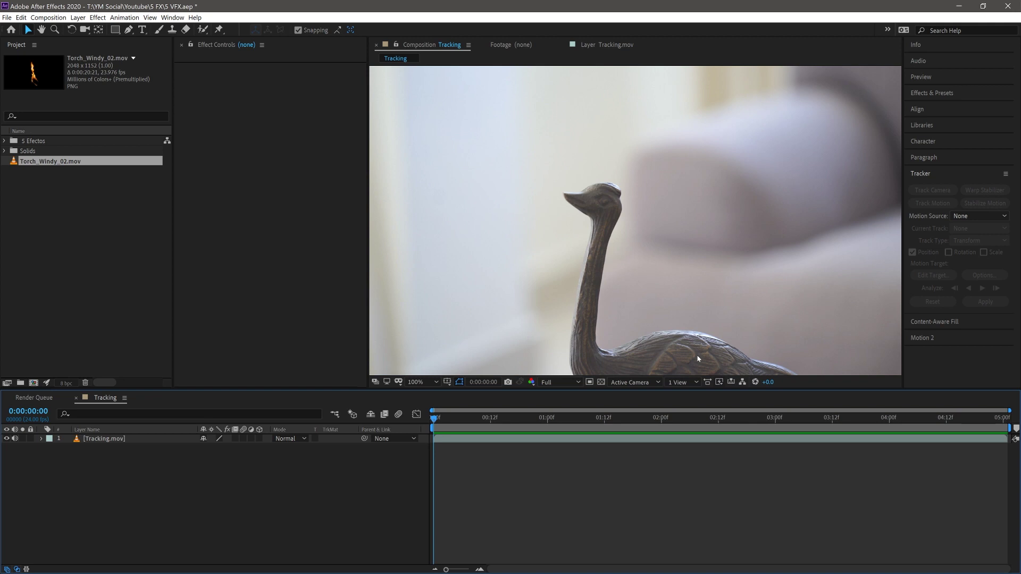
pyautogui.scroll(1, 769, 363)
pyautogui.scroll(1, 700, 362)
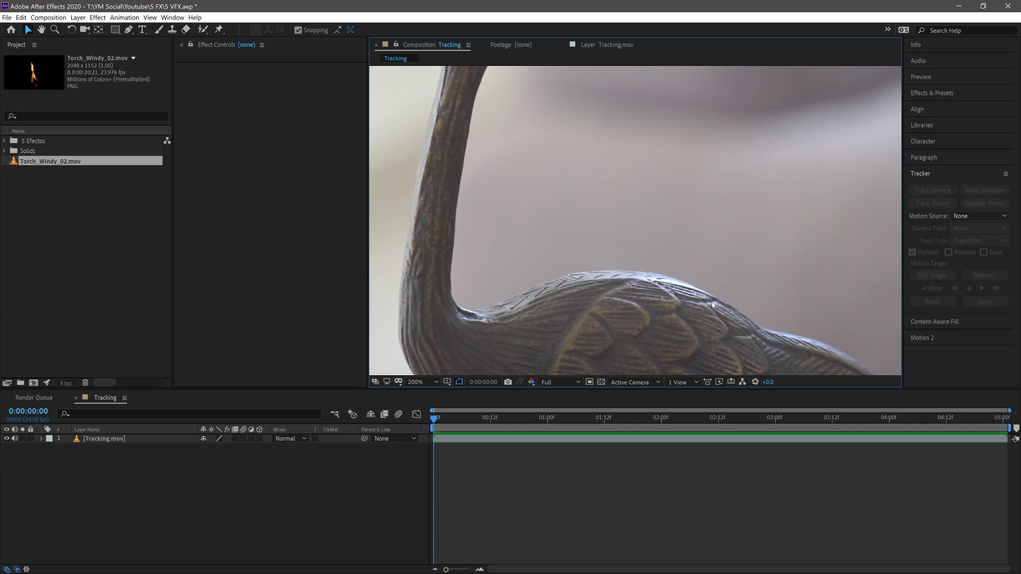
pyautogui.scroll(-2, 640, 288)
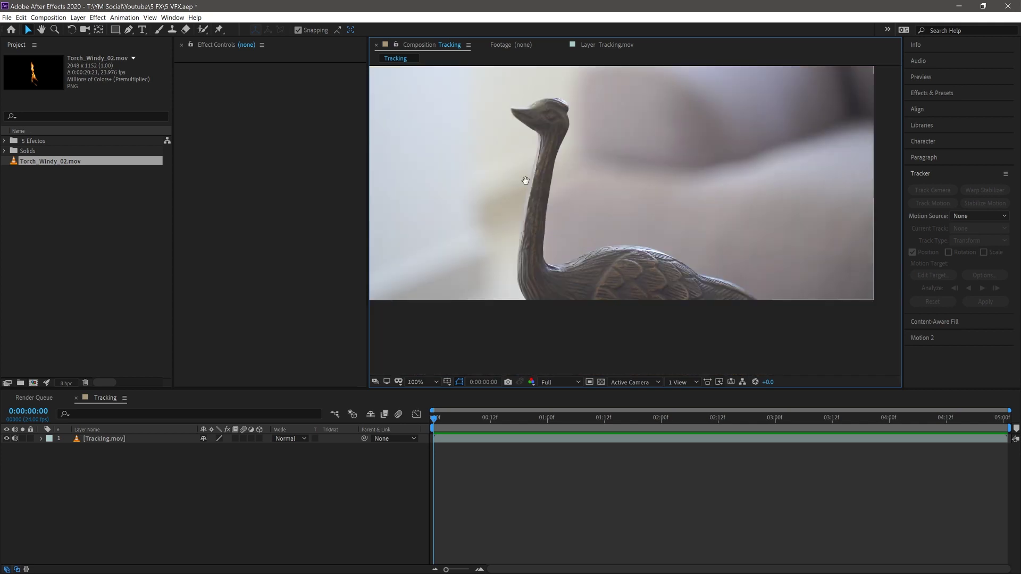
pyautogui.moveTo(525, 181); pyautogui.dragTo(569, 292)
pyautogui.scroll(1, 650, 205)
pyautogui.moveTo(545, 242); pyautogui.dragTo(613, 253)
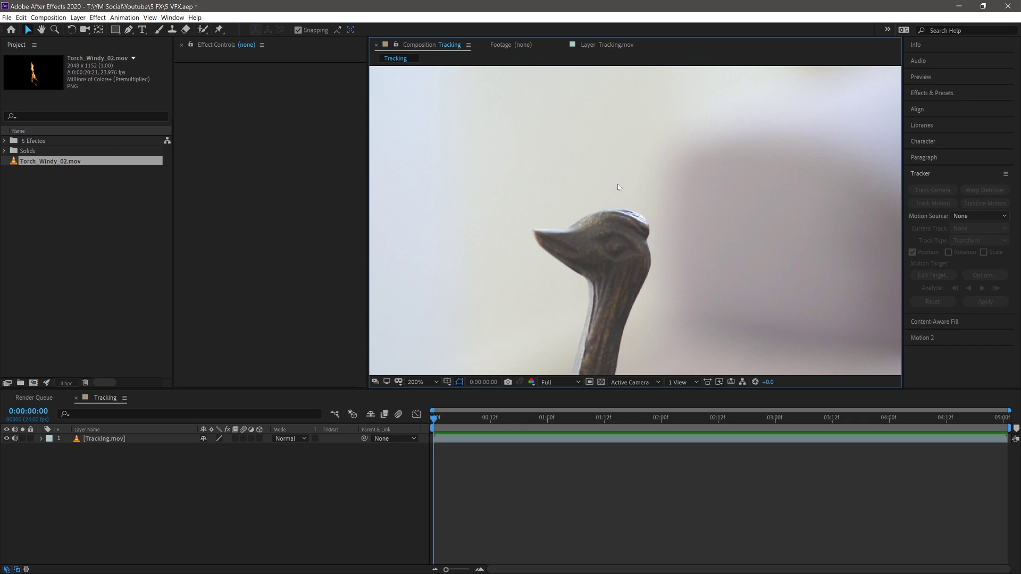
pyautogui.click(104, 441)
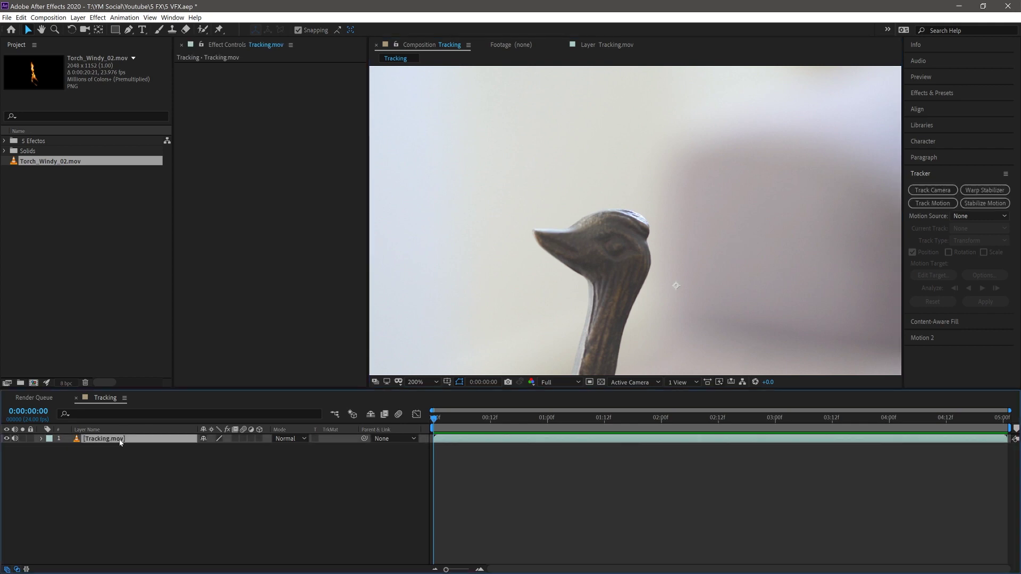
pyautogui.click(125, 18)
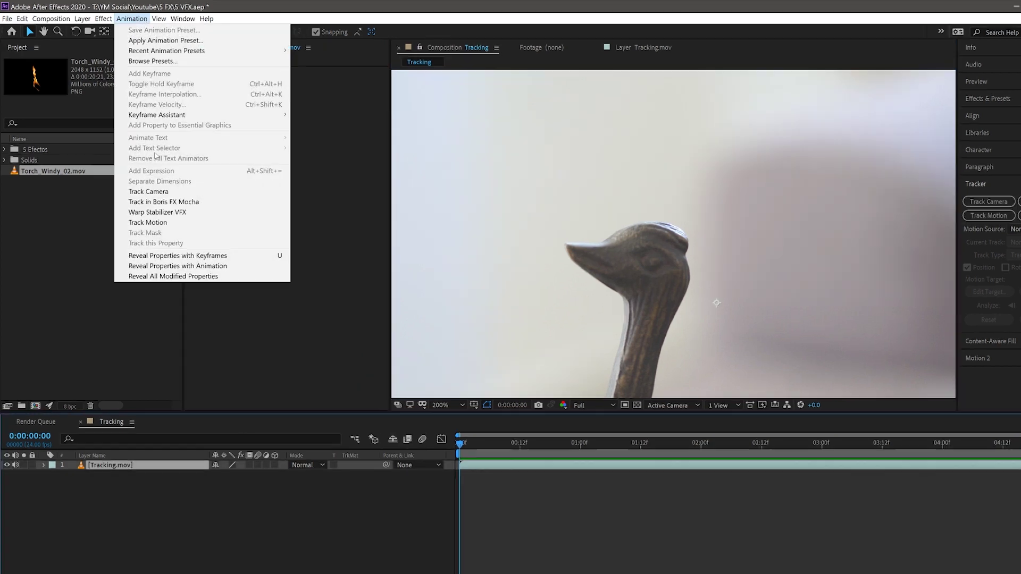
# - Start Track Motion, place an enlarged Track Point 1 on the beak tip, and analyze forward
pyautogui.click(233, 315)
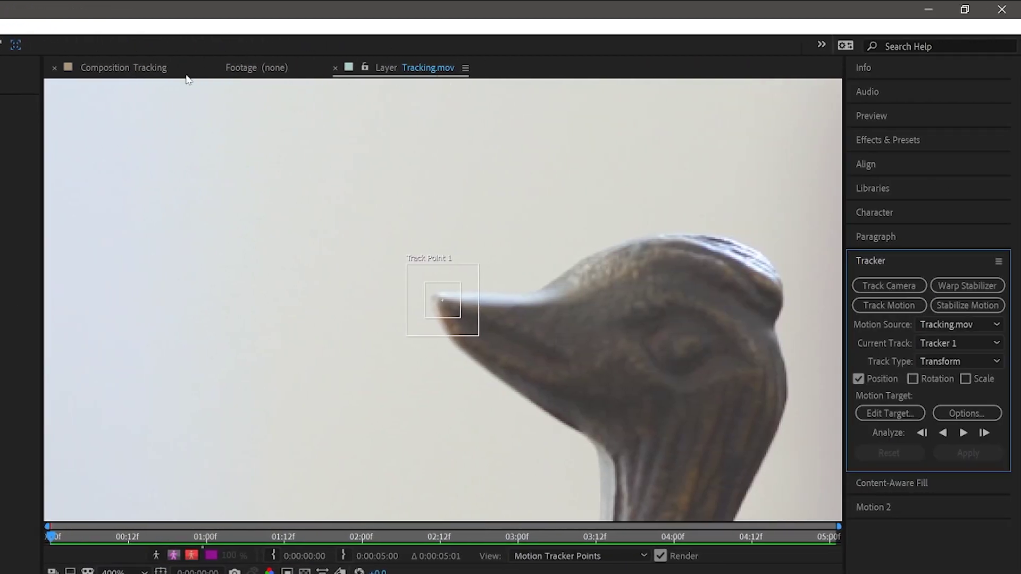
pyautogui.click(138, 68)
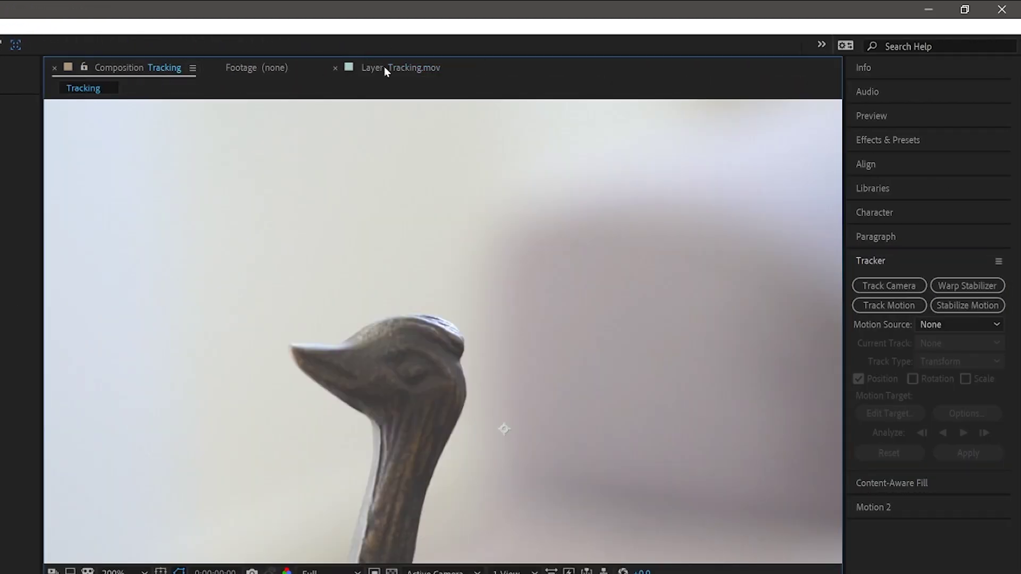
pyautogui.click(384, 65)
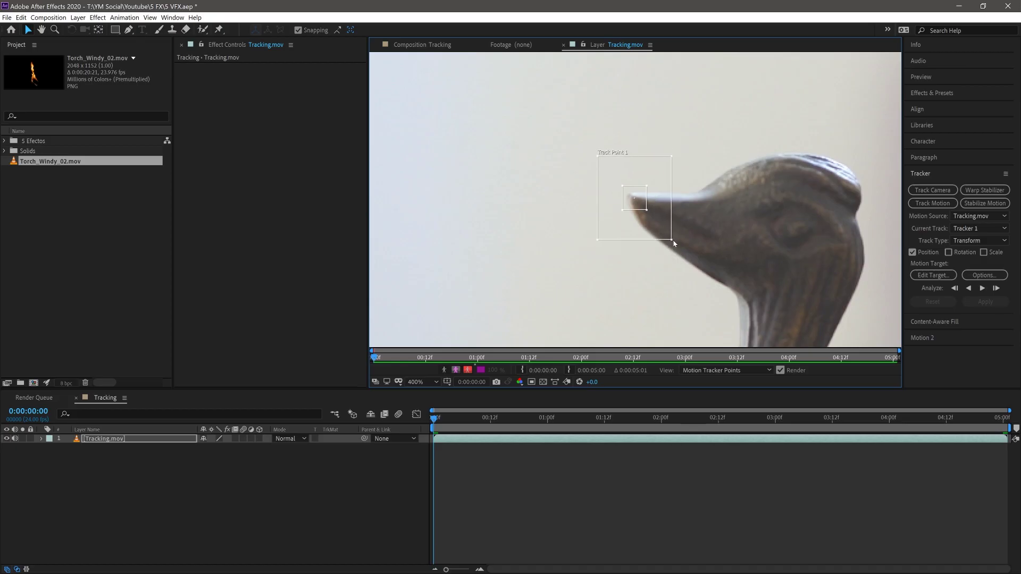
pyautogui.moveTo(673, 240); pyautogui.dragTo(700, 261)
pyautogui.moveTo(646, 211); pyautogui.dragTo(656, 221)
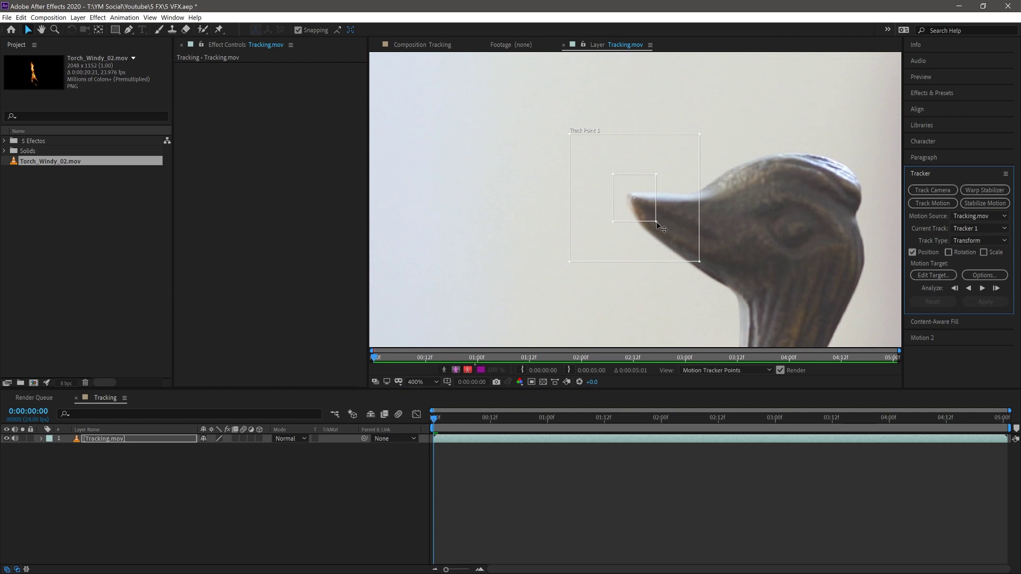
pyautogui.moveTo(635, 199); pyautogui.dragTo(634, 199)
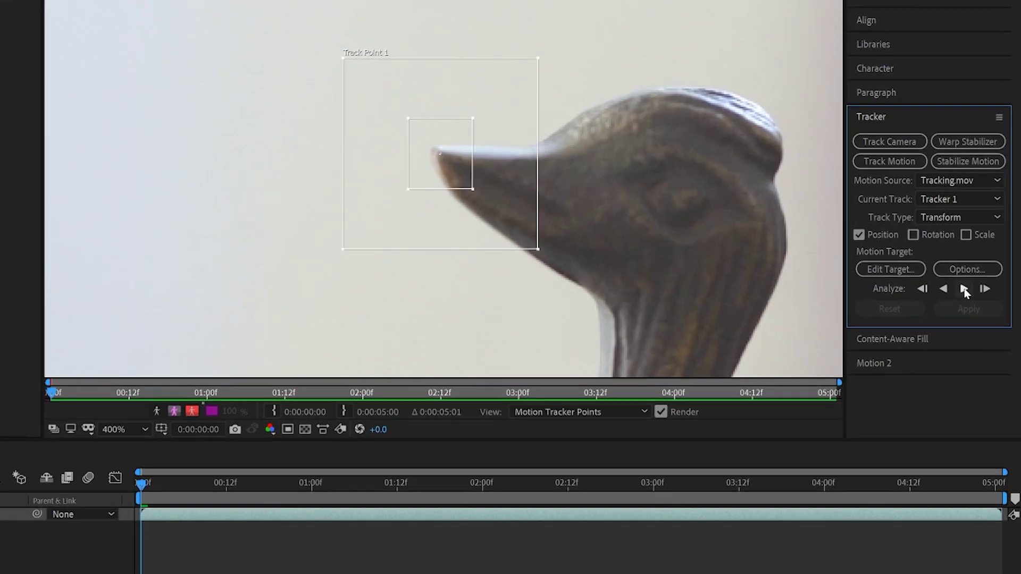
pyautogui.click(963, 290)
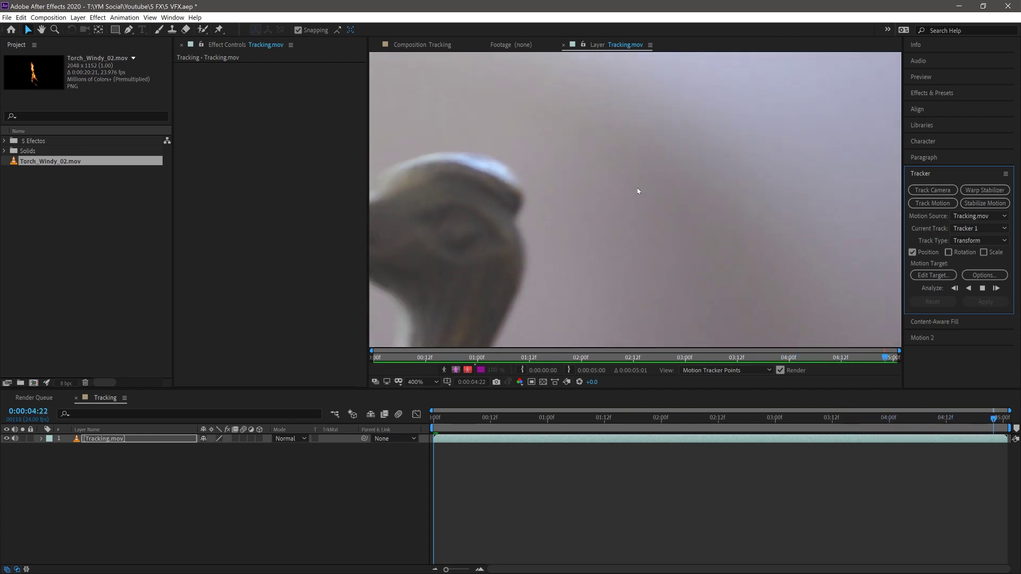
# - Scrub the analysed beak-tip track across the clip, then return to the first frame and deselect
pyautogui.scroll(-1, 637, 187)
pyautogui.scroll(-1, 677, 226)
pyautogui.moveTo(1001, 423)
pyautogui.mouseDown()
pyautogui.moveTo(561, 420)
pyautogui.moveTo(694, 421)
pyautogui.mouseUp()
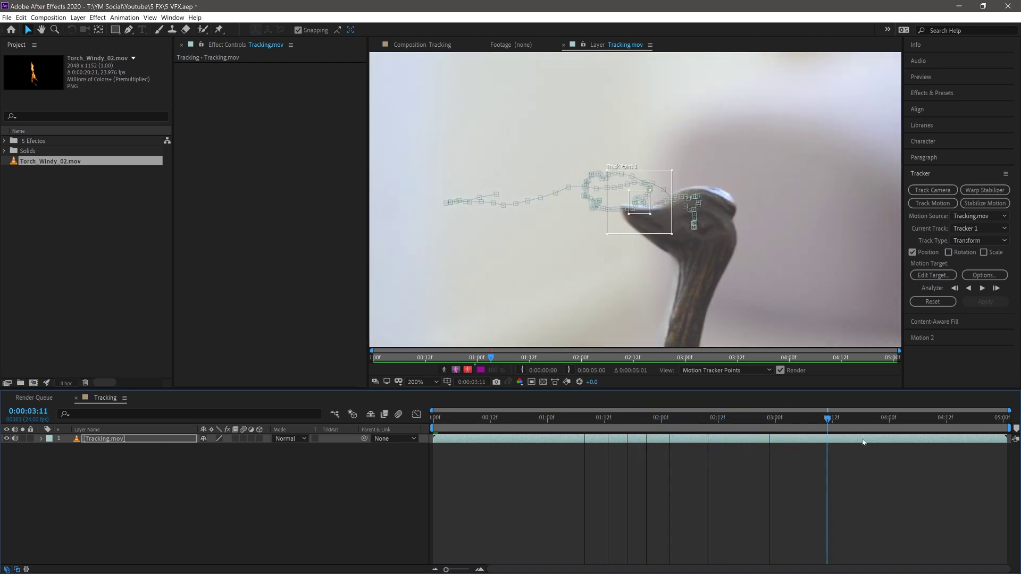
pyautogui.moveTo(703, 429); pyautogui.dragTo(960, 421)
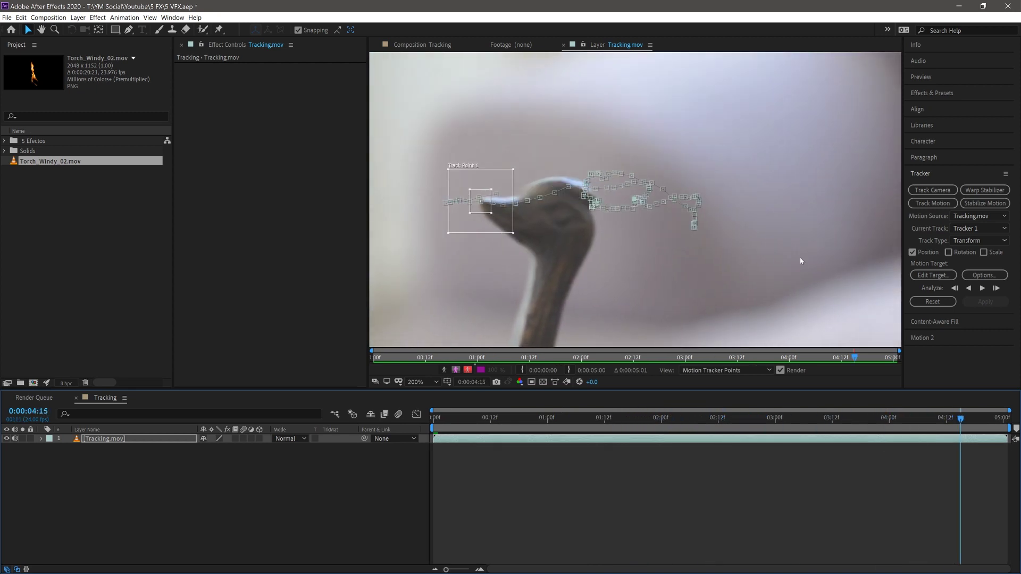
pyautogui.press('Home')
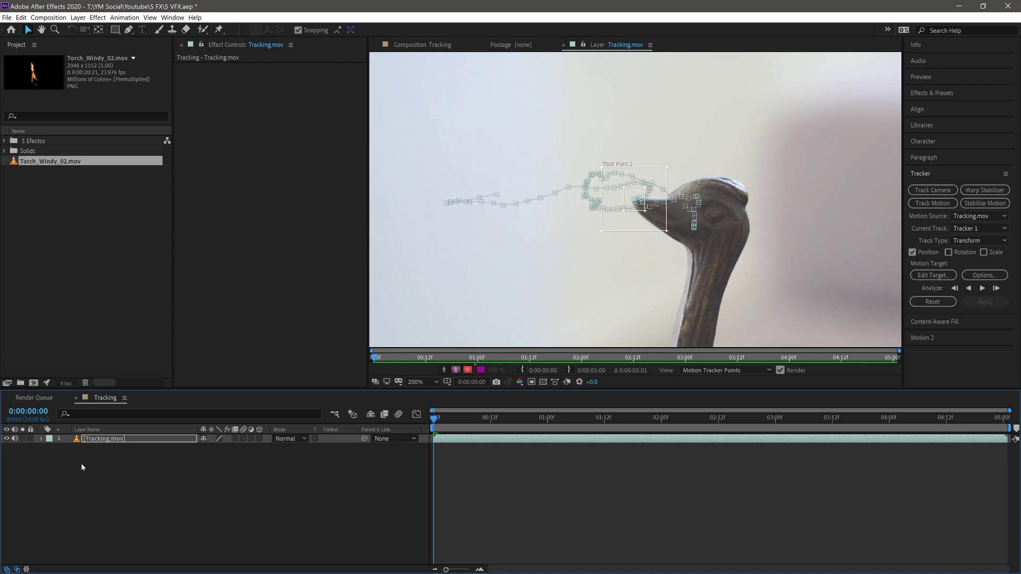
pyautogui.click(236, 485)
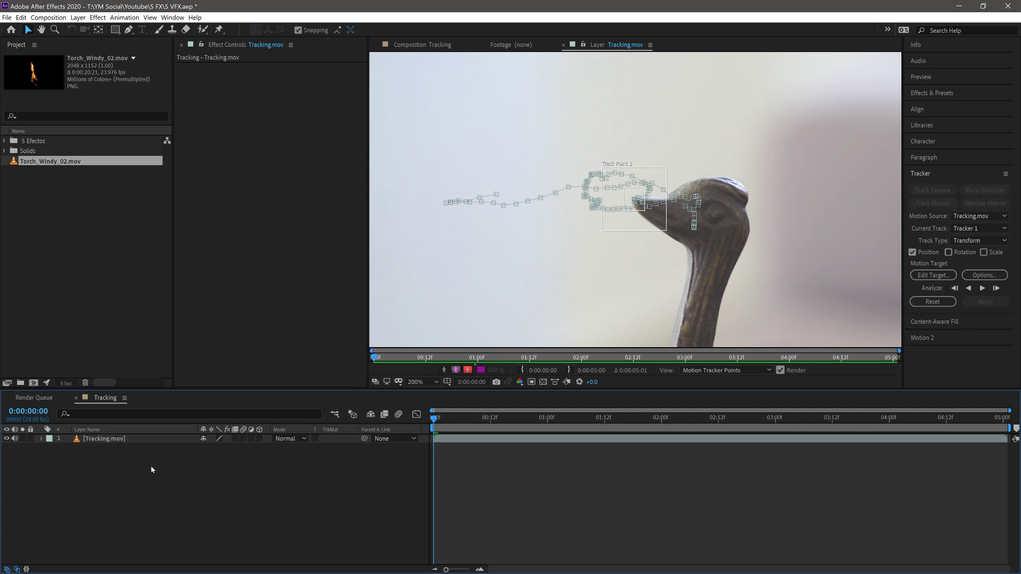
# - Add a new null object layer named Destino
pyautogui.rightClick(152, 467)
pyautogui.moveTo(176, 472)
pyautogui.click(326, 422)
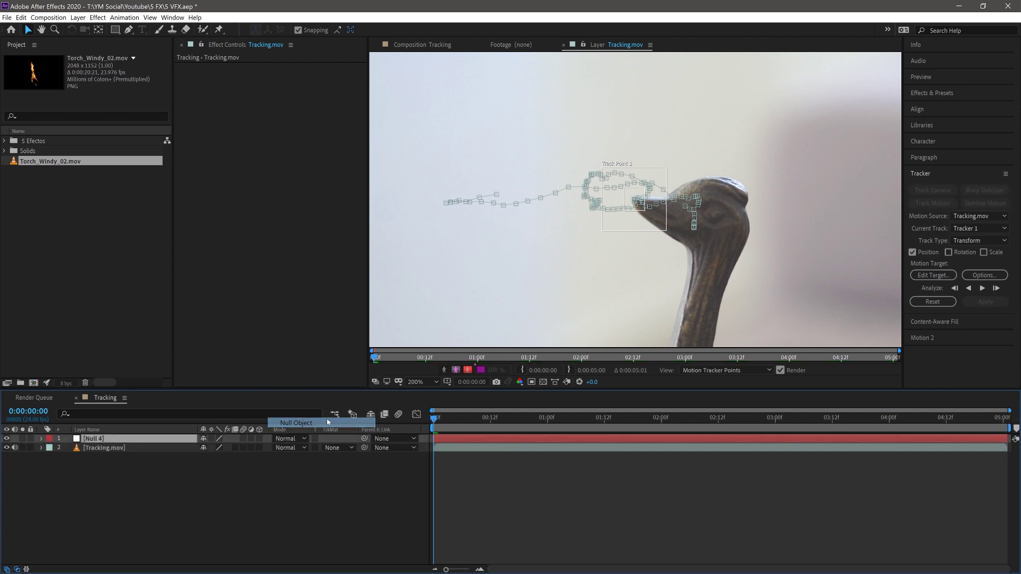
pyautogui.write('Destino')
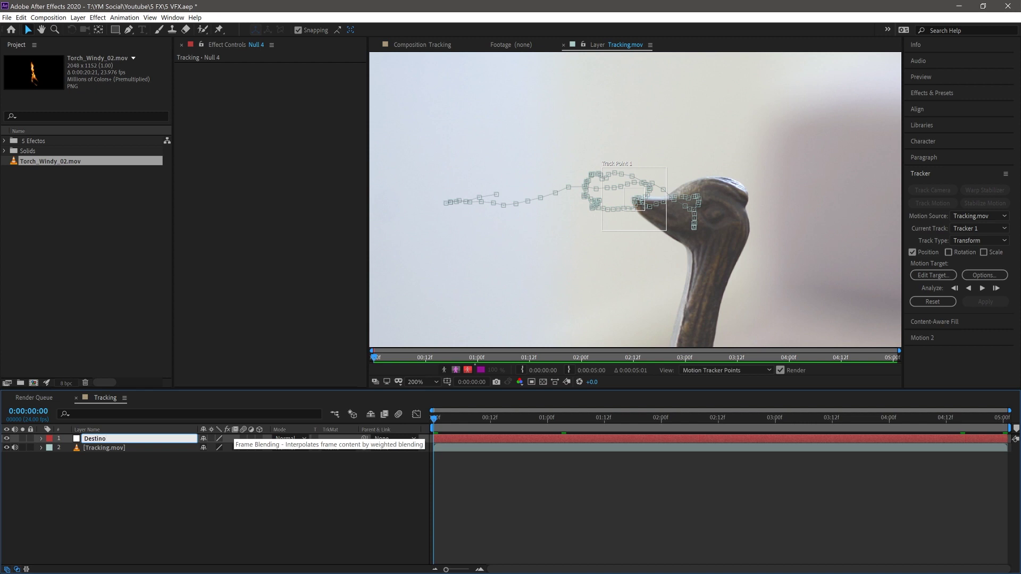
pyautogui.press('Return')
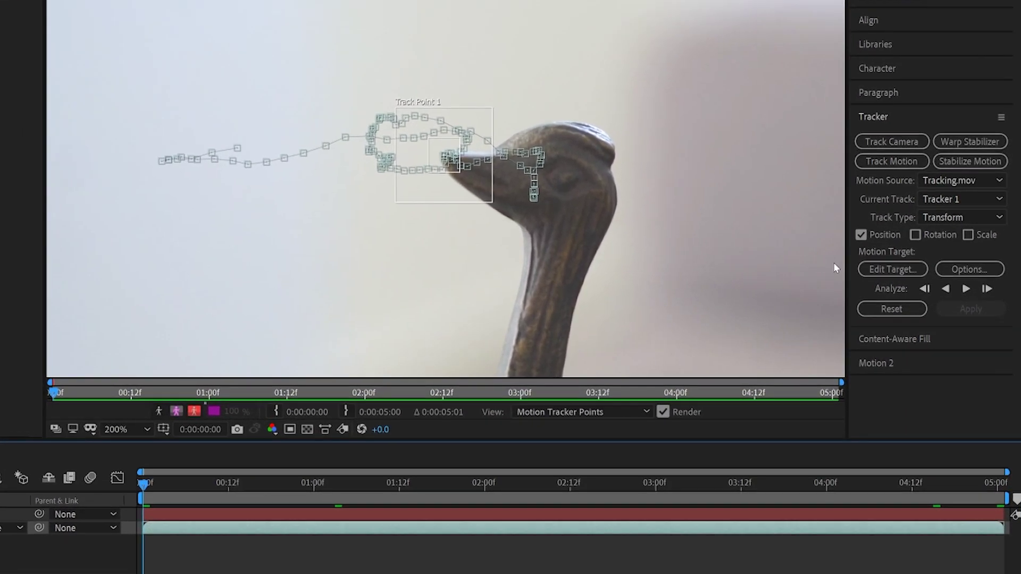
# - Set Destino as the motion target and apply the track in X and Y
pyautogui.click(889, 268)
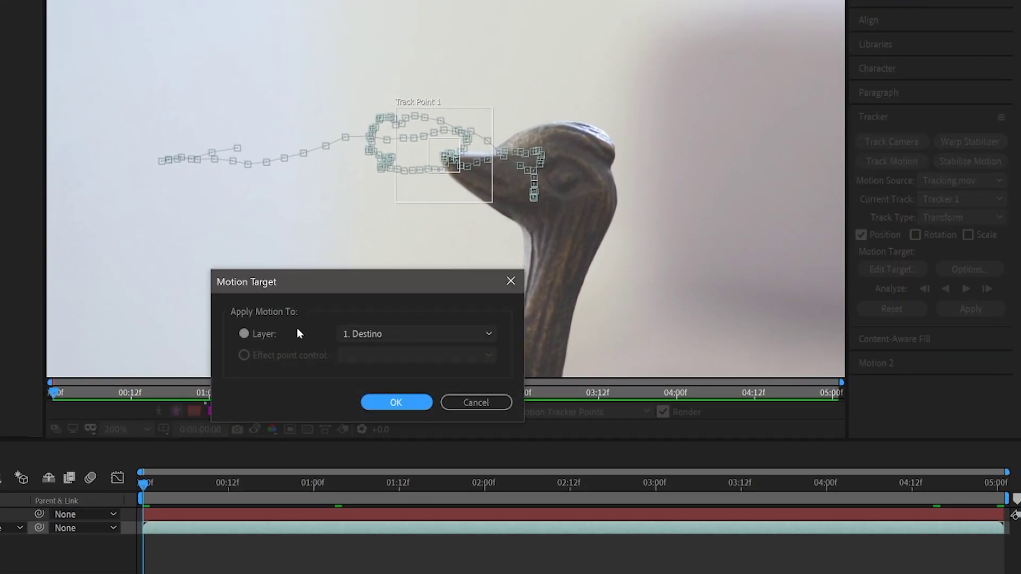
pyautogui.click(415, 340)
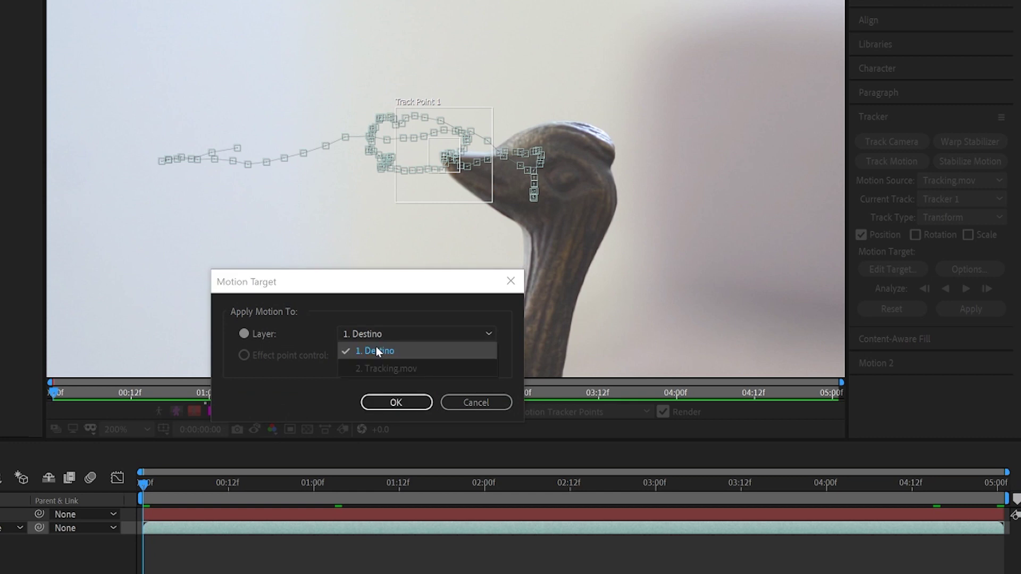
pyautogui.click(375, 348)
pyautogui.click(395, 402)
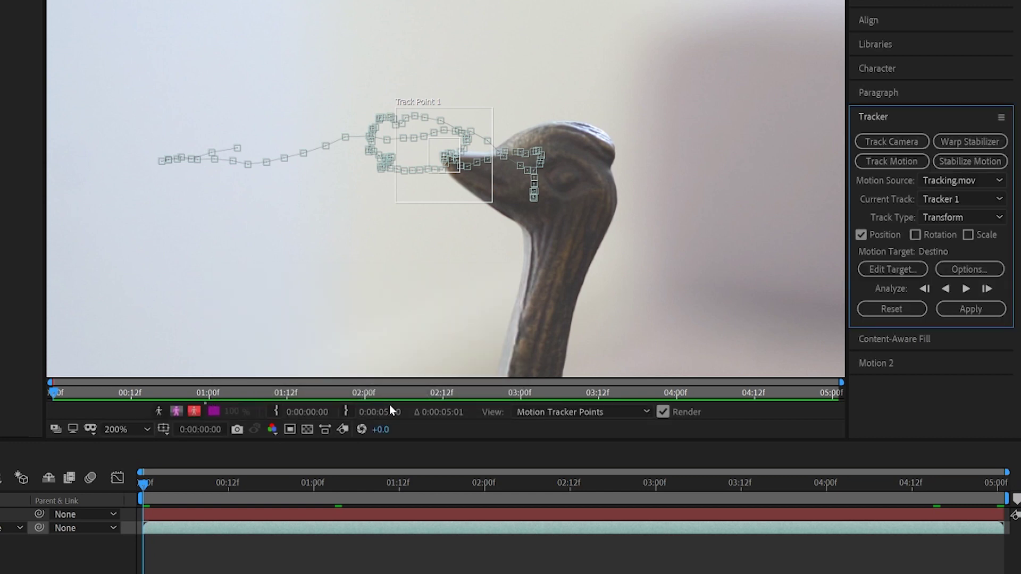
pyautogui.click(964, 310)
pyautogui.click(346, 342)
pyautogui.click(319, 356)
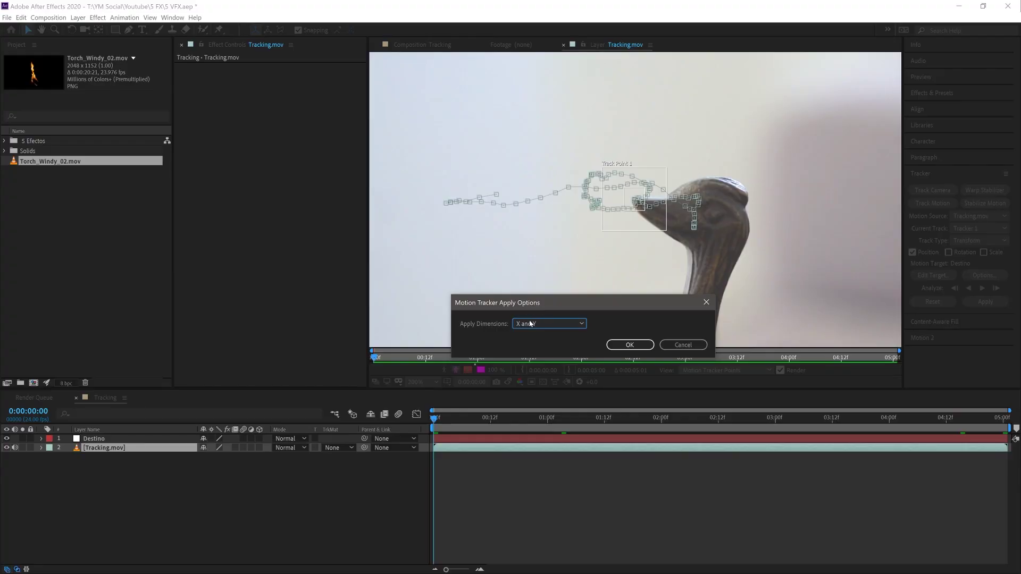
pyautogui.click(629, 345)
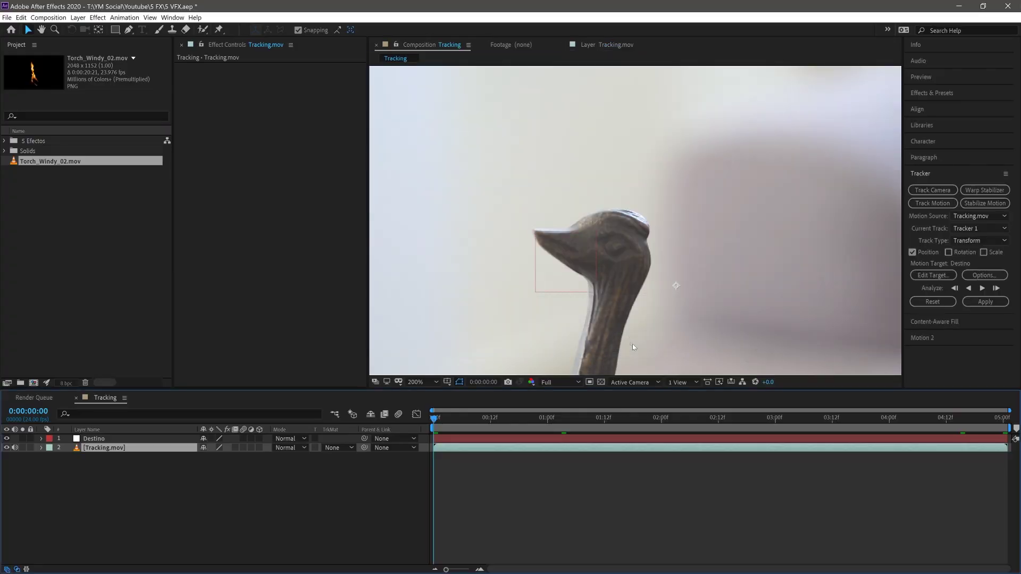
# - Select Destino and add Torch_Windy_02.mov as the top layer of the Tracking comp
pyautogui.moveTo(443, 420); pyautogui.dragTo(458, 420)
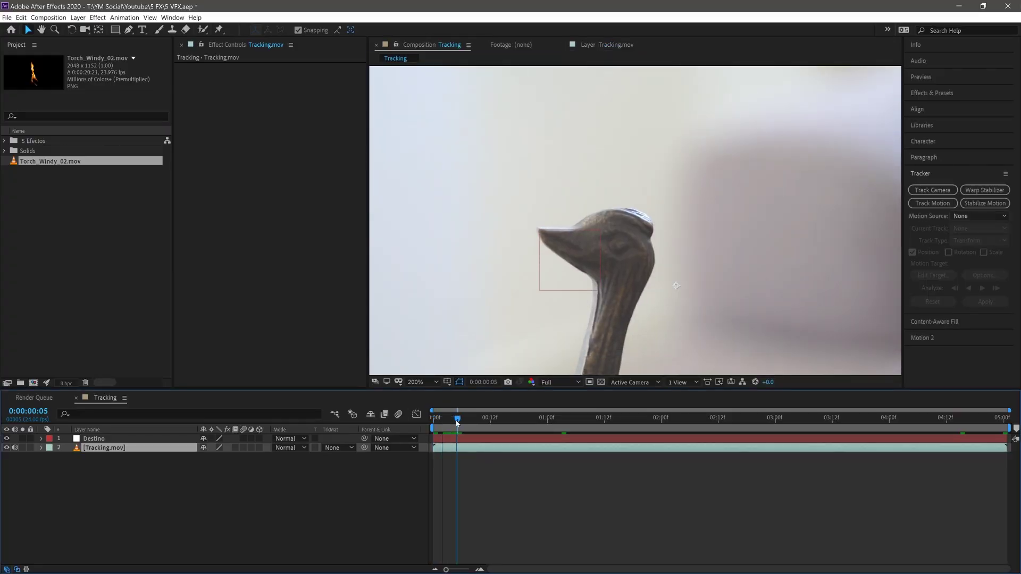
pyautogui.click(97, 439)
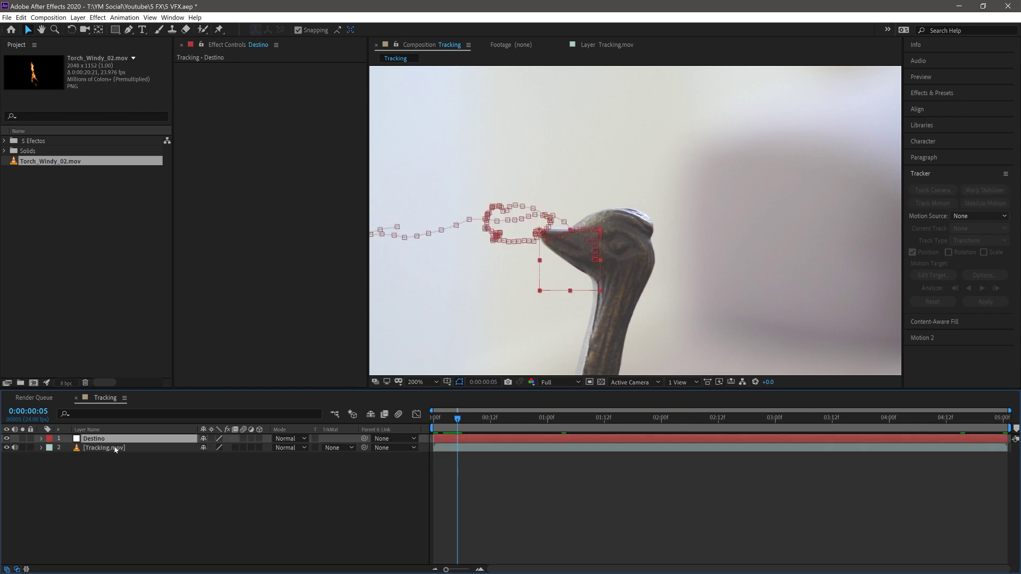
pyautogui.moveTo(415, 228); pyautogui.dragTo(524, 226)
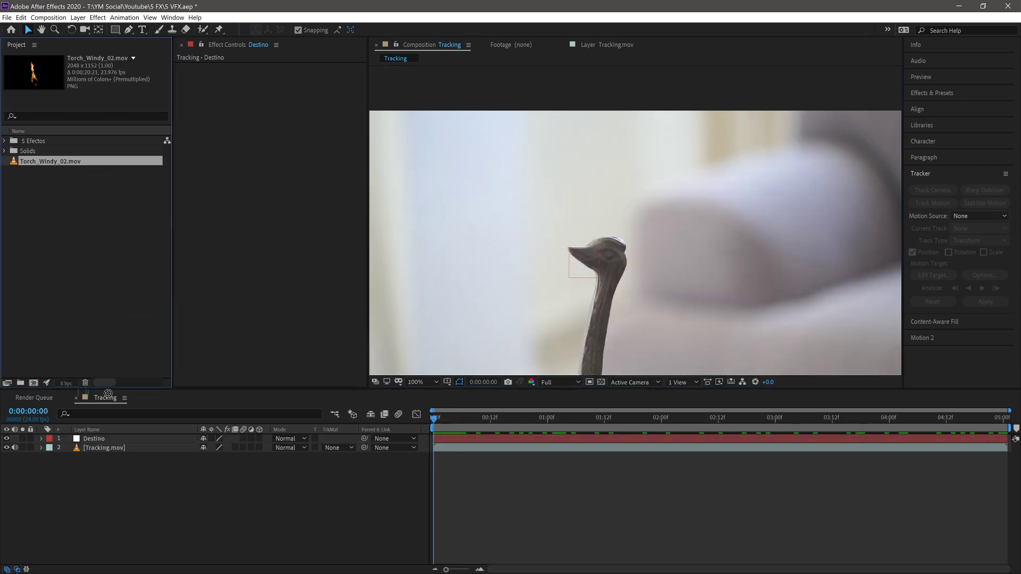
pyautogui.moveTo(41, 162); pyautogui.dragTo(110, 438)
pyautogui.moveTo(449, 417)
pyautogui.mouseDown()
pyautogui.moveTo(812, 432)
pyautogui.moveTo(428, 438)
pyautogui.mouseUp()
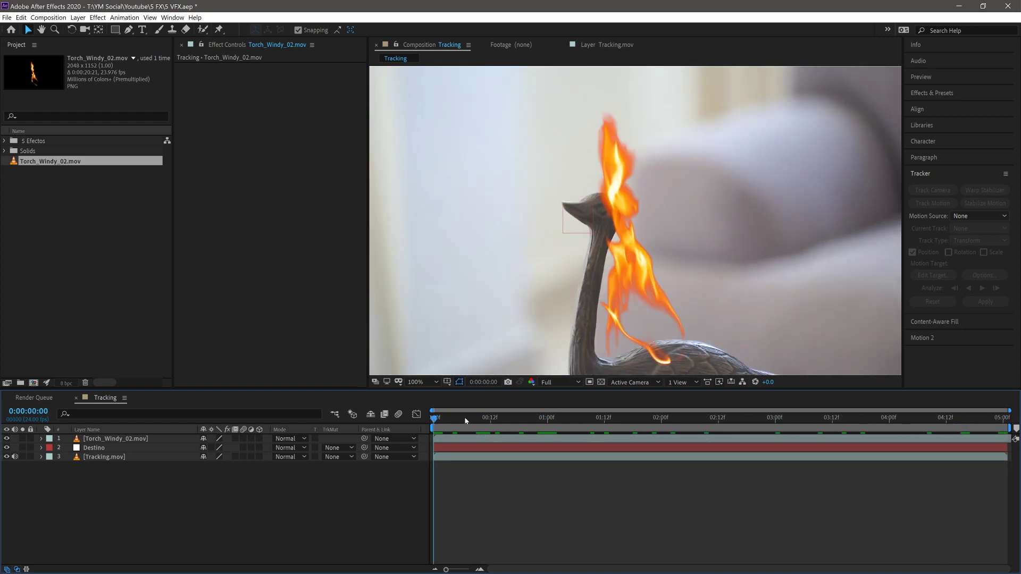
# - Scale the fire layer down to 58%
pyautogui.scroll(-2, 674, 263)
pyautogui.moveTo(445, 420); pyautogui.dragTo(590, 419)
pyautogui.press('Home')
pyautogui.scroll(2, 659, 224)
pyautogui.click(131, 438)
pyautogui.press('s')
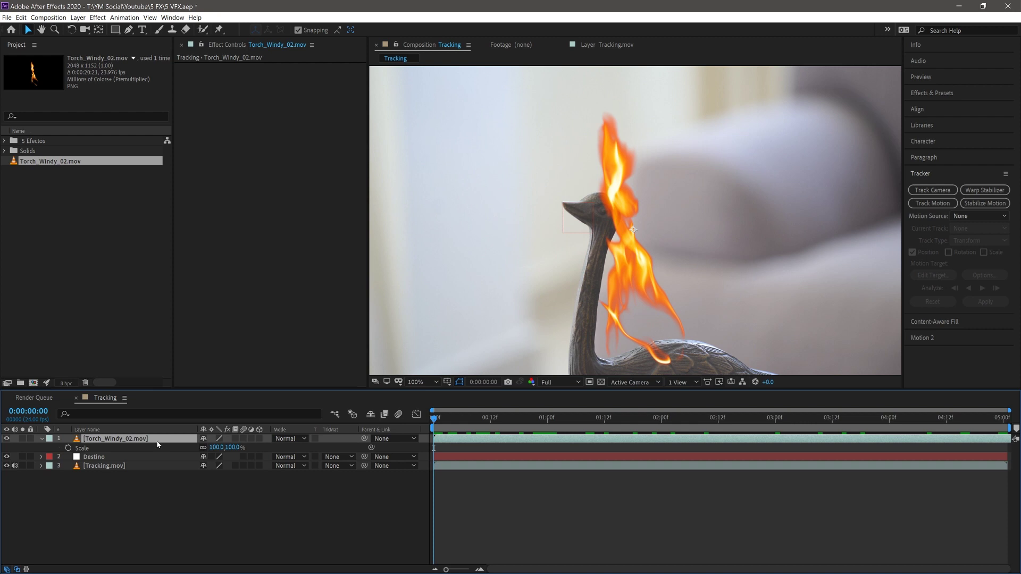
pyautogui.press('s')
pyautogui.press('s')
pyautogui.moveTo(215, 448)
pyautogui.mouseDown()
pyautogui.moveTo(181, 448)
pyautogui.moveTo(250, 448)
pyautogui.mouseUp()
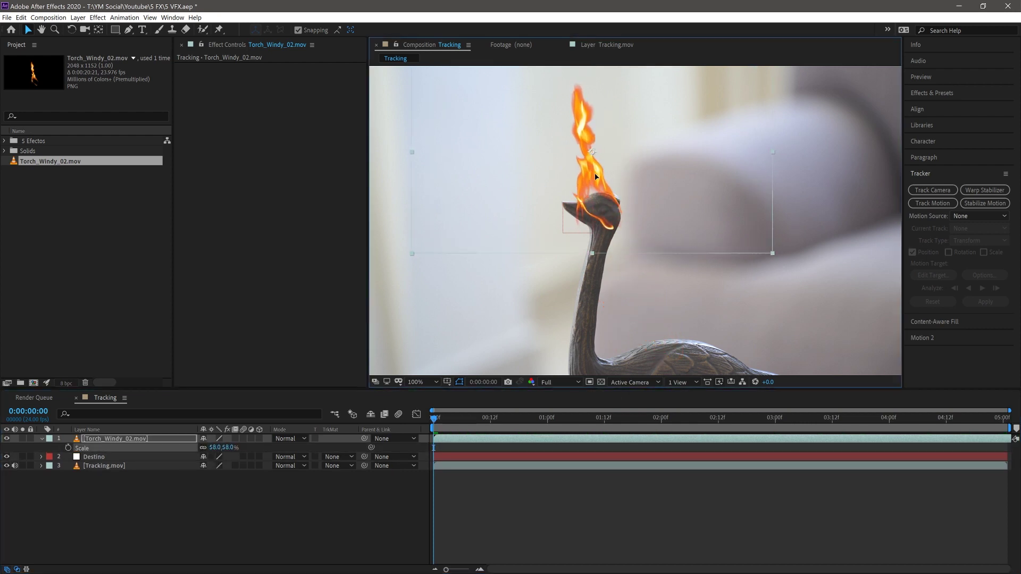
# - Set the fire layer's blending mode to Screen and parent it to Destino
pyautogui.click(294, 439)
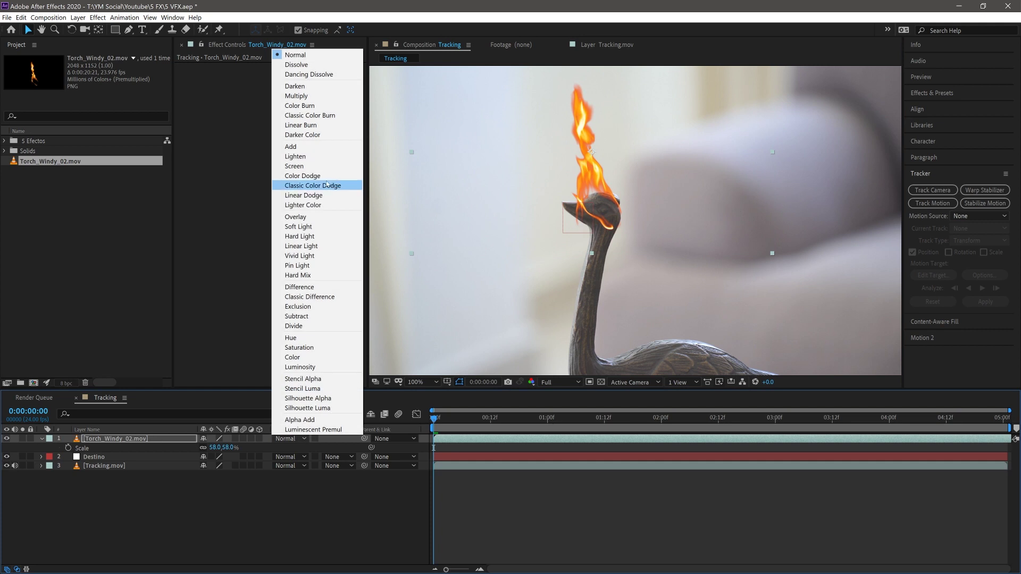
pyautogui.click(301, 167)
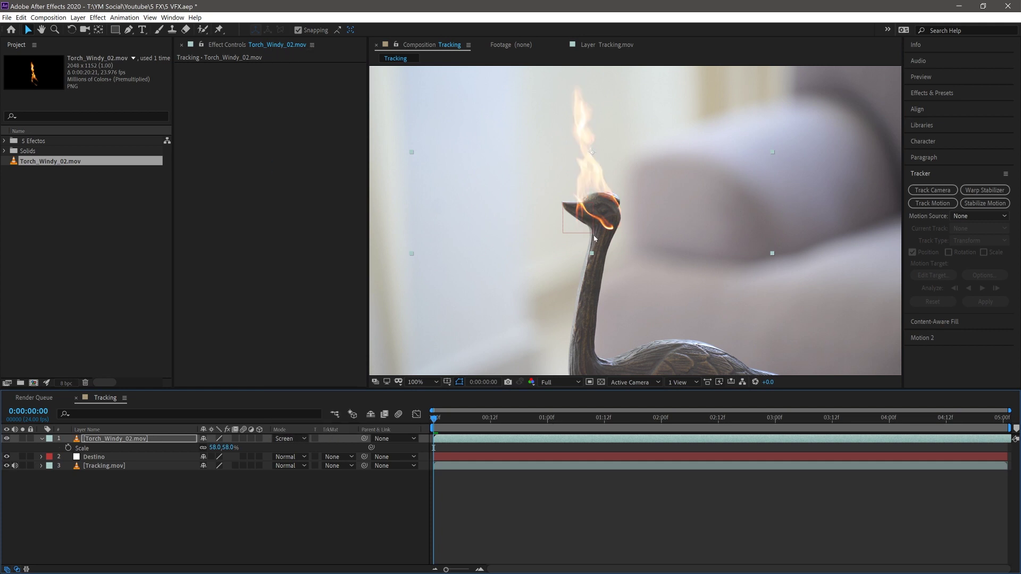
pyautogui.press('space')
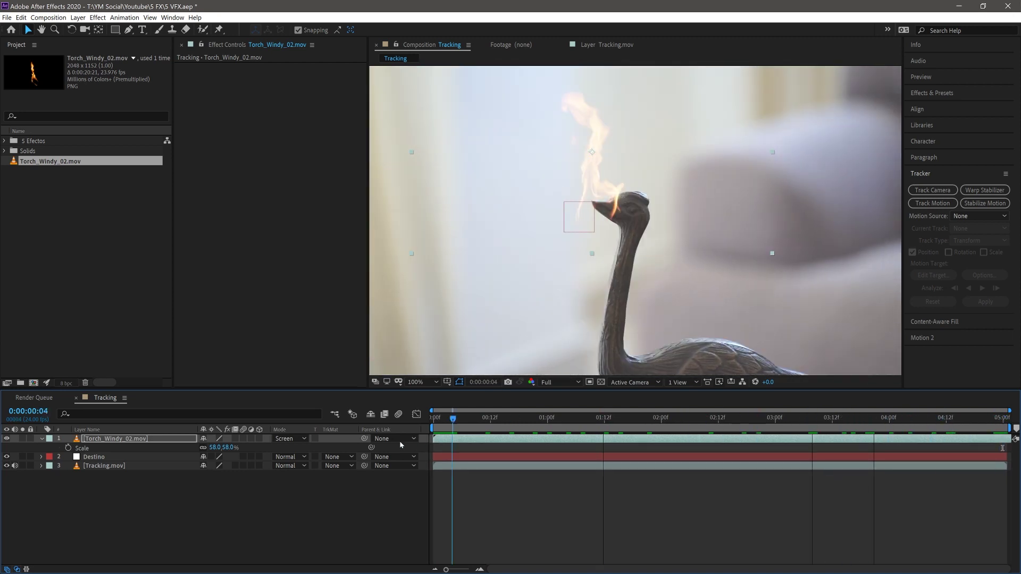
pyautogui.press('space')
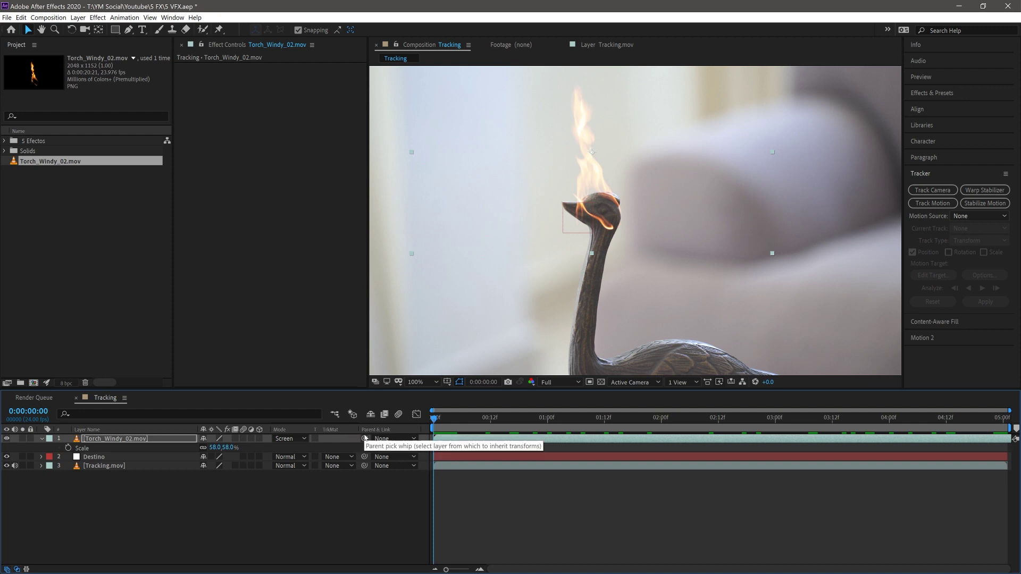
pyautogui.moveTo(365, 438); pyautogui.dragTo(96, 457)
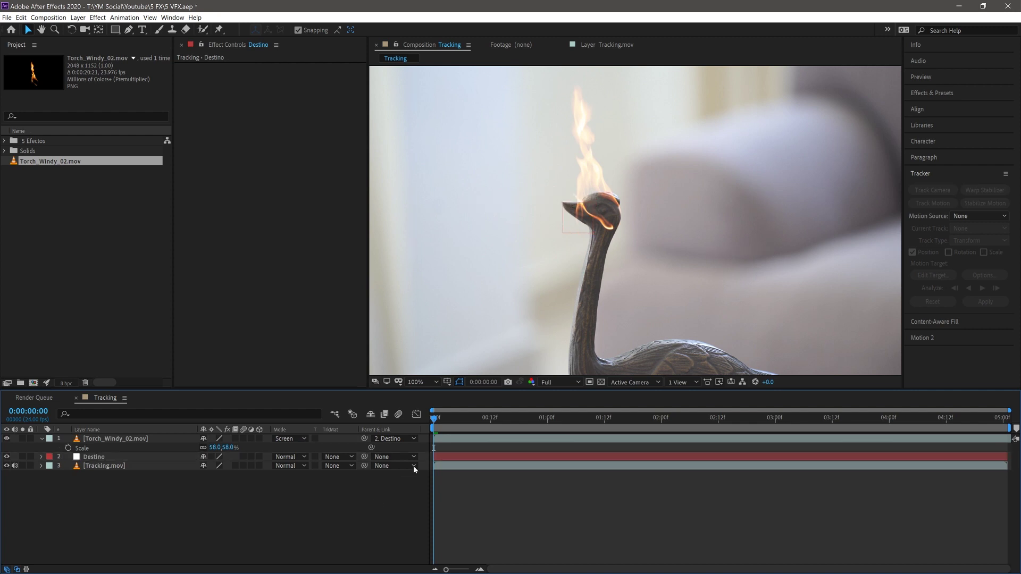
pyautogui.moveTo(433, 420); pyautogui.dragTo(639, 441)
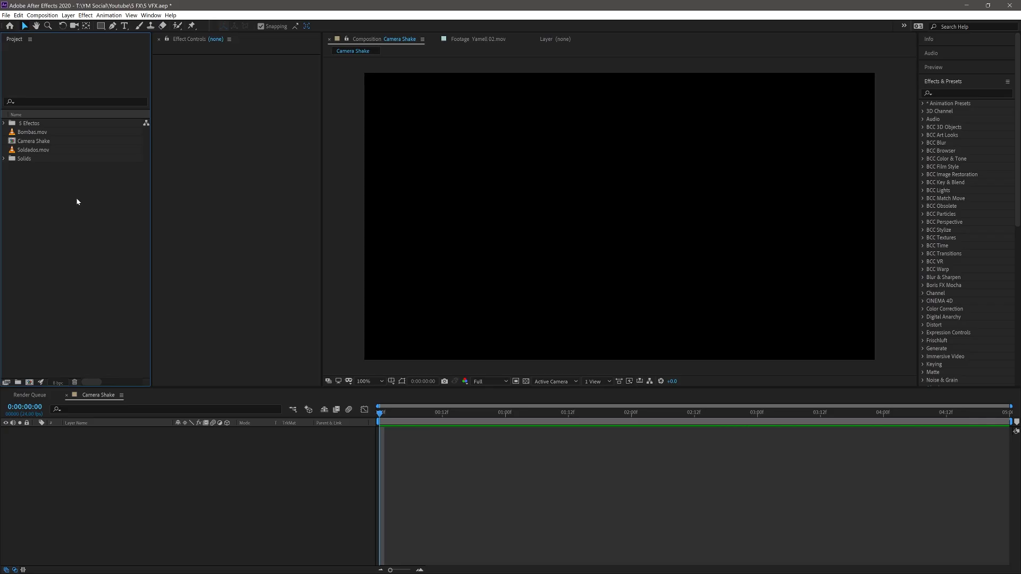
# - Add Soldados.mov to the Camera Shake timeline and preview the corridor footage
pyautogui.click(40, 150)
pyautogui.click(37, 132)
pyautogui.click(37, 150)
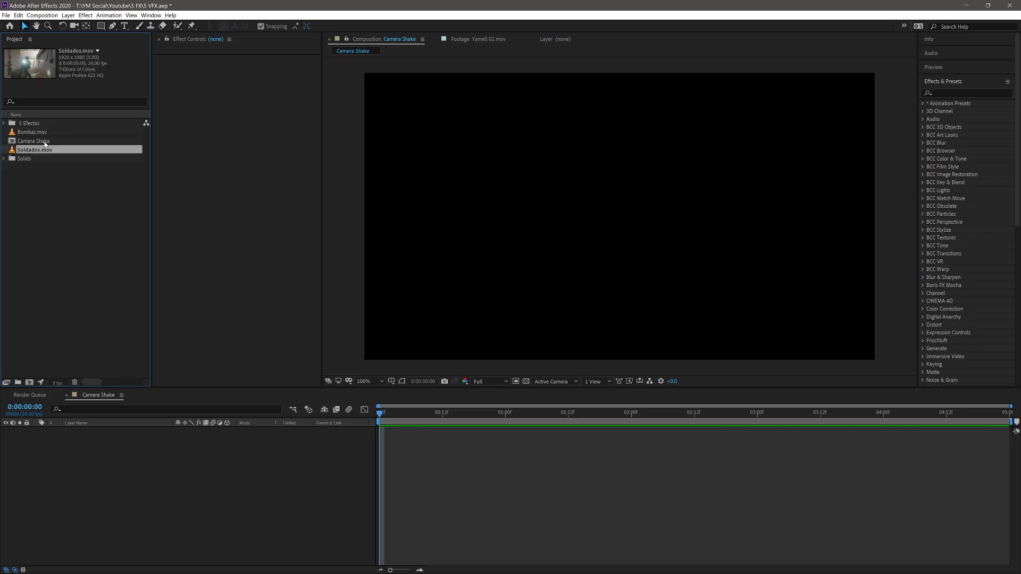
pyautogui.click(29, 133)
pyautogui.click(28, 150)
pyautogui.moveTo(103, 260); pyautogui.dragTo(114, 448)
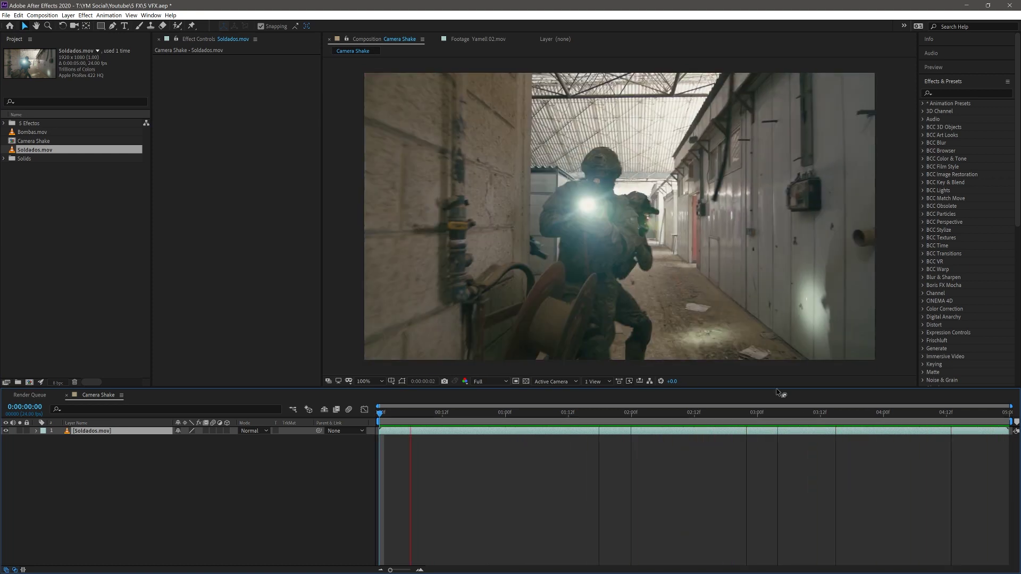
pyautogui.press('space')
pyautogui.press('space')
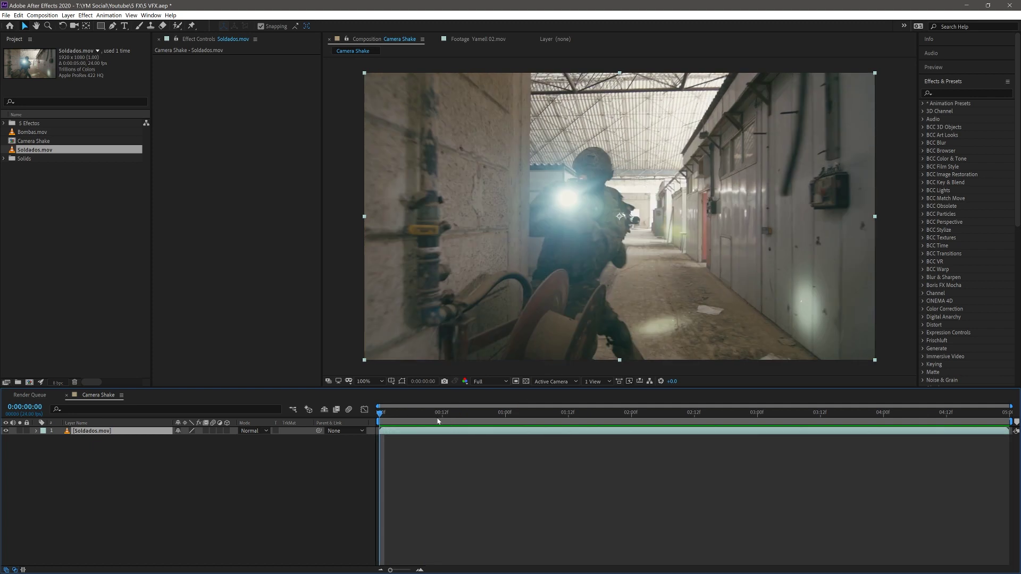
pyautogui.press('space')
pyautogui.press('space')
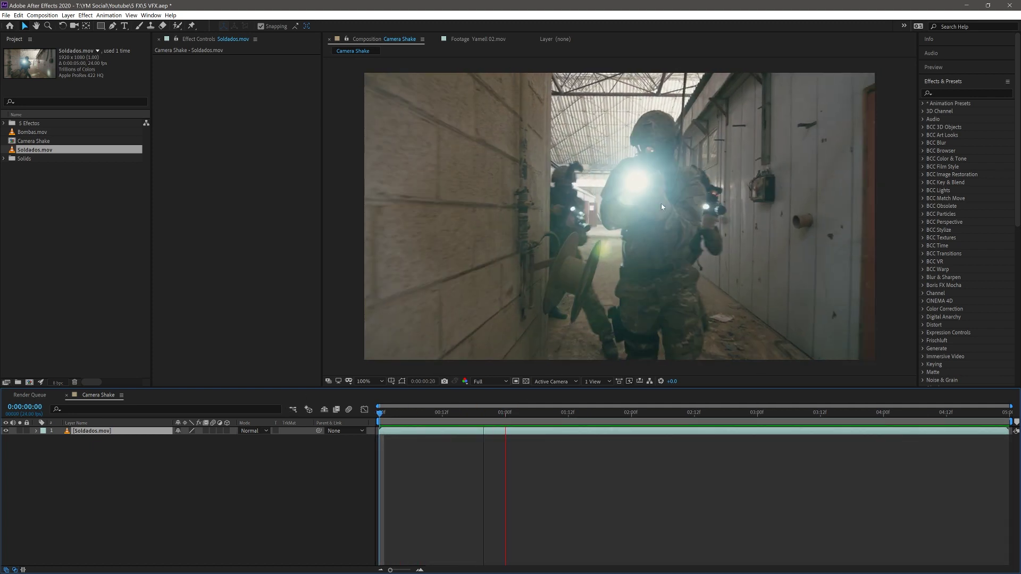
pyautogui.press('space')
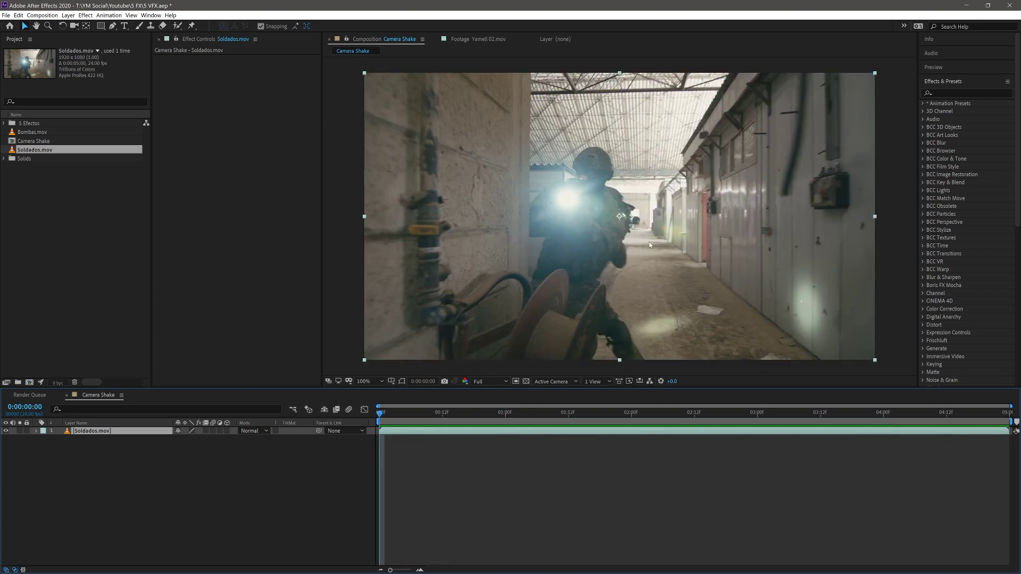
pyautogui.press('space')
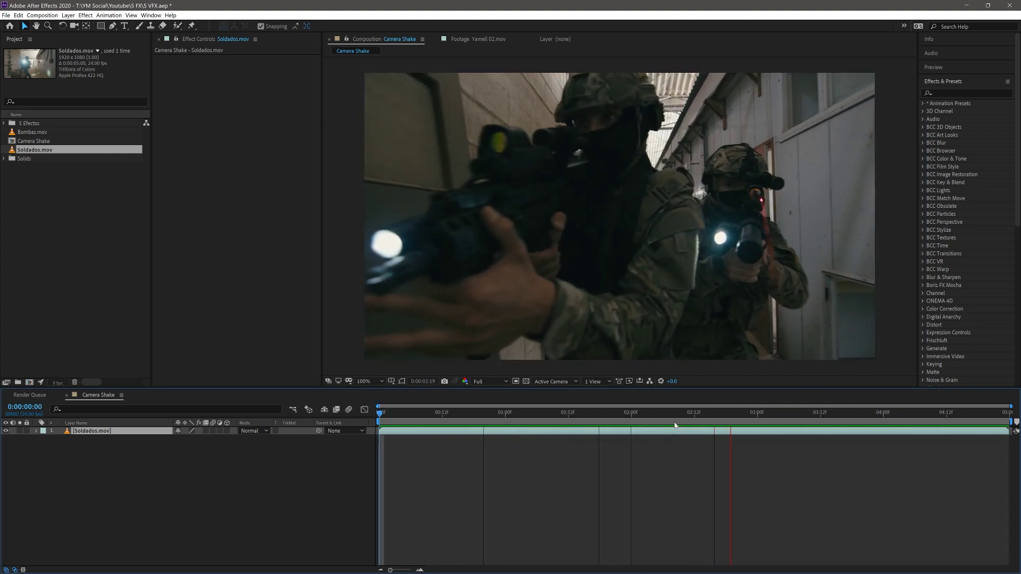
pyautogui.press('space')
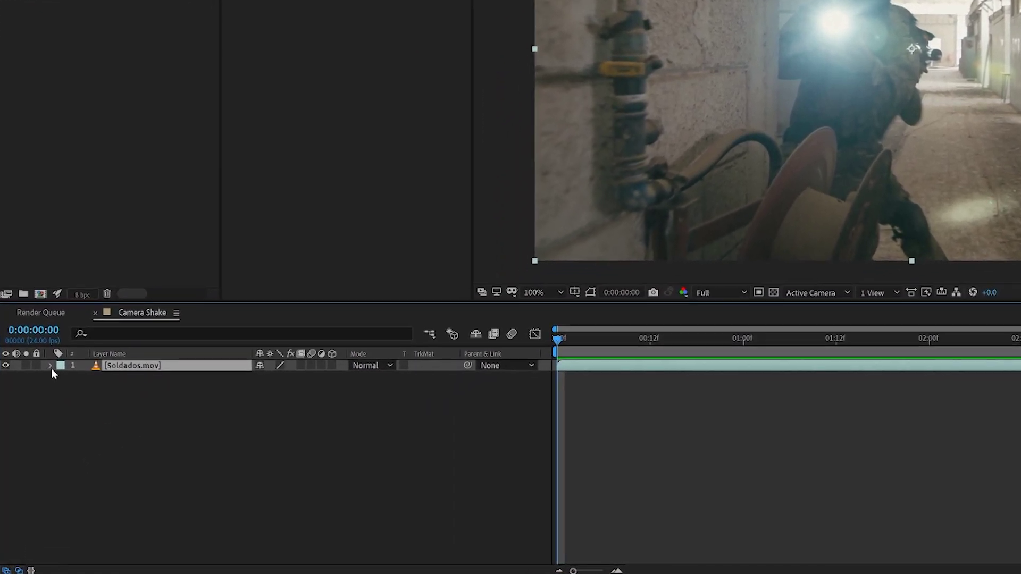
# - Reveal Soldados.mov's Position and test-move the footage before returning it to centre
pyautogui.click(35, 431)
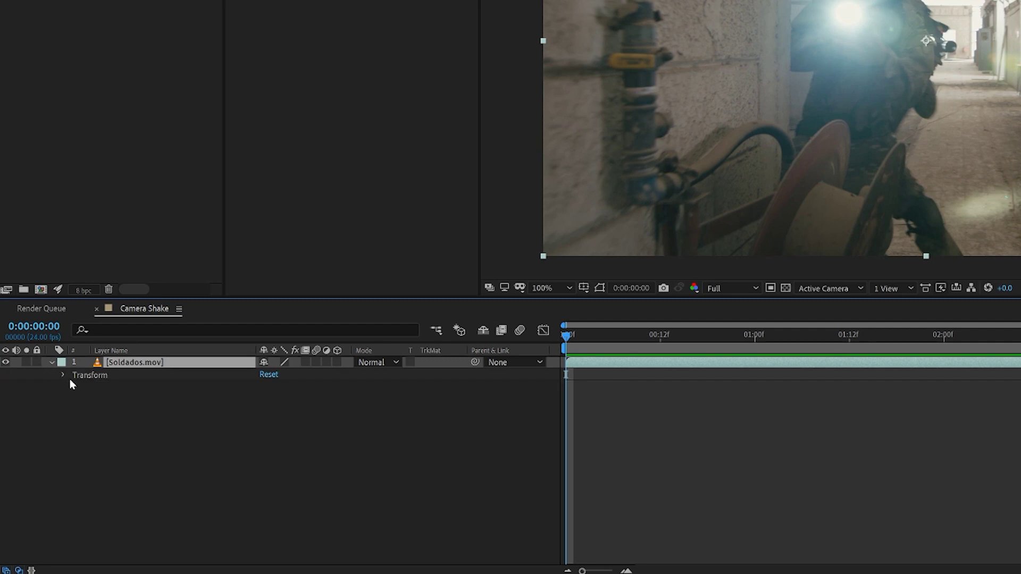
pyautogui.click(64, 375)
pyautogui.click(109, 398)
pyautogui.press('Return')
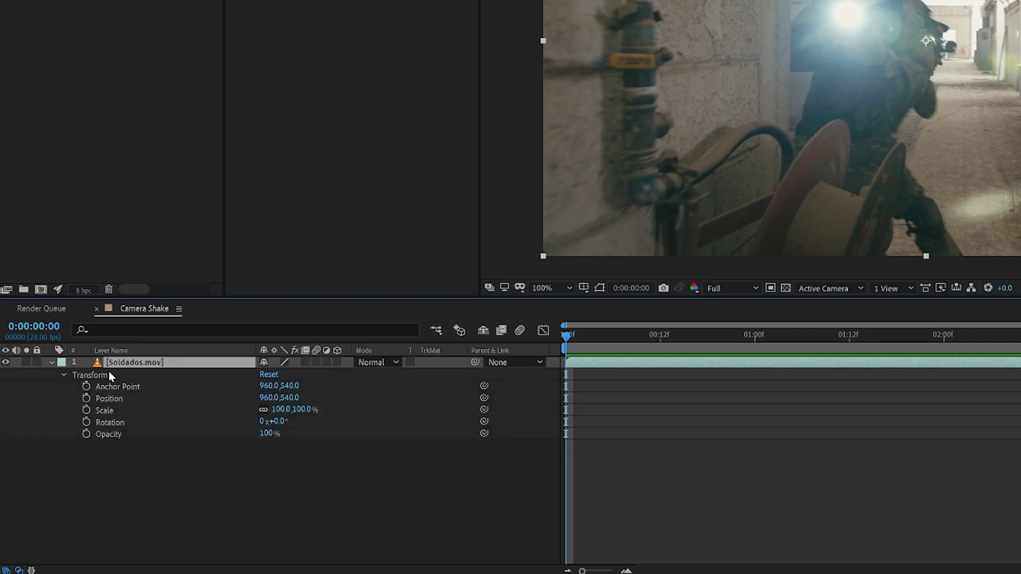
pyautogui.press('p')
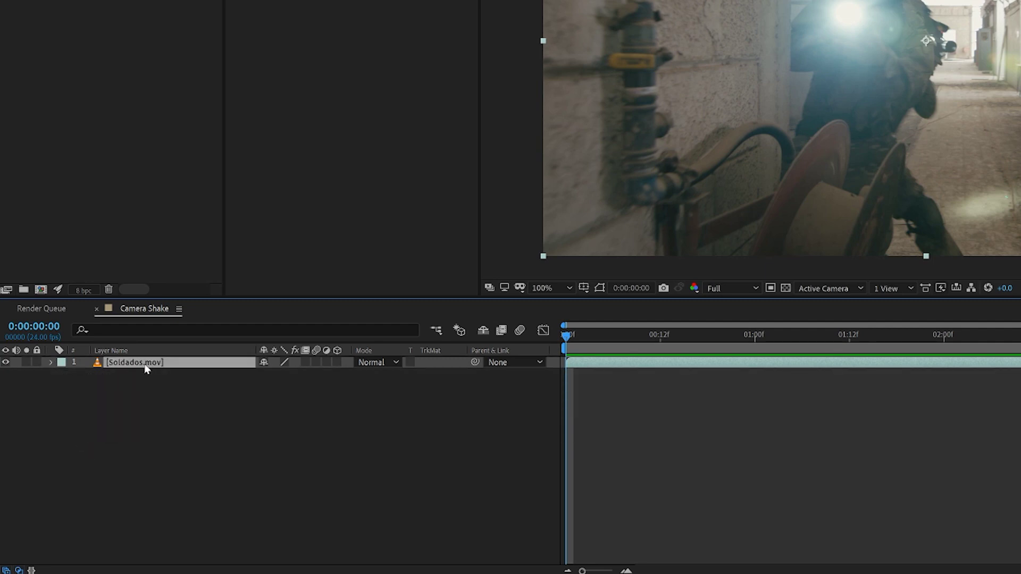
pyautogui.click(108, 375)
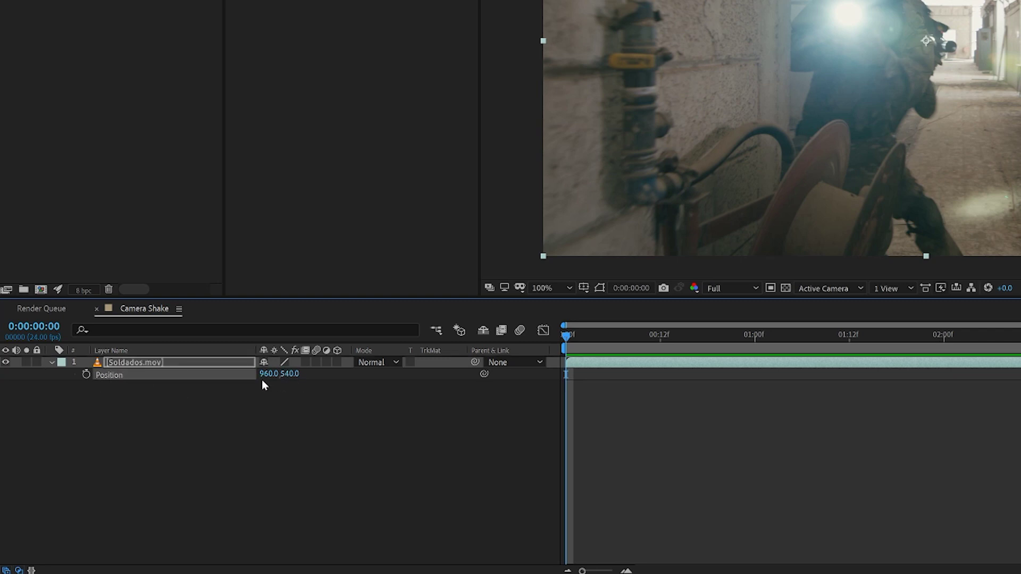
pyautogui.moveTo(268, 374); pyautogui.dragTo(297, 387)
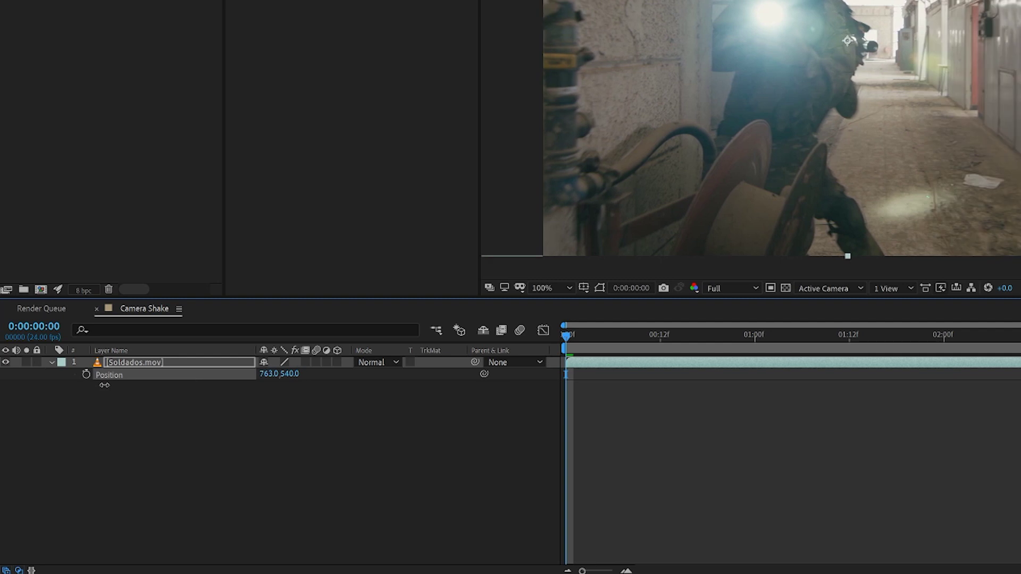
pyautogui.hotkey('ctrl', 'z')
pyautogui.moveTo(290, 374); pyautogui.dragTo(321, 383)
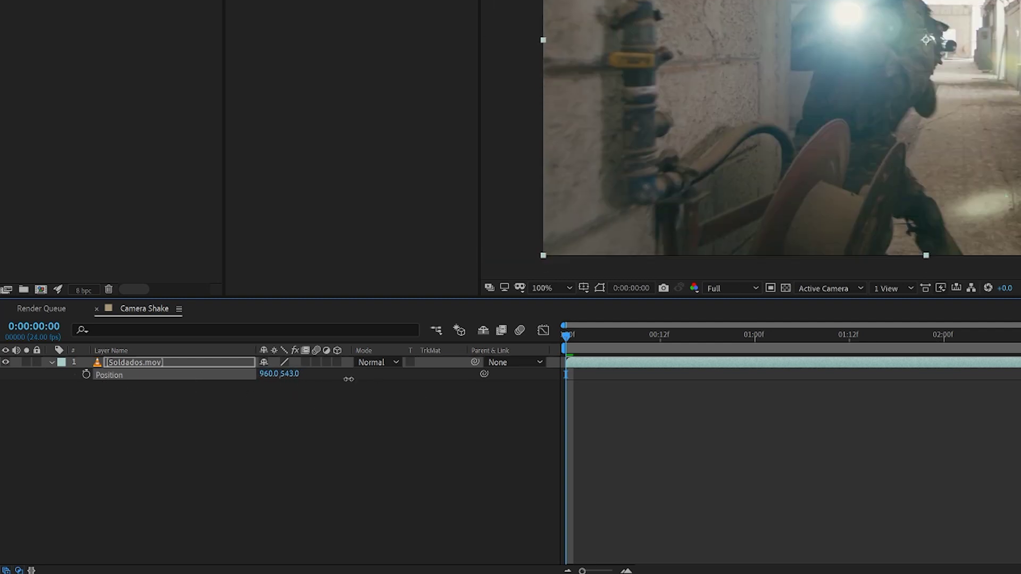
pyautogui.moveTo(696, 125); pyautogui.dragTo(496, 257)
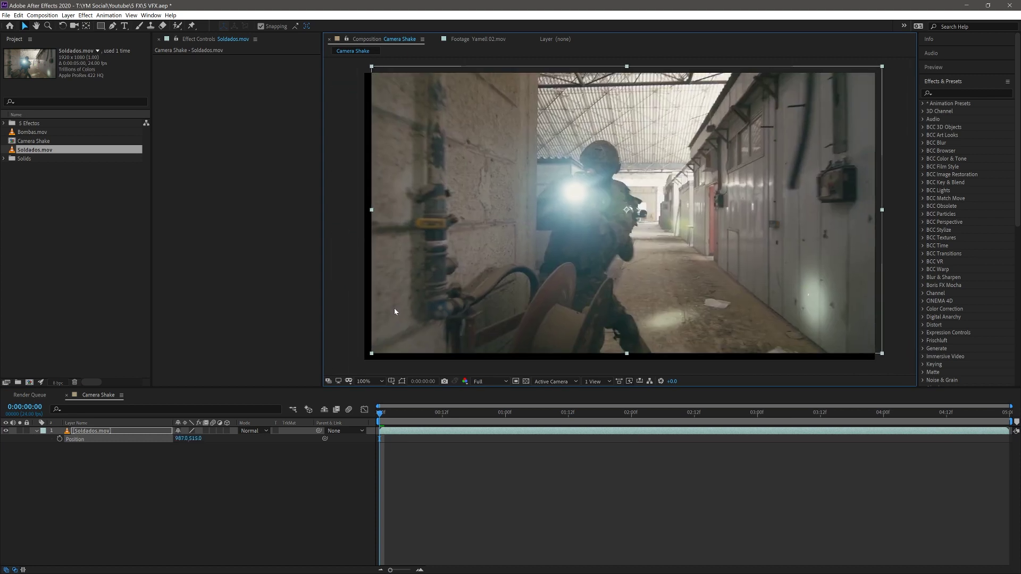
pyautogui.moveTo(183, 437); pyautogui.dragTo(249, 426)
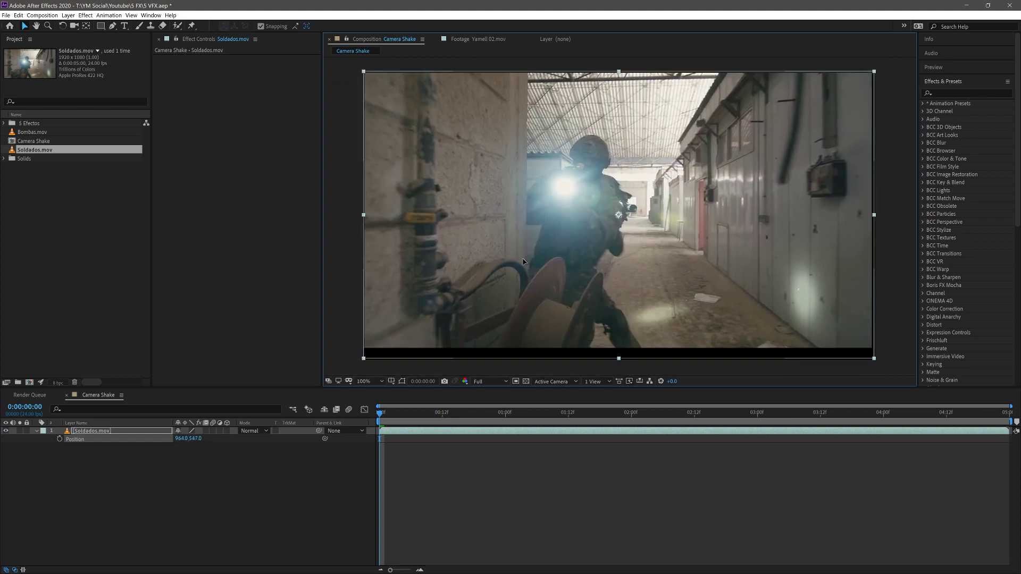
pyautogui.moveTo(553, 269); pyautogui.dragTo(562, 267)
pyautogui.click(296, 489)
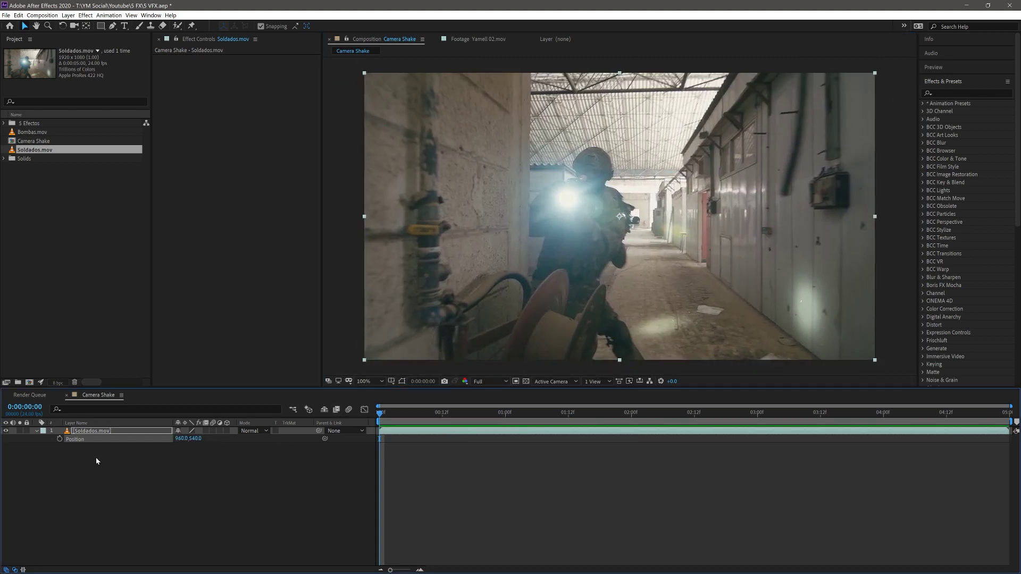
# - Keyframe Position at the start, then X 1174, Y 664, X 1071 and Y 596 later
pyautogui.click(60, 440)
pyautogui.click(426, 414)
pyautogui.moveTo(189, 438); pyautogui.dragTo(431, 427)
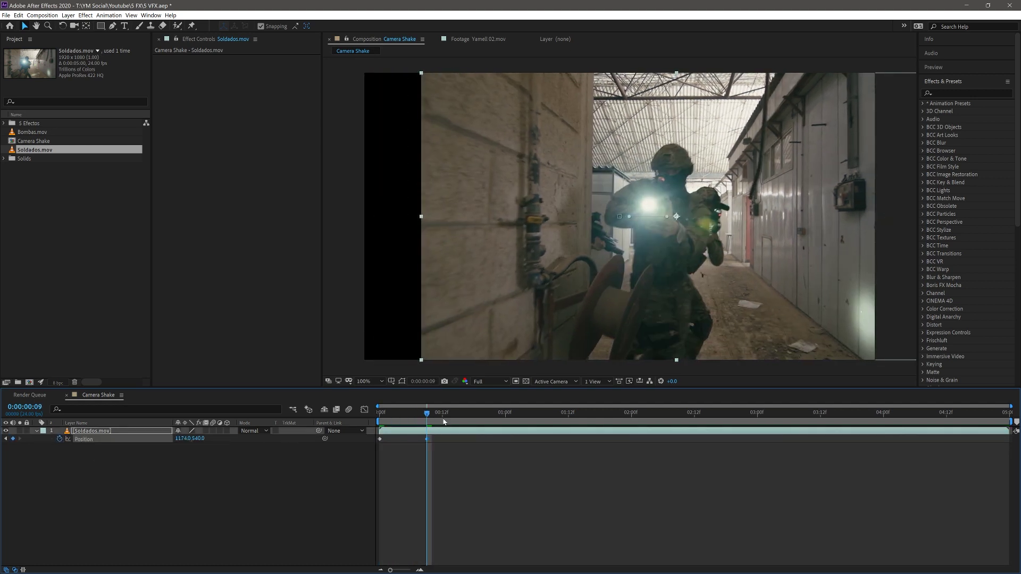
pyautogui.click(489, 413)
pyautogui.moveTo(197, 438); pyautogui.dragTo(270, 437)
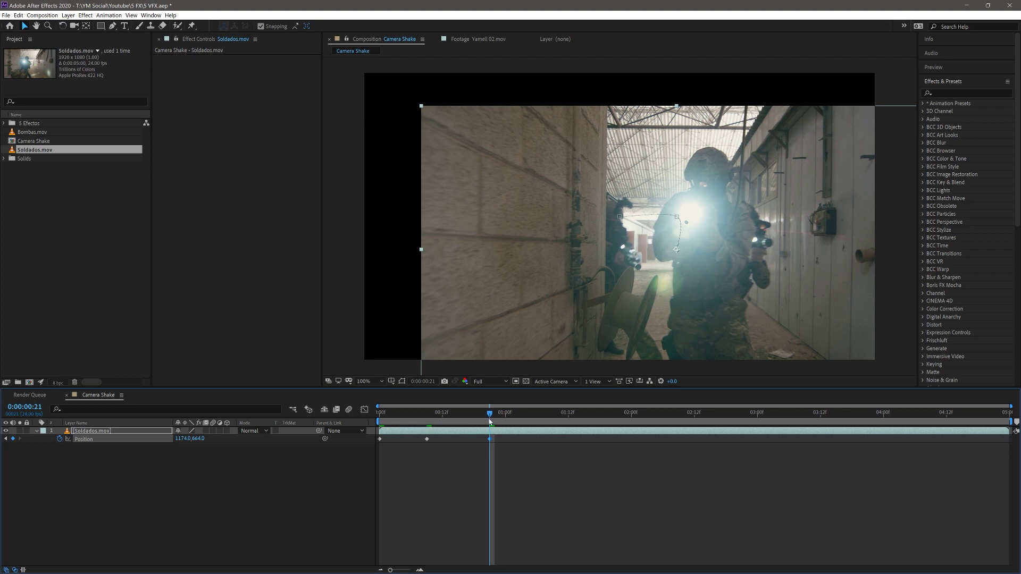
pyautogui.press('space')
pyautogui.moveTo(179, 439); pyautogui.dragTo(136, 442)
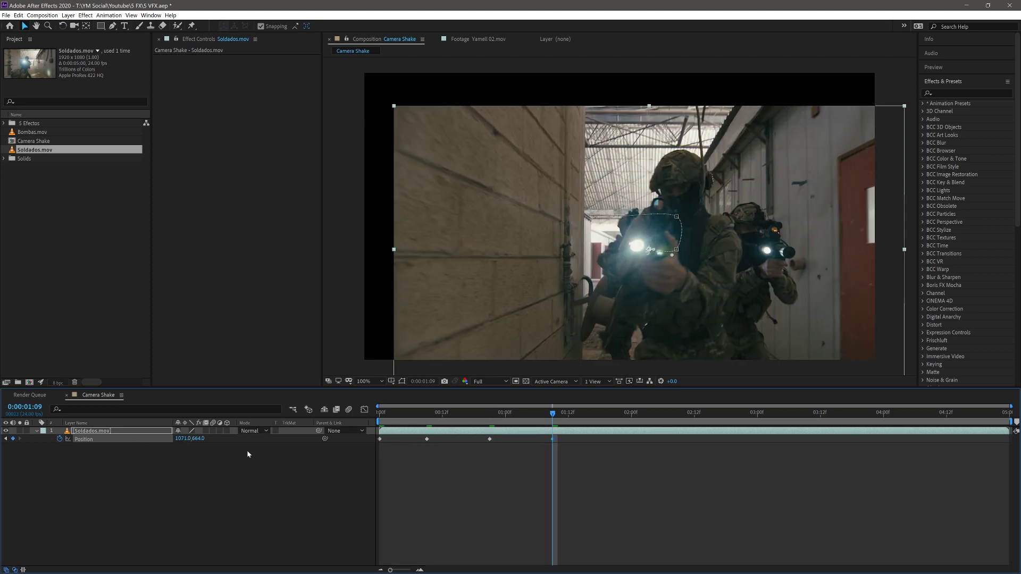
pyautogui.press('space')
# - Preview the hand-keyframed shake, then remove all the Position keyframes
pyautogui.press('space')
pyautogui.moveTo(198, 439); pyautogui.dragTo(170, 440)
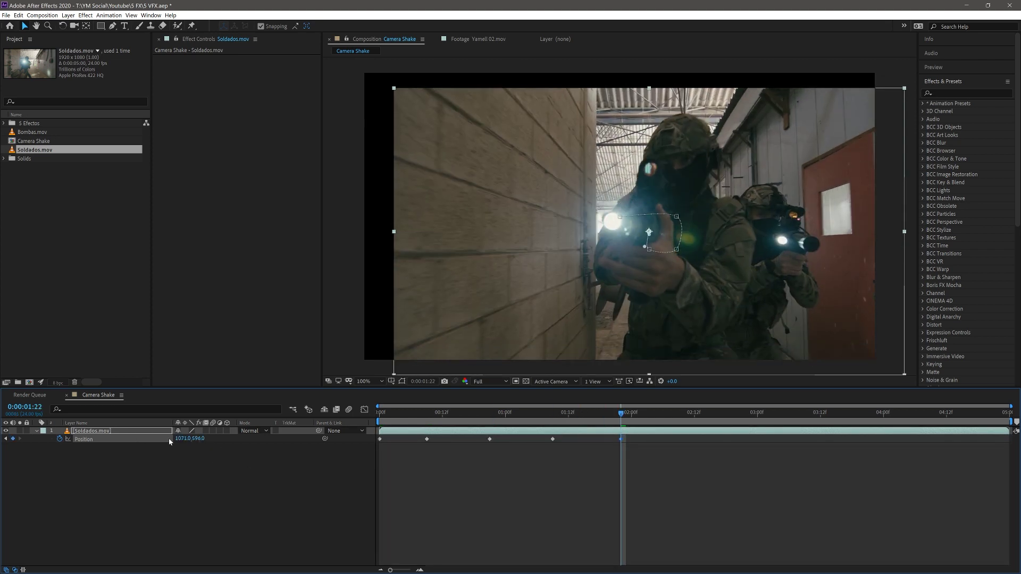
pyautogui.moveTo(608, 414); pyautogui.dragTo(380, 414)
pyautogui.press('space')
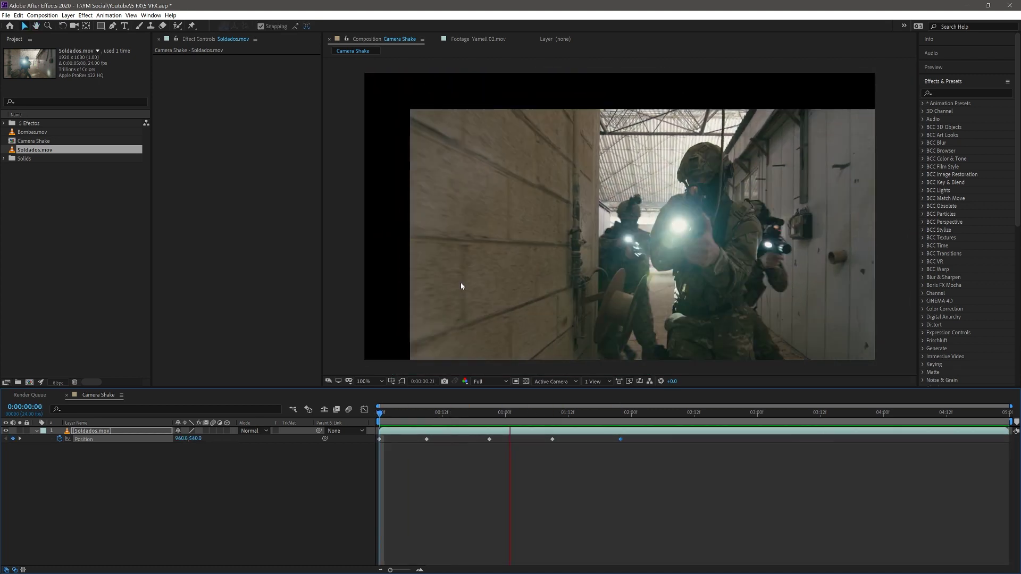
pyautogui.press('space')
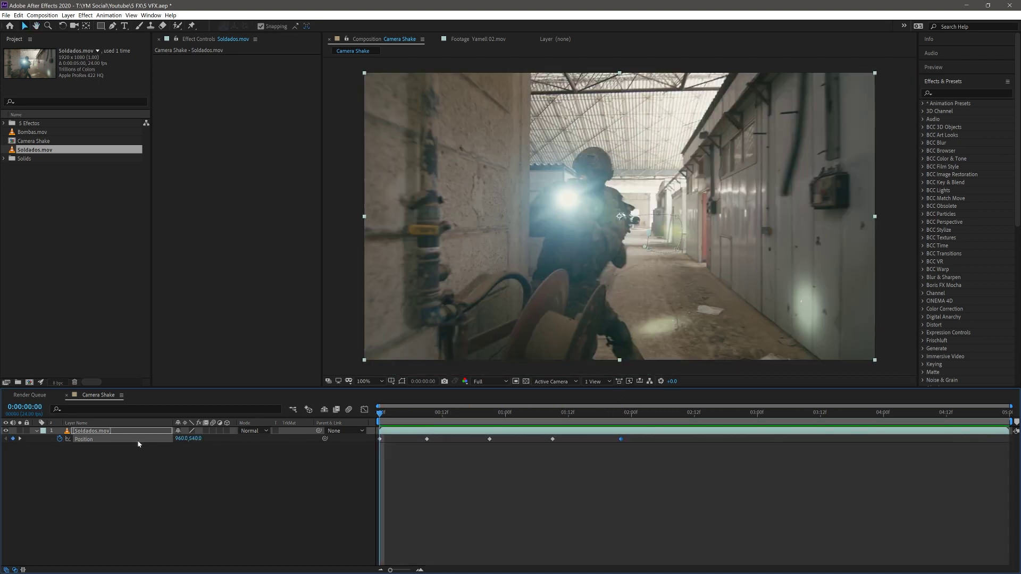
pyautogui.click(59, 439)
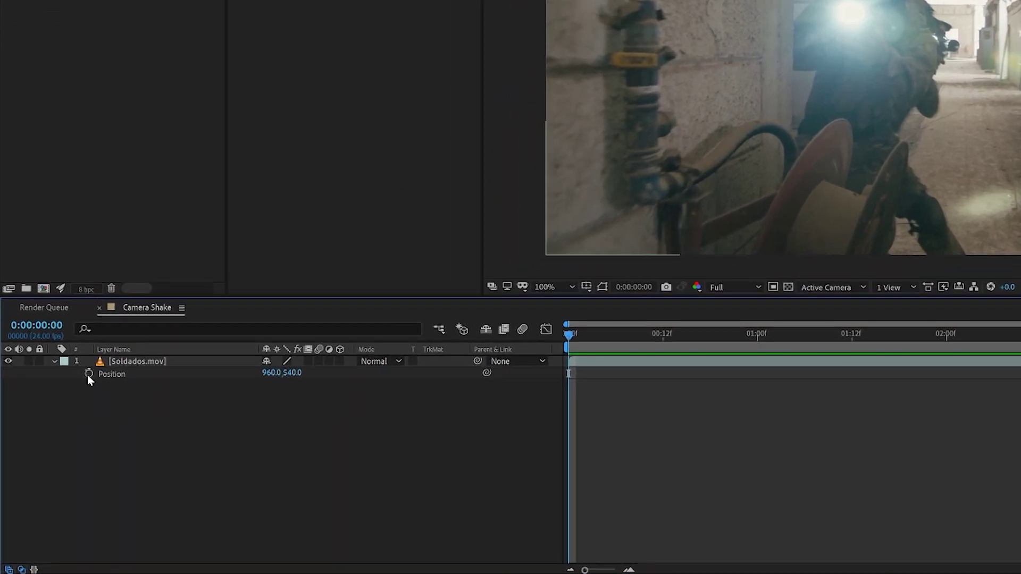
# - Replace the default transform.position expression on Position with wiggle(10, 100)
pyautogui.keyDown('alt'); pyautogui.click(88, 374); pyautogui.keyUp('alt')
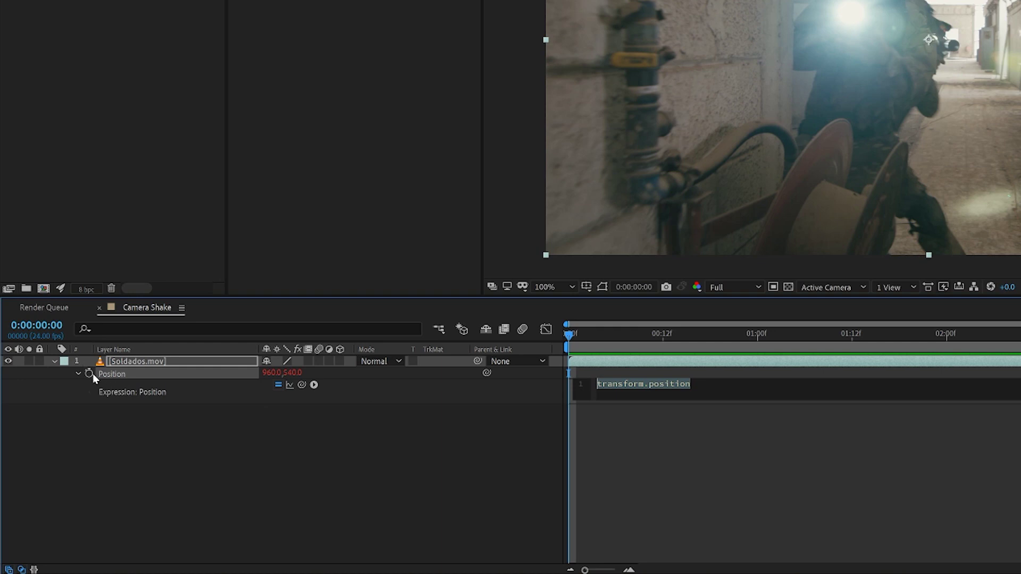
pyautogui.click(689, 383)
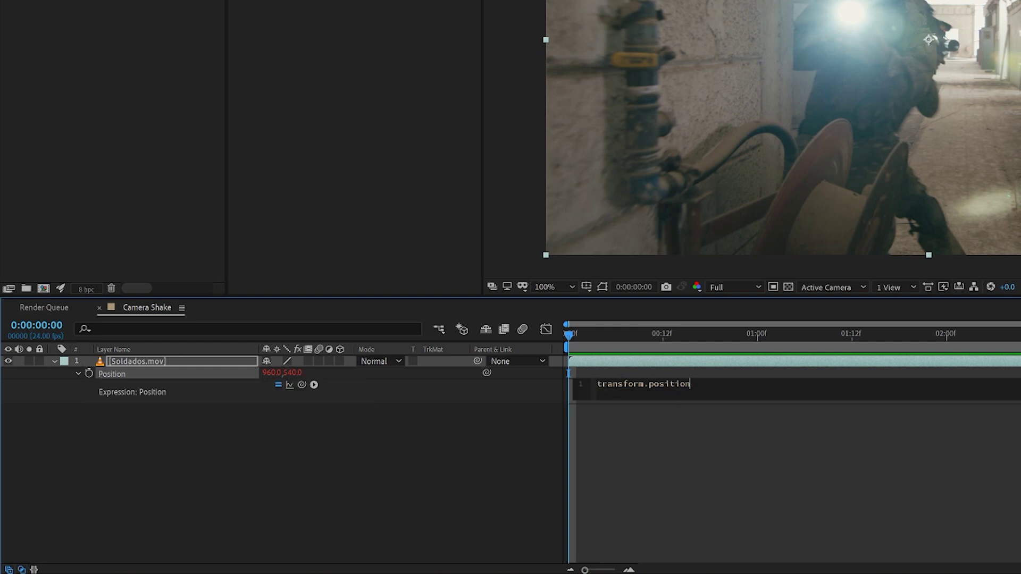
pyautogui.hotkey('ctrl', 'a')
pyautogui.press('BackSpace')
pyautogui.write('w')
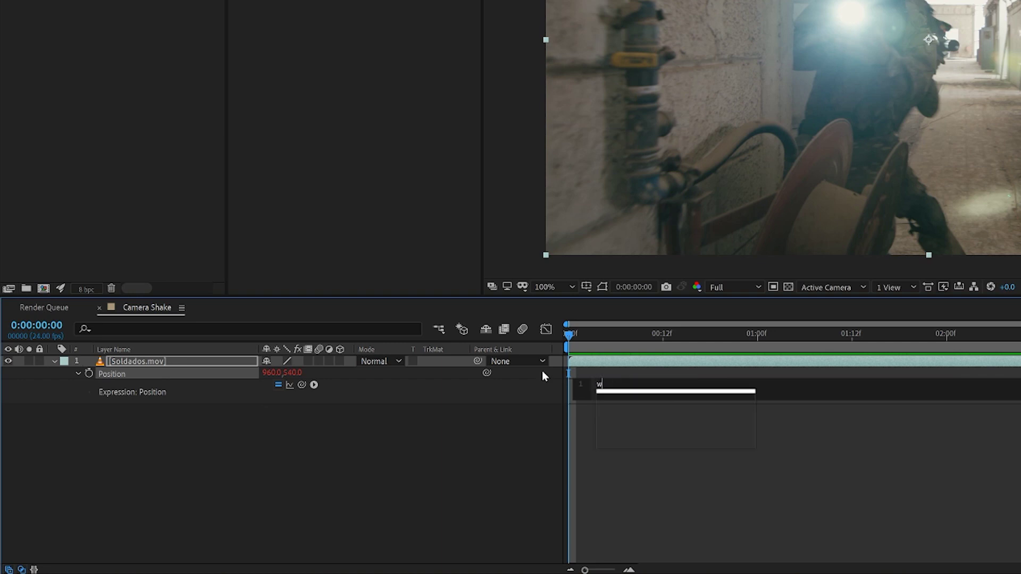
pyautogui.write('iggle')
pyautogui.press('Return')
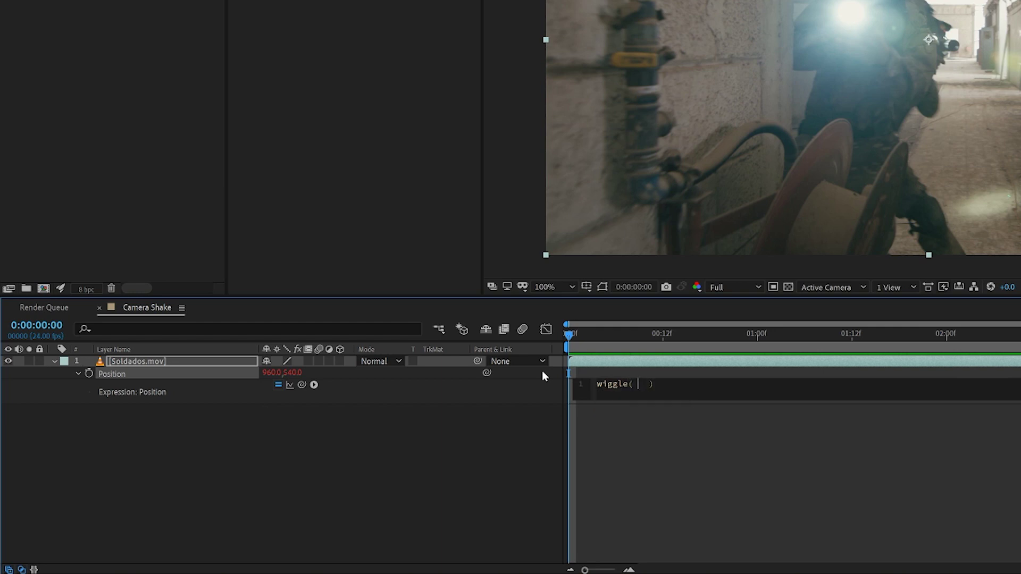
pyautogui.write(',')
pyautogui.press('Left')
pyautogui.write('10  , ')
pyautogui.write('100')
pyautogui.click(650, 384)
pyautogui.doubleClick(683, 384)
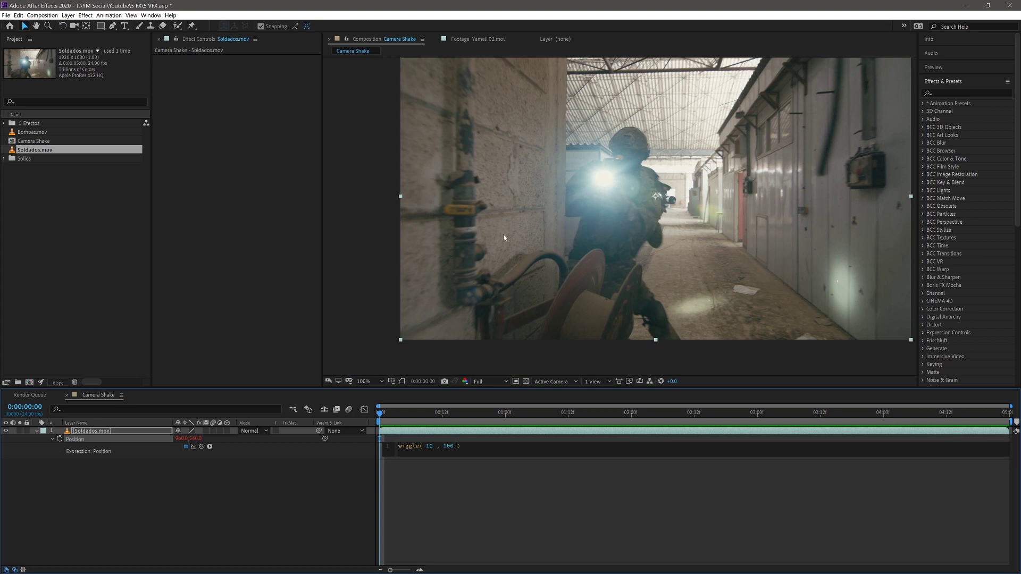
# - Preview the wiggle(10, 100) shake at several frames
pyautogui.click(402, 422)
pyautogui.press('space')
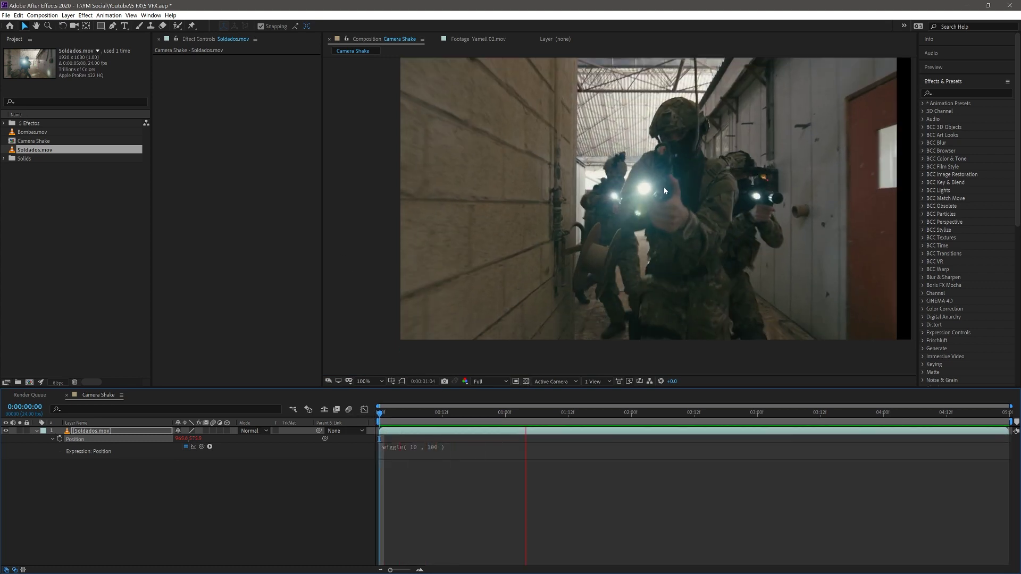
pyautogui.press('space')
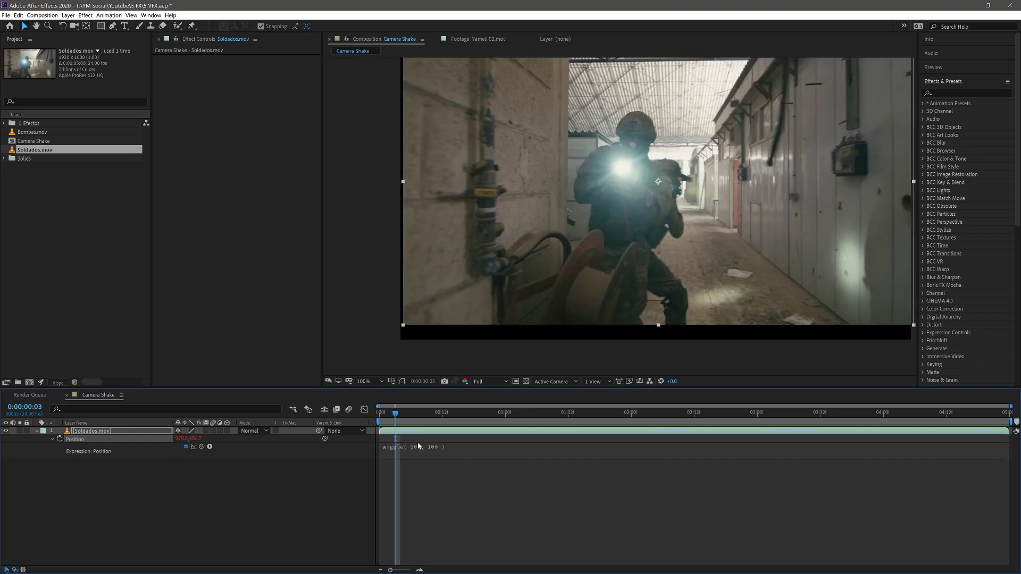
pyautogui.moveTo(398, 414); pyautogui.dragTo(416, 414)
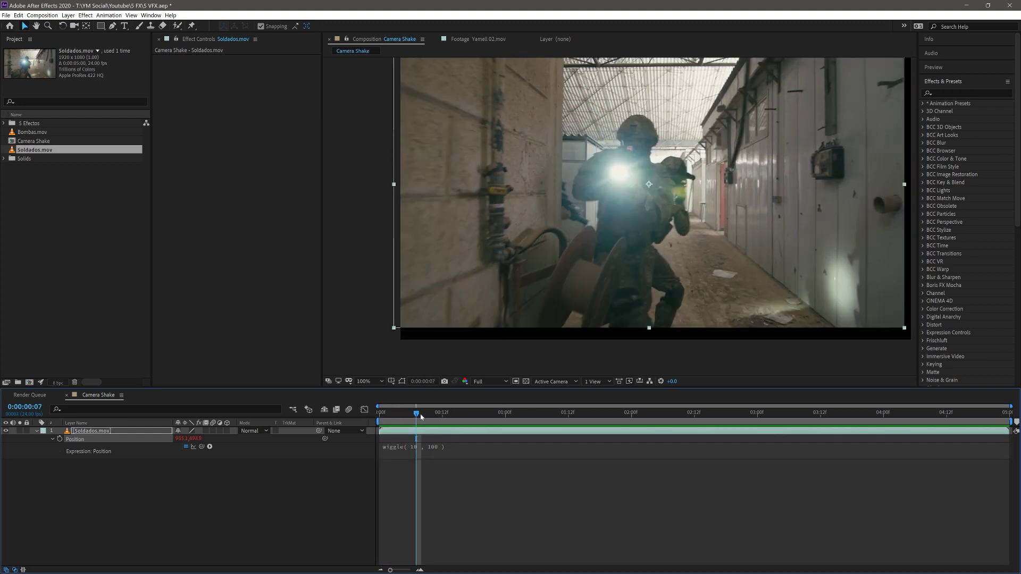
pyautogui.press('space')
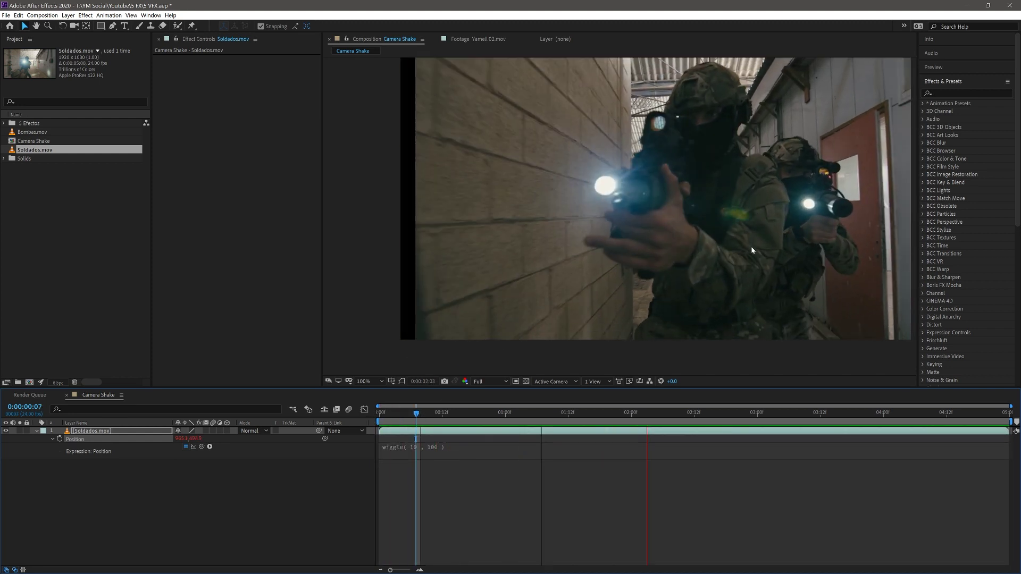
pyautogui.moveTo(395, 420); pyautogui.dragTo(434, 454)
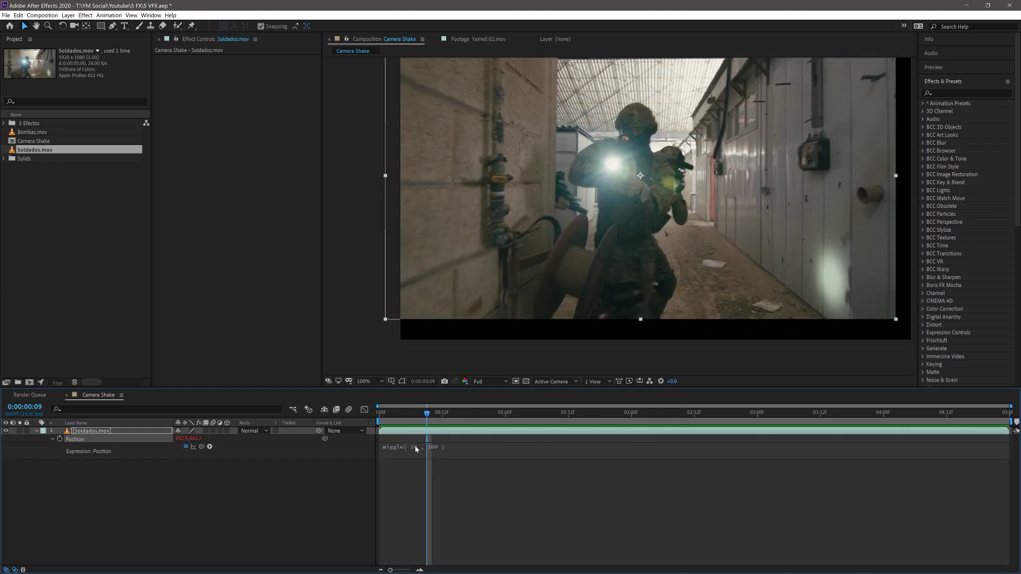
# - Lower the wiggle frequency to 5 and scrub through the slower shake at 50% zoom
pyautogui.click(416, 448)
pyautogui.click(435, 449)
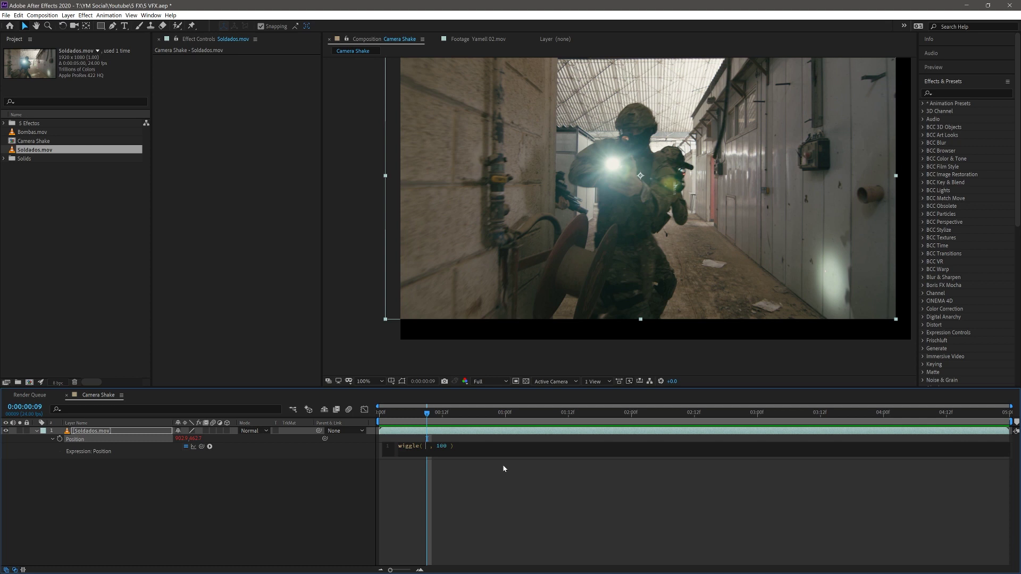
pyautogui.write('5')
pyautogui.click(276, 512)
pyautogui.press('space')
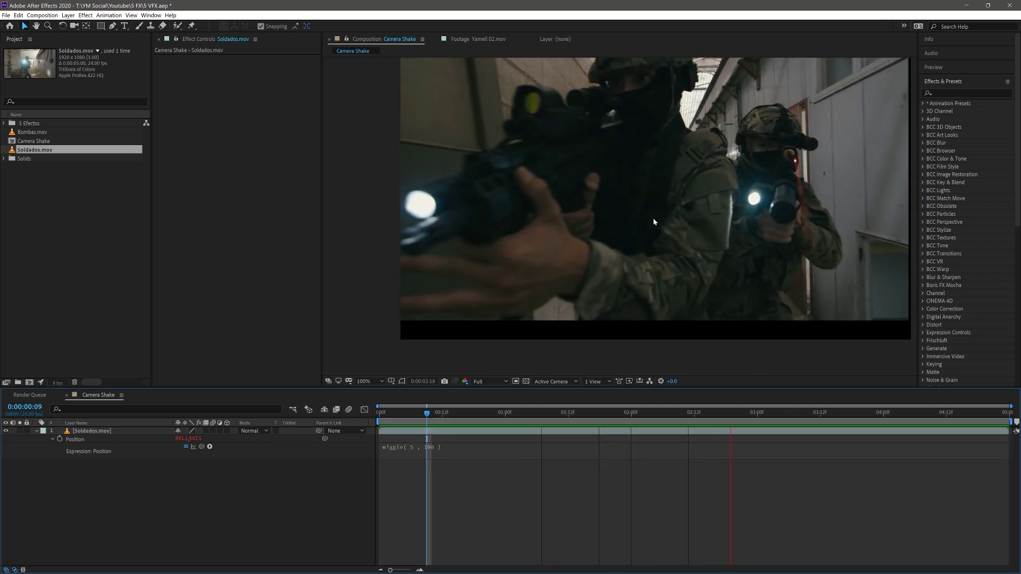
pyautogui.press('space')
pyautogui.press(',')
pyautogui.press(',')
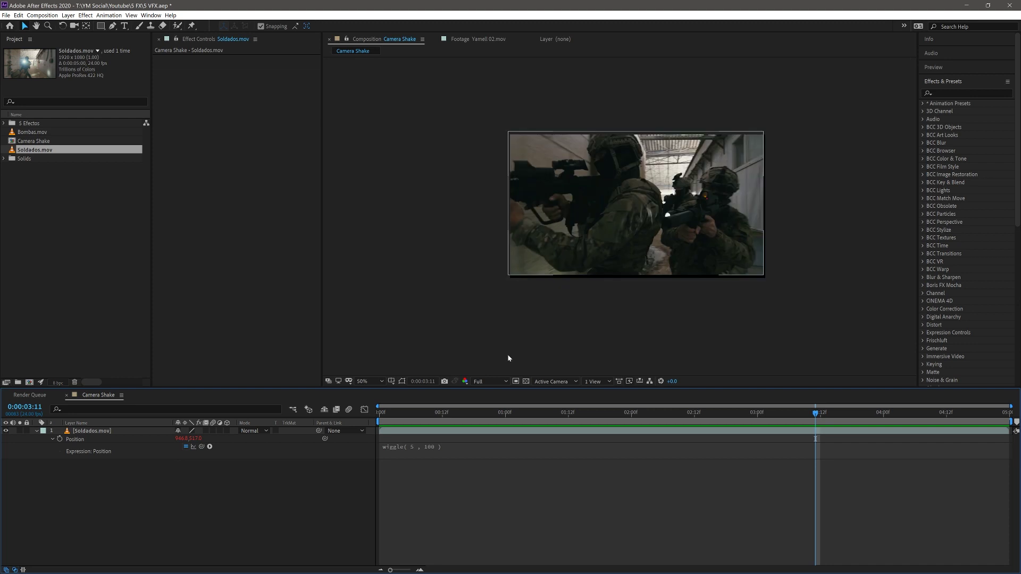
pyautogui.moveTo(395, 413); pyautogui.dragTo(510, 419)
pyautogui.press('.')
pyautogui.press(',')
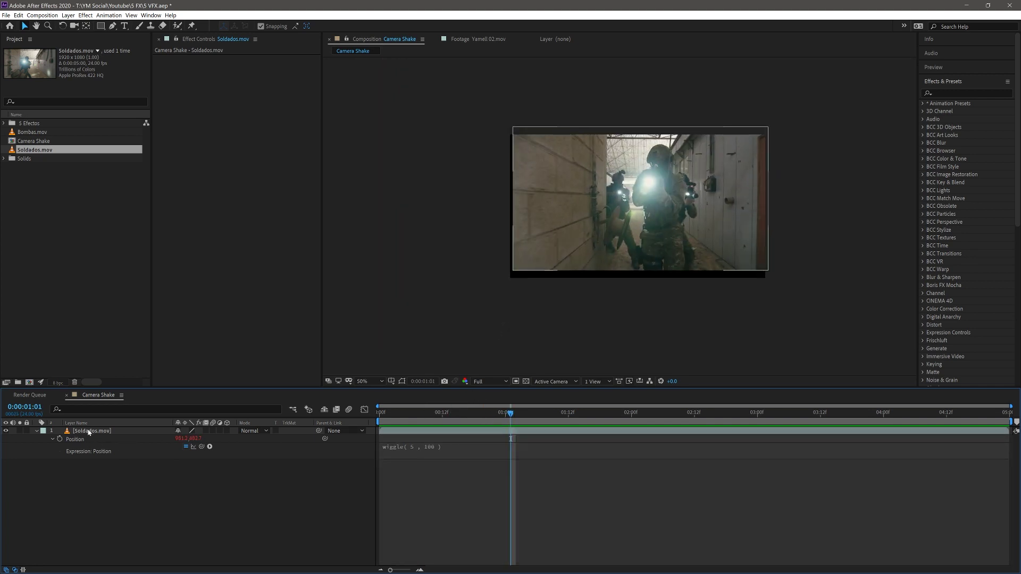
pyautogui.click(88, 431)
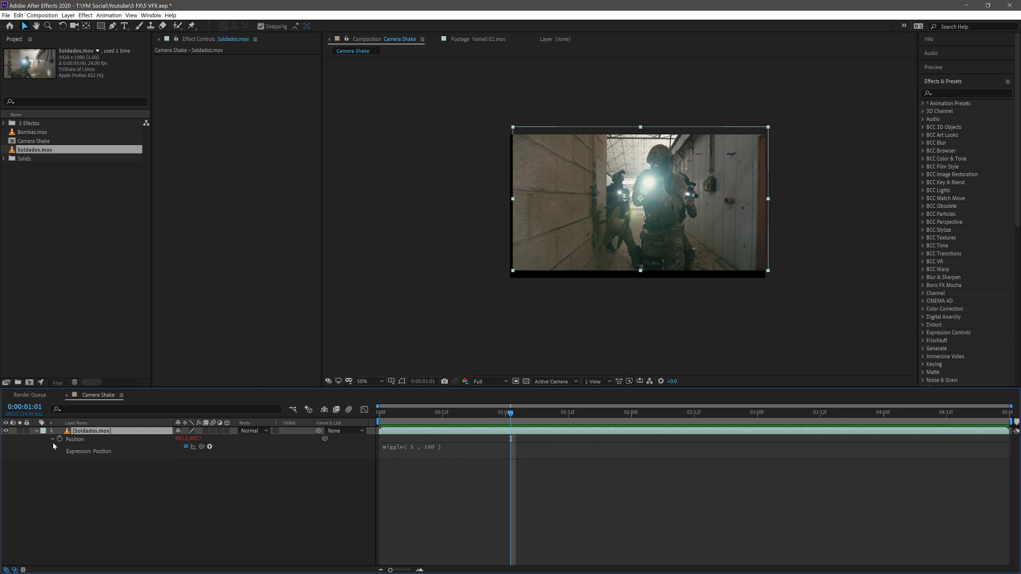
# - Scale Soldados.mov to 111%, then 119%, checking the frame edges in preview
pyautogui.click(37, 430)
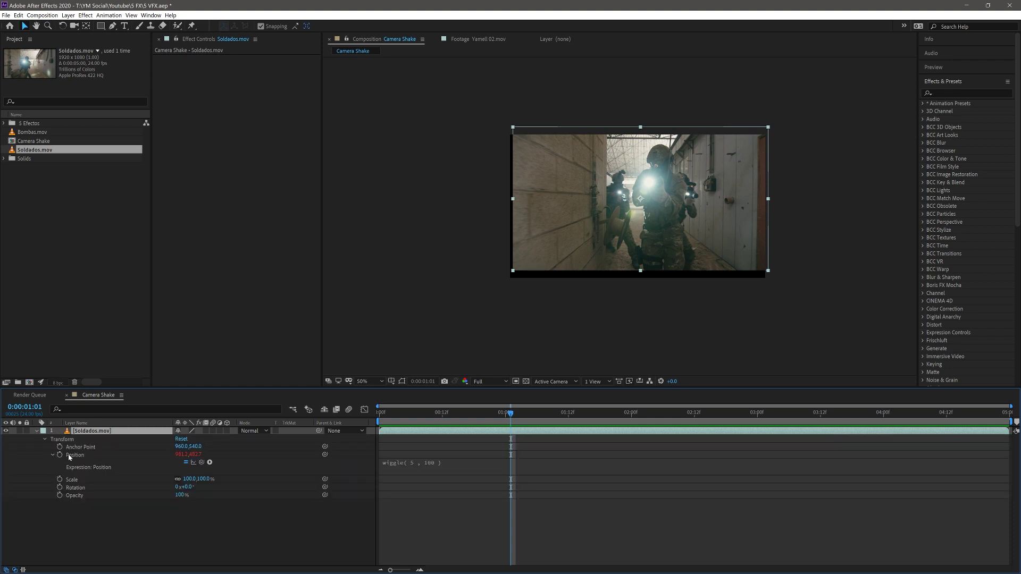
pyautogui.click(105, 482)
pyautogui.moveTo(187, 480); pyautogui.dragTo(192, 480)
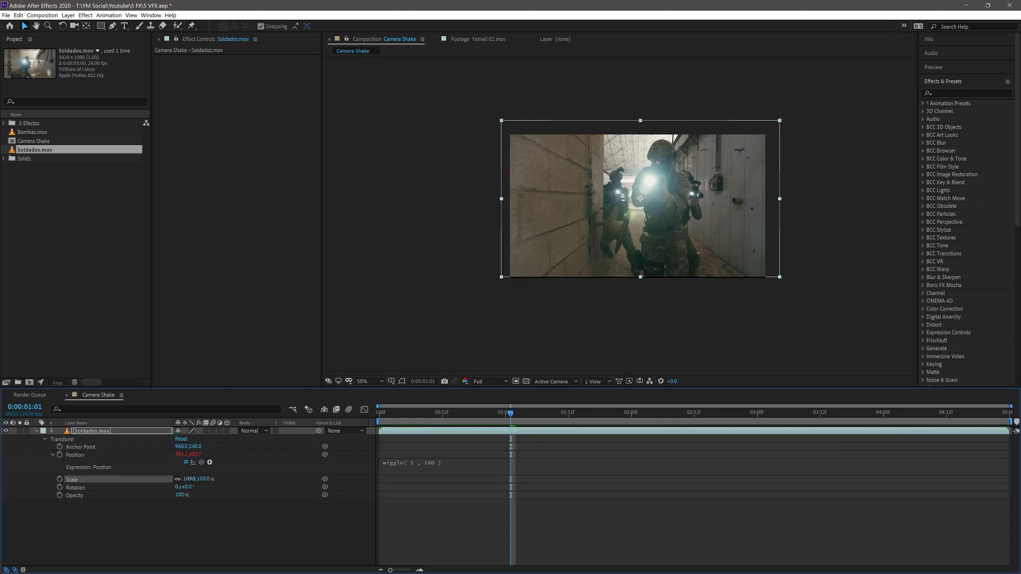
pyautogui.press('space')
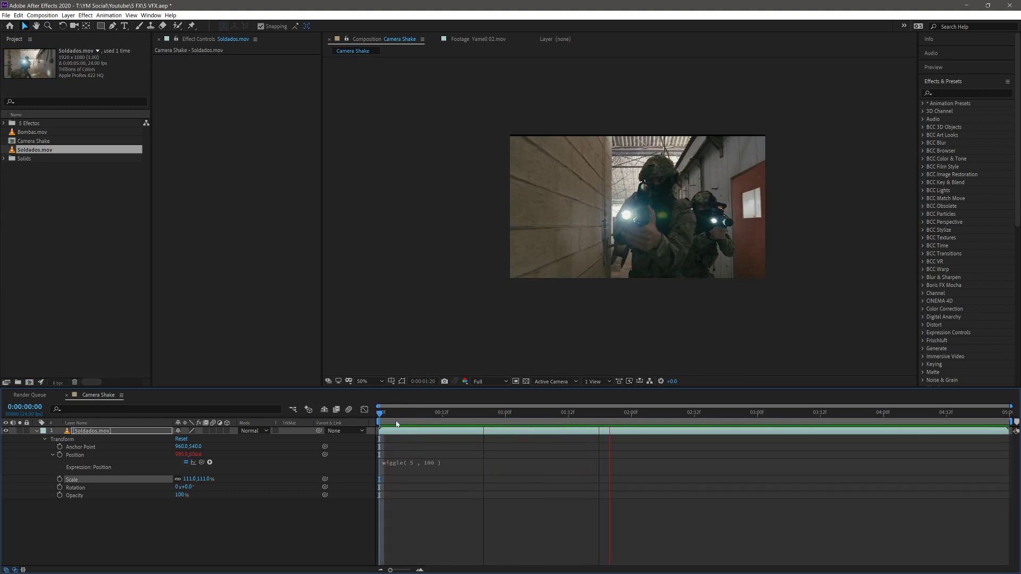
pyautogui.press('space')
pyautogui.moveTo(447, 417)
pyautogui.mouseDown()
pyautogui.moveTo(608, 422)
pyautogui.moveTo(598, 423)
pyautogui.mouseUp()
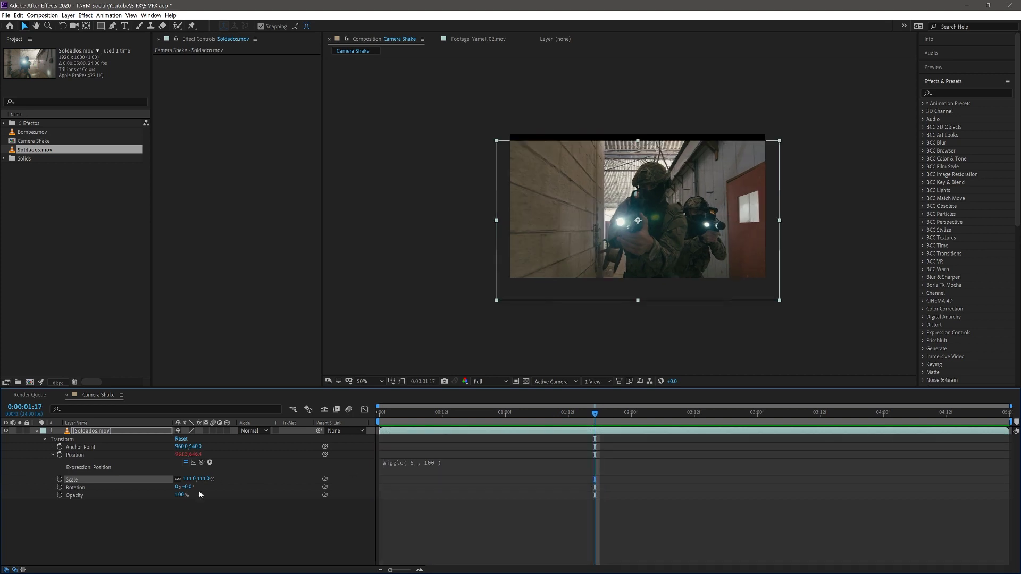
pyautogui.moveTo(189, 479); pyautogui.dragTo(191, 479)
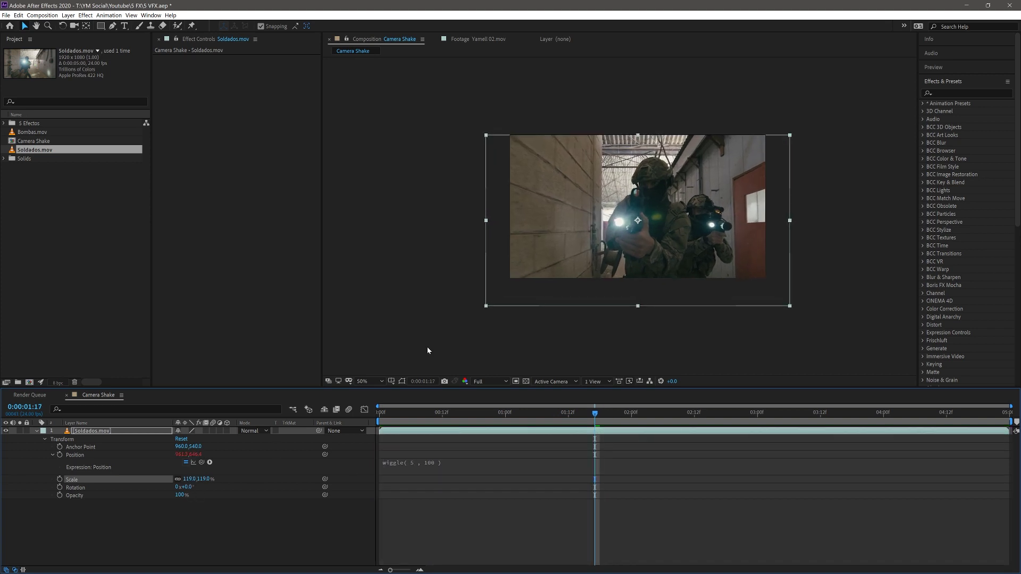
pyautogui.moveTo(517, 252); pyautogui.dragTo(503, 251)
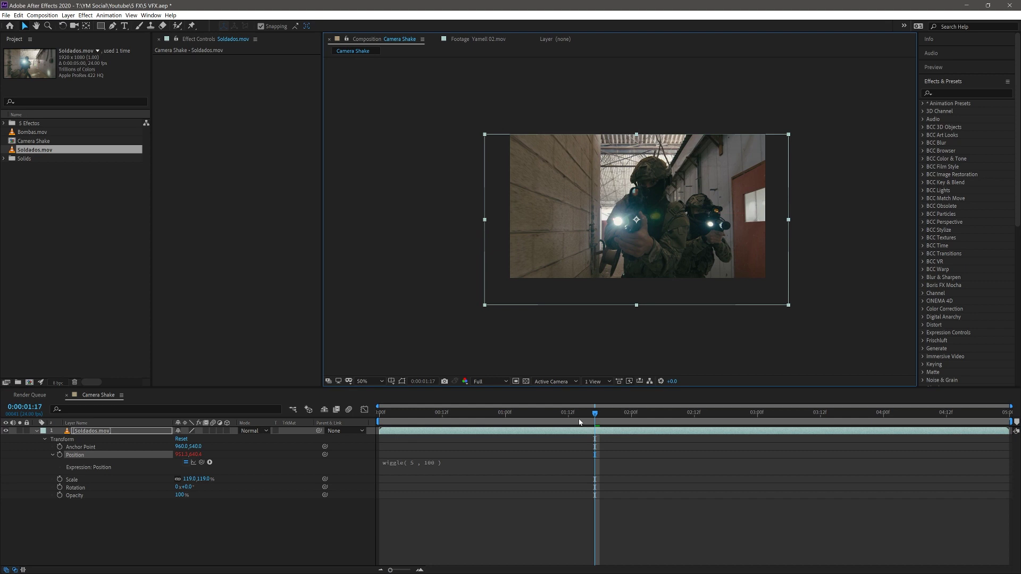
pyautogui.press('space')
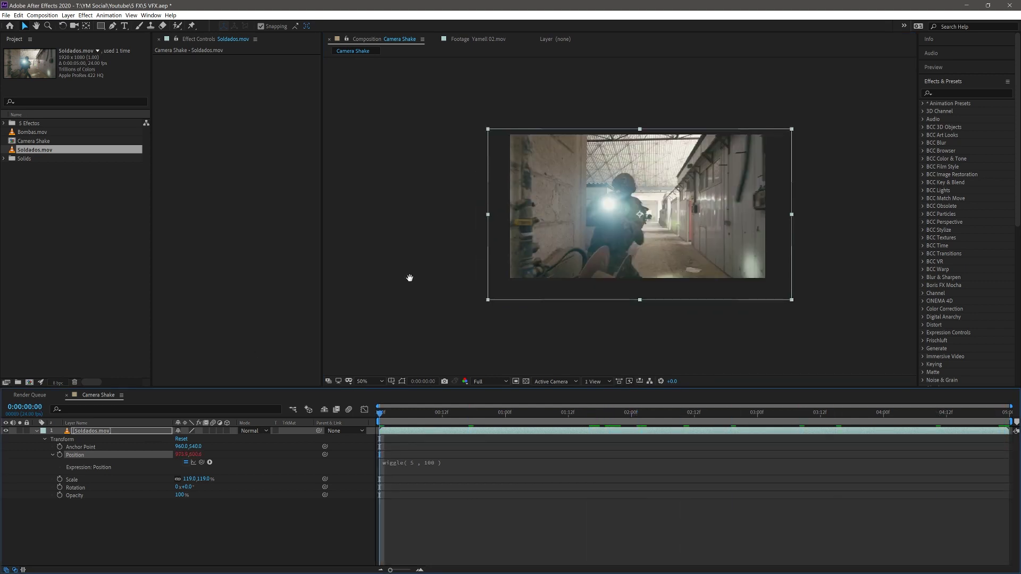
# - Raise the wiggle frequency from 5 to 50 and preview the faster shake
pyautogui.scroll(2, 600, 282)
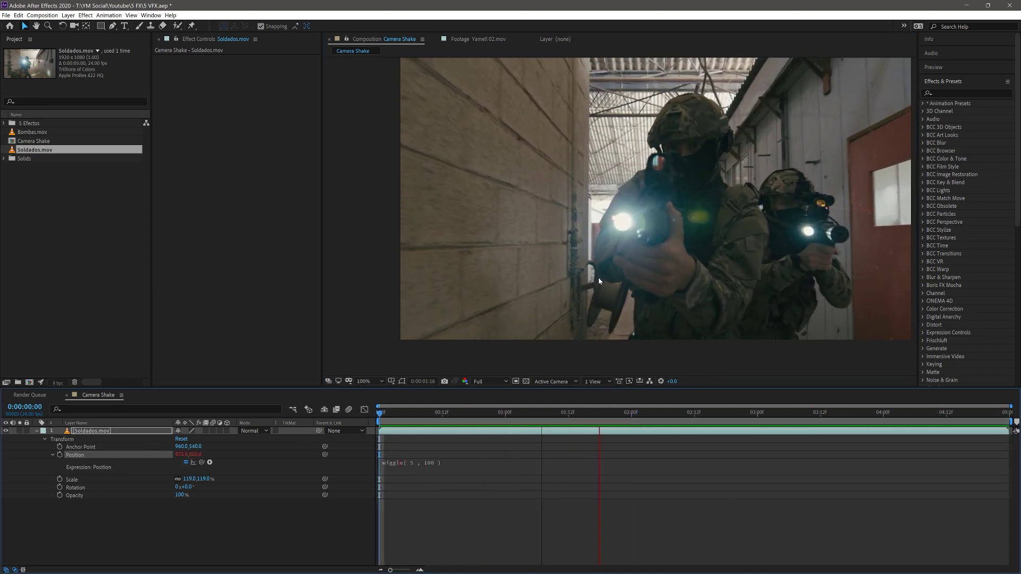
pyautogui.scroll(-2, 599, 281)
pyautogui.scroll(2, 599, 281)
pyautogui.scroll(-2, 600, 282)
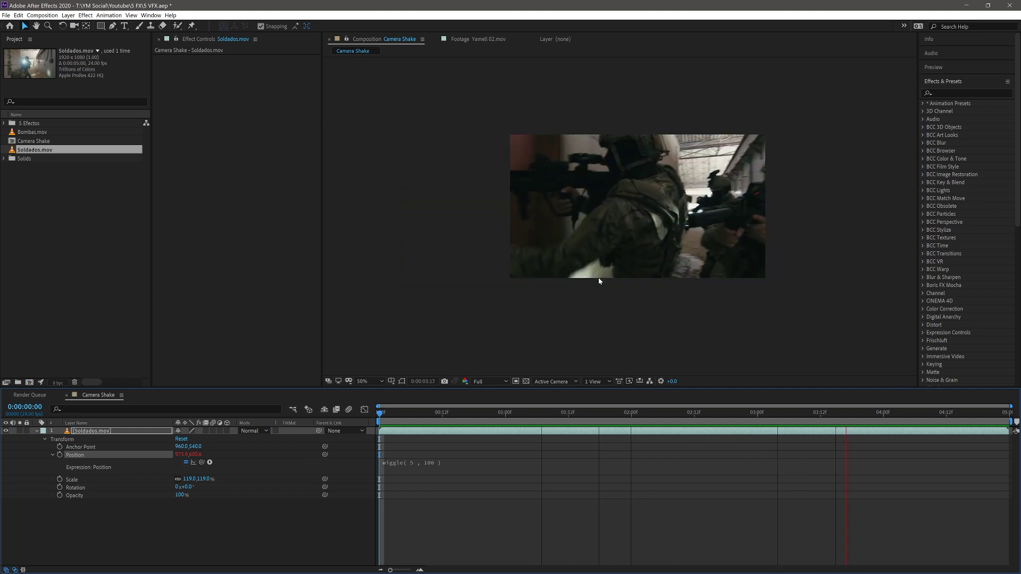
pyautogui.press('space')
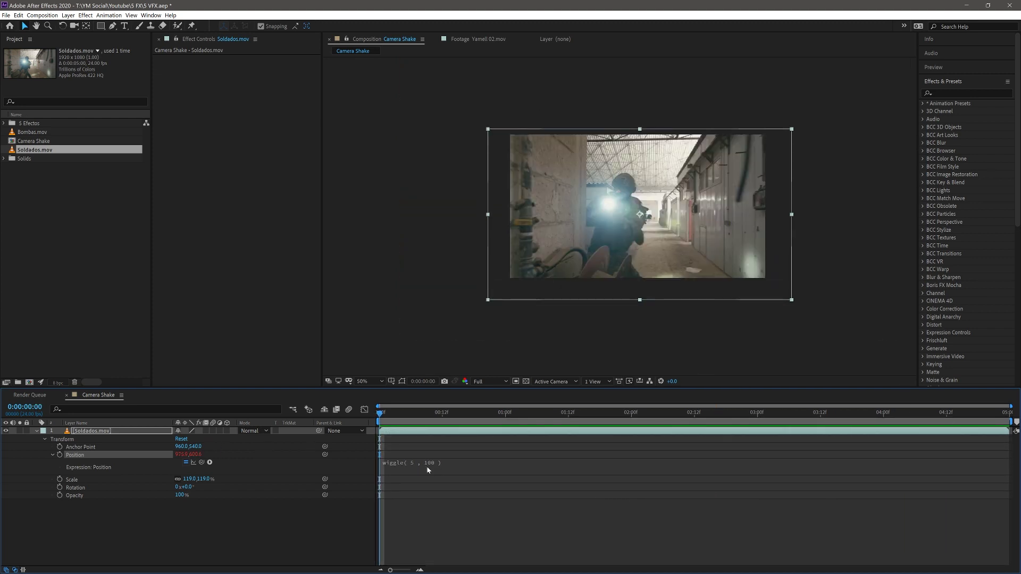
pyautogui.click(453, 463)
pyautogui.click(434, 462)
pyautogui.write('0')
pyautogui.click(387, 512)
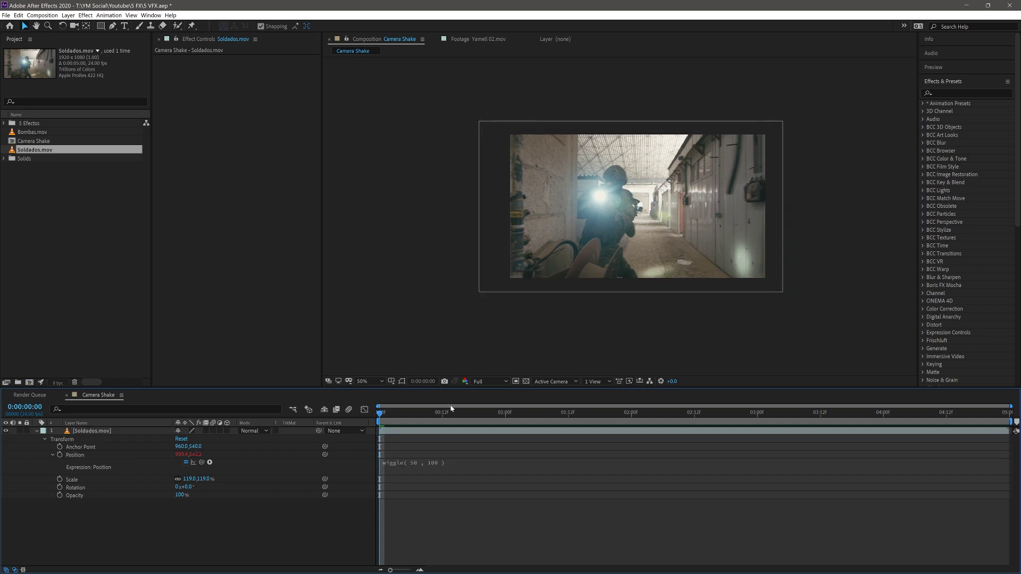
pyautogui.press('space')
# - Raise the wiggle amplitude from 100 to 500 and preview the harder shake
pyautogui.scroll(2, 659, 240)
pyautogui.scroll(-2, 660, 240)
pyautogui.scroll(2, 660, 240)
pyautogui.scroll(-2, 660, 241)
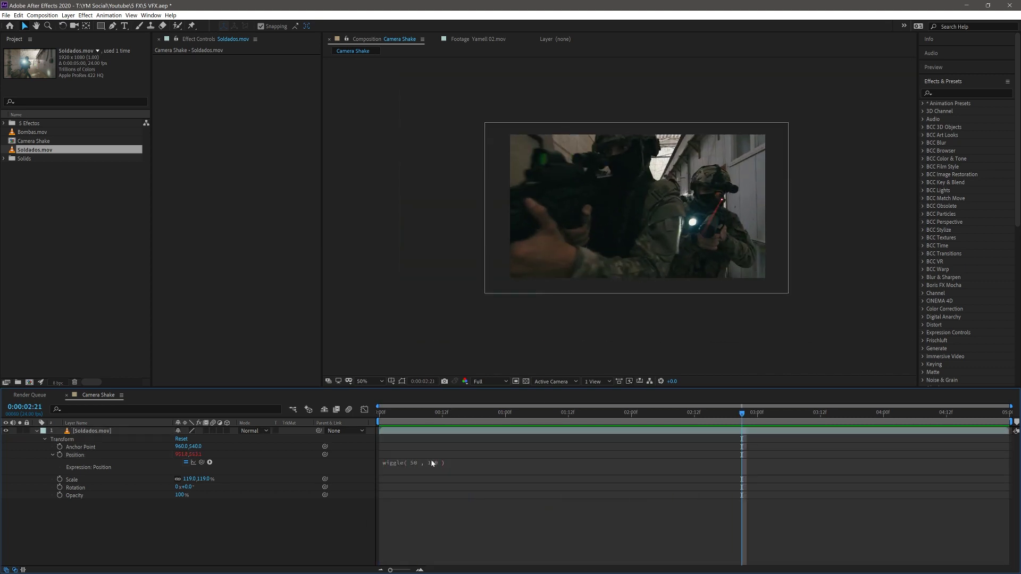
pyautogui.click(450, 463)
pyautogui.doubleClick(449, 462)
pyautogui.write('500')
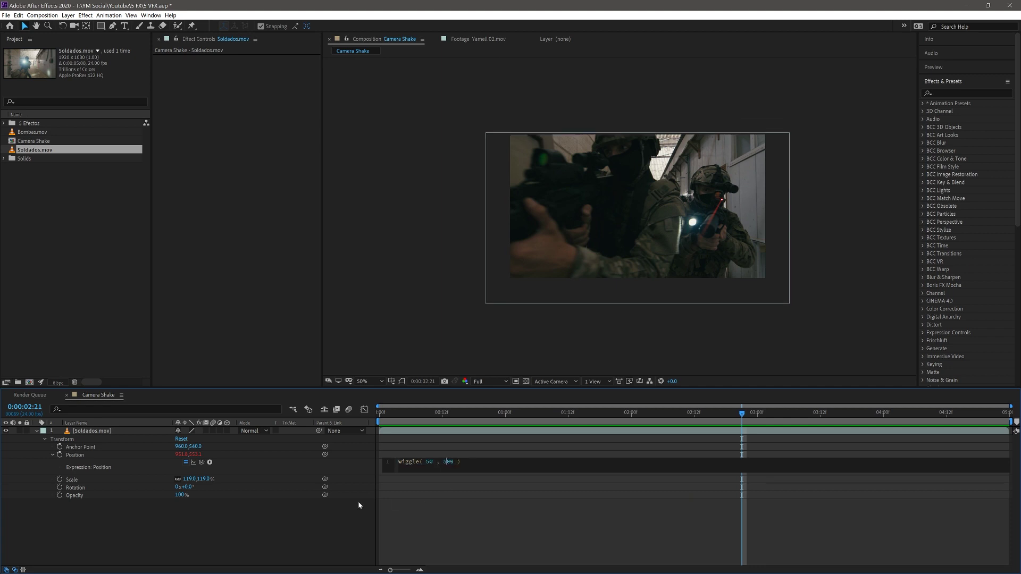
pyautogui.click(556, 348)
pyautogui.press('space')
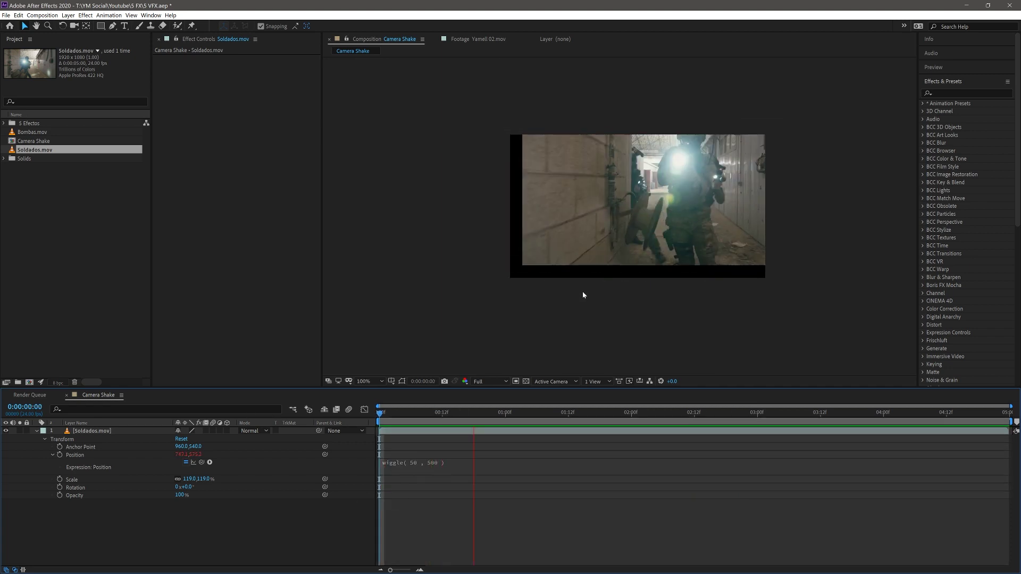
pyautogui.scroll(2, 584, 294)
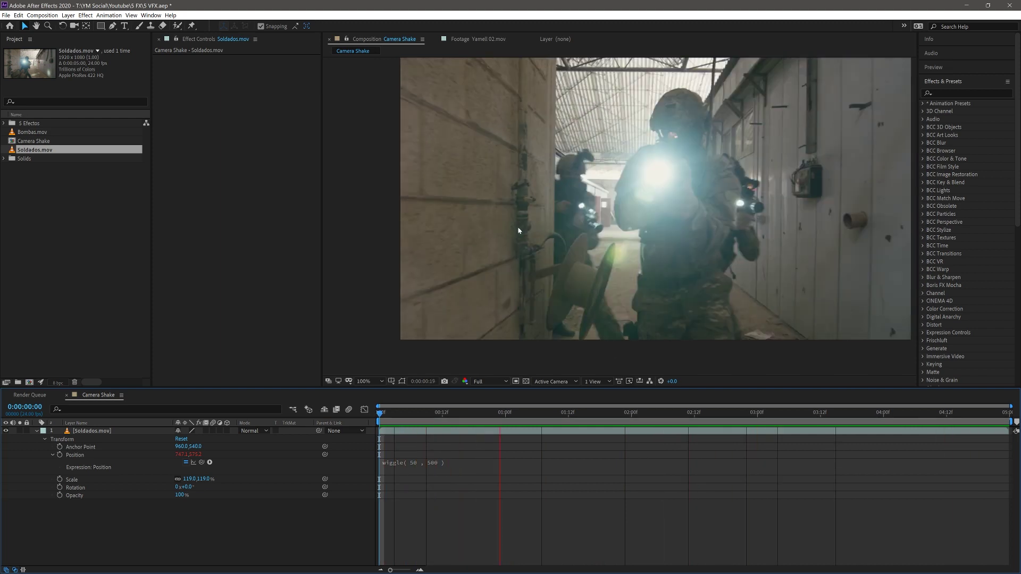
# - Delete the Soldados.mov layer, add Bombas.mov in its place and preview the explosions
pyautogui.click(91, 431)
pyautogui.press('Delete')
pyautogui.moveTo(37, 135); pyautogui.dragTo(138, 474)
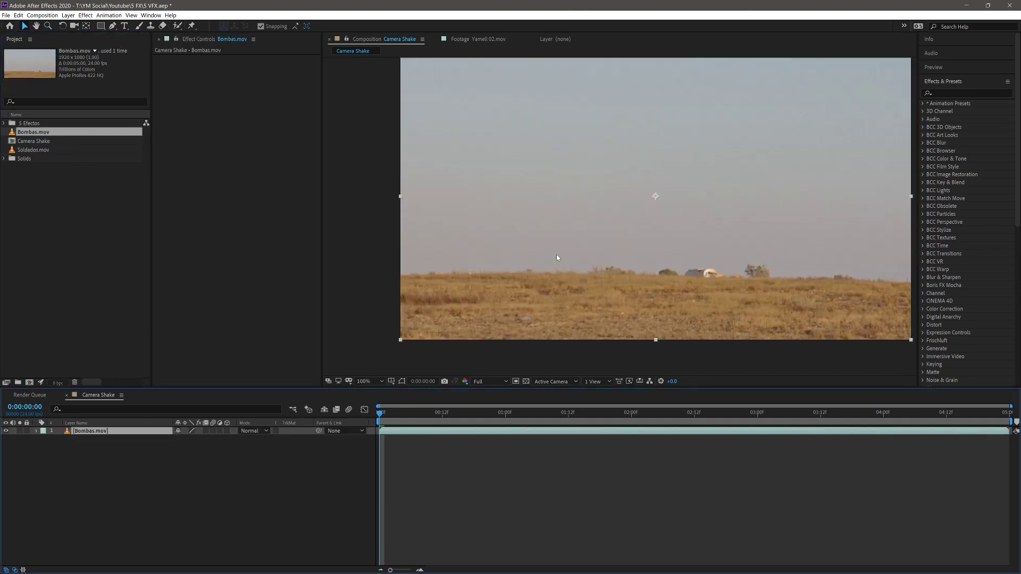
pyautogui.press('space')
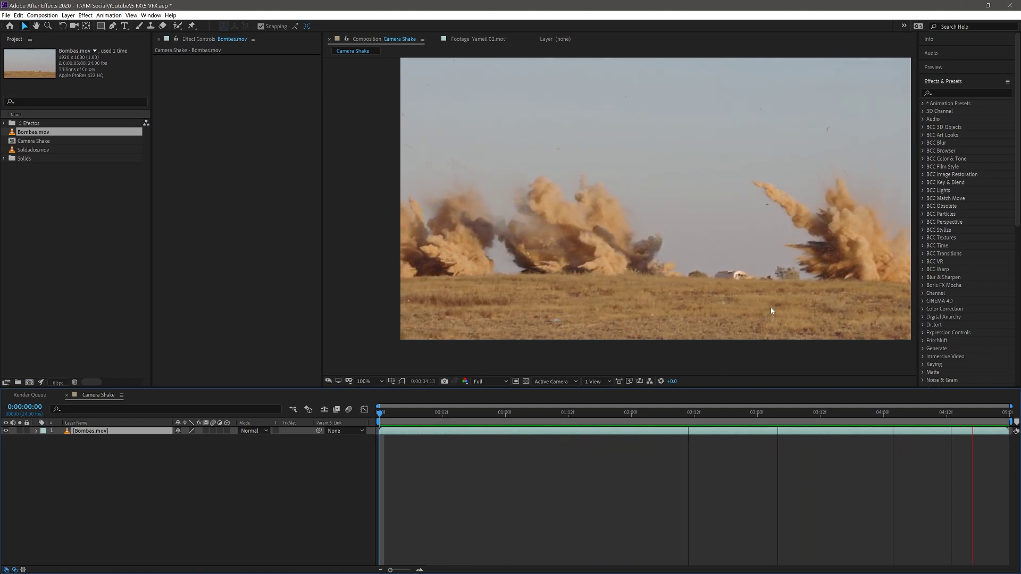
pyautogui.click(491, 430)
pyautogui.press('space')
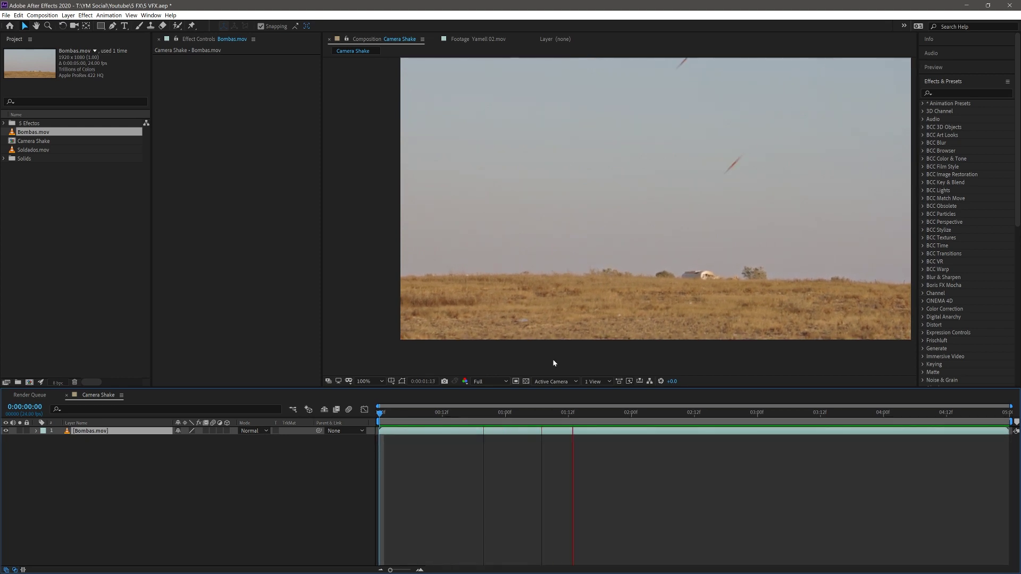
pyautogui.click(94, 437)
pyautogui.click(94, 433)
# - Add a wiggle expression to Bombas.mov's Position and preview the shaking explosions
pyautogui.press('p')
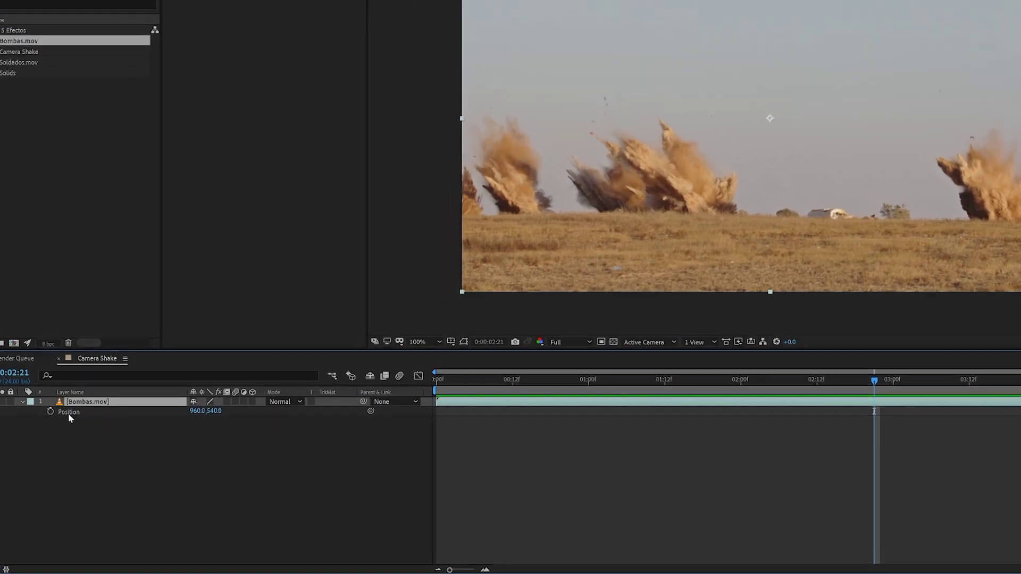
pyautogui.keyDown('alt'); pyautogui.click(37, 373); pyautogui.keyUp('alt')
pyautogui.write('wiggle(')
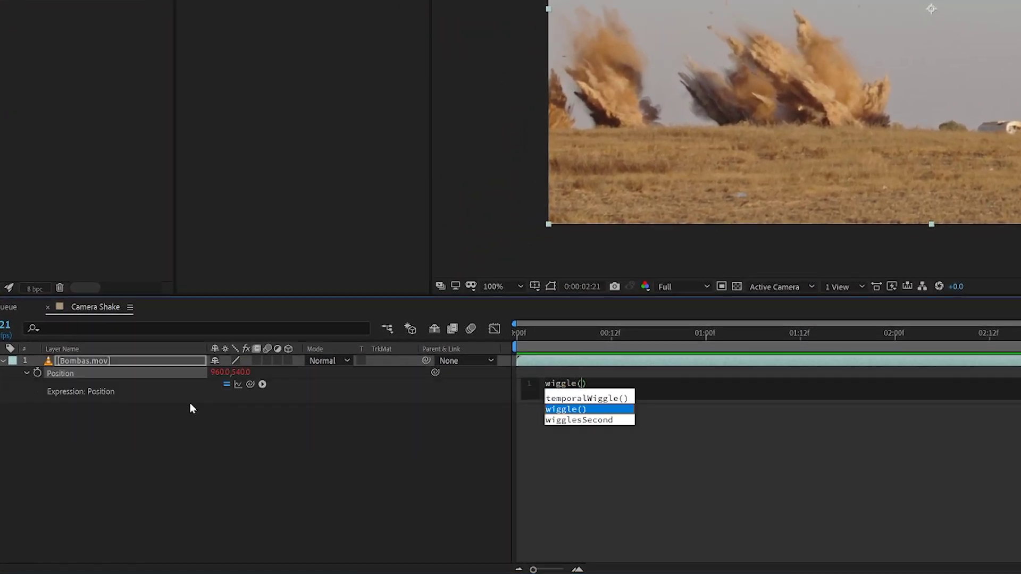
pyautogui.press('Escape')
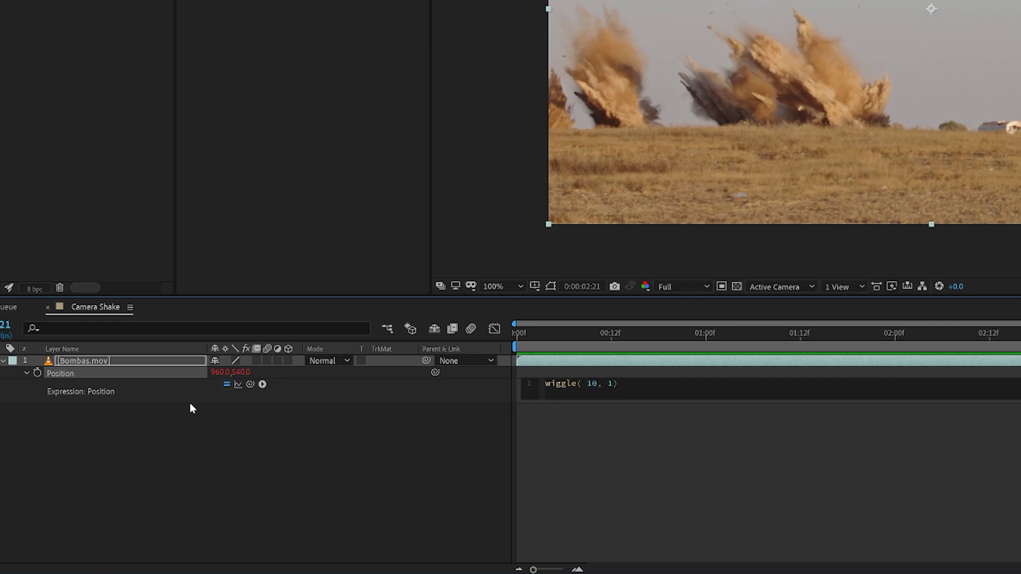
pyautogui.write('00')
pyautogui.click(193, 408)
pyautogui.press('space')
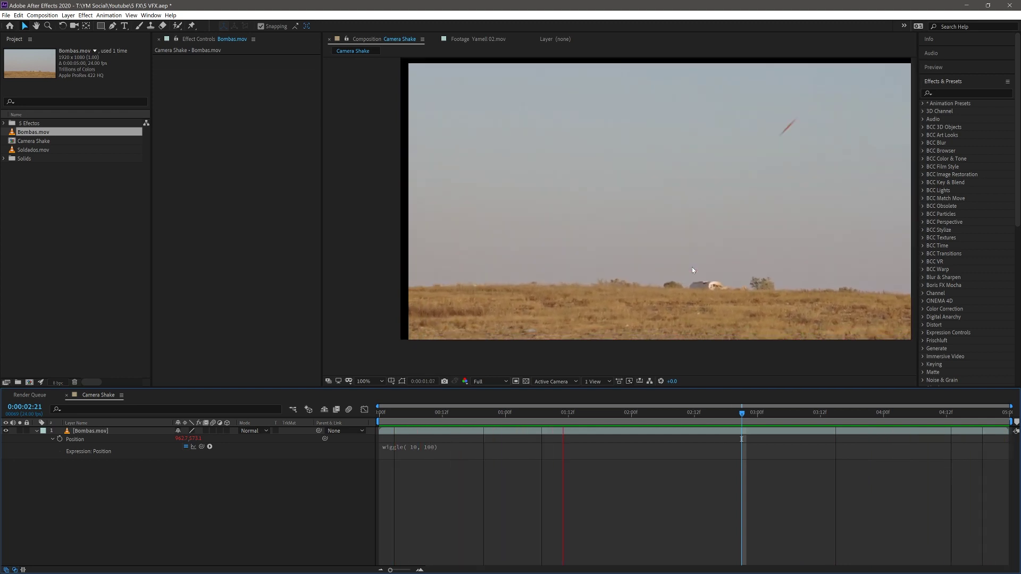
pyautogui.press('space')
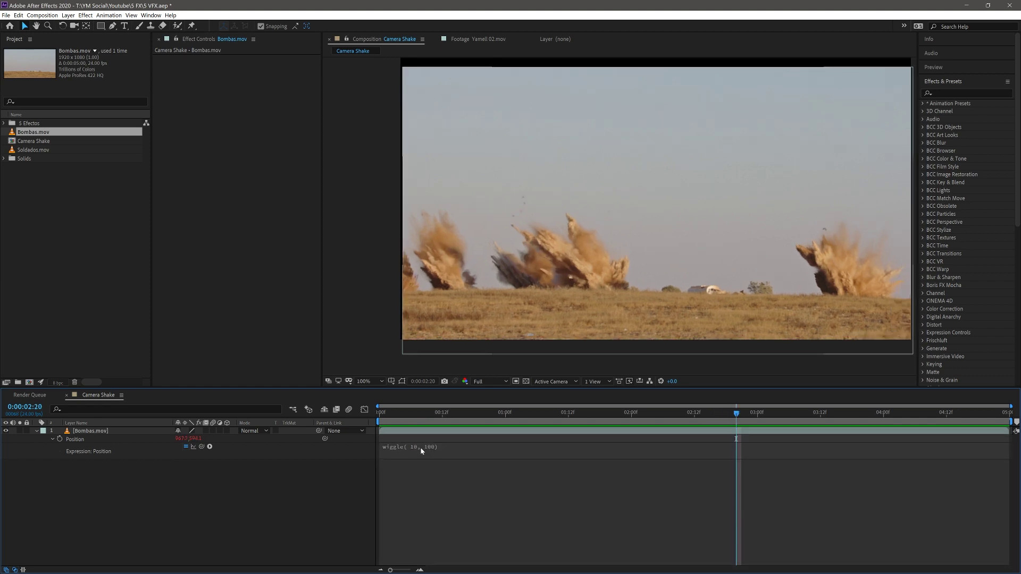
# - Play the shaking footage again and reselect the Bombas.mov layer
pyautogui.click(437, 447)
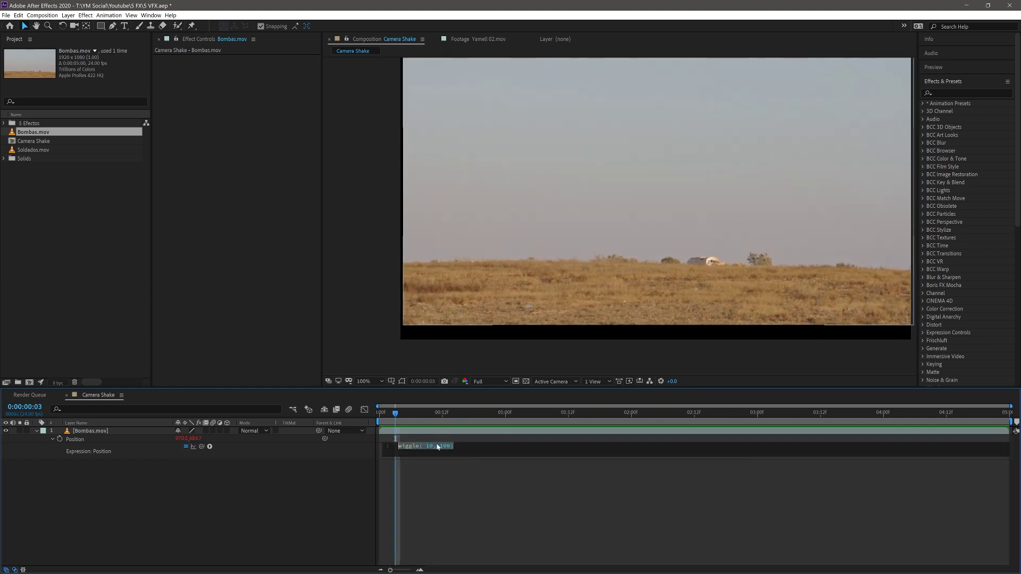
pyautogui.press('KP_Enter')
pyautogui.press('space')
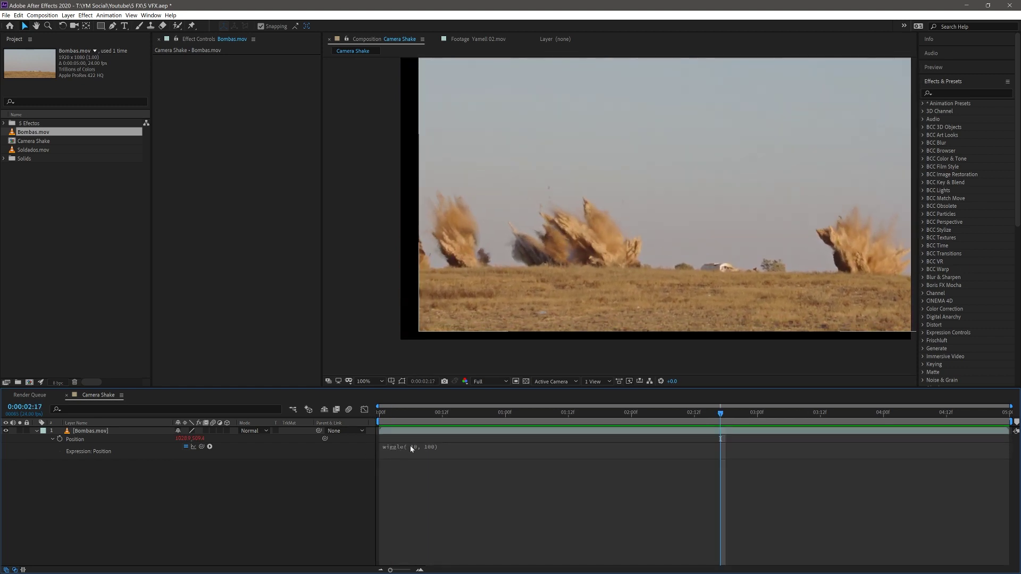
pyautogui.click(580, 287)
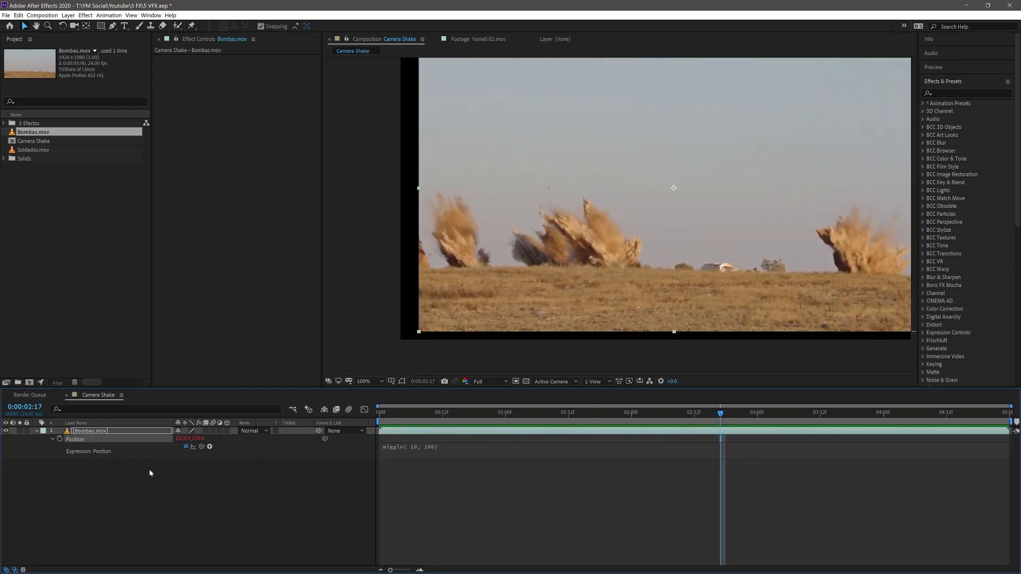
pyautogui.click(101, 432)
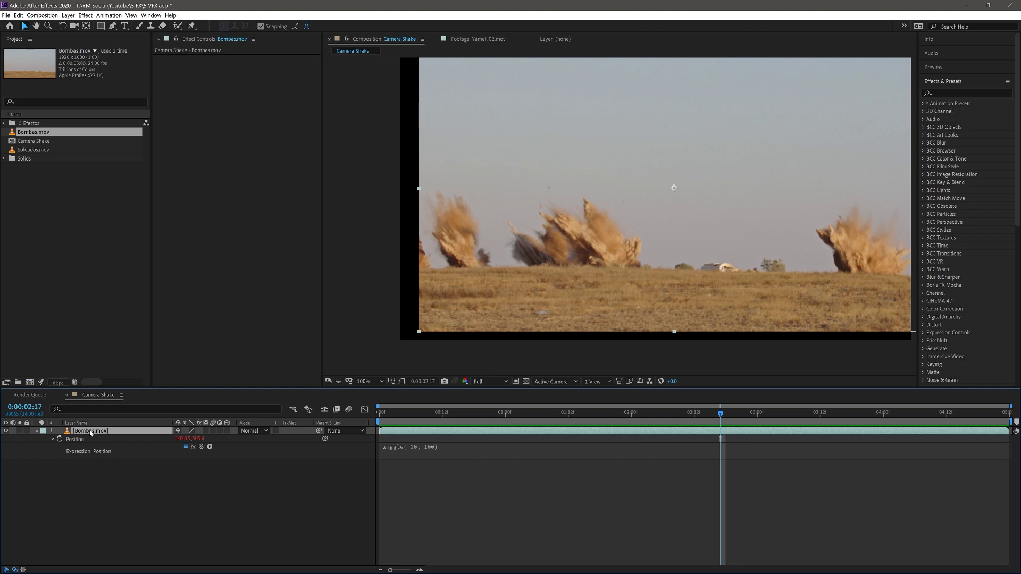
# - Apply a Slider Control from Effects & Presets to Bombas.mov and set it to 10
pyautogui.click(952, 93)
pyautogui.write('sl')
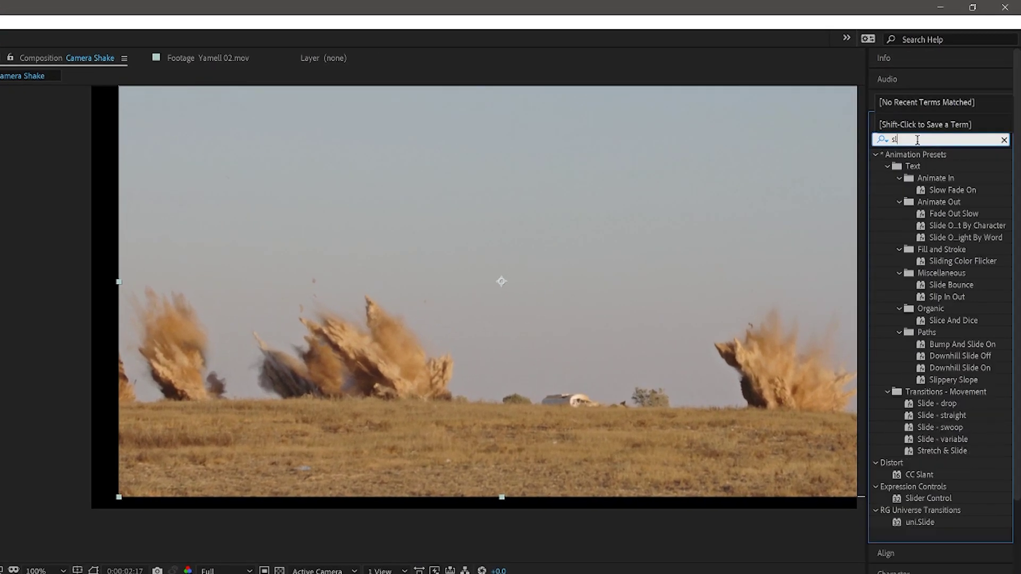
pyautogui.write('ider')
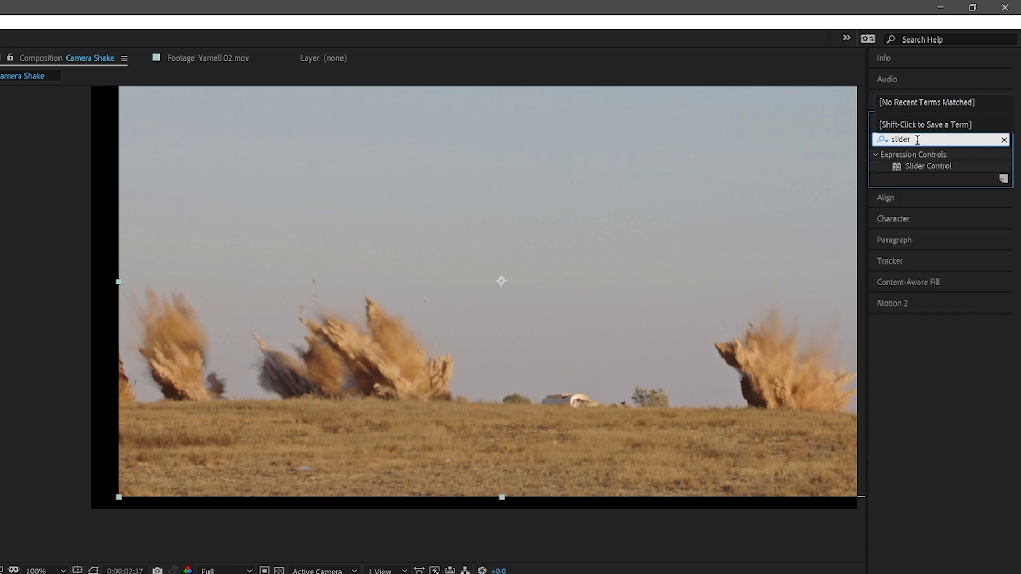
pyautogui.moveTo(922, 166)
pyautogui.mouseDown()
pyautogui.moveTo(212, 123)
pyautogui.moveTo(230, 121)
pyautogui.mouseUp()
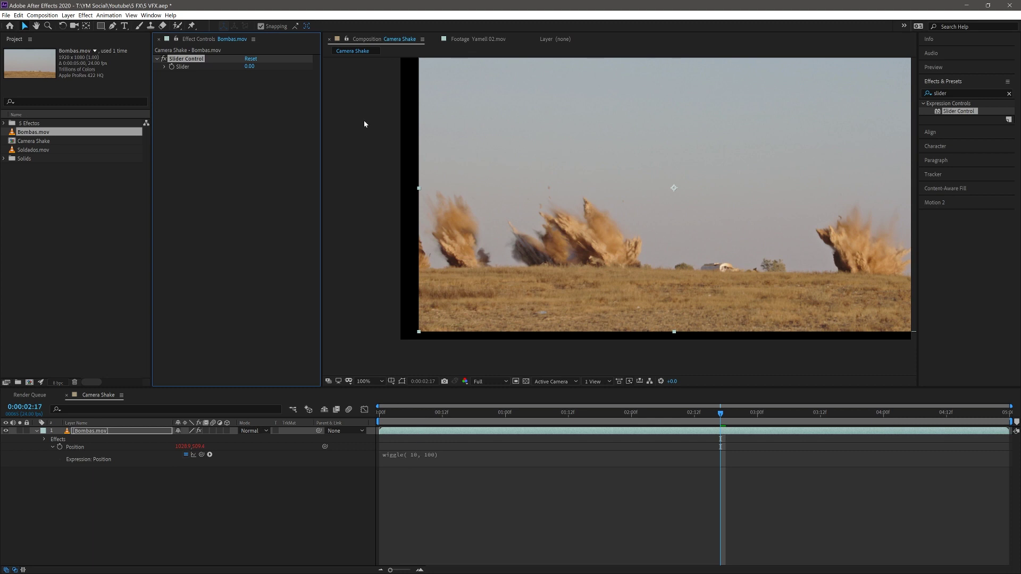
pyautogui.click(248, 66)
pyautogui.write('10')
pyautogui.click(241, 131)
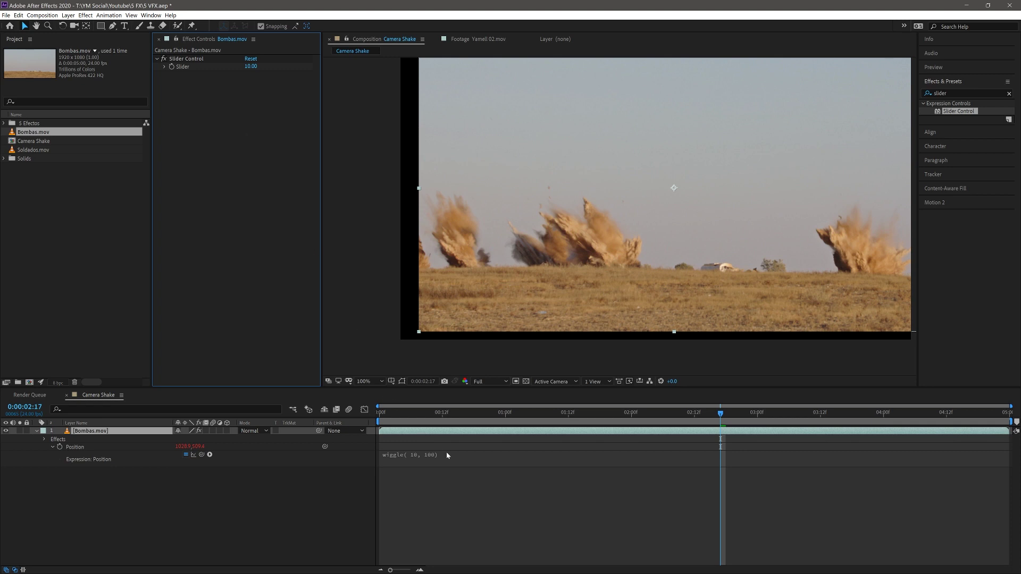
# - Duplicate the Slider Control and set the copy to 100
pyautogui.click(192, 59)
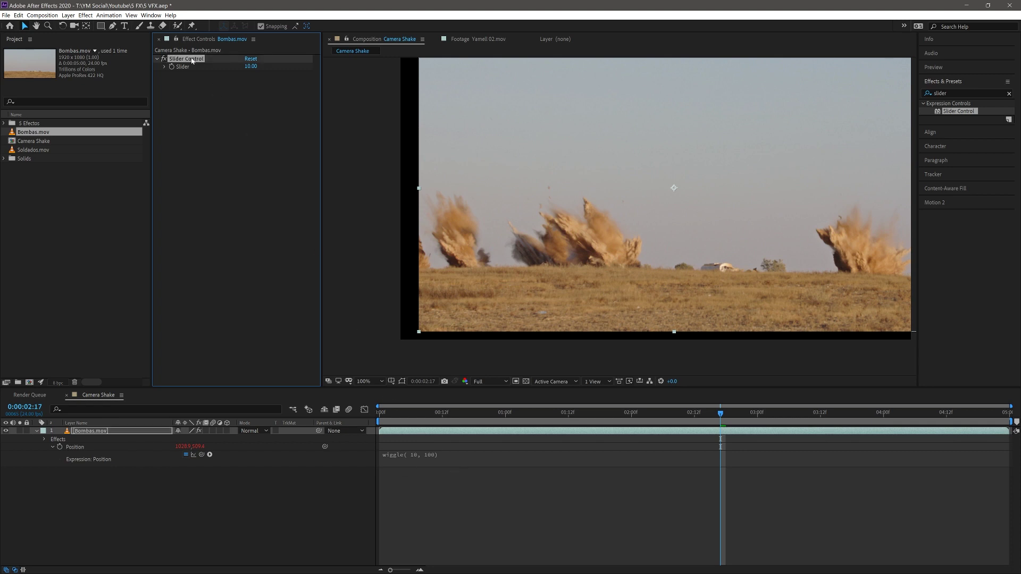
pyautogui.hotkey('ctrl', 'd')
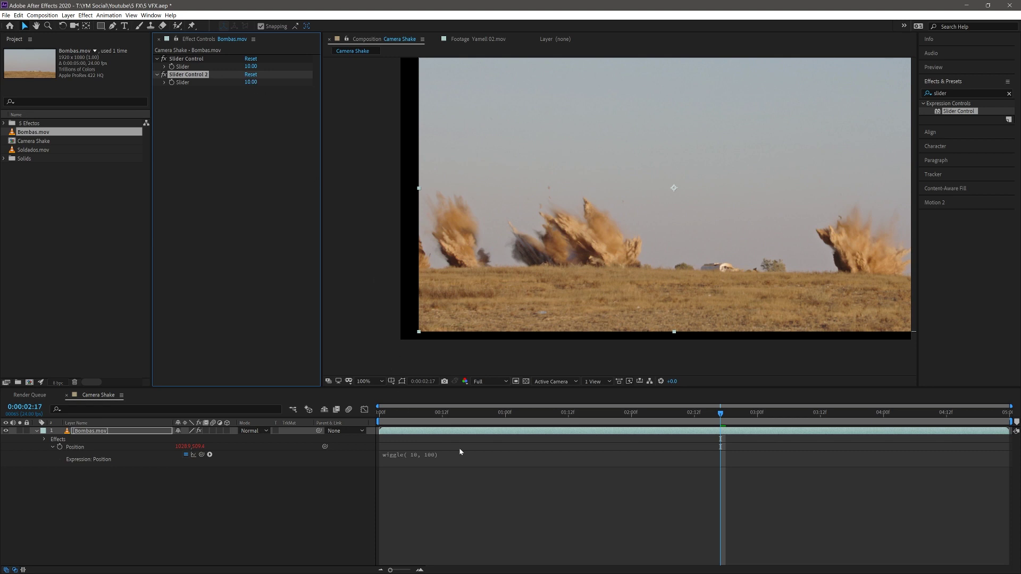
pyautogui.click(251, 82)
pyautogui.click(245, 113)
# - Rename the sliders Amplitud and Frecuencia
pyautogui.click(196, 76)
pyautogui.press('Return')
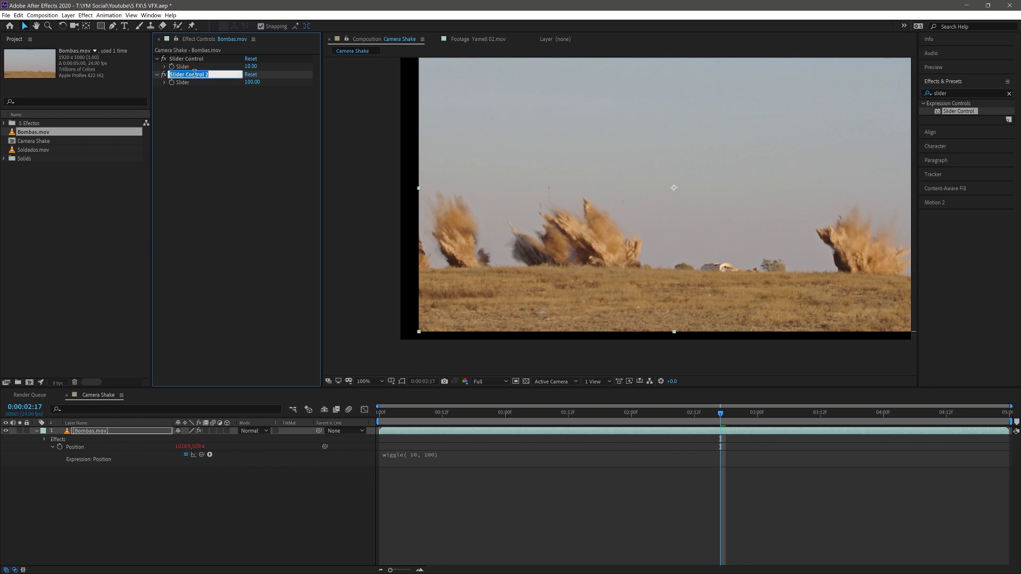
pyautogui.write('Amplitud')
pyautogui.click(180, 60)
pyautogui.press('Return')
pyautogui.write('Frecuencia')
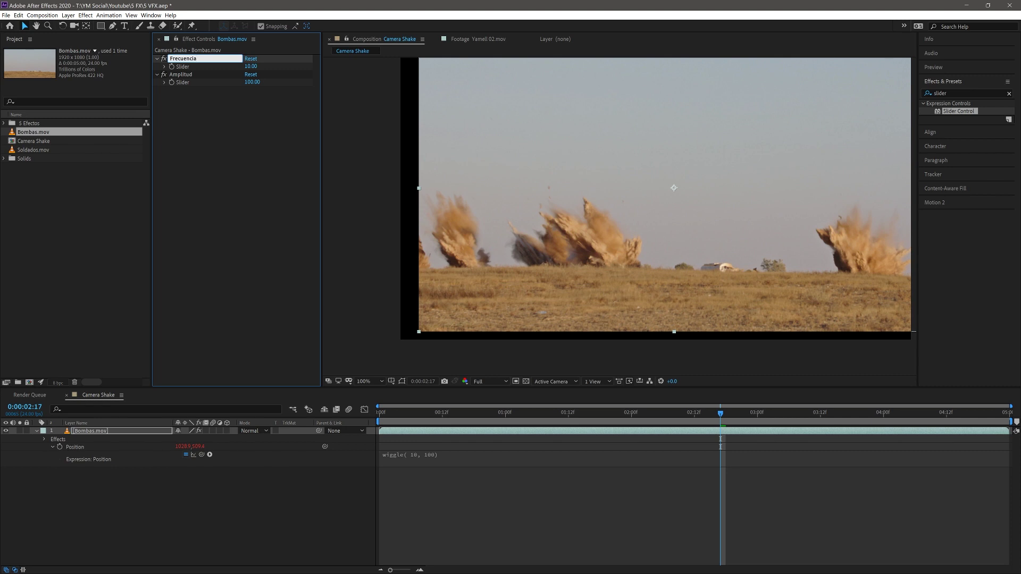
pyautogui.click(195, 117)
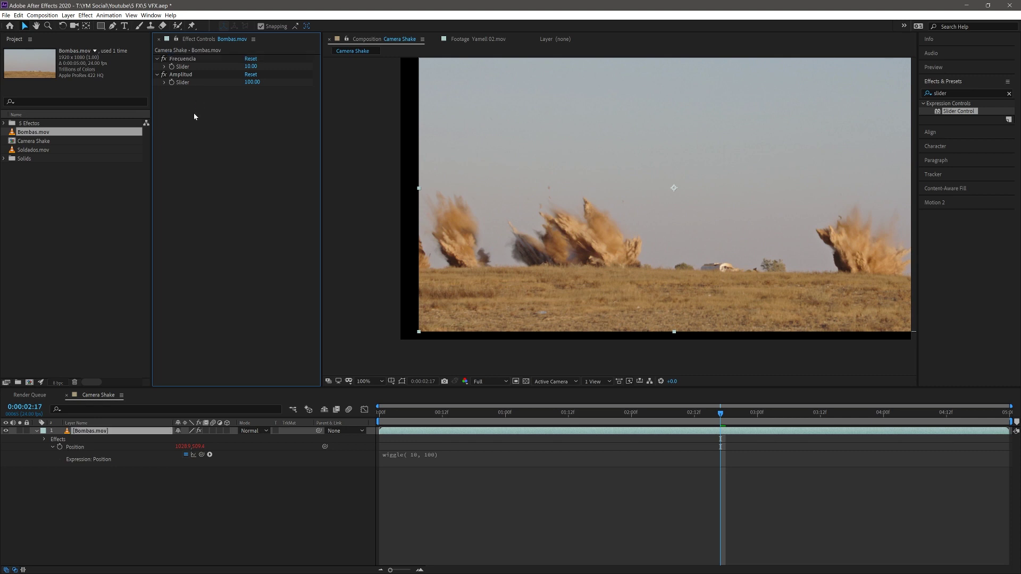
# - Link the Position wiggle's frequency and amplitude to the Frecuencia and Amplitud sliders
pyautogui.click(421, 456)
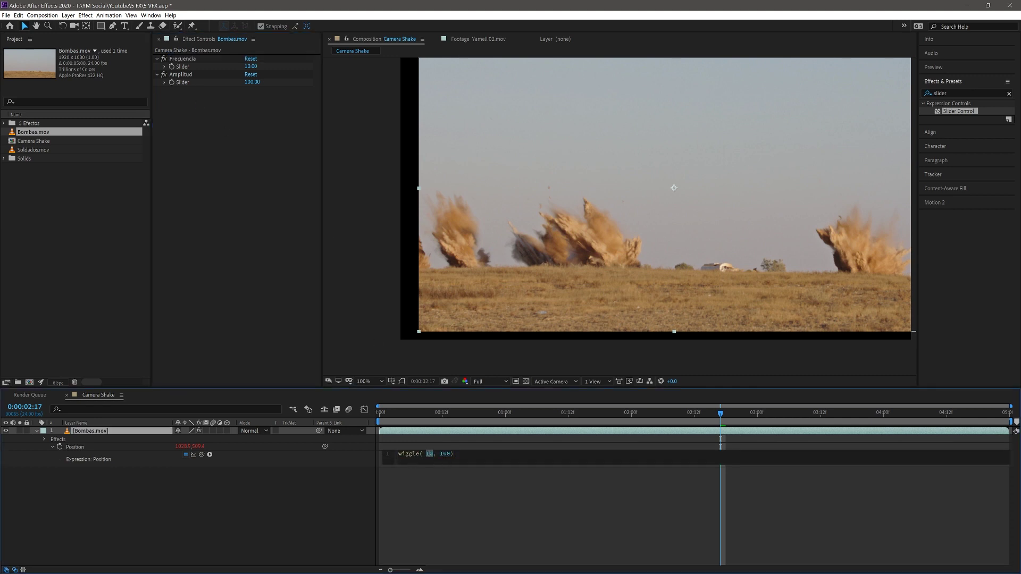
pyautogui.moveTo(325, 446); pyautogui.dragTo(215, 130)
pyautogui.moveTo(215, 131); pyautogui.dragTo(180, 68)
pyautogui.moveTo(326, 446); pyautogui.dragTo(187, 85)
pyautogui.click(252, 516)
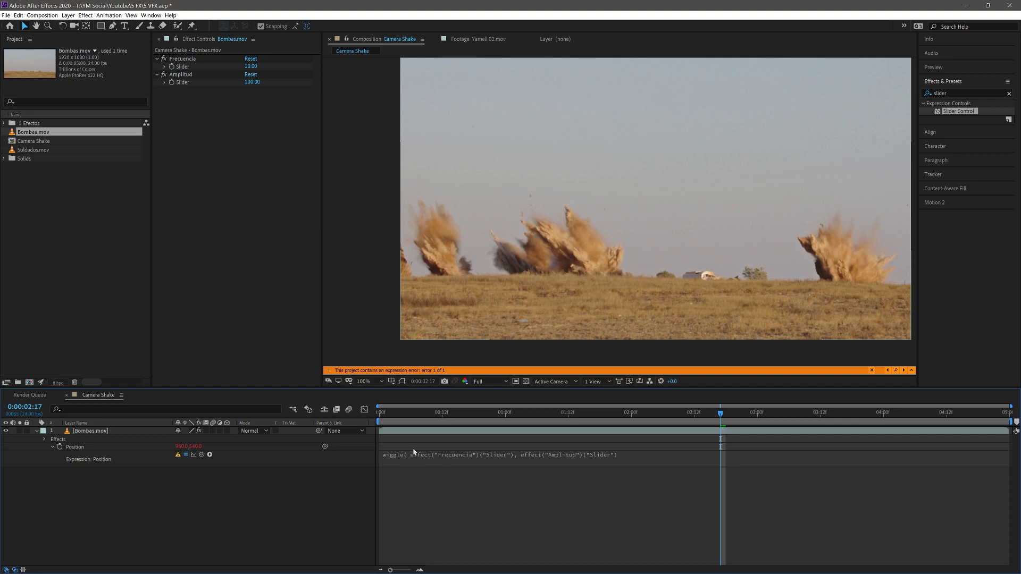
# - Fix the wiggle expression's error, commit it, and preview the shake from near the start
pyautogui.click(630, 453)
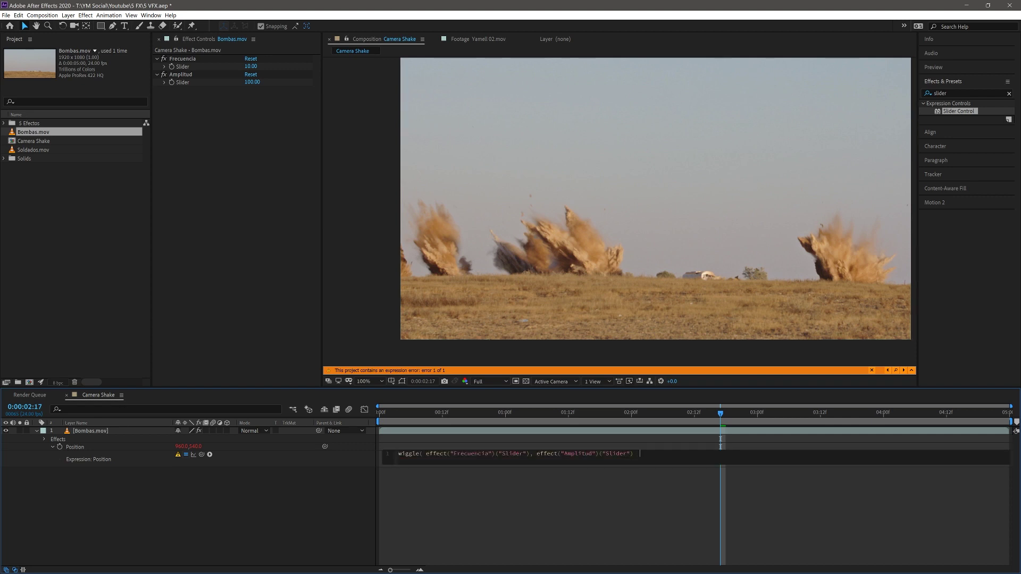
pyautogui.click(315, 538)
pyautogui.press('space')
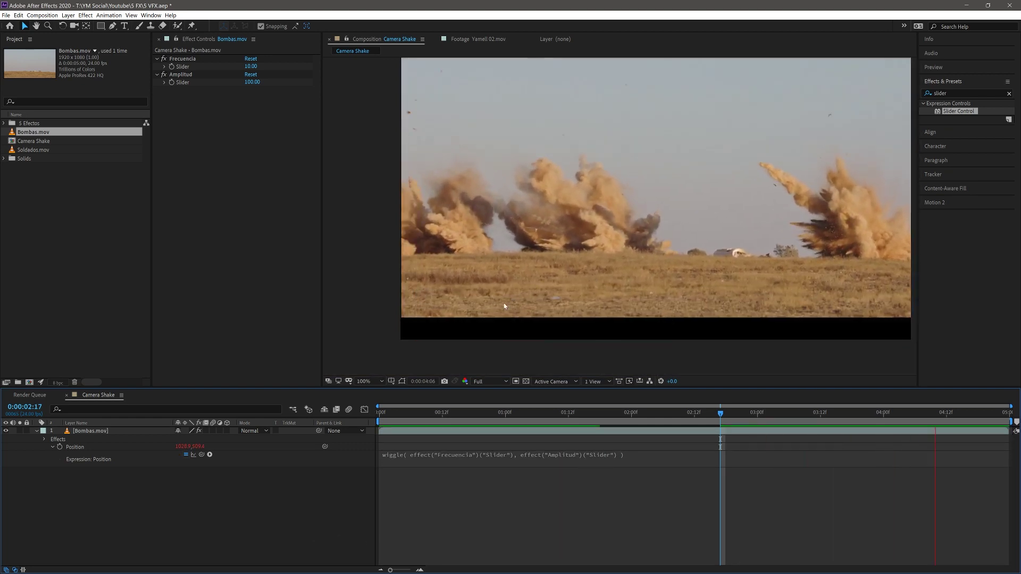
pyautogui.moveTo(539, 413)
pyautogui.mouseDown()
pyautogui.moveTo(405, 423)
pyautogui.moveTo(639, 439)
pyautogui.mouseUp()
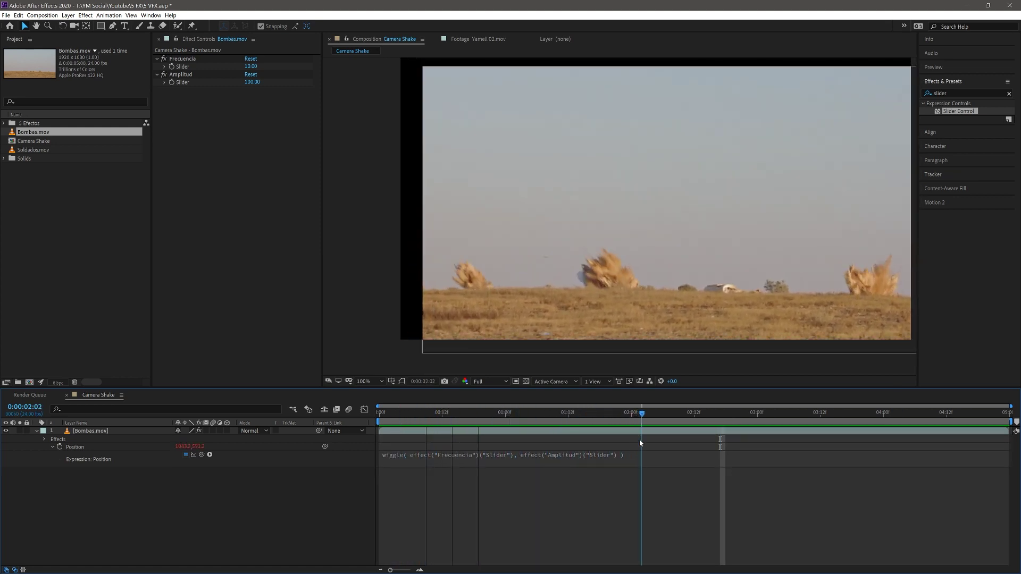
# - Reveal the Frecuencia and Amplitud Slider properties in the Bombas.mov timeline
pyautogui.click(174, 74)
pyautogui.click(173, 68)
pyautogui.click(174, 74)
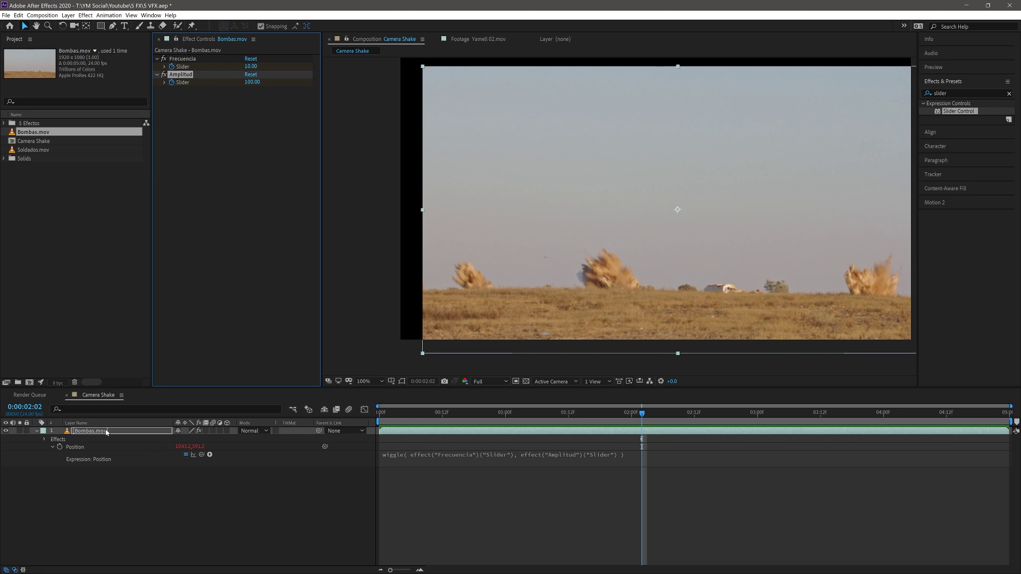
pyautogui.click(45, 440)
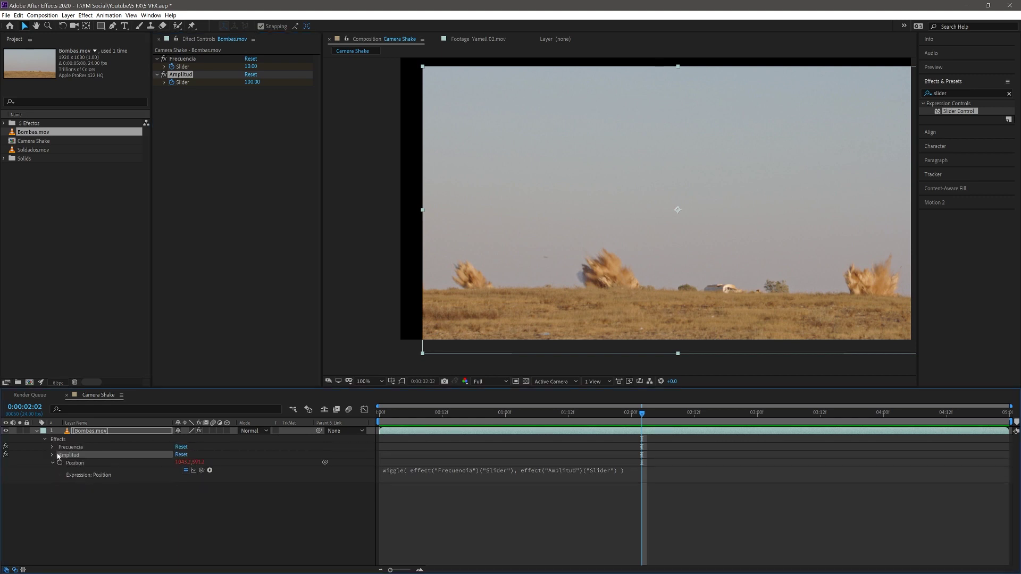
pyautogui.click(53, 455)
pyautogui.click(52, 447)
# - Keyframe both sliders at 0 at 1:20 and preview the shake ramping in
pyautogui.moveTo(643, 418); pyautogui.dragTo(607, 415)
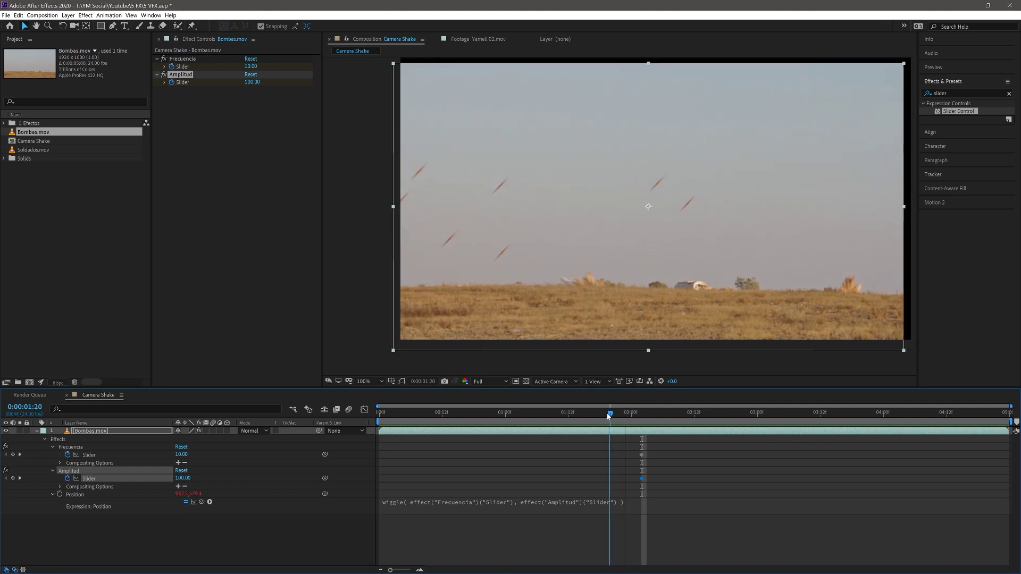
pyautogui.moveTo(249, 67); pyautogui.dragTo(253, 67)
pyautogui.click(250, 66)
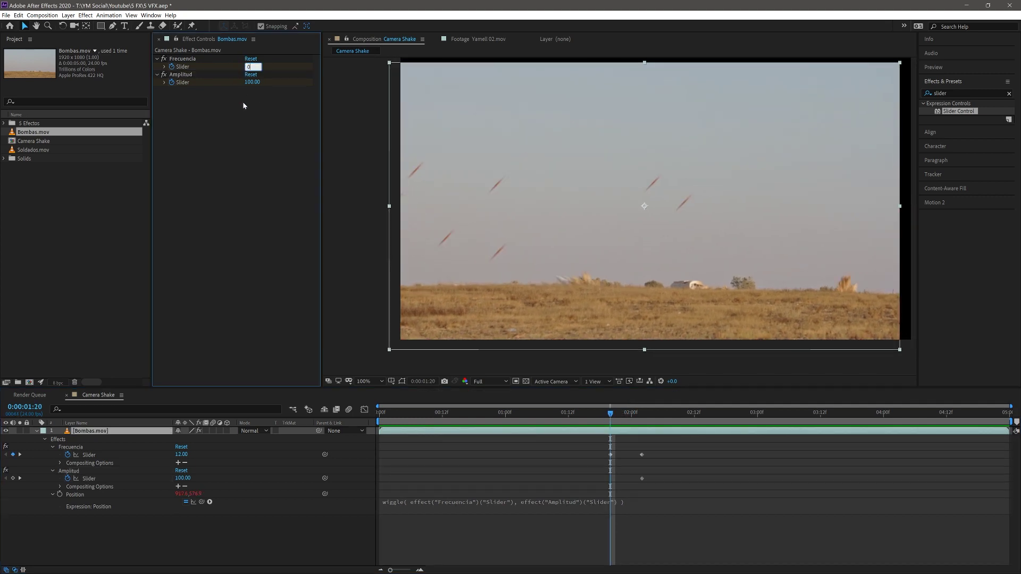
pyautogui.press('Return')
pyautogui.click(251, 82)
pyautogui.write('0')
pyautogui.press('Return')
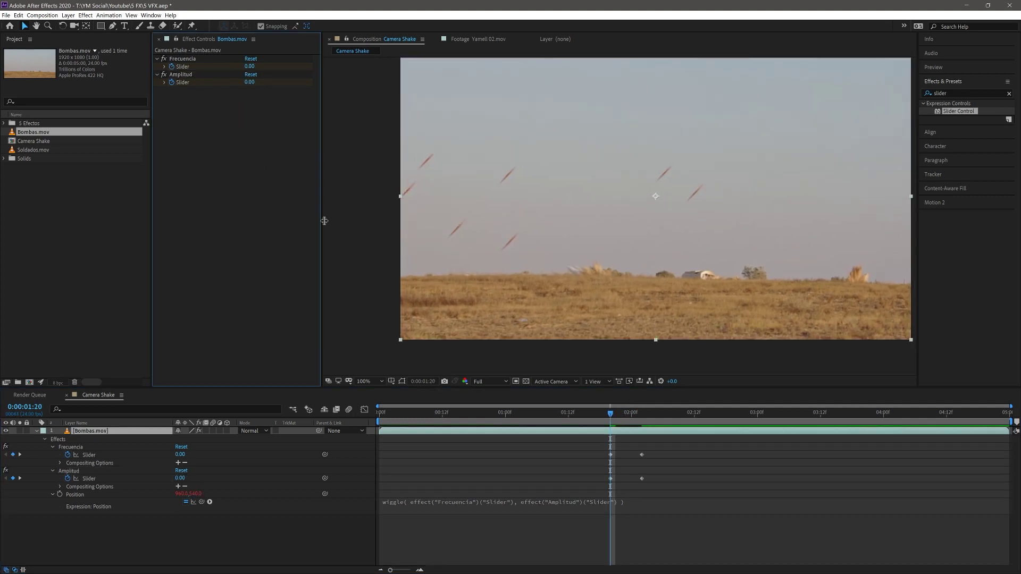
pyautogui.press('space')
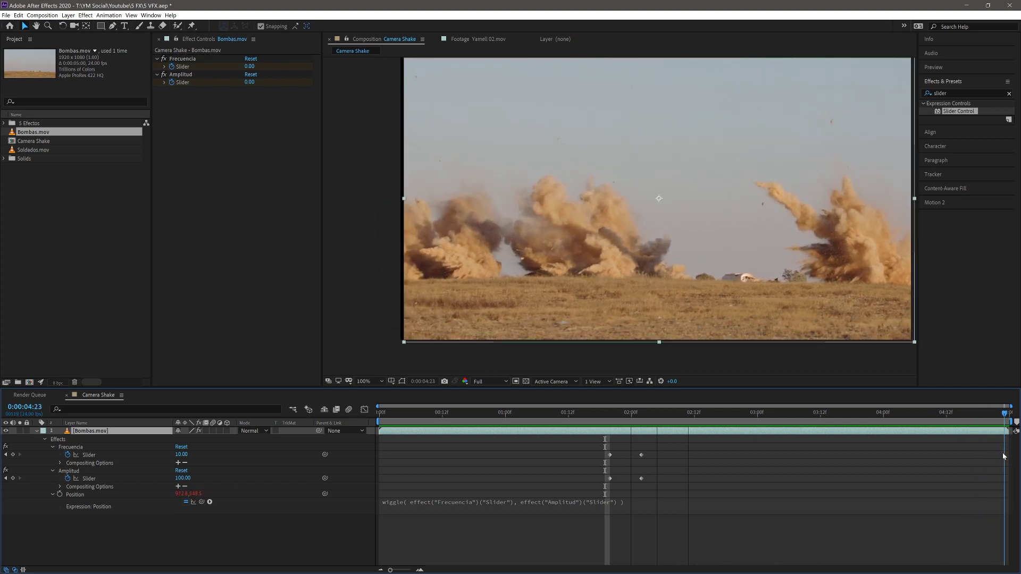
pyautogui.click(250, 66)
# - Set Frecuencia and Amplitud to 0 at the clip's last frame
pyautogui.write('0')
pyautogui.press('Return')
pyautogui.click(251, 82)
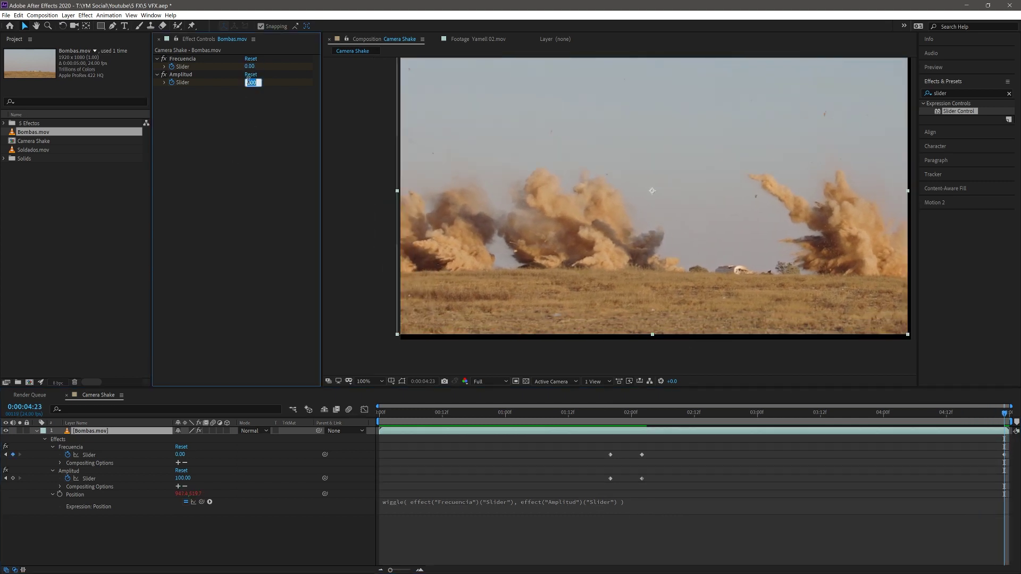
pyautogui.write('0')
pyautogui.press('Return')
pyautogui.press('space')
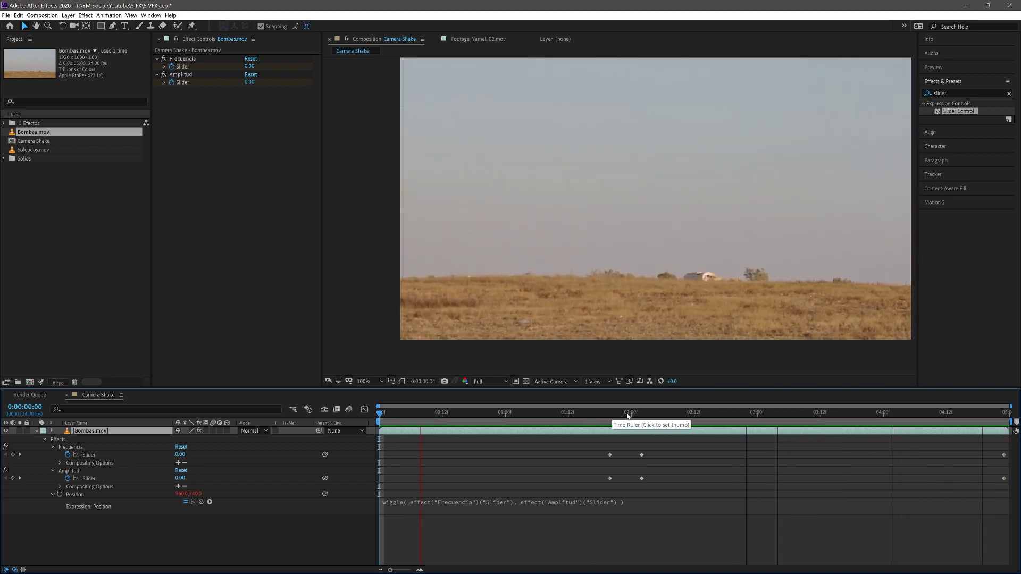
# - Copy the full-strength 10/100 slider keyframes and paste them at 3:05
pyautogui.click(646, 417)
pyautogui.moveTo(650, 419)
pyautogui.mouseDown()
pyautogui.moveTo(754, 427)
pyautogui.moveTo(640, 421)
pyautogui.moveTo(784, 420)
pyautogui.mouseUp()
pyautogui.moveTo(684, 482); pyautogui.dragTo(631, 457)
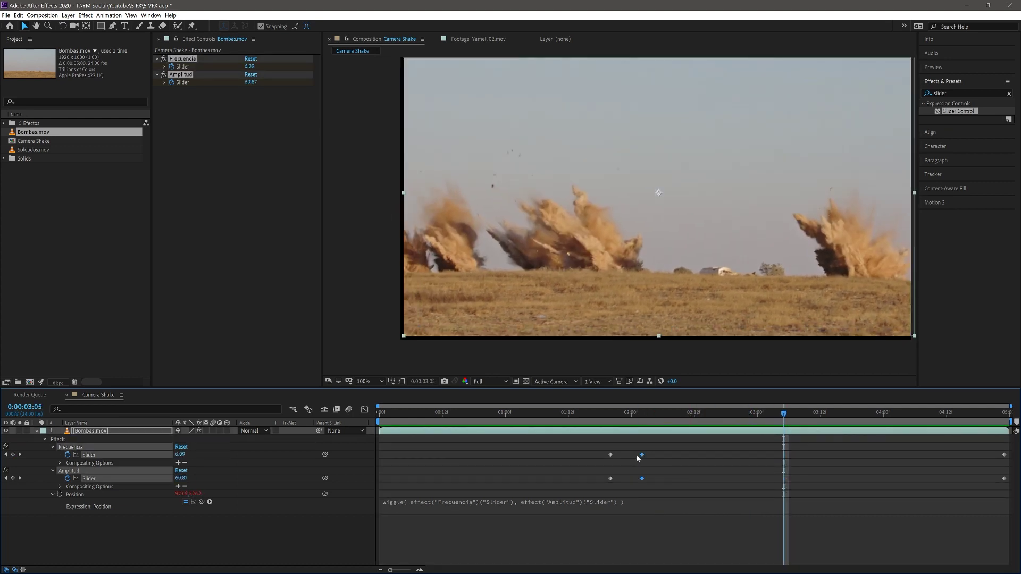
pyautogui.hotkey('ctrl', 'c')
pyautogui.hotkey('ctrl', 'v')
pyautogui.press('space')
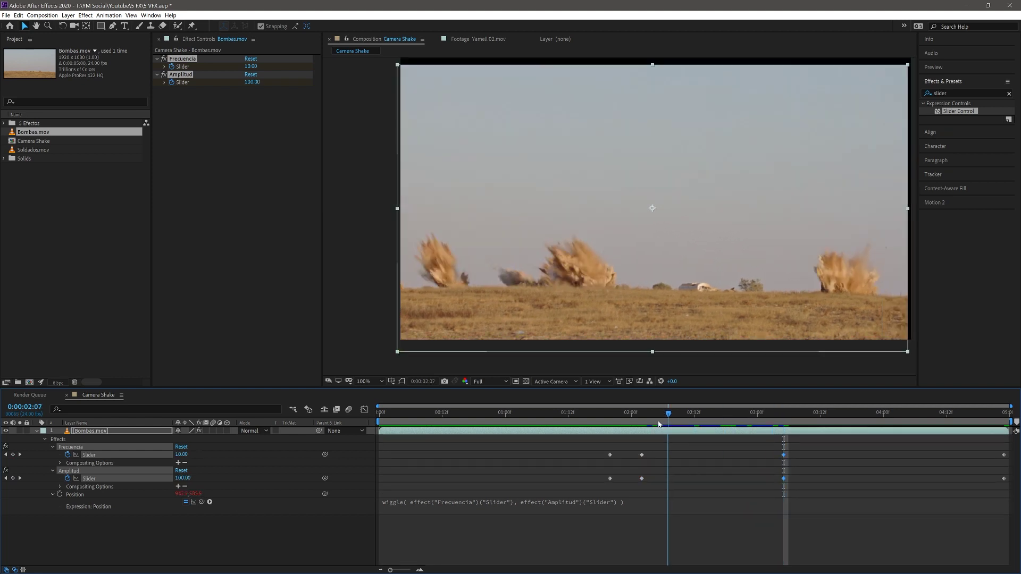
# - Preview the shake timing from 1:18, then deselect the slider keyframes
pyautogui.moveTo(699, 426); pyautogui.dragTo(601, 437)
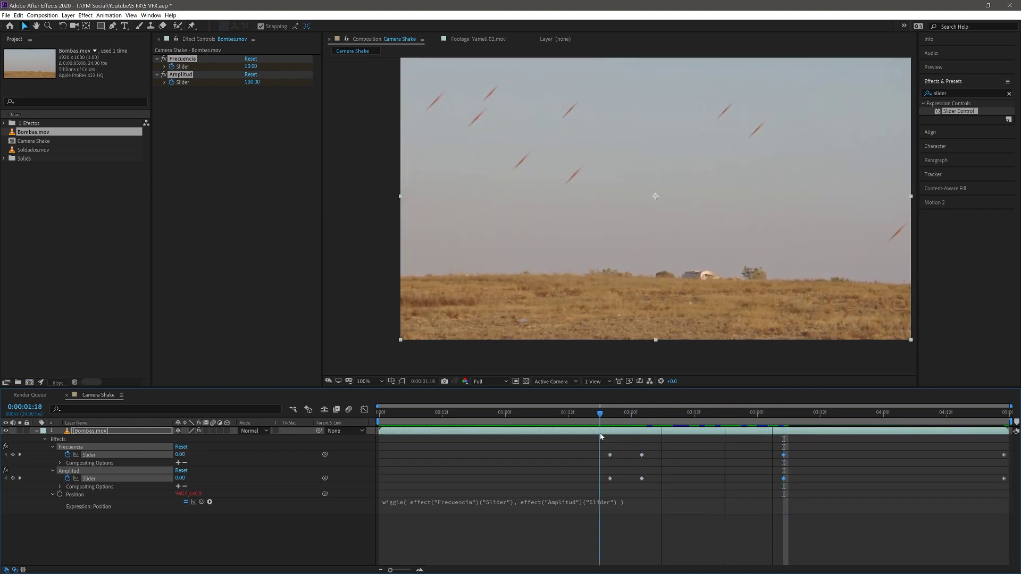
pyautogui.press('space')
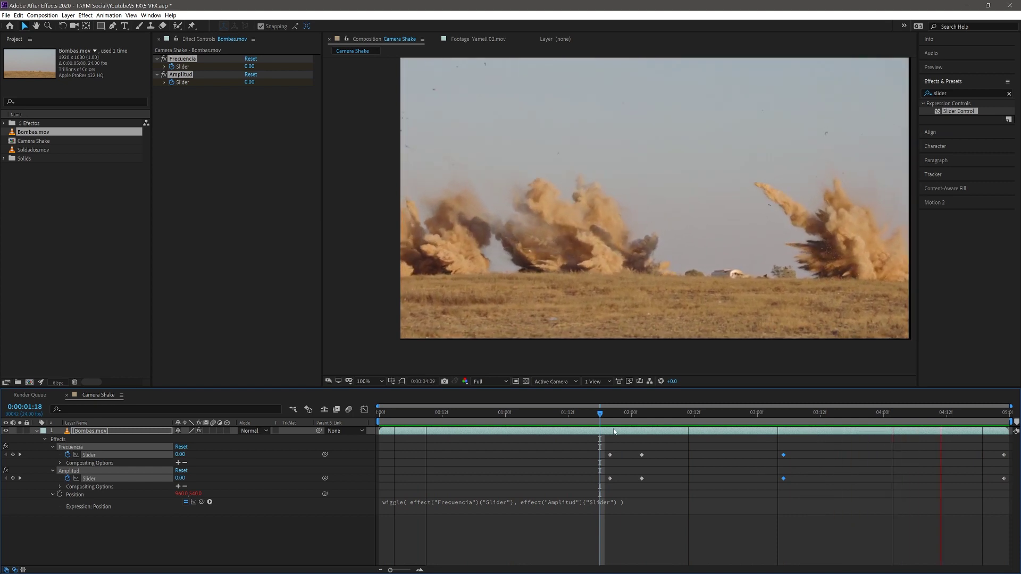
pyautogui.click(663, 413)
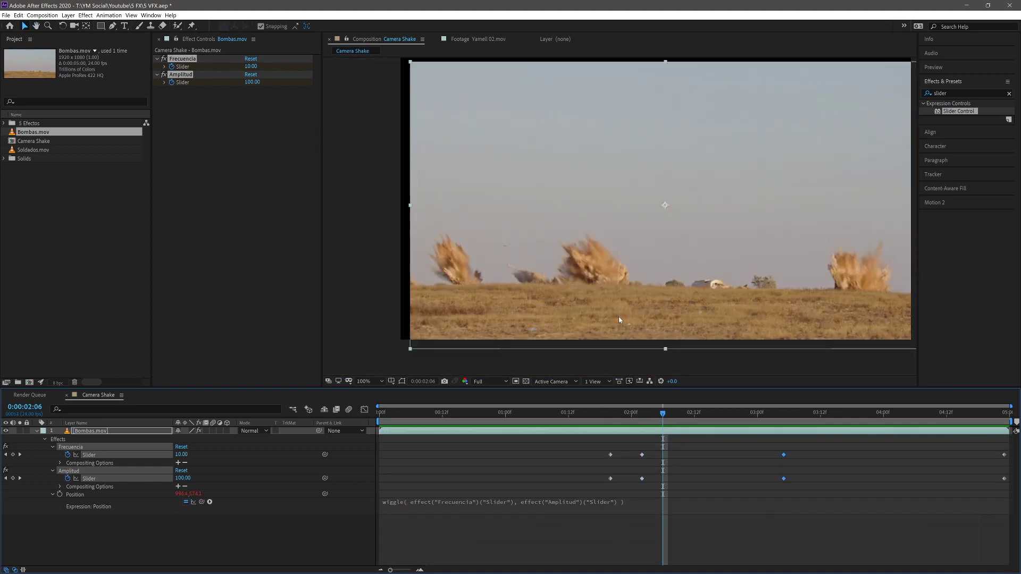
pyautogui.click(164, 426)
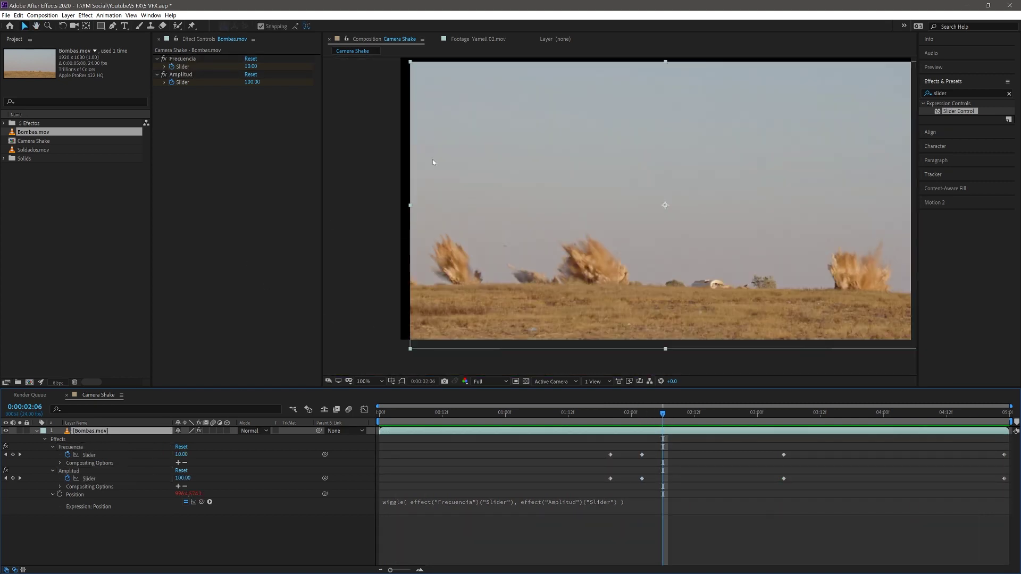
pyautogui.scroll(-2, 585, 144)
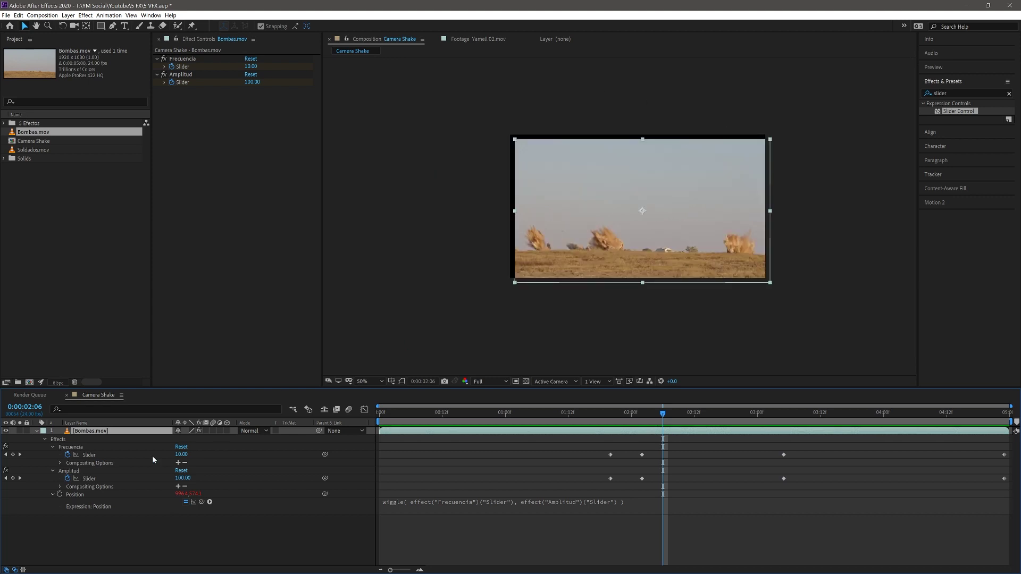
# - Scale the Bombas.mov layer up to 120%
pyautogui.press('.')
pyautogui.press(',')
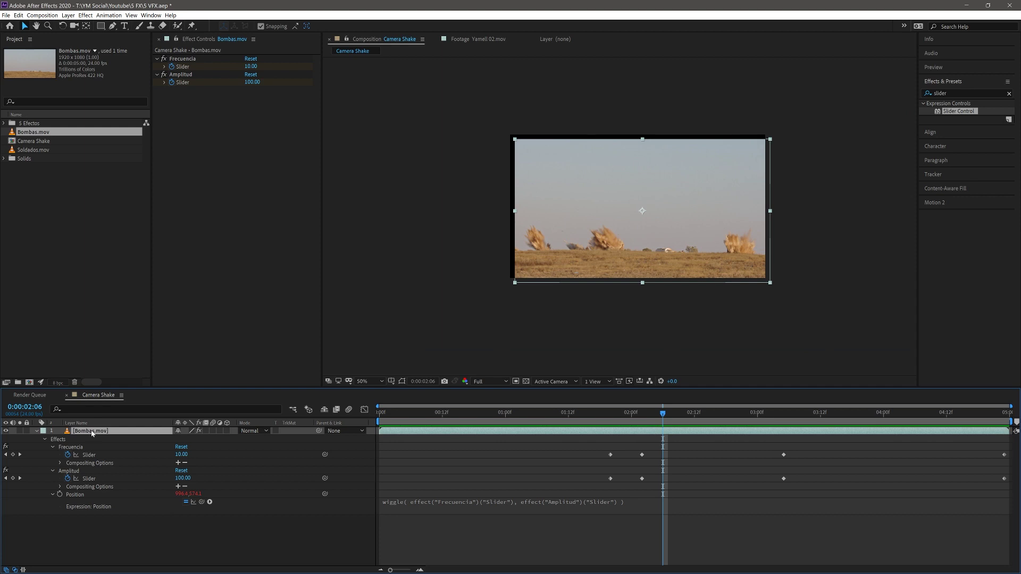
pyautogui.press('s')
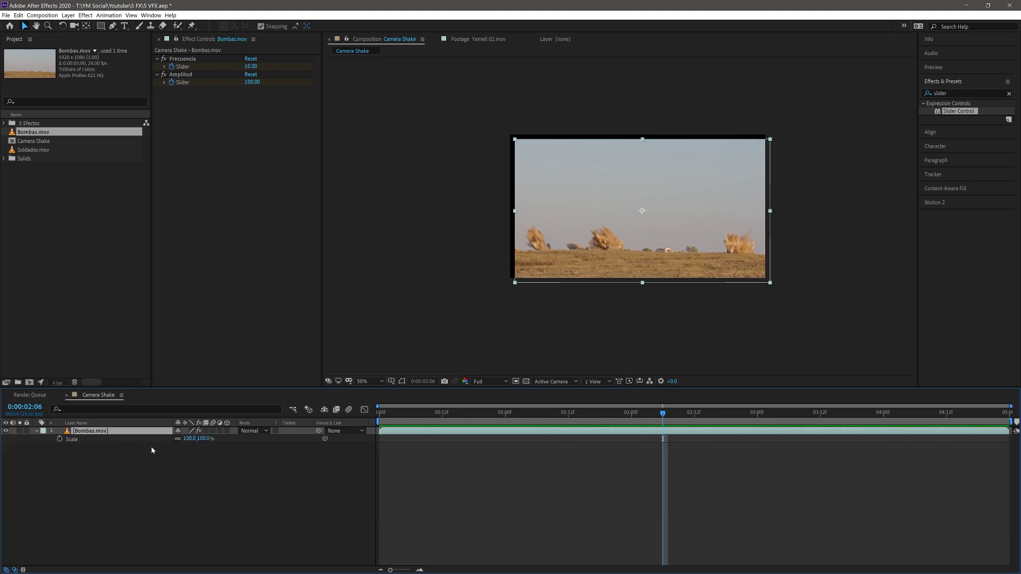
pyautogui.moveTo(188, 443); pyautogui.dragTo(229, 436)
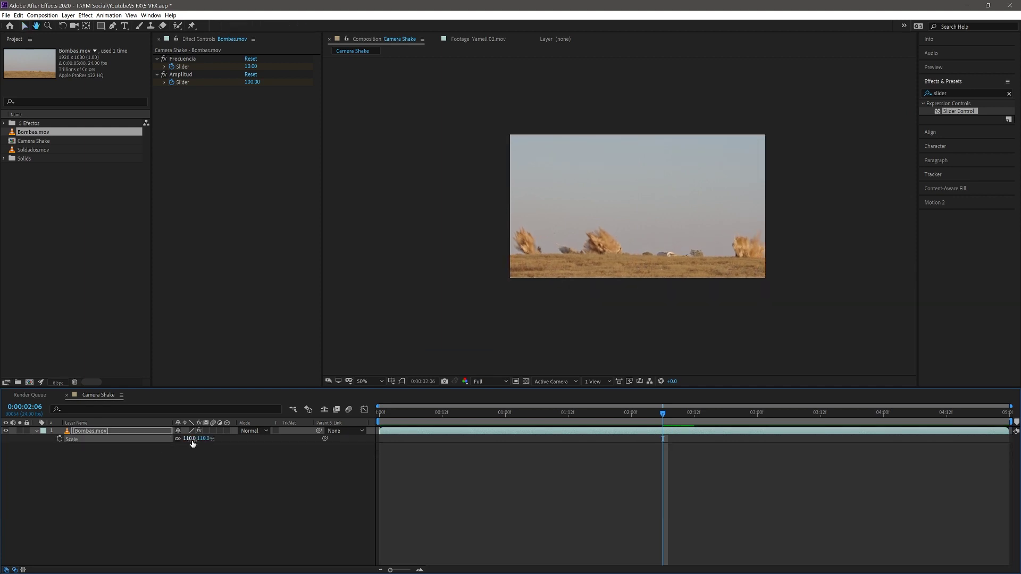
pyautogui.click(744, 419)
pyautogui.moveTo(744, 419); pyautogui.dragTo(731, 420)
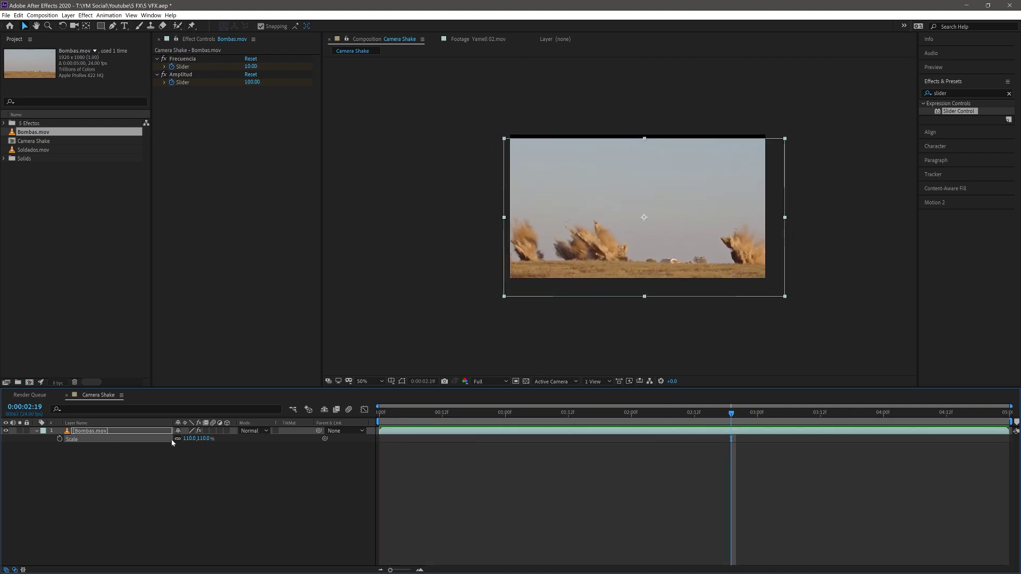
pyautogui.moveTo(195, 443); pyautogui.dragTo(199, 439)
# - Enable motion blur on the layer, preview it, and set viewer magnification to Fit
pyautogui.press('space')
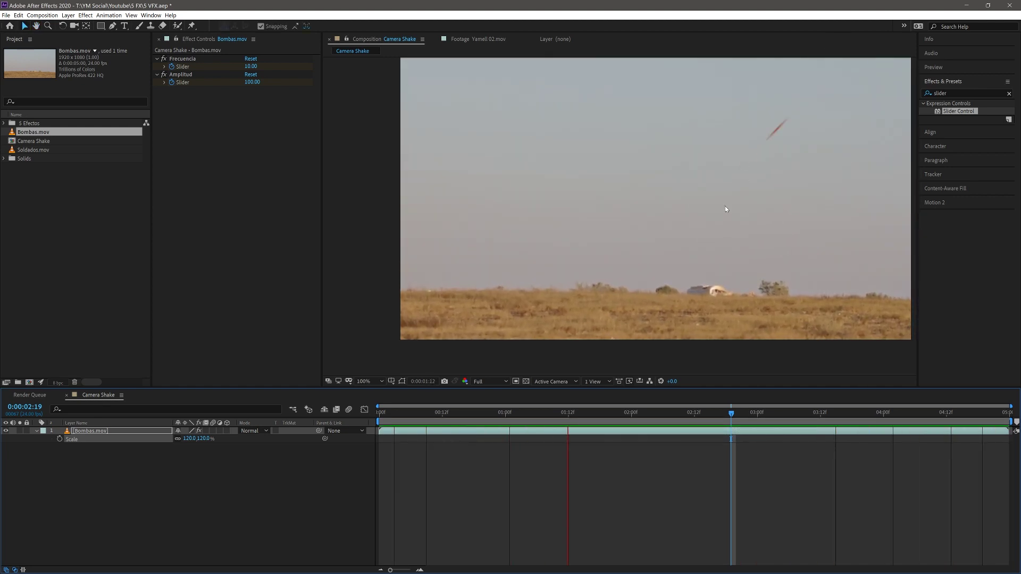
pyautogui.click(714, 413)
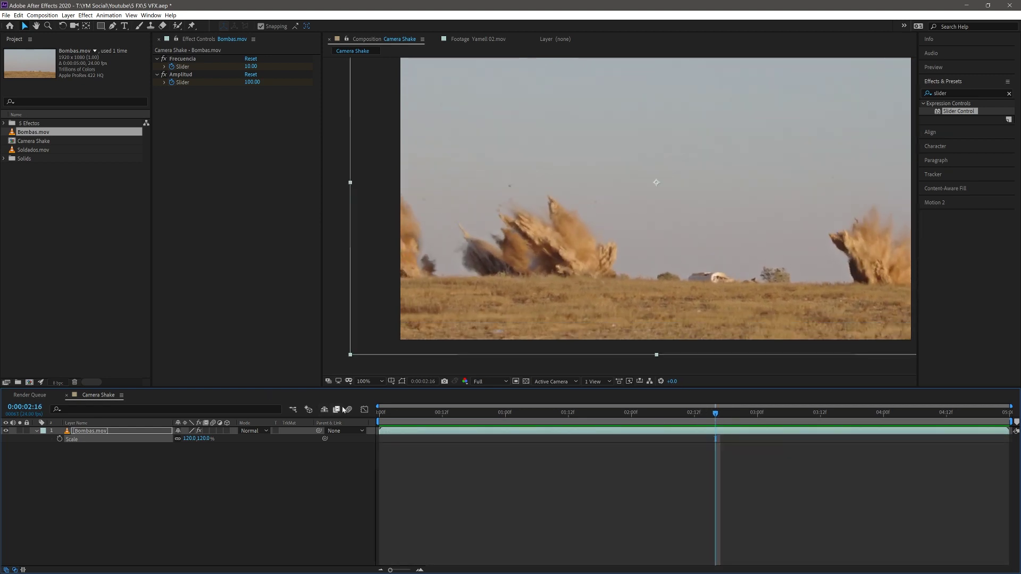
pyautogui.click(215, 430)
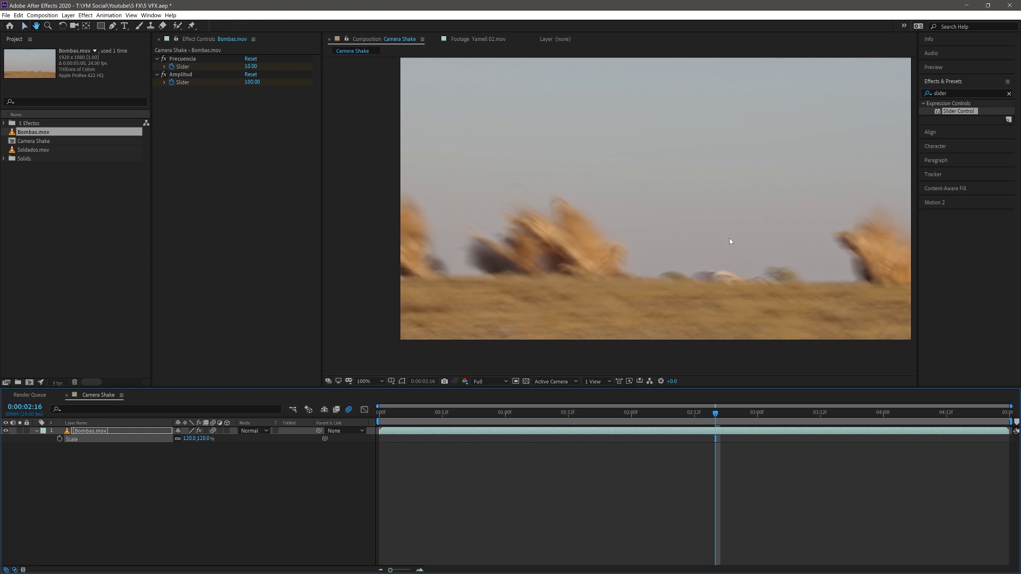
pyautogui.press('space')
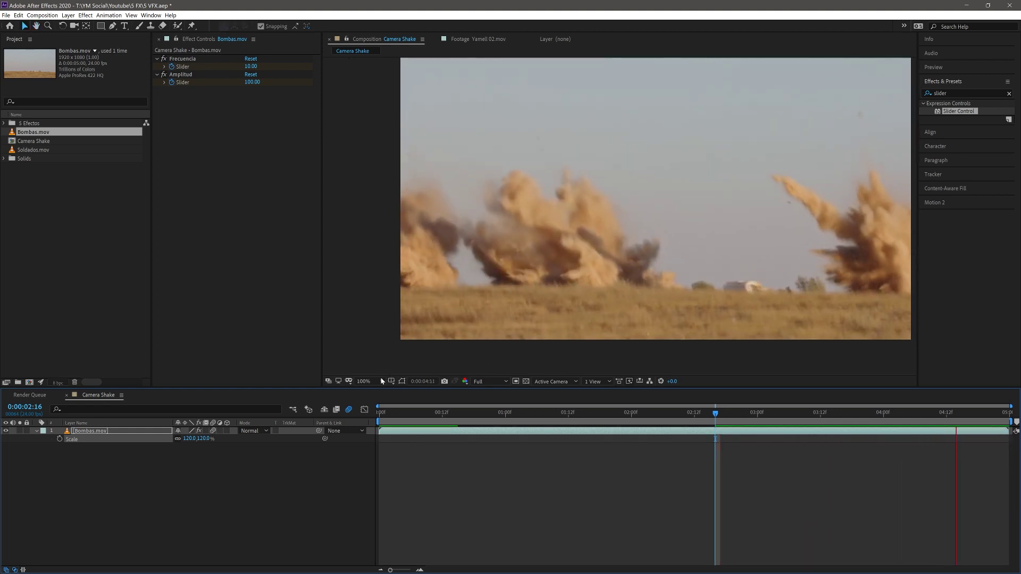
pyautogui.click(380, 381)
pyautogui.click(372, 396)
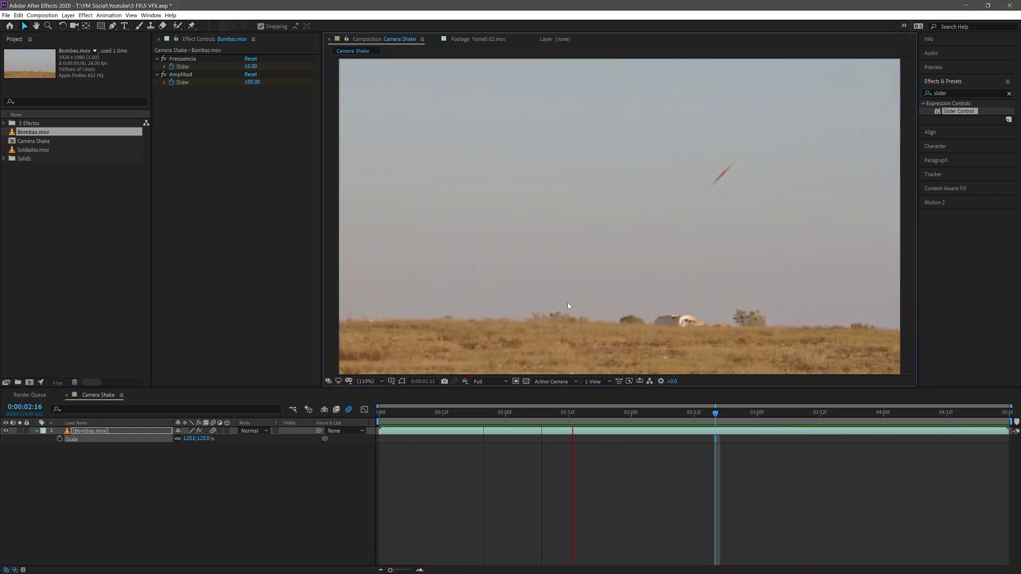